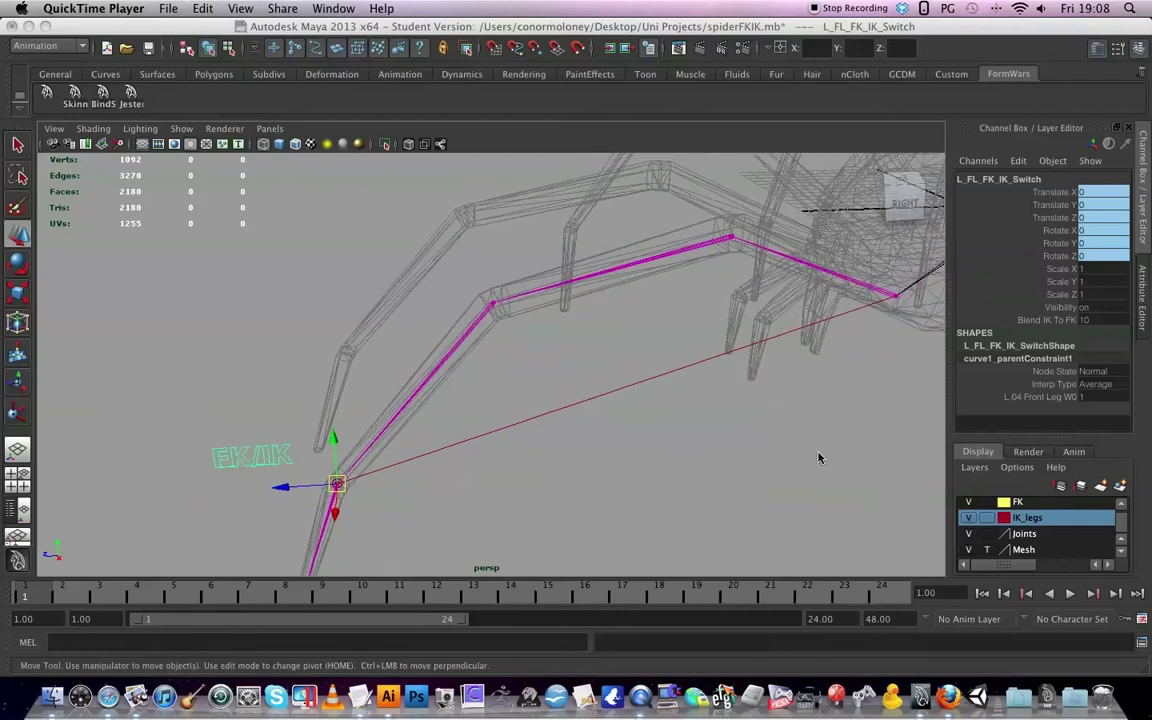
# Hide the IK_legs and Joints layers and make FK the selected layer
pyautogui.click(728, 406)
pyautogui.scroll(1, 985, 548)
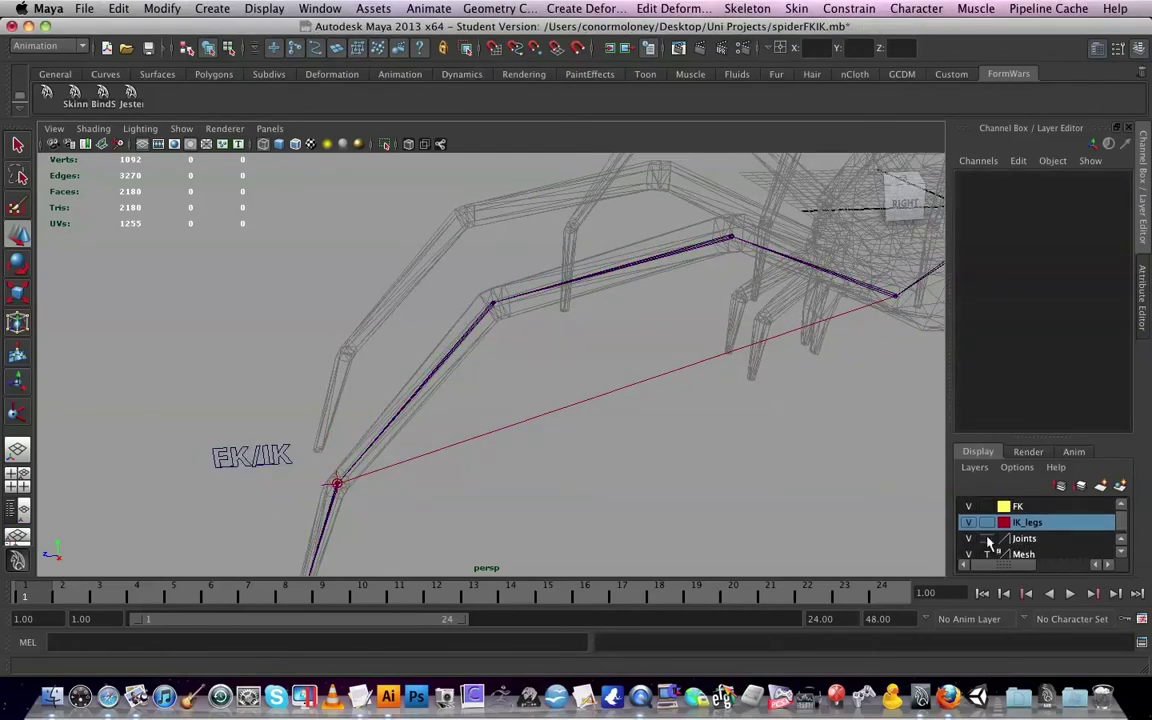
pyautogui.click(968, 523)
pyautogui.doubleClick(968, 545)
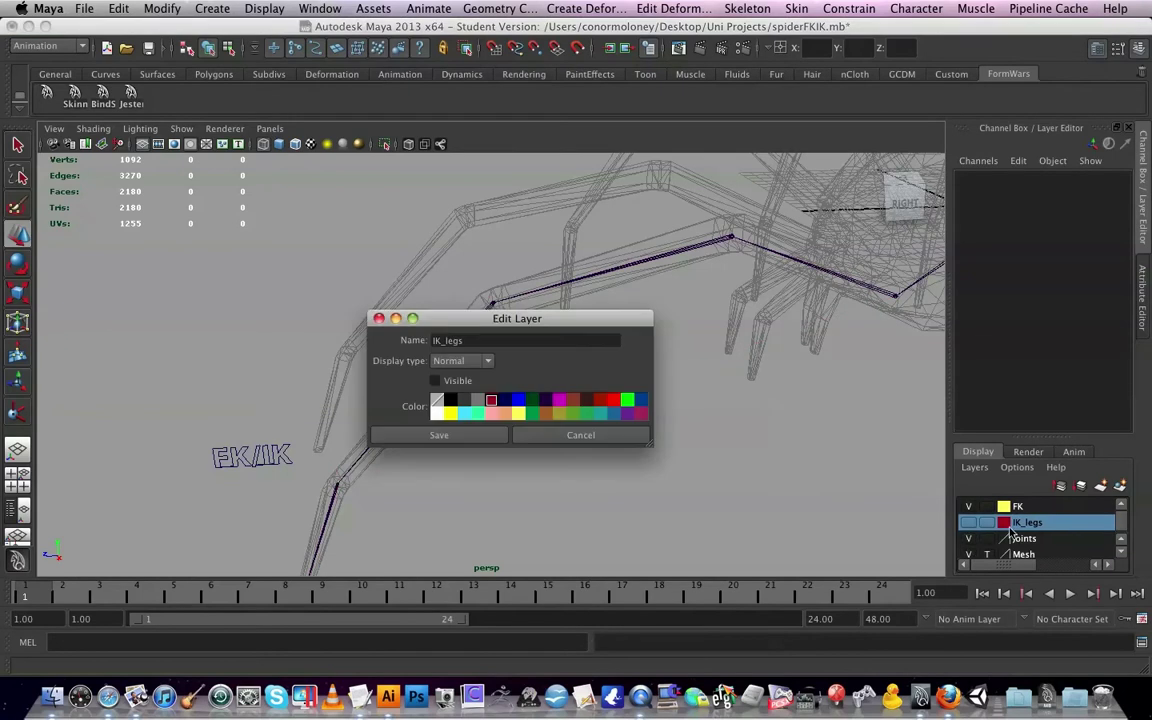
pyautogui.click(604, 442)
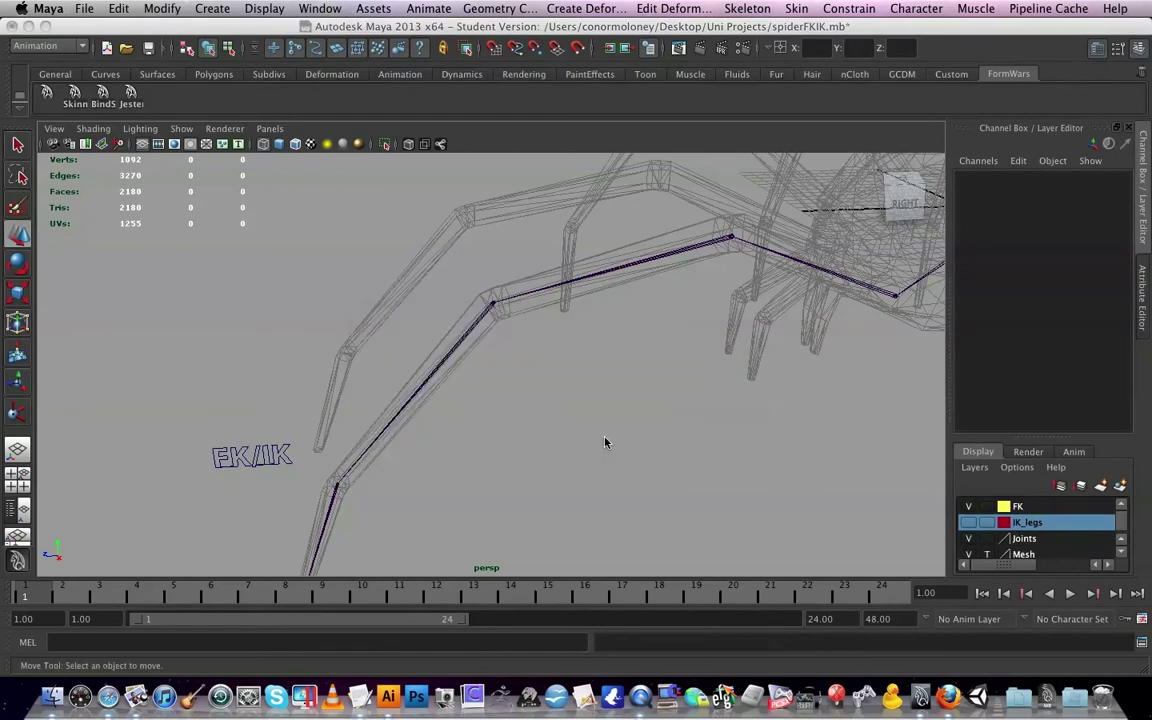
pyautogui.click(968, 539)
pyautogui.click(1040, 507)
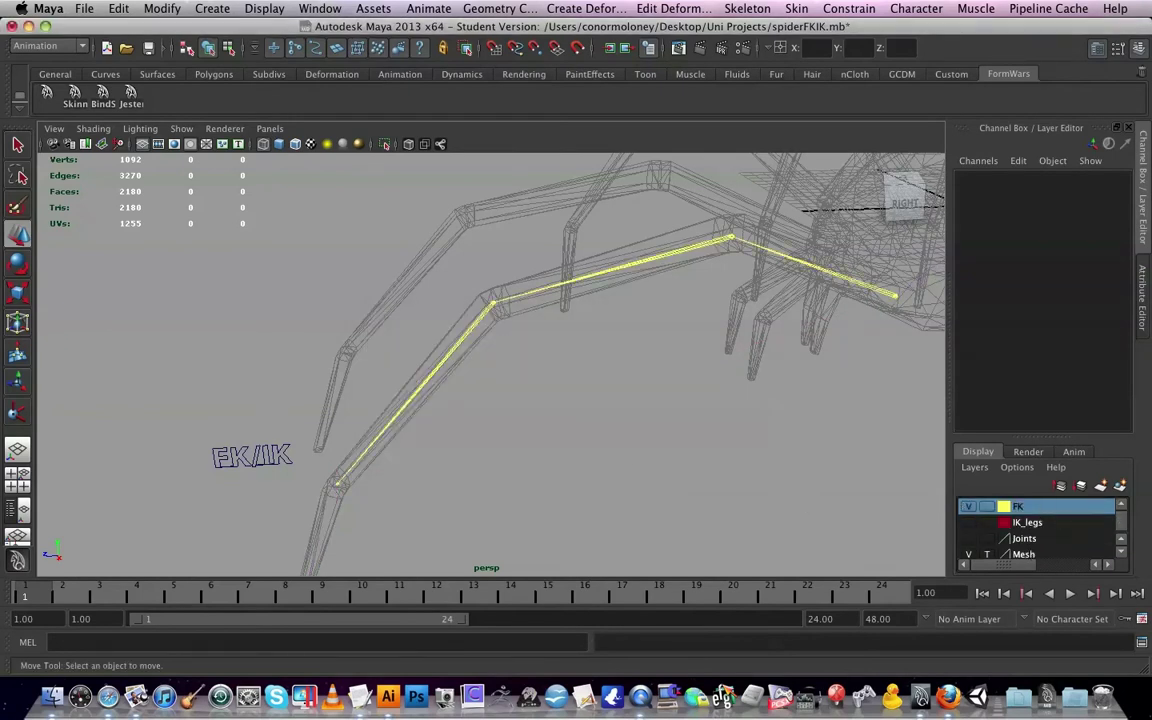
# Create a NURBS circle on the grid beside the body-end joint of the yellow FK leg chain
pyautogui.keyDown('alt'); pyautogui.moveTo(502, 346); pyautogui.dragTo(545, 437); pyautogui.keyUp('alt')
pyautogui.click(118, 8)
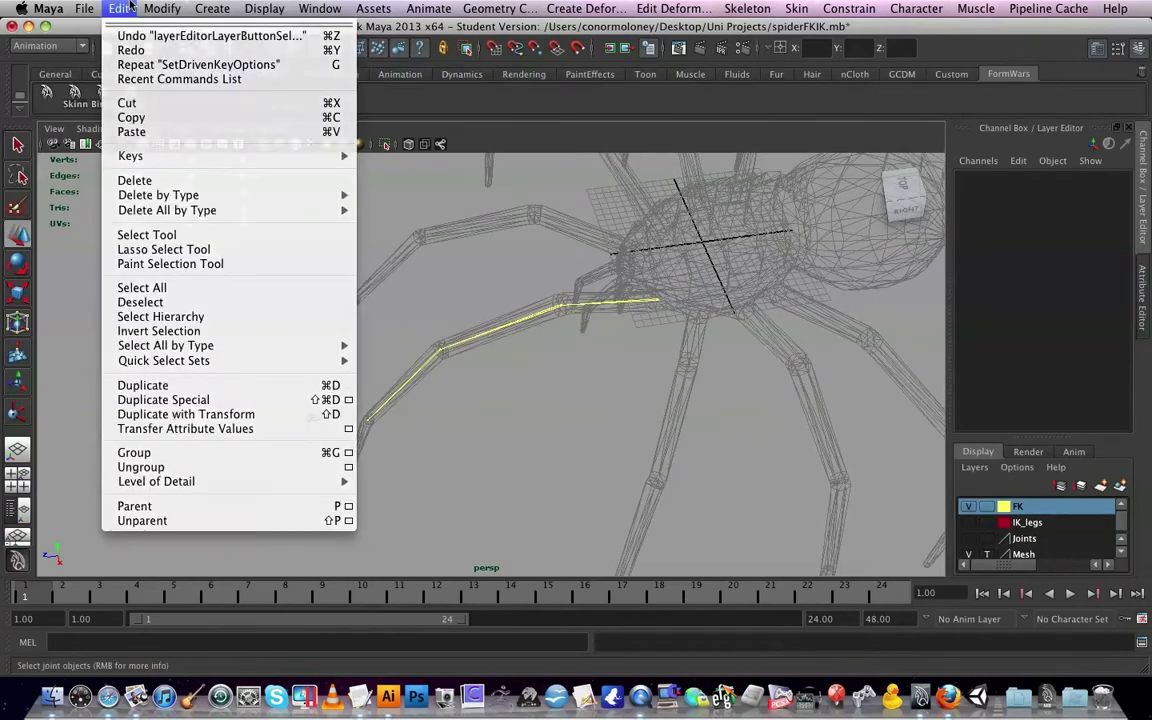
pyautogui.click(118, 8)
pyautogui.click(264, 8)
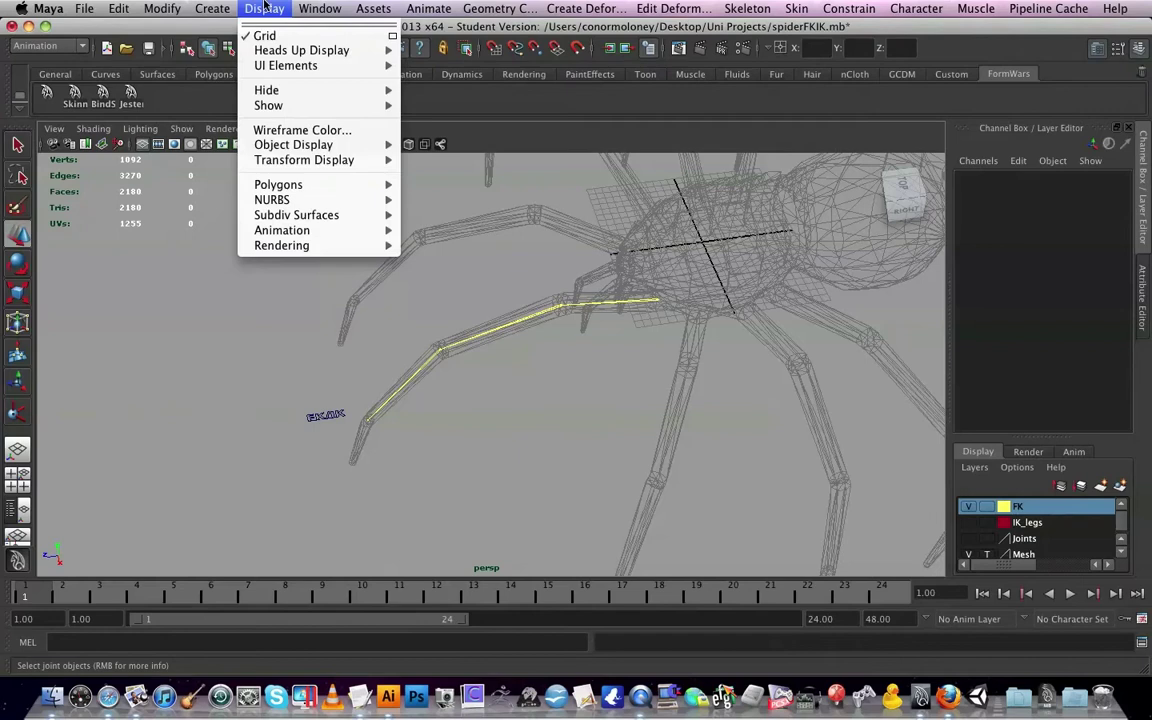
pyautogui.moveTo(233, 8)
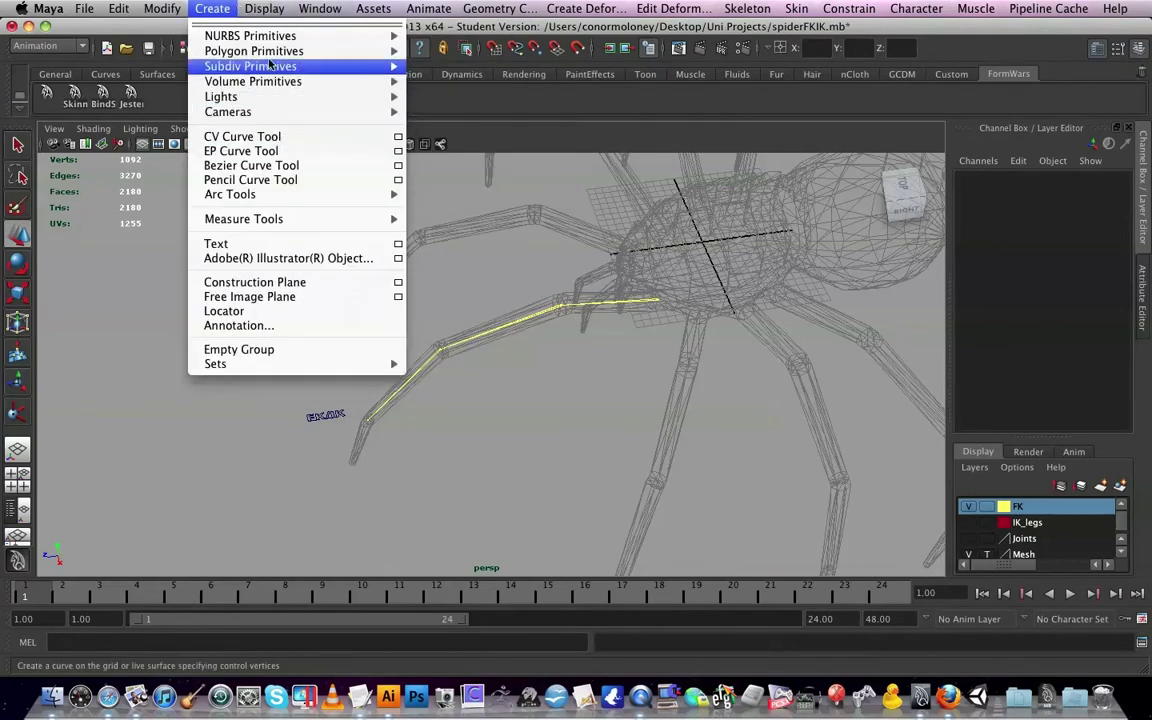
pyautogui.moveTo(266, 55)
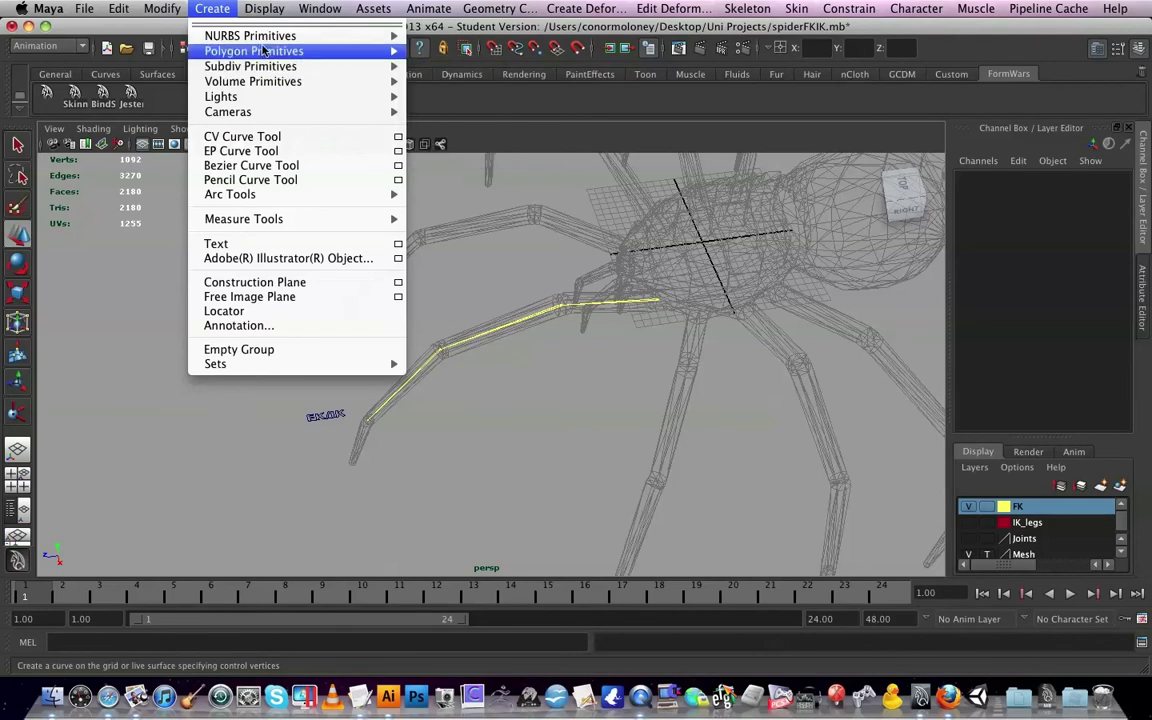
pyautogui.moveTo(380, 36)
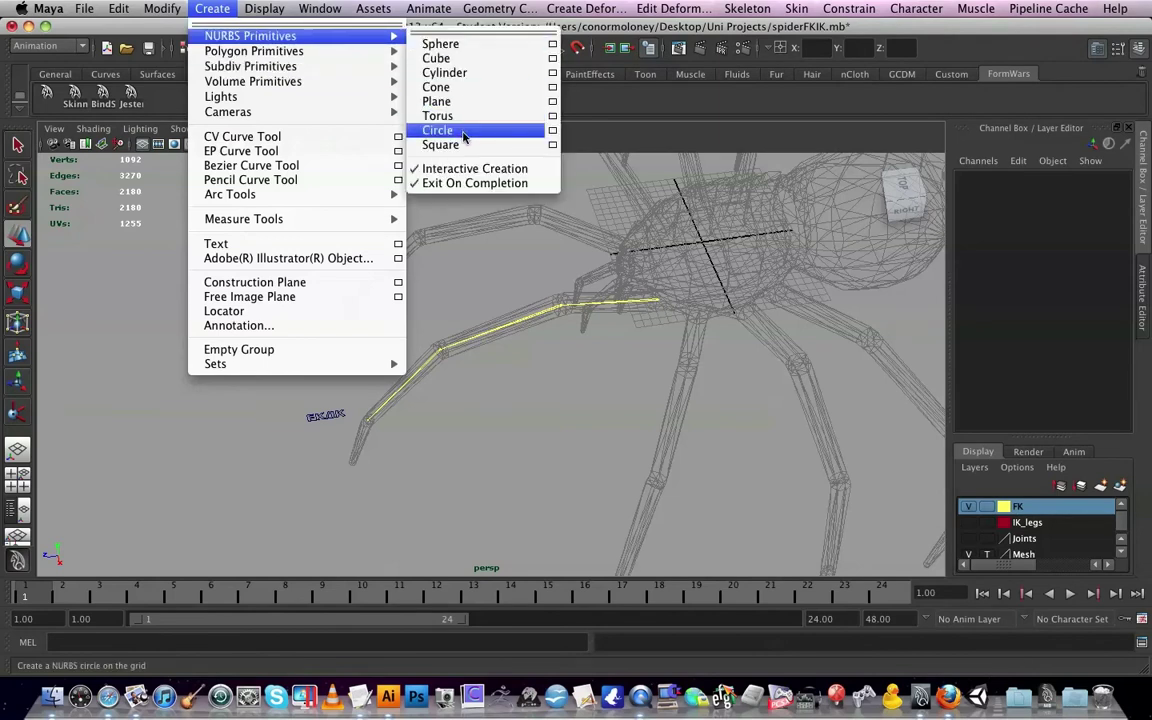
pyautogui.click(463, 133)
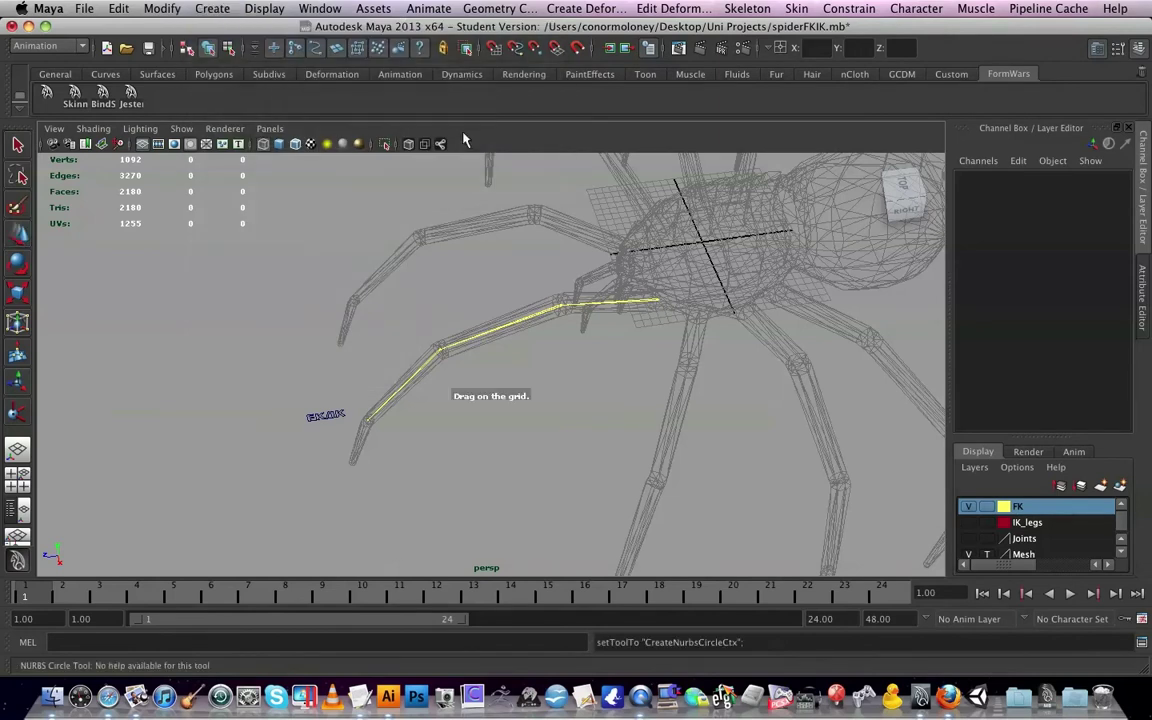
pyautogui.click(651, 316)
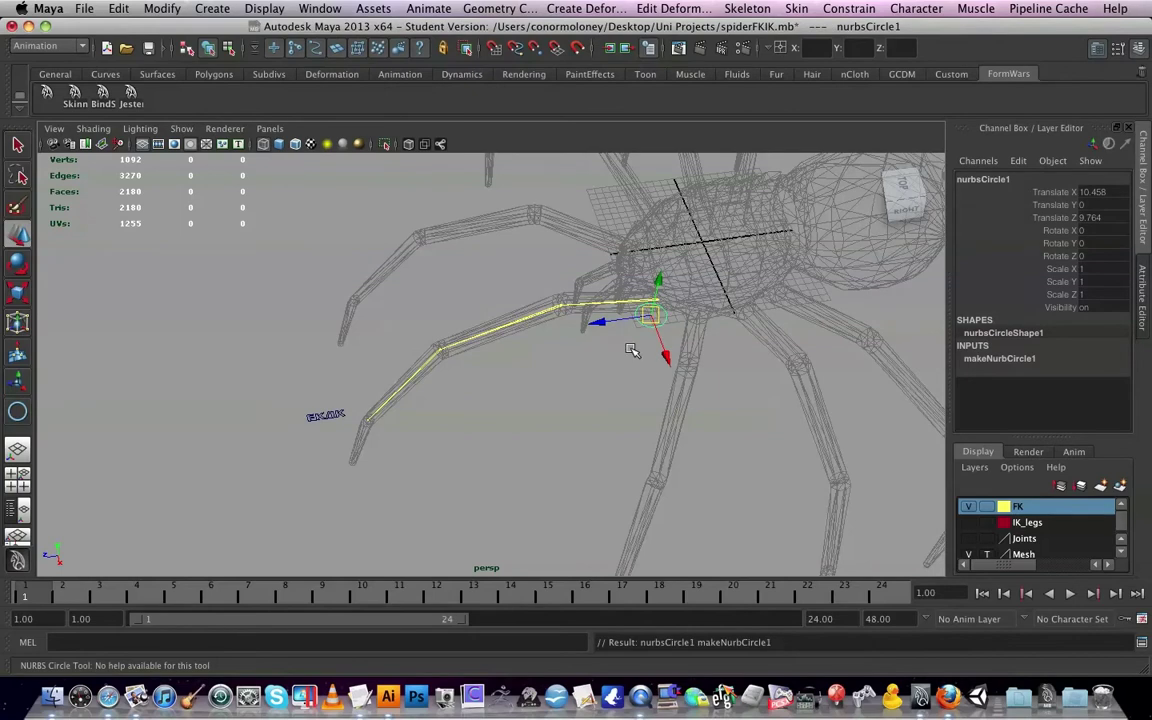
# Duplicate the circle twice, snapping one copy to the lowest FK leg joint and the other to the joint above it
pyautogui.press('w')
pyautogui.hotkey('ctrl', 'd')
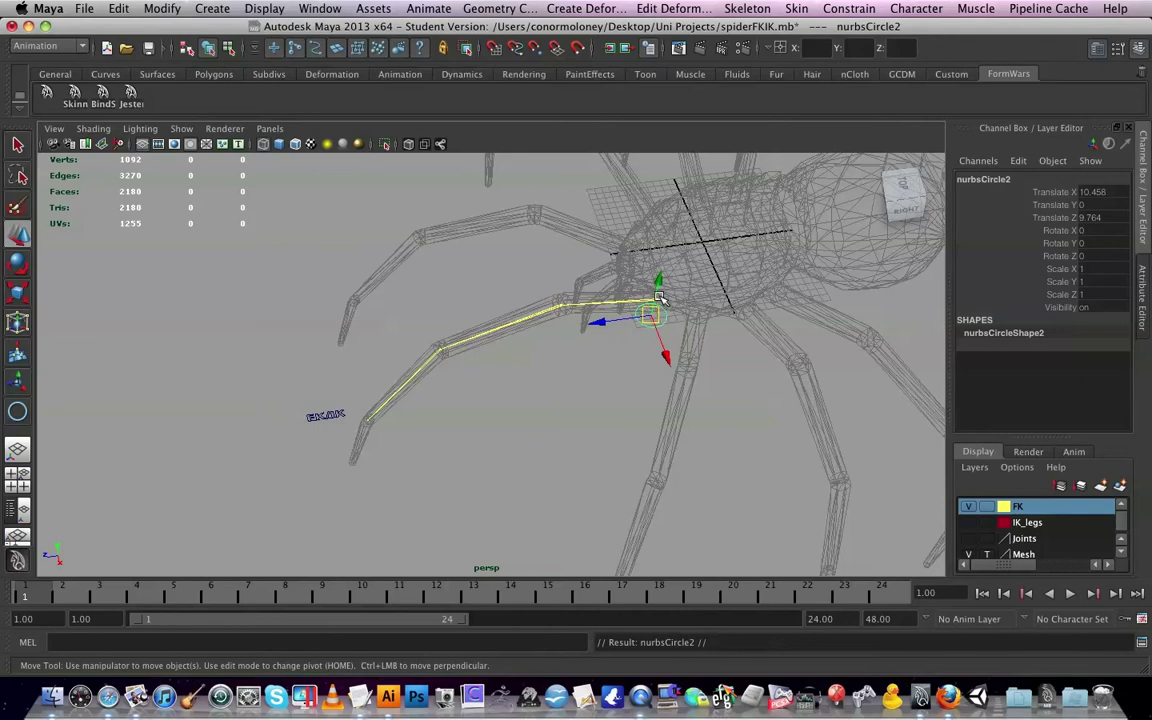
pyautogui.moveTo(651, 314); pyautogui.dragTo(347, 438)
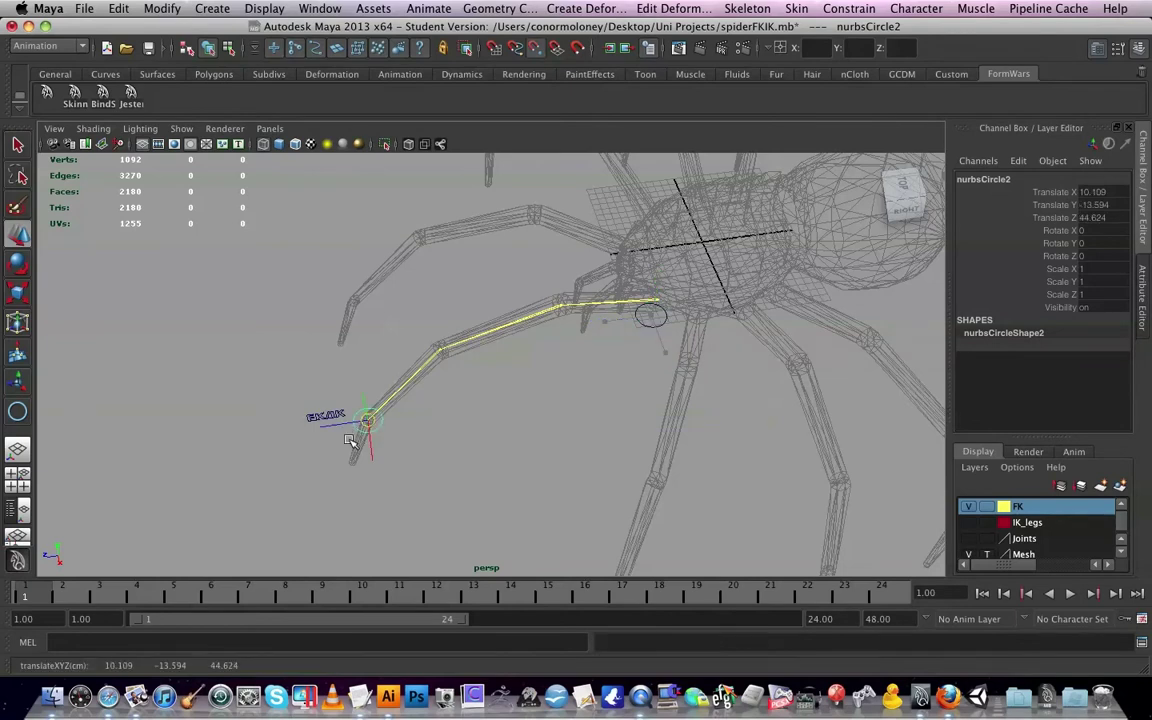
pyautogui.click(652, 318)
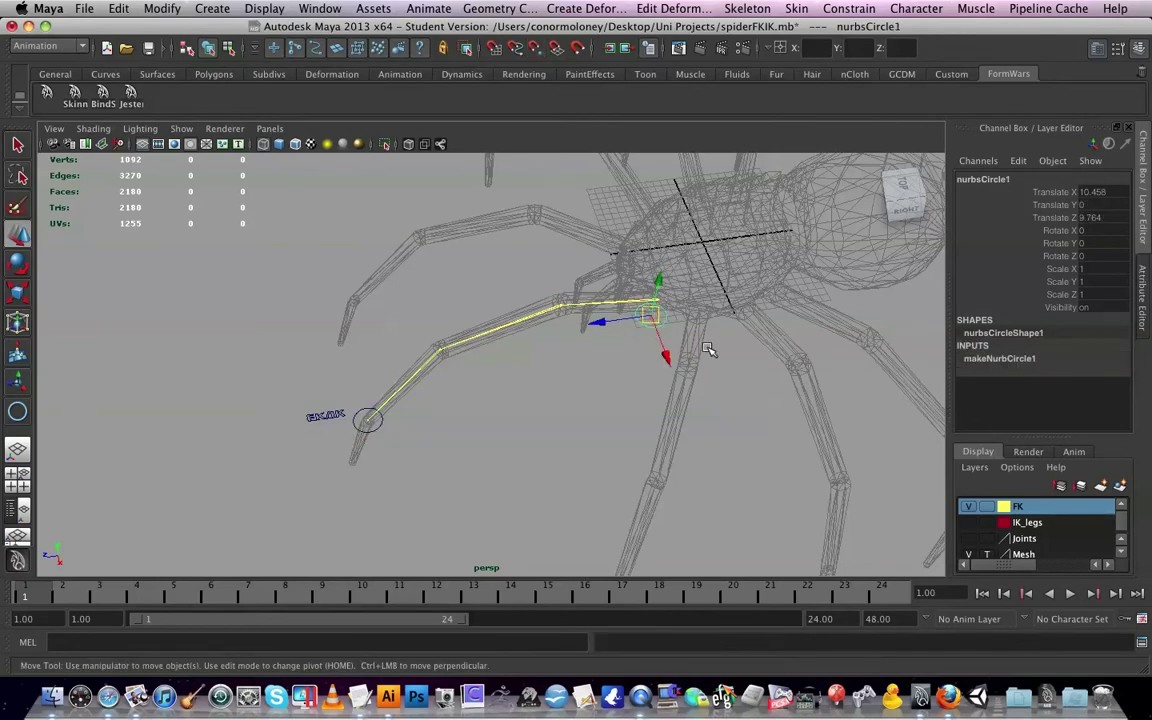
pyautogui.hotkey('ctrl', 'd')
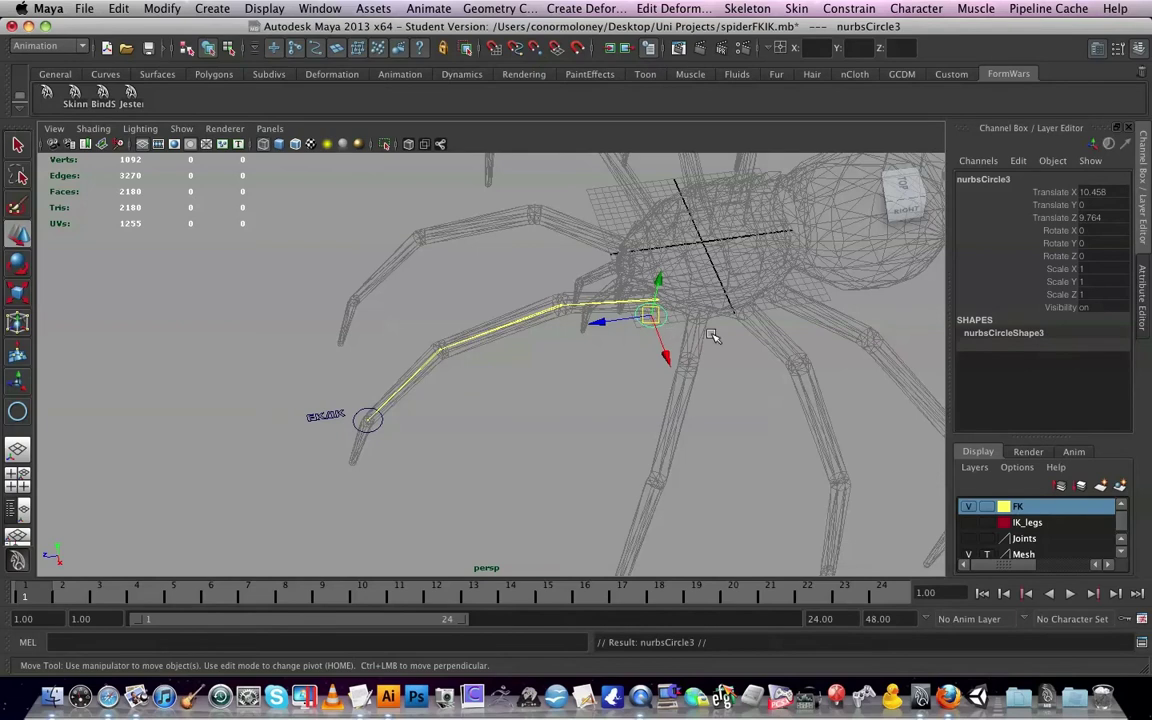
pyautogui.moveTo(650, 316); pyautogui.dragTo(440, 348)
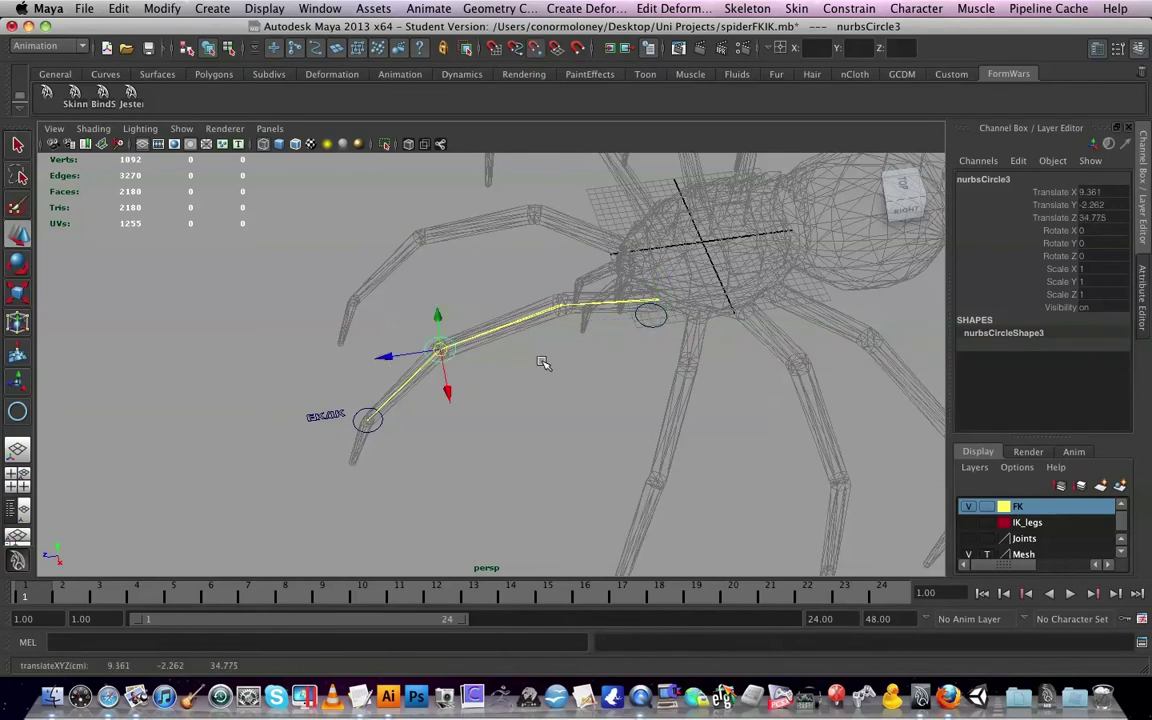
# Duplicate the original circle twice more, snapping the copies to the two remaining FK leg joints nearest the body
pyautogui.click(663, 324)
pyautogui.hotkey('ctrl', 'd')
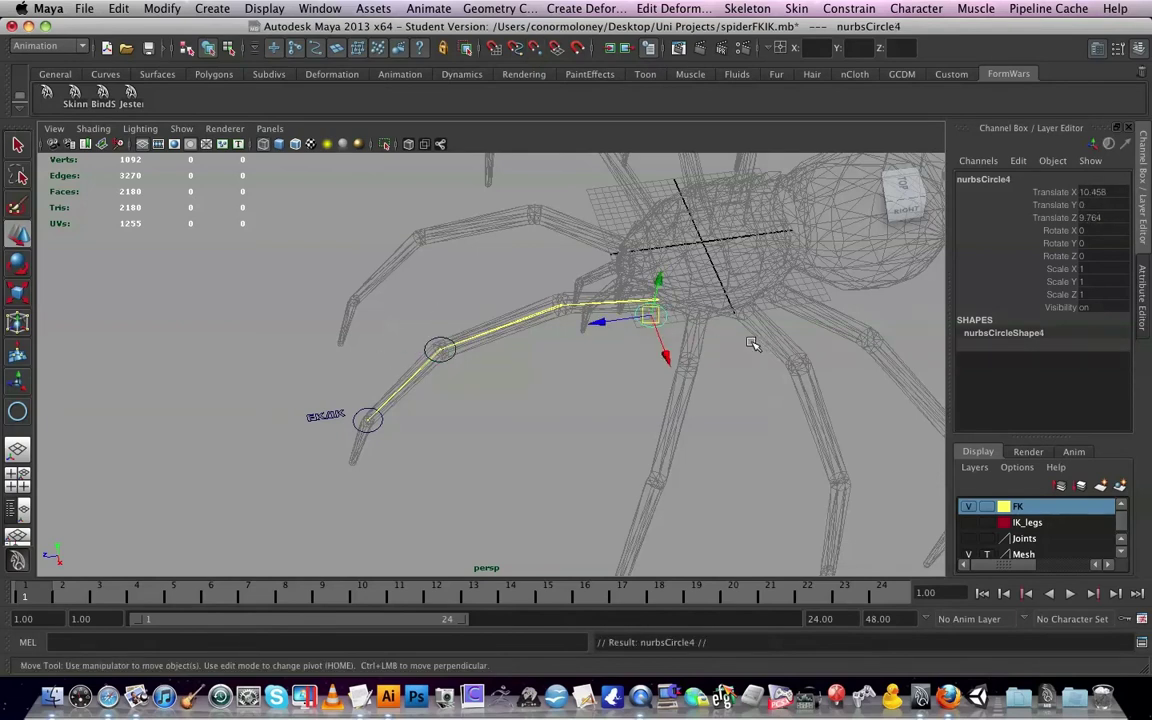
pyautogui.moveTo(648, 316); pyautogui.dragTo(562, 305)
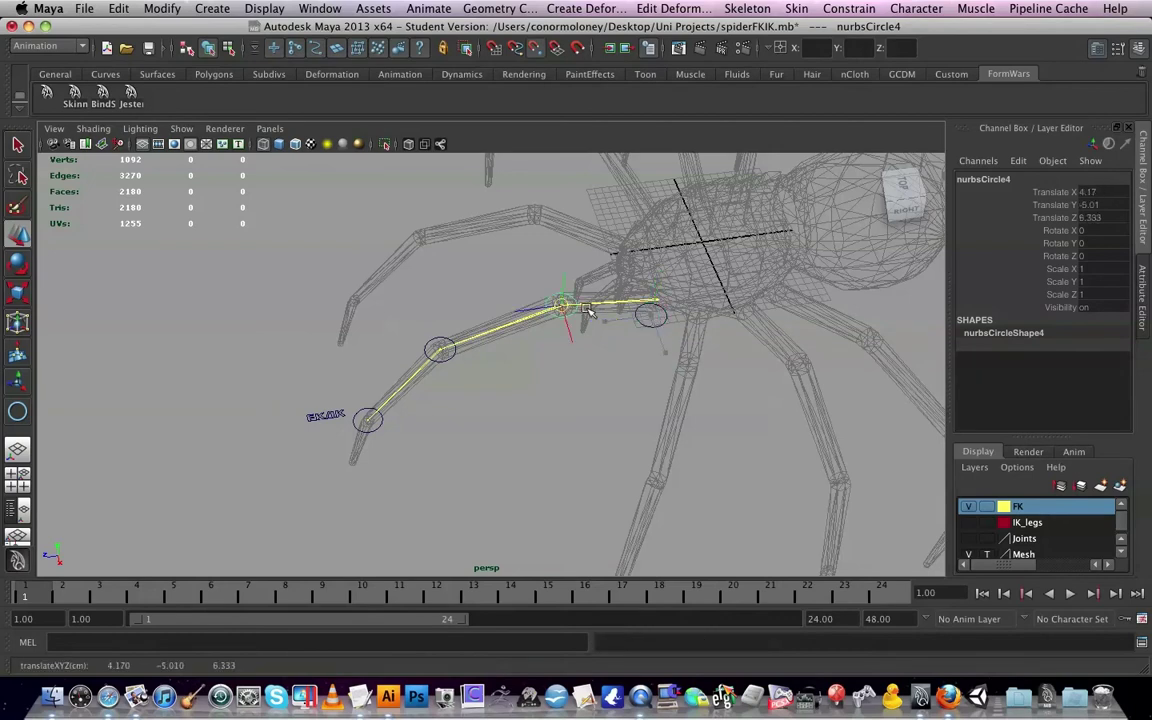
pyautogui.click(658, 318)
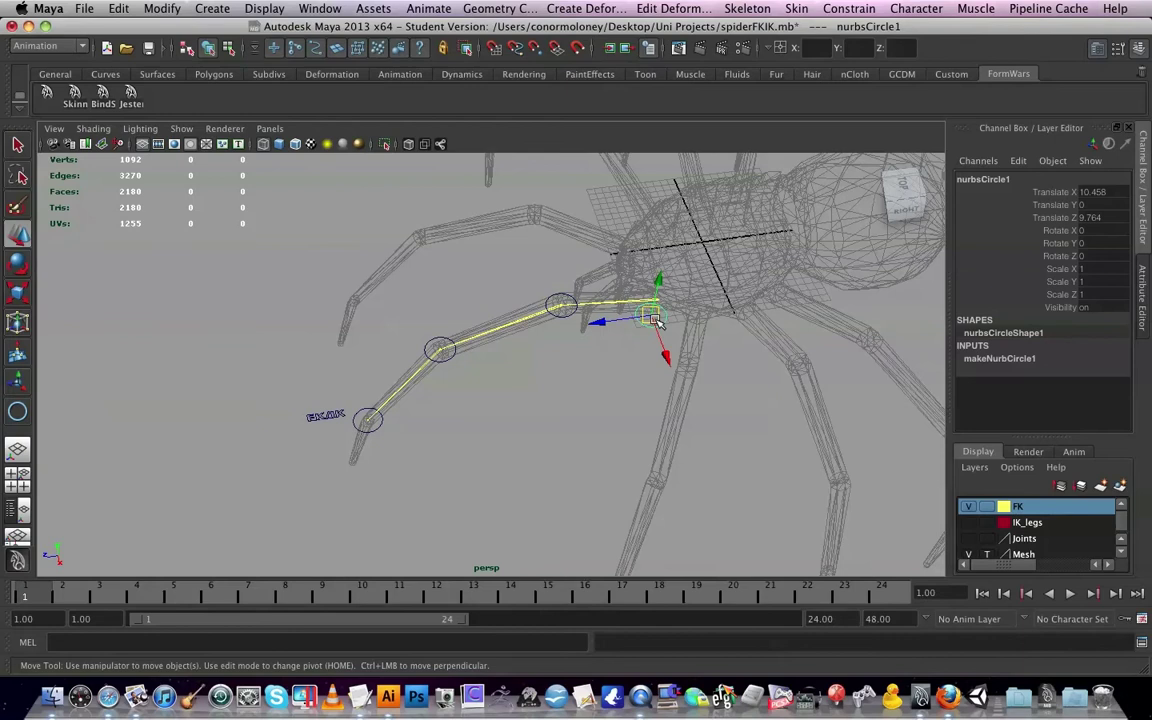
pyautogui.hotkey('ctrl', 'd')
pyautogui.press('v')
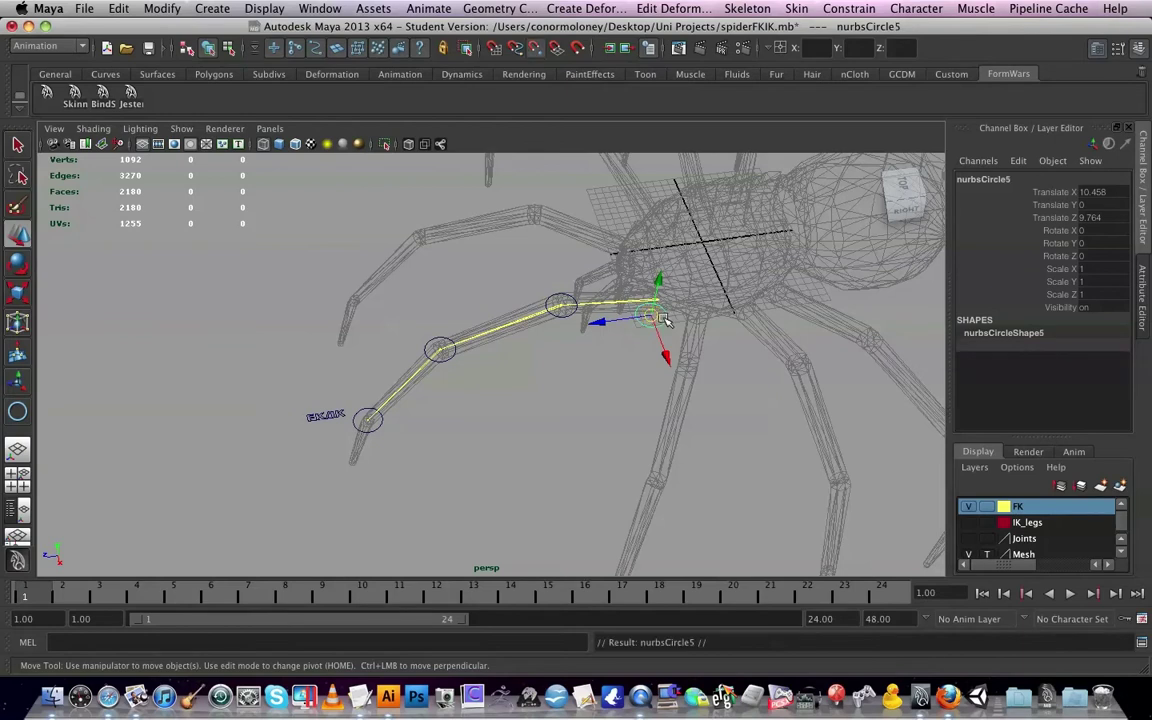
pyautogui.moveTo(652, 316); pyautogui.dragTo(657, 299)
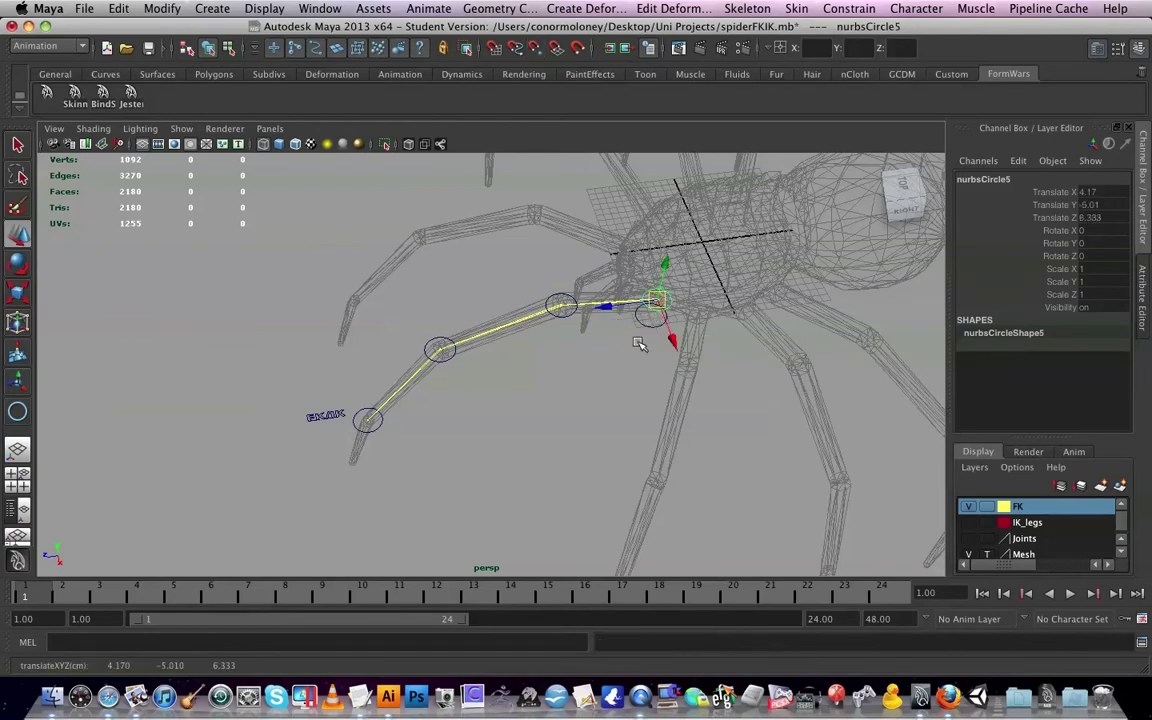
# Move the original circle away from the spider along Z to about 76.1, then deselect it
pyautogui.click(575, 320)
pyautogui.moveTo(597, 323); pyautogui.dragTo(35, 392)
pyautogui.scroll(3, 678, 386)
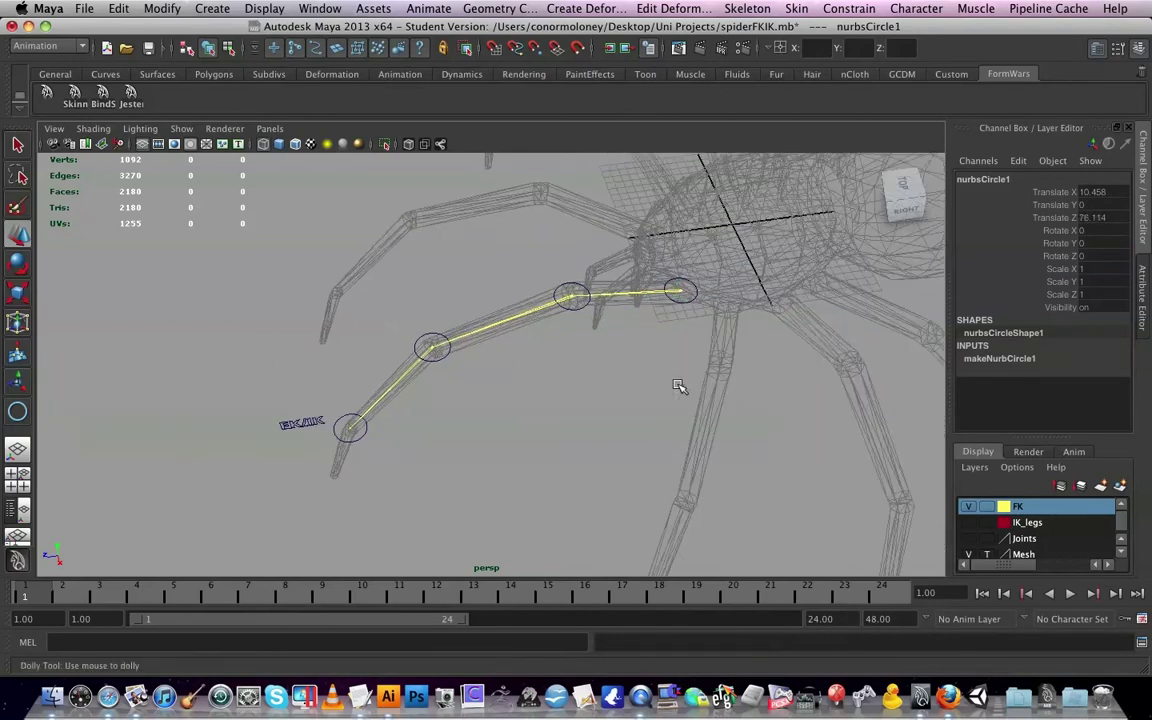
pyautogui.click(632, 406)
# Select the four control circles on the FK leg joints and set their Rotate X to 90
pyautogui.scroll(2, 590, 435)
pyautogui.keyDown('alt'); pyautogui.moveTo(587, 436); pyautogui.dragTo(617, 404); pyautogui.keyUp('alt')
pyautogui.keyDown('alt'); pyautogui.moveTo(617, 404); pyautogui.dragTo(700, 240, button='middle'); pyautogui.keyUp('alt')
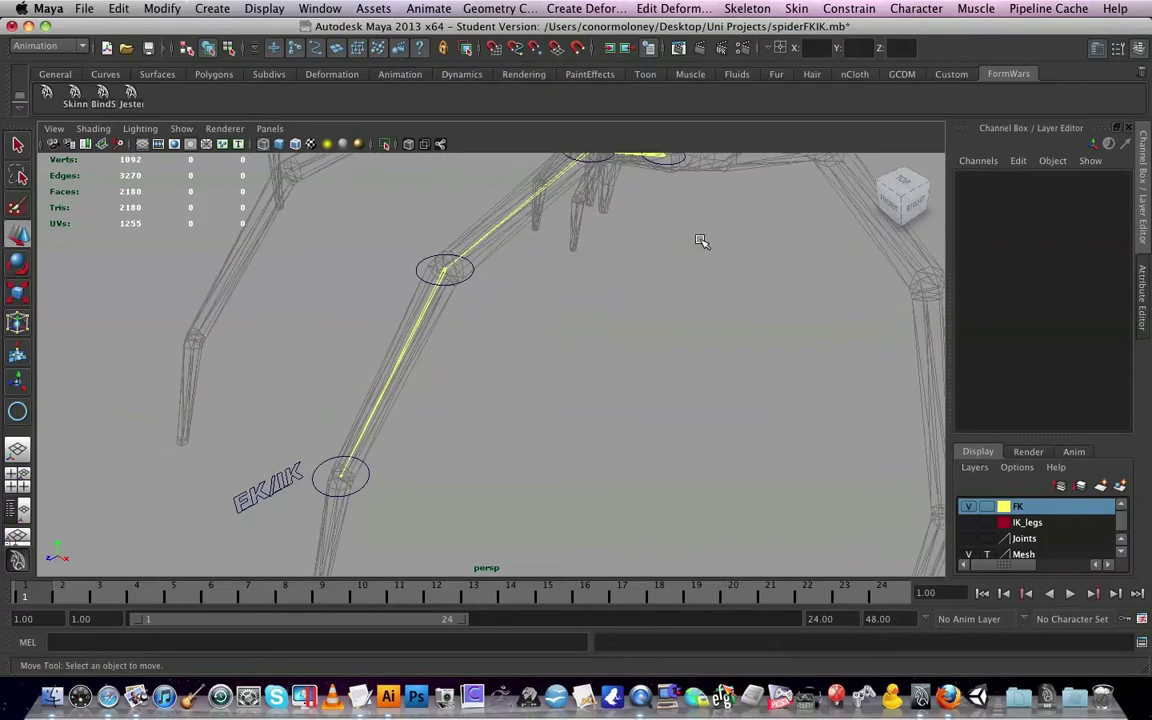
pyautogui.click(371, 480)
pyautogui.keyDown('alt'); pyautogui.moveTo(532, 489); pyautogui.dragTo(553, 508); pyautogui.keyUp('alt')
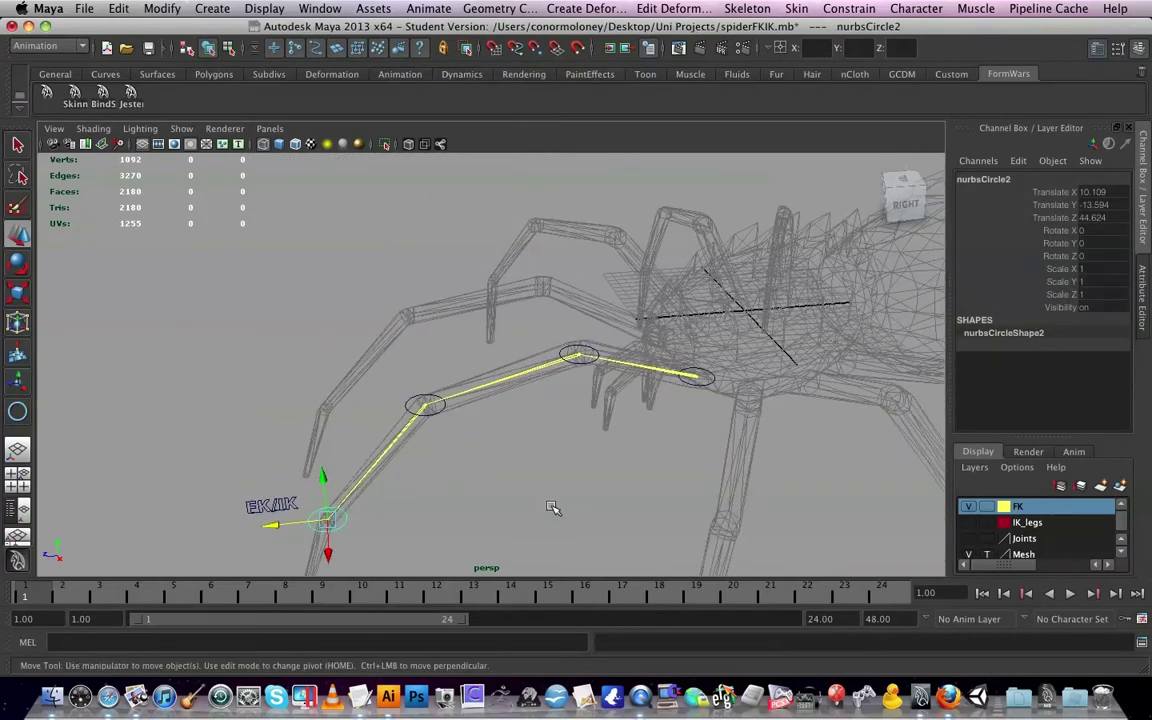
pyautogui.keyDown('shift'); pyautogui.click(438, 408); pyautogui.keyUp('shift')
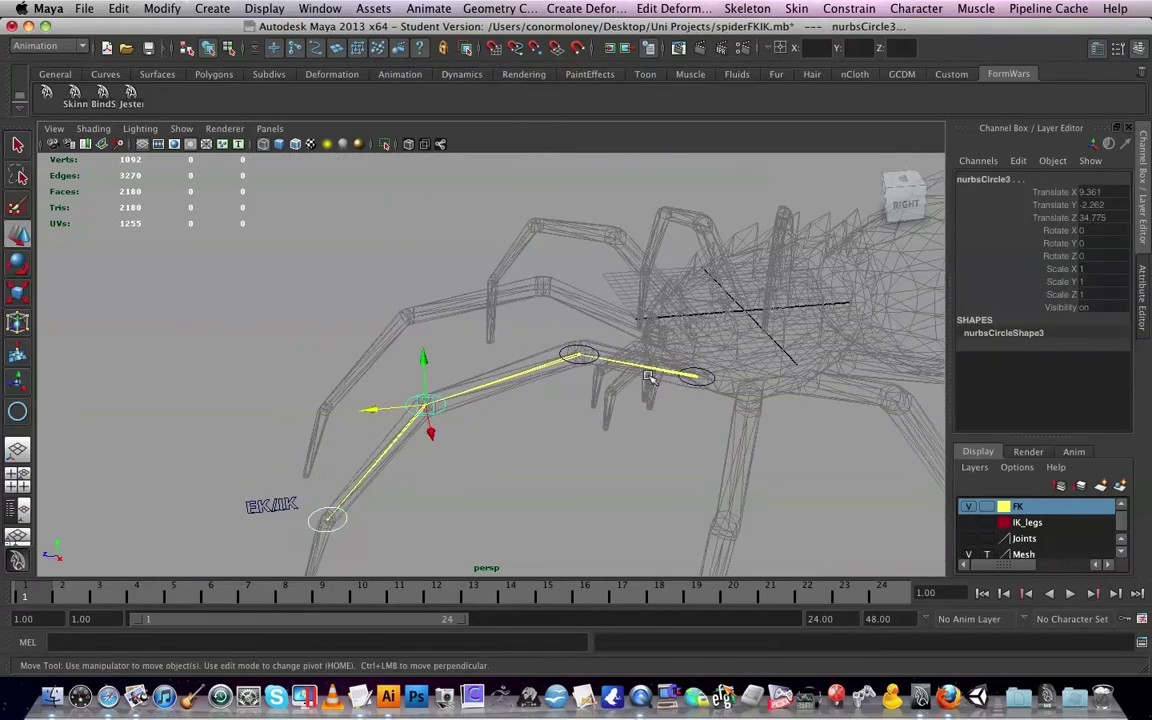
pyautogui.keyDown('shift'); pyautogui.click(589, 350); pyautogui.keyUp('shift')
pyautogui.click(705, 385)
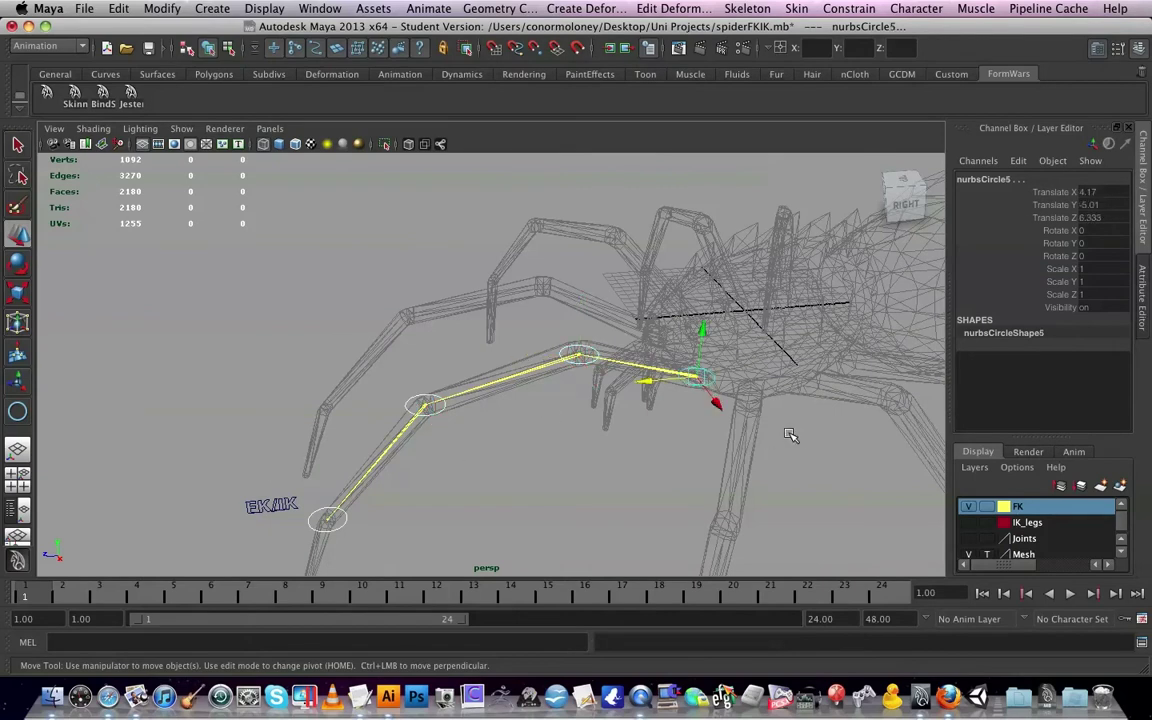
pyautogui.click(17, 262)
pyautogui.moveTo(687, 326); pyautogui.dragTo(695, 364)
pyautogui.press('super+z')
pyautogui.moveTo(627, 273); pyautogui.dragTo(606, 302)
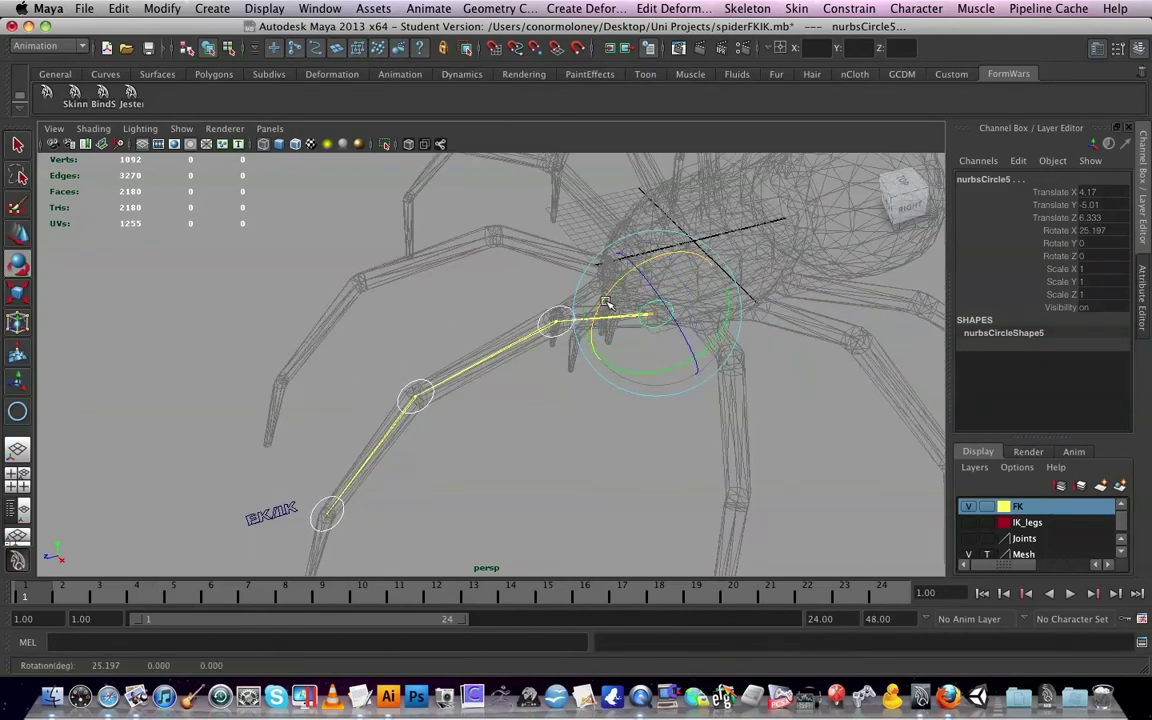
pyautogui.click(1100, 230)
pyautogui.write('90')
pyautogui.press('Return')
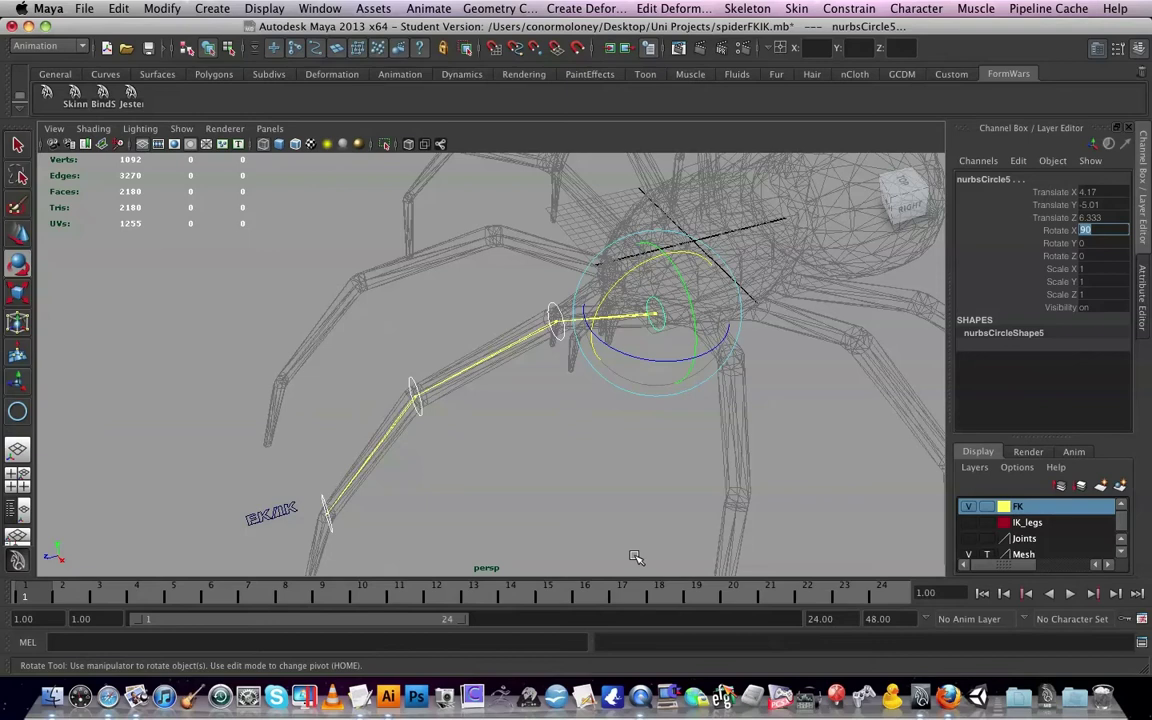
# Freeze the transformations of the four selected control circles and deselect them
pyautogui.click(146, 8)
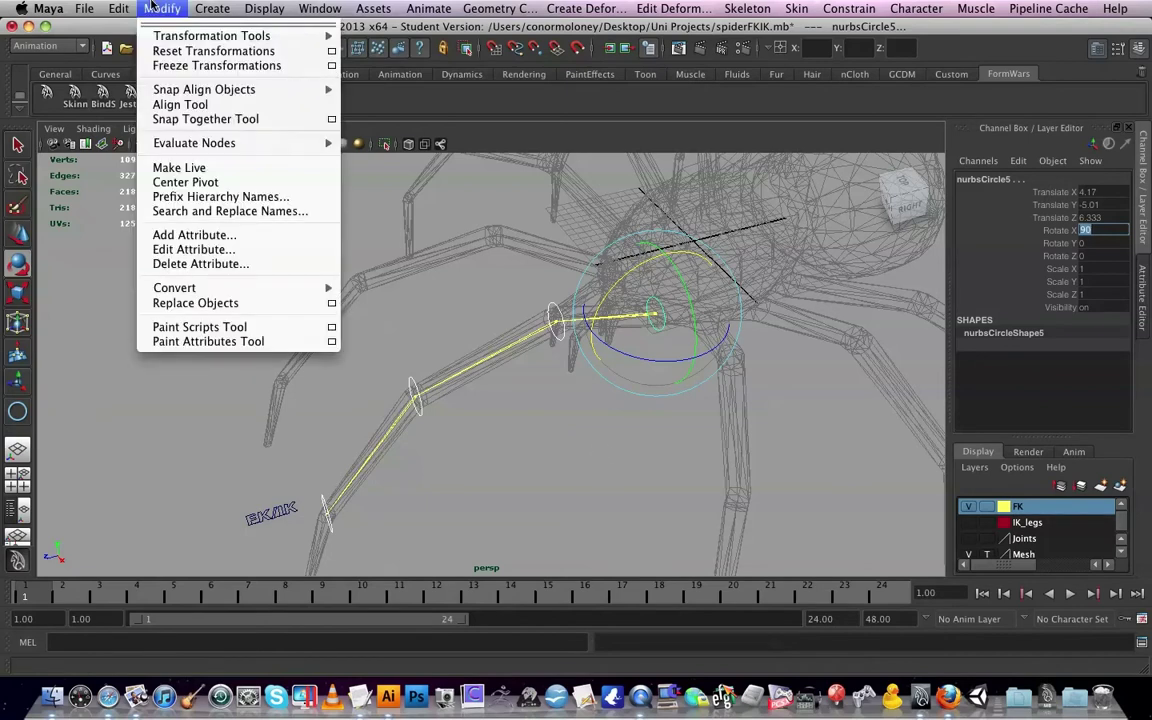
pyautogui.click(193, 66)
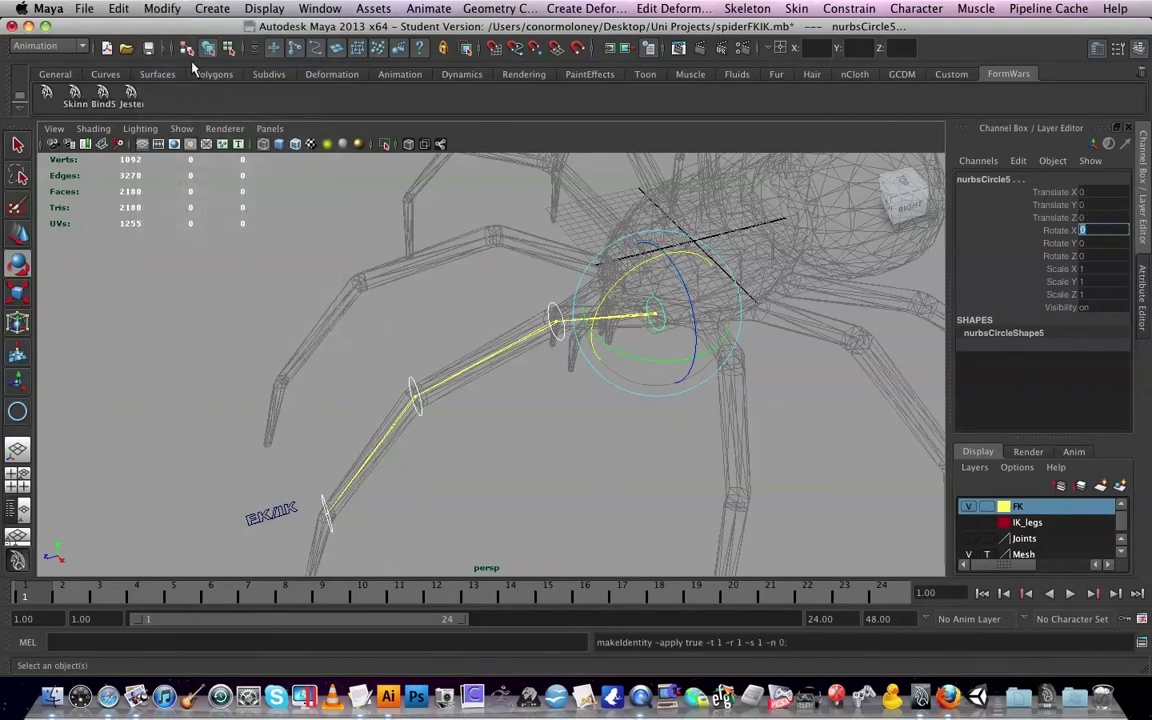
pyautogui.click(590, 402)
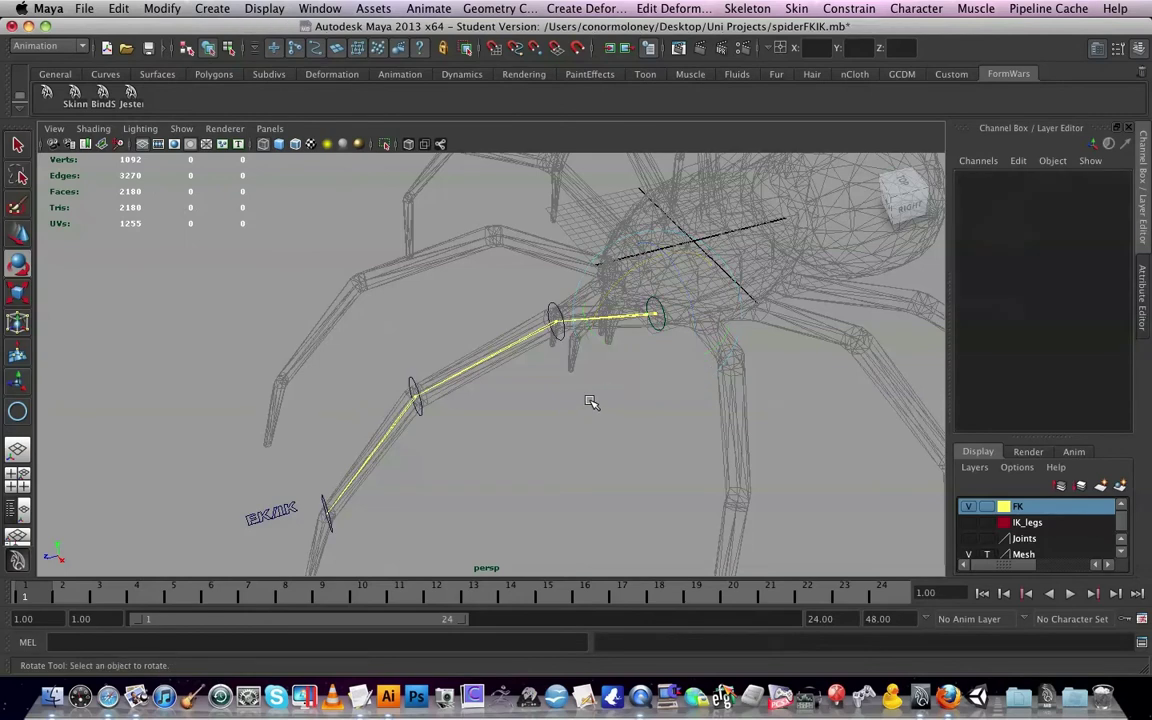
# Rotate the control circle on the lowest FK leg joint about 48.7 degrees around X
pyautogui.keyDown('alt'); pyautogui.moveTo(590, 402); pyautogui.dragTo(589, 360); pyautogui.keyUp('alt')
pyautogui.scroll(5, 615, 359)
pyautogui.keyDown('alt'); pyautogui.moveTo(589, 360); pyautogui.dragTo(708, 229, button='middle'); pyautogui.keyUp('alt')
pyautogui.click(437, 290)
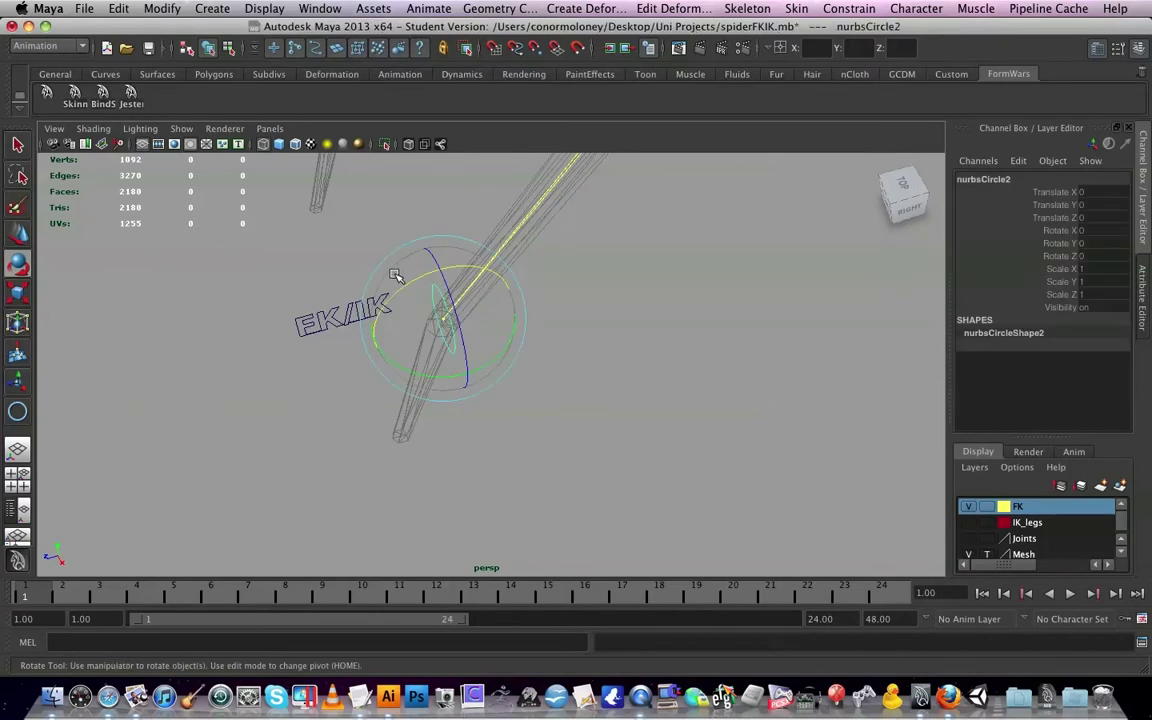
pyautogui.moveTo(420, 281); pyautogui.dragTo(445, 283)
pyautogui.press('z')
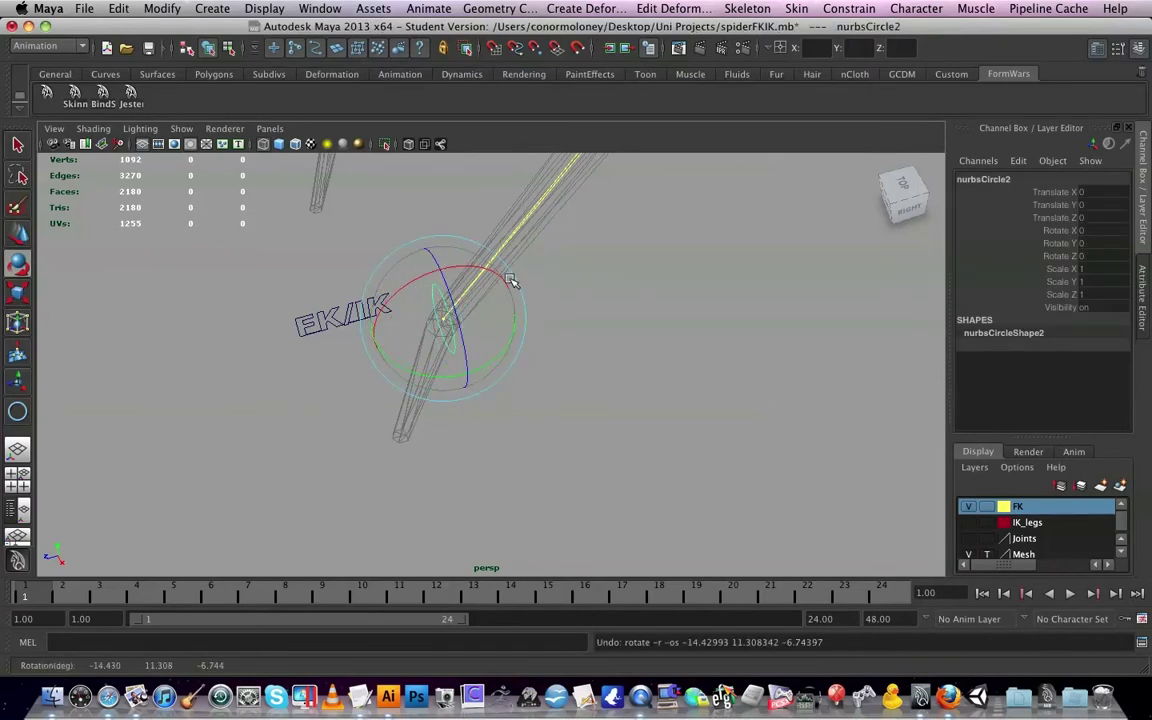
pyautogui.moveTo(540, 280)
pyautogui.keyDown('alt'); pyautogui.mouseDown()
pyautogui.moveTo(562, 292)
pyautogui.moveTo(550, 275)
pyautogui.mouseUp(); pyautogui.keyUp('alt')
pyautogui.keyDown('alt'); pyautogui.moveTo(594, 281); pyautogui.dragTo(609, 293, button='middle'); pyautogui.keyUp('alt')
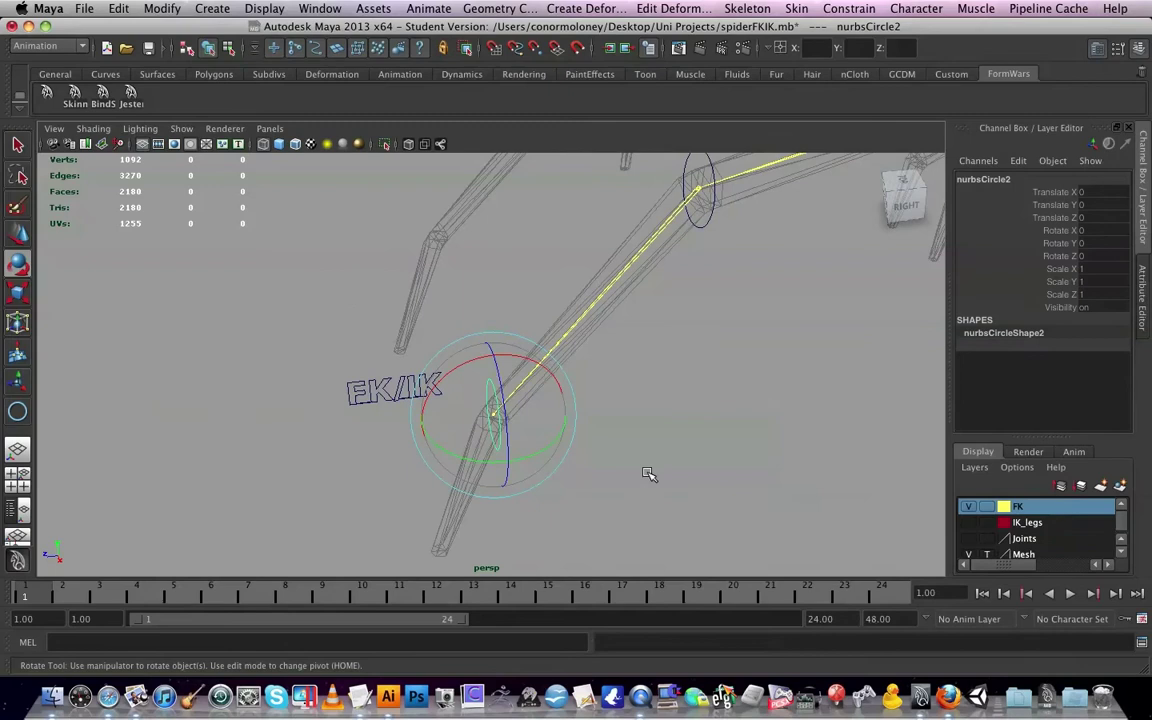
pyautogui.moveTo(424, 385); pyautogui.dragTo(614, 383)
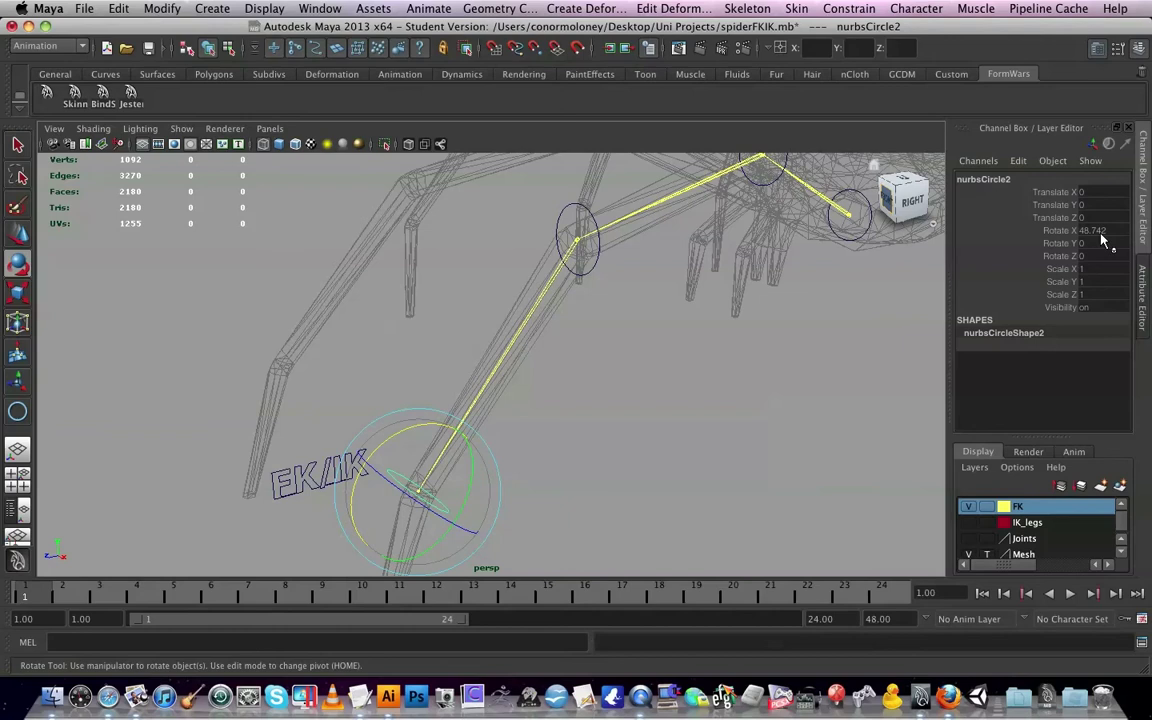
# Try freezing the transformations of the rotated lowest control circle, undo the freeze and the rotation, and deselect the circle
pyautogui.click(168, 7)
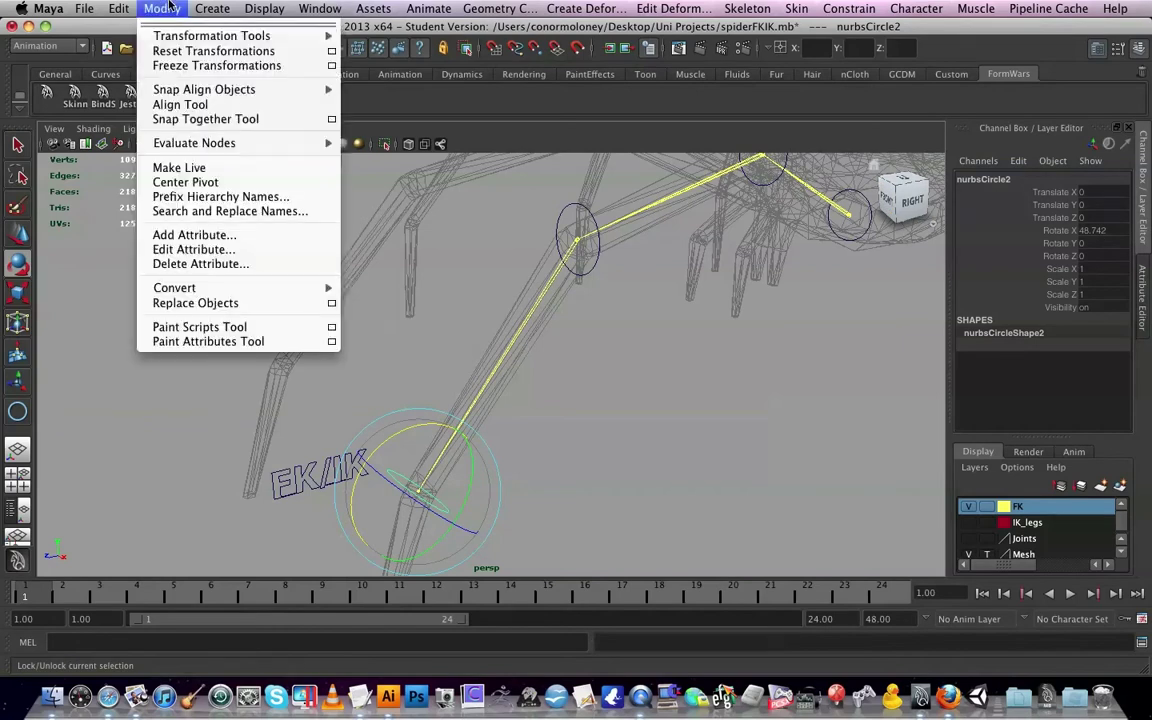
pyautogui.click(162, 65)
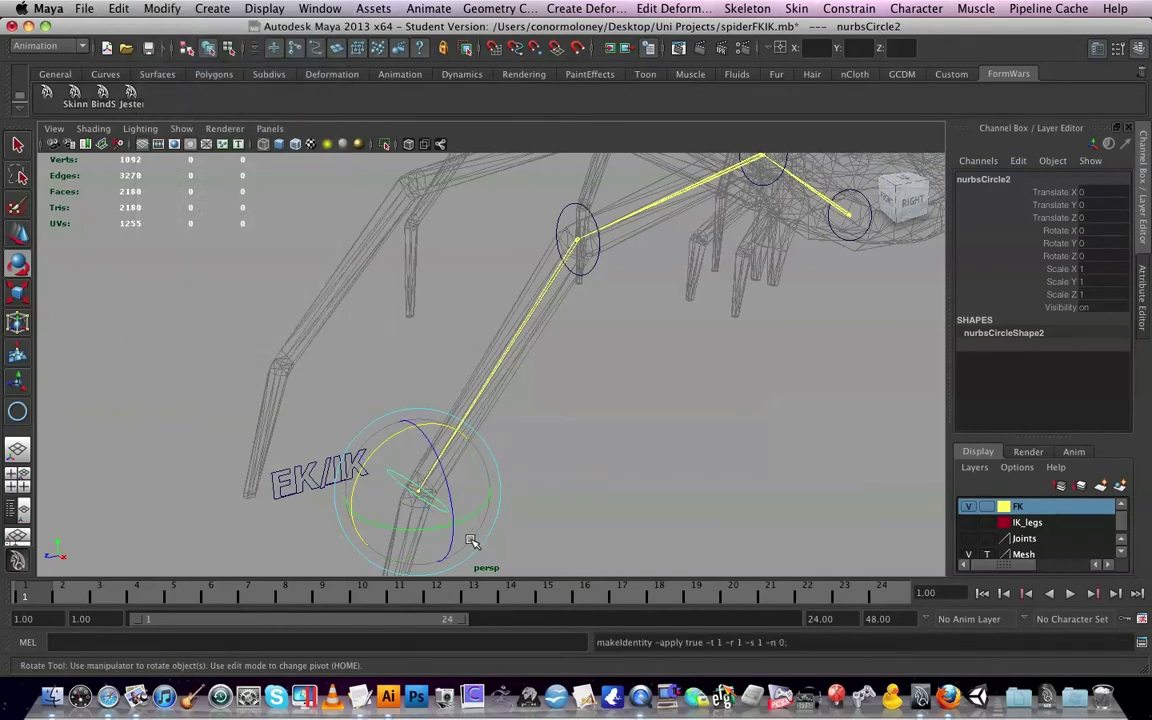
pyautogui.press('super+z')
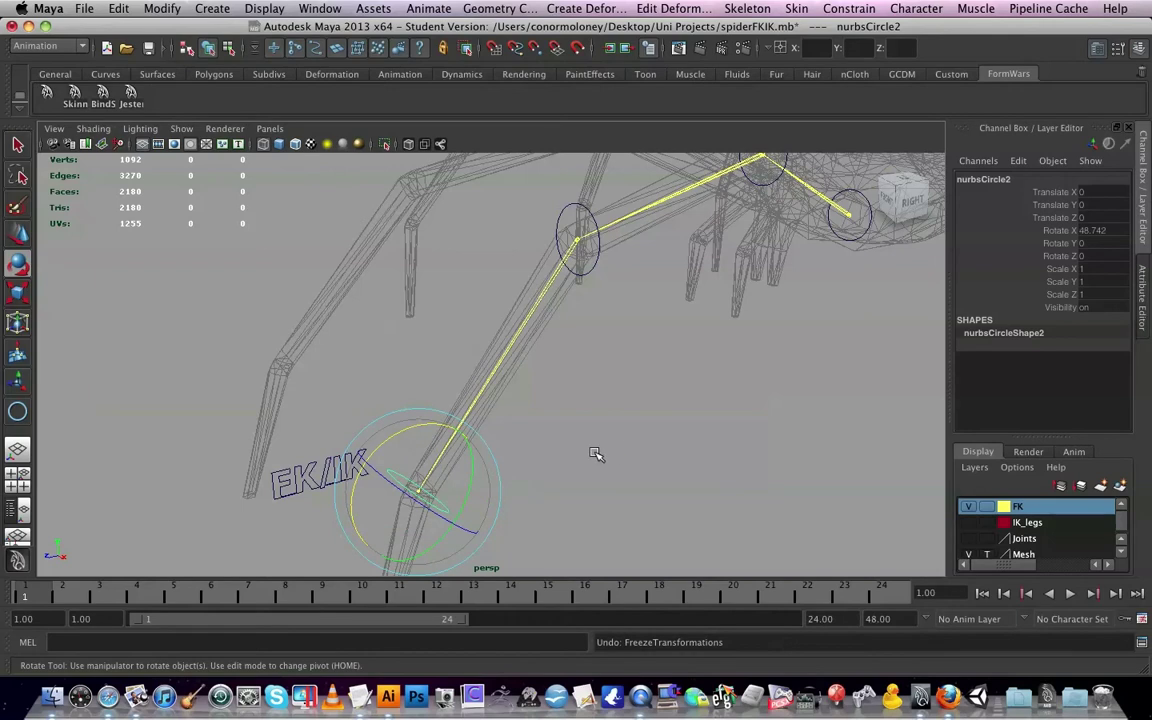
pyautogui.press('super+z')
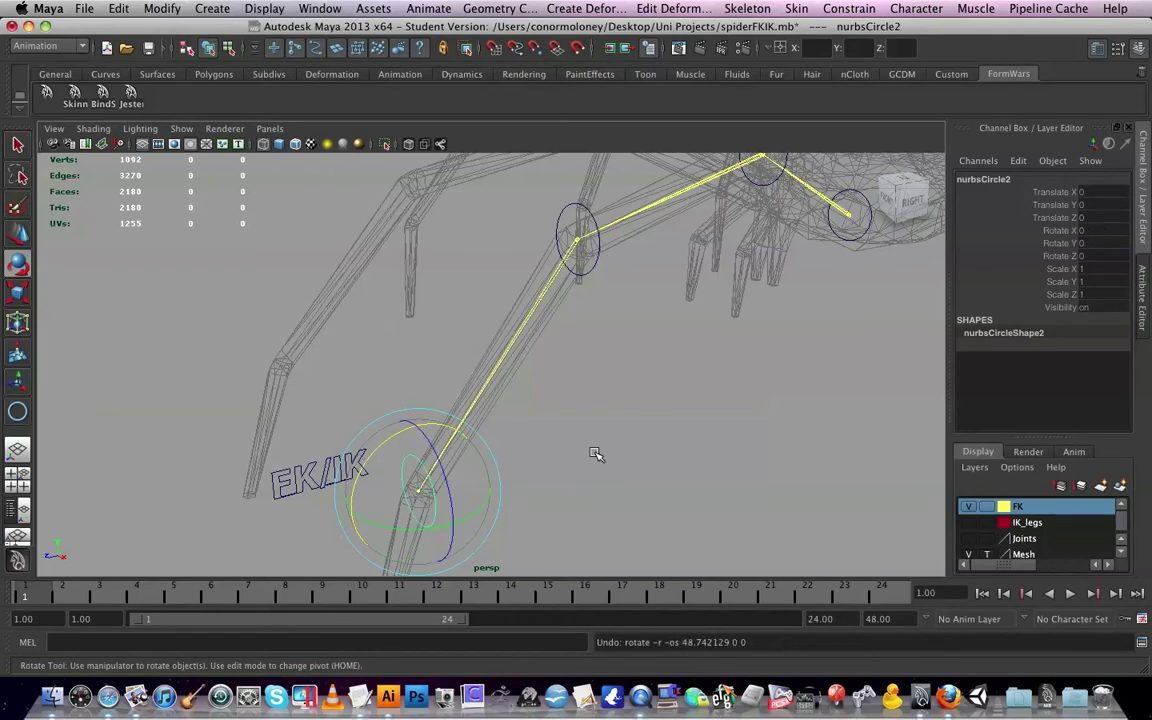
pyautogui.click(569, 425)
# Add the four control circles on the FK leg joints to the FK display layer and deselect them
pyautogui.keyDown('alt'); pyautogui.moveTo(571, 422); pyautogui.dragTo(540, 448); pyautogui.keyUp('alt')
pyautogui.keyDown('alt'); pyautogui.moveTo(692, 406); pyautogui.dragTo(729, 338, button='middle'); pyautogui.keyUp('alt')
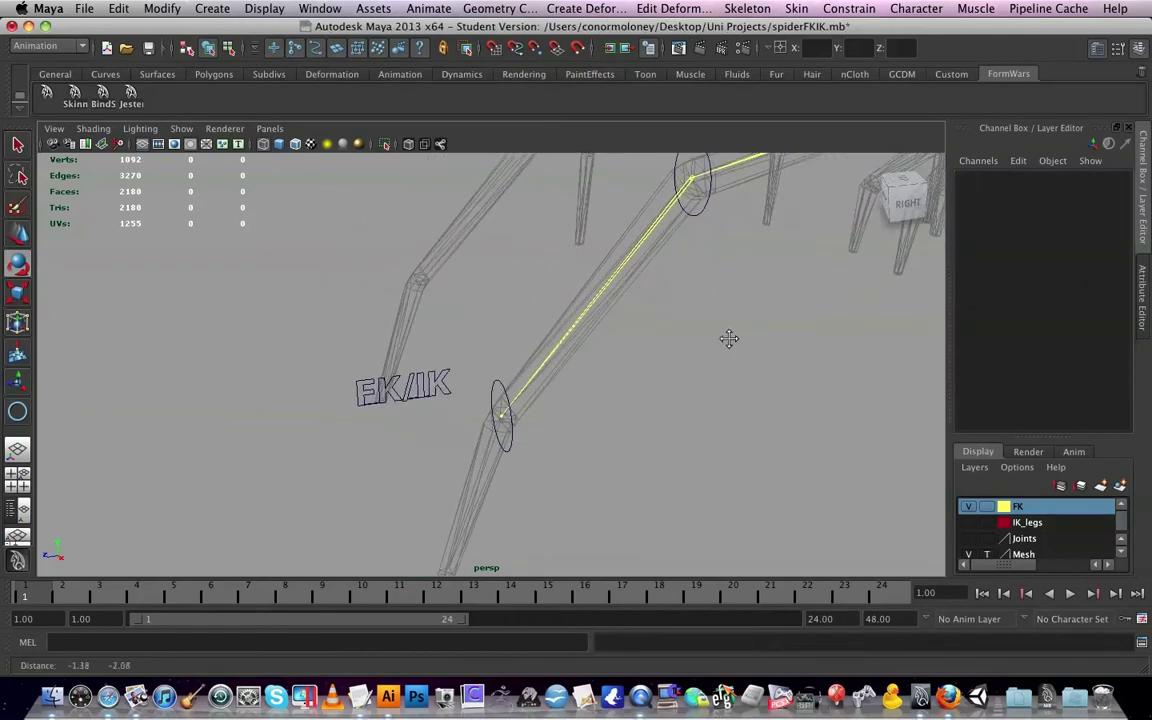
pyautogui.keyDown('alt'); pyautogui.moveTo(656, 454); pyautogui.dragTo(684, 464, button='middle'); pyautogui.keyUp('alt')
pyautogui.scroll(-5, 702, 472)
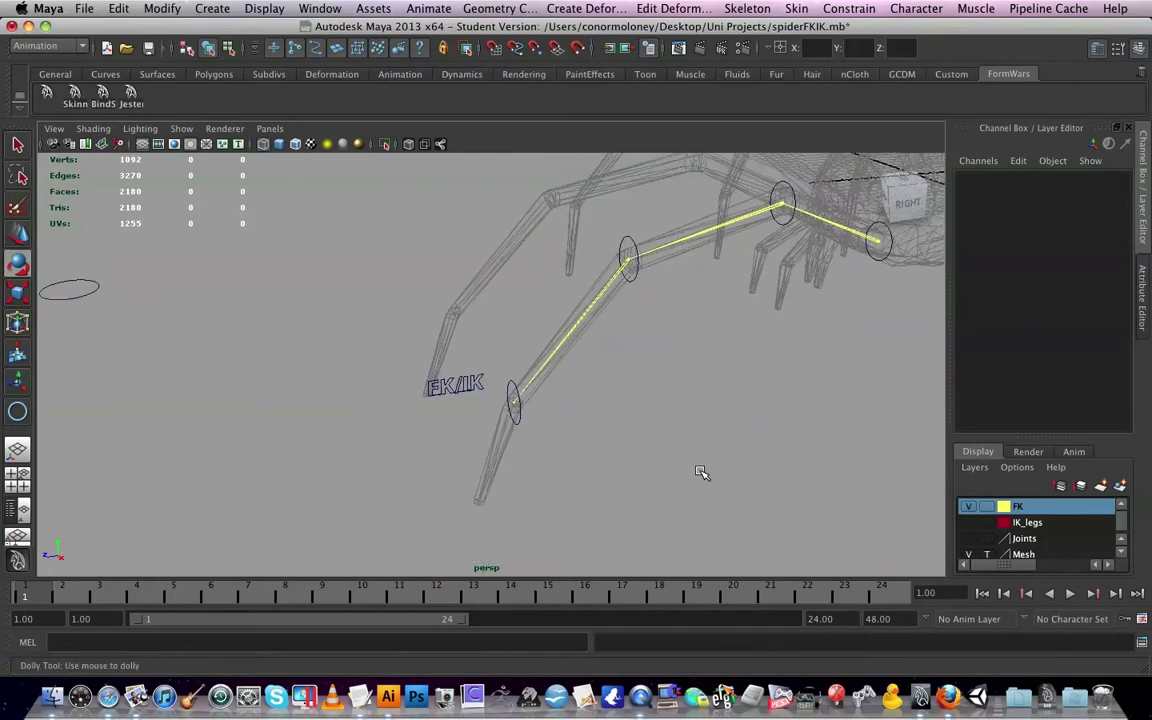
pyautogui.keyDown('alt'); pyautogui.moveTo(754, 447); pyautogui.dragTo(682, 495, button='middle'); pyautogui.keyUp('alt')
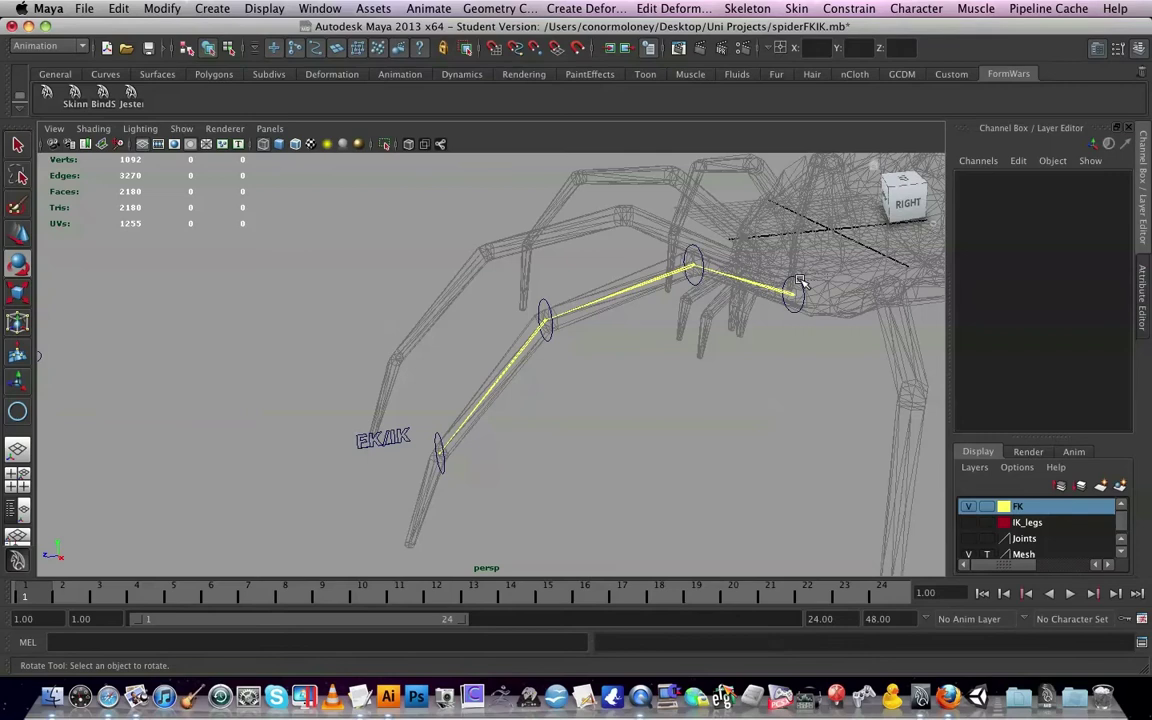
pyautogui.click(716, 262)
pyautogui.click(700, 255)
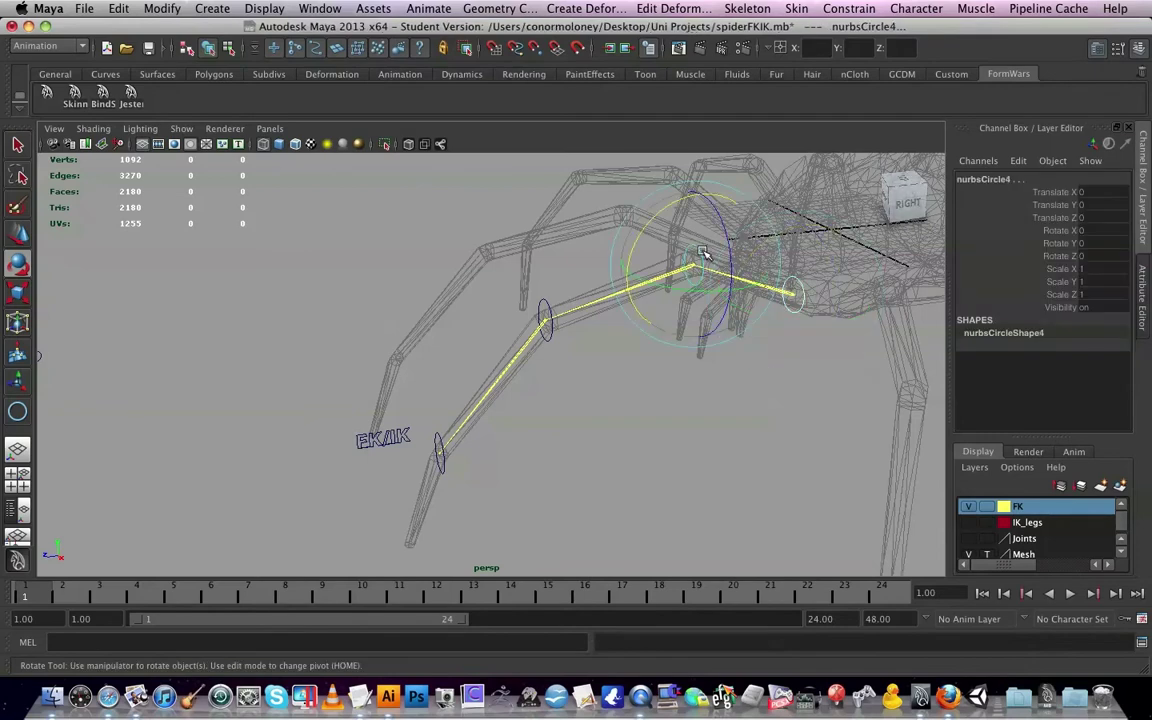
pyautogui.click(548, 305)
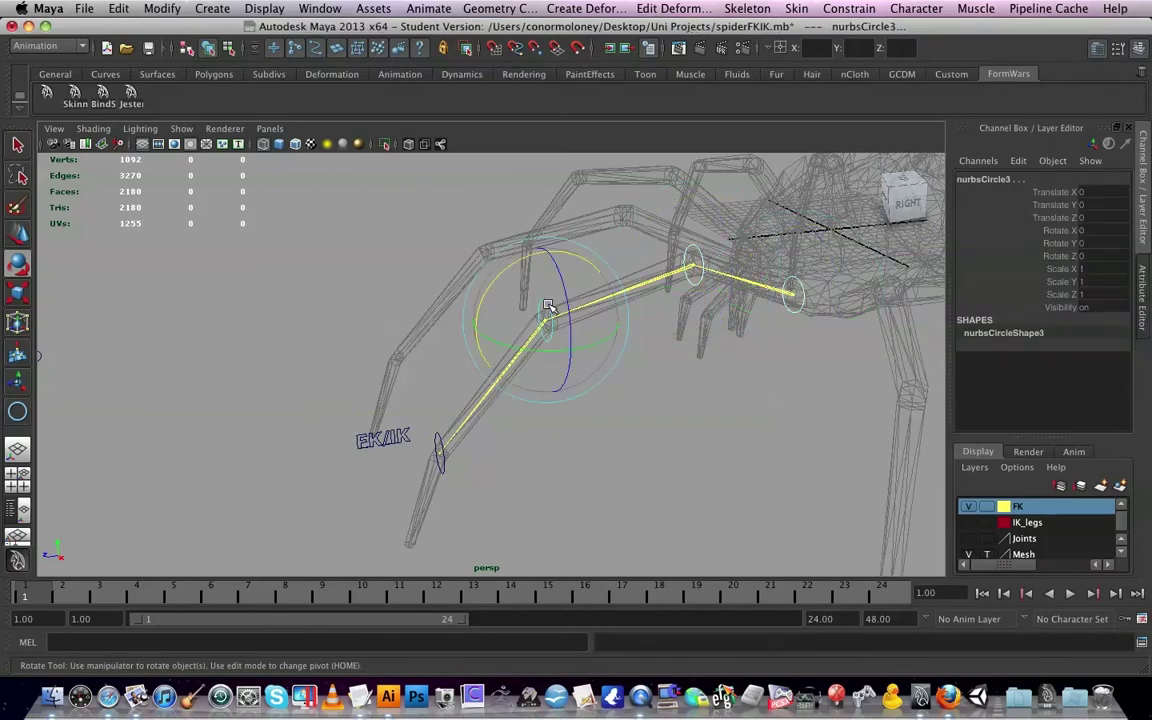
pyautogui.click(439, 437)
pyautogui.rightClick(1042, 508)
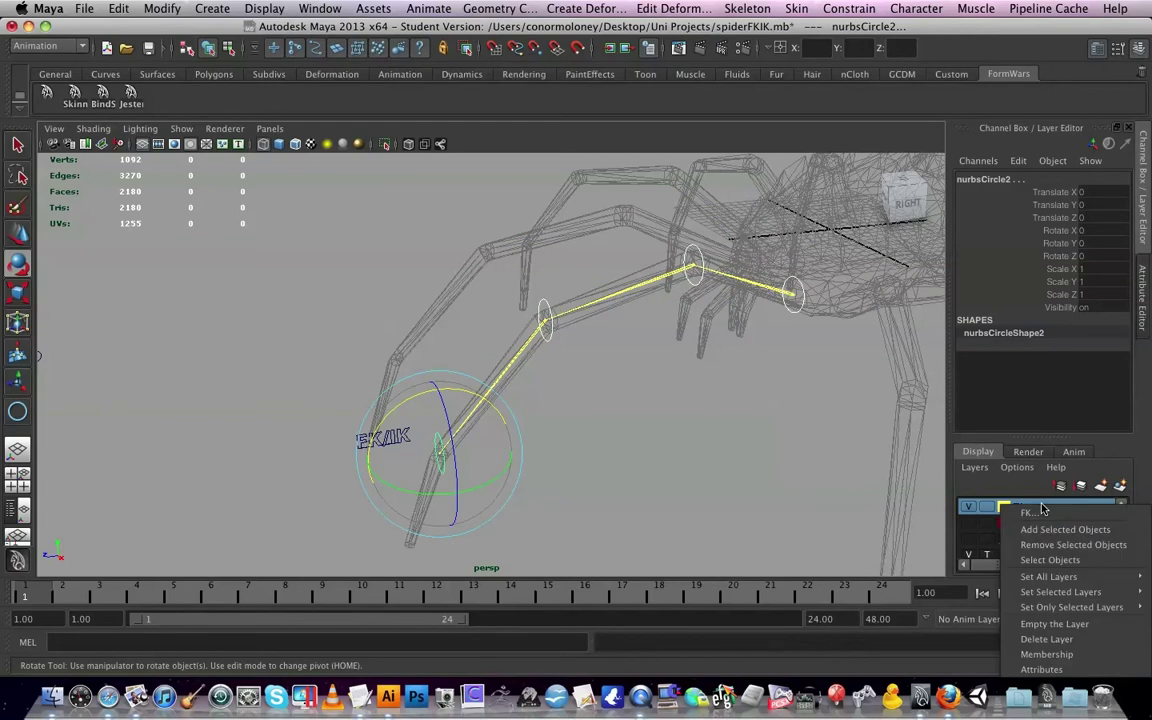
pyautogui.click(1025, 531)
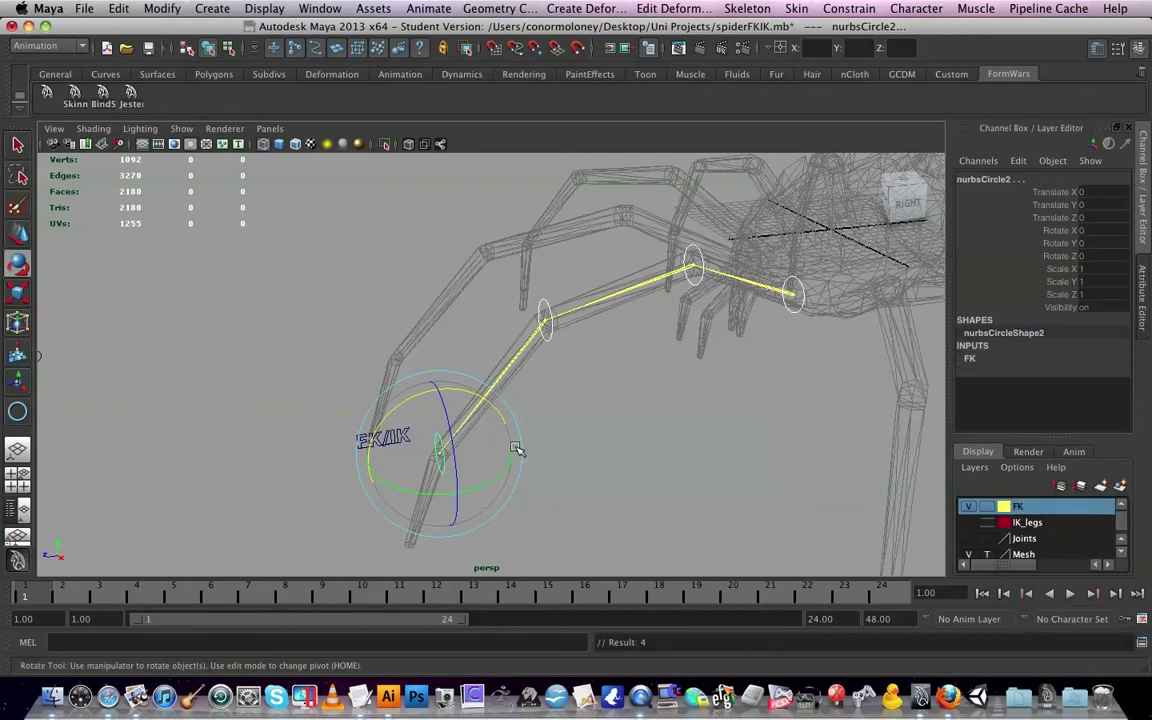
pyautogui.click(623, 451)
pyautogui.keyDown('alt'); pyautogui.moveTo(570, 438); pyautogui.dragTo(625, 360); pyautogui.keyUp('alt')
pyautogui.scroll(4, 617, 368)
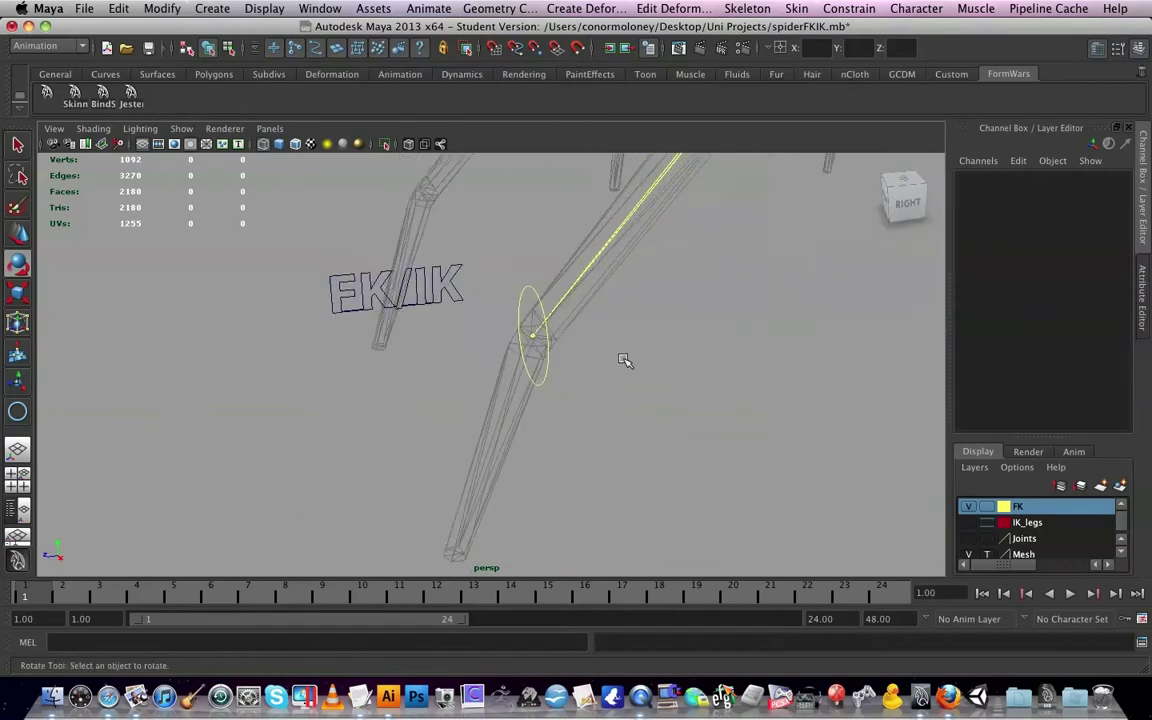
pyautogui.keyDown('alt'); pyautogui.moveTo(625, 360); pyautogui.dragTo(570, 440, button='middle'); pyautogui.keyUp('alt')
pyautogui.click(481, 377)
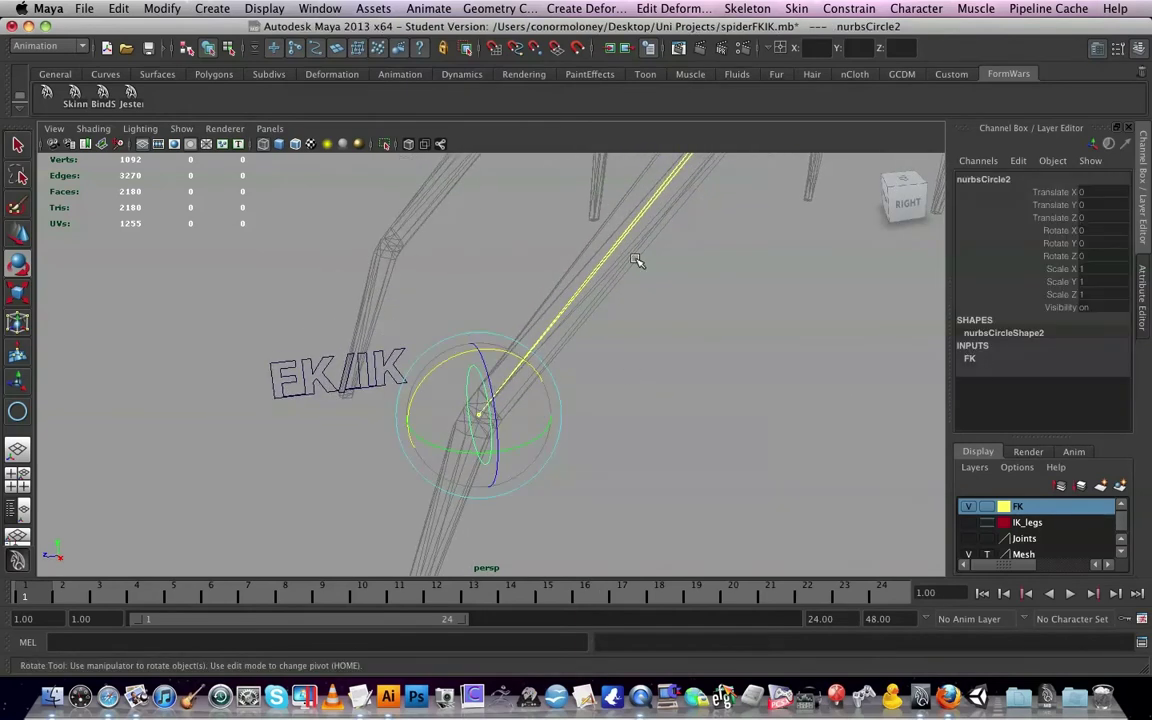
pyautogui.click(120, 8)
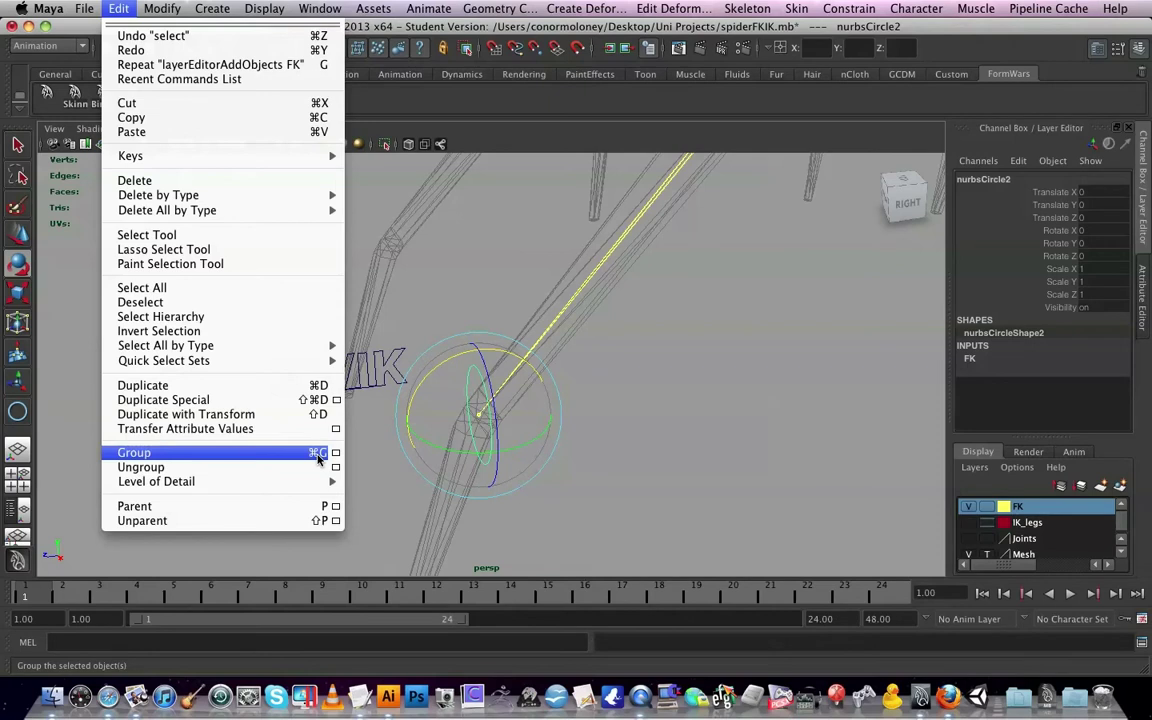
pyautogui.click(786, 435)
# Rename the control circle on the FK leg joint nearest the spider's body as Seg01_Control
pyautogui.scroll(-4, 668, 419)
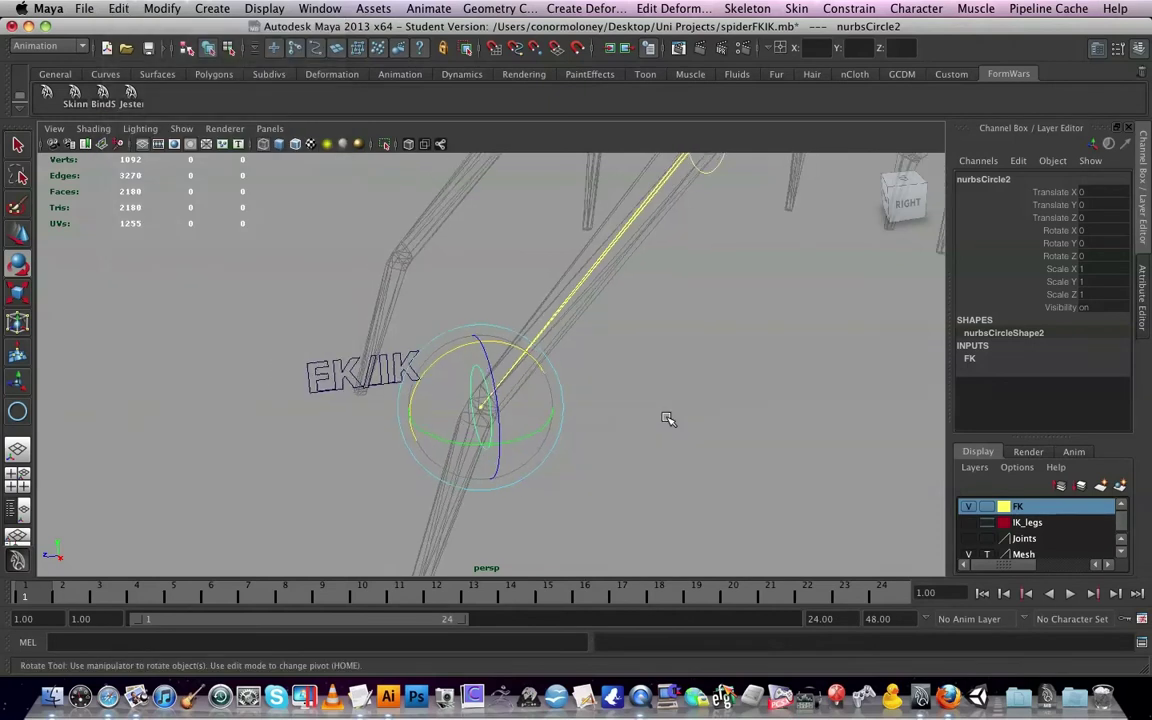
pyautogui.keyDown('alt'); pyautogui.moveTo(607, 481); pyautogui.dragTo(766, 298); pyautogui.keyUp('alt')
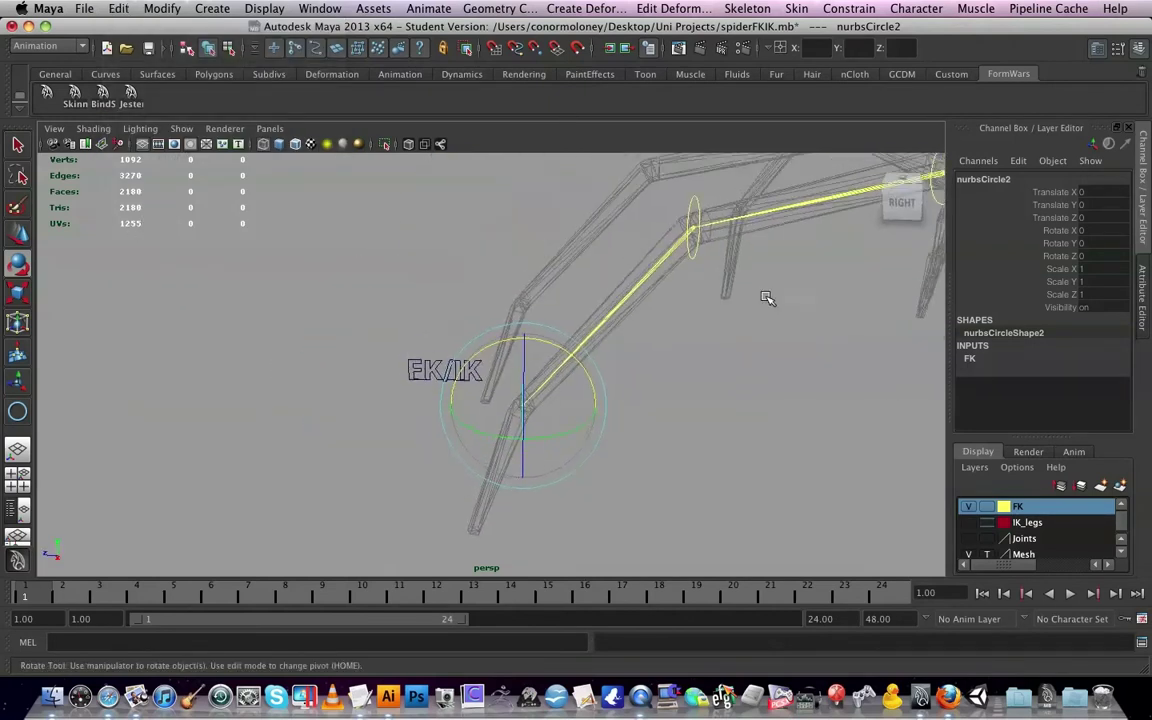
pyautogui.keyDown('alt'); pyautogui.moveTo(770, 300); pyautogui.dragTo(472, 491, button='middle'); pyautogui.keyUp('alt')
pyautogui.keyDown('alt'); pyautogui.moveTo(894, 330); pyautogui.dragTo(571, 343, button='middle'); pyautogui.keyUp('alt')
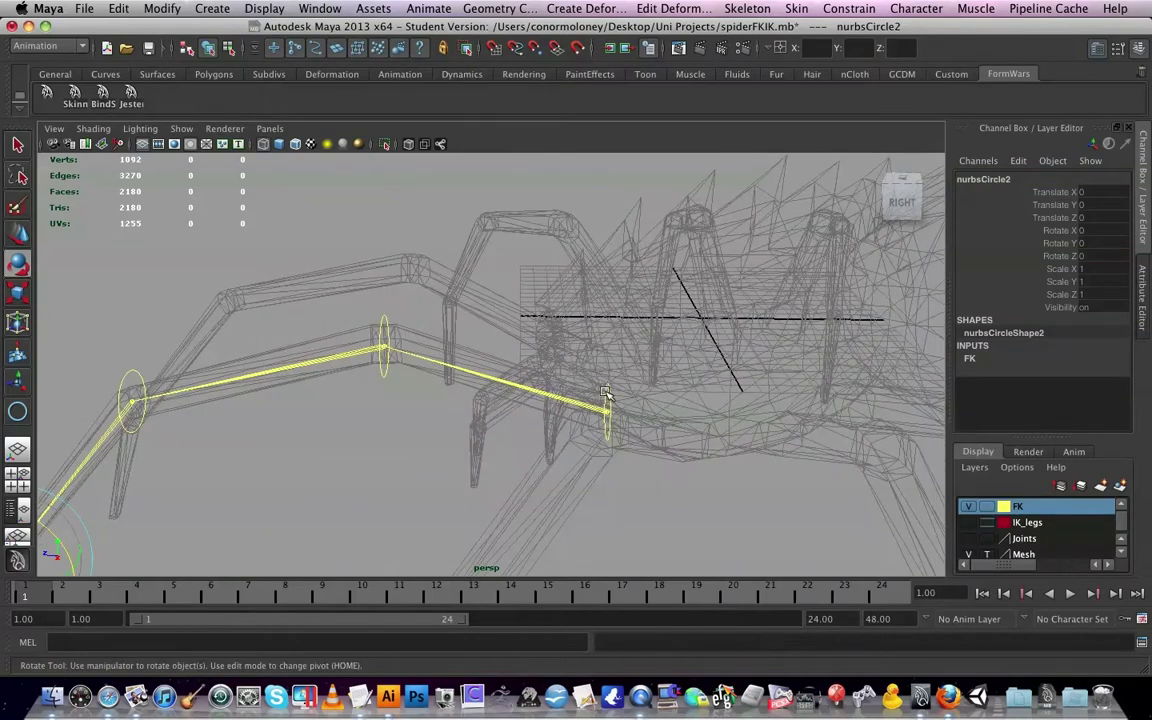
pyautogui.click(610, 391)
pyautogui.doubleClick(985, 178)
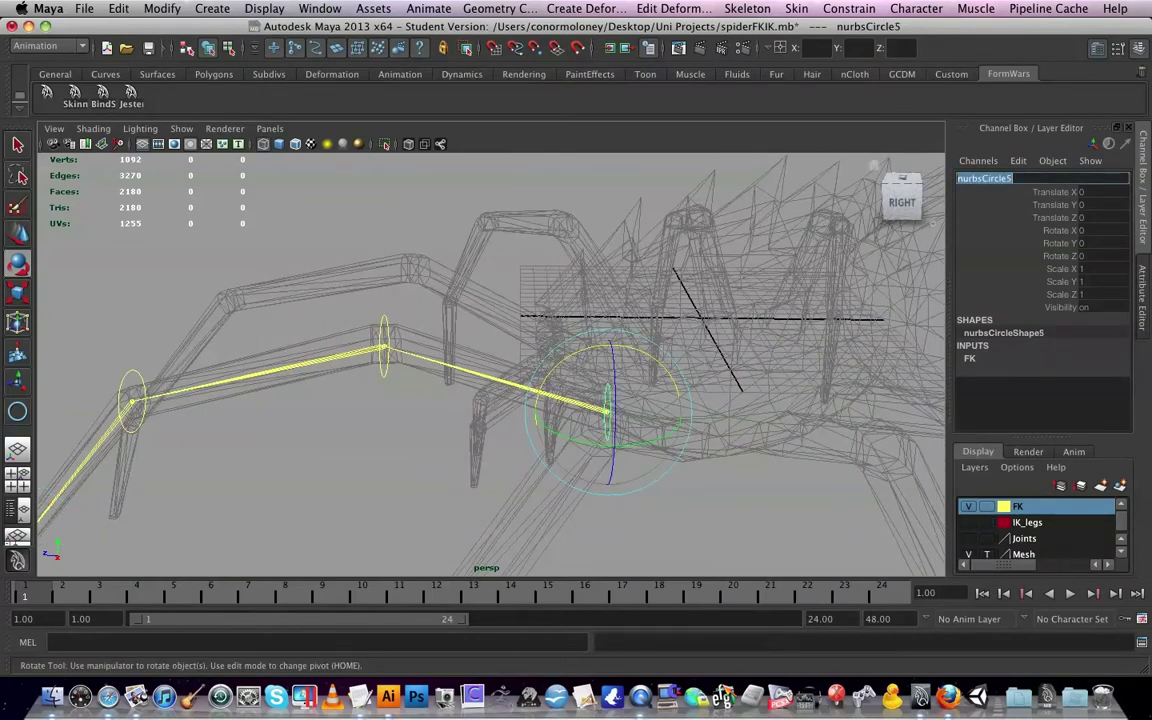
pyautogui.write('Seg01_Control')
pyautogui.moveTo(1022, 178); pyautogui.dragTo(972, 178)
pyautogui.press('Return')
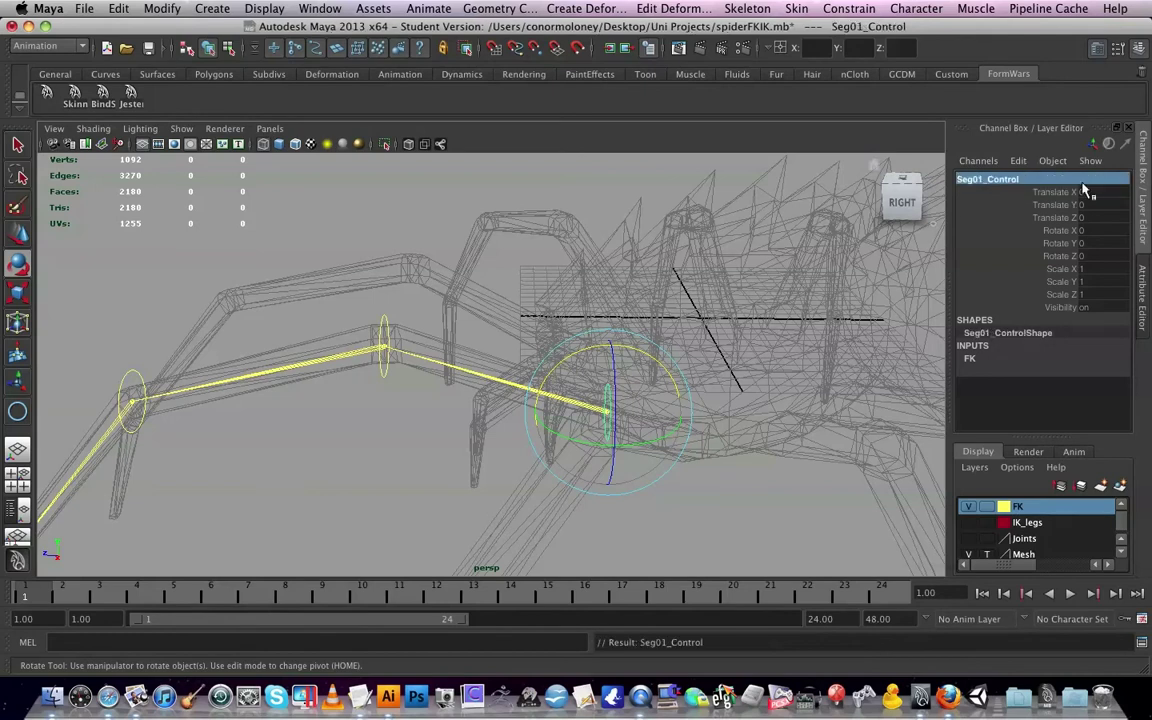
# Rename the control circle on the second FK leg joint from the body as Seg02_Control
pyautogui.click(381, 328)
pyautogui.doubleClick(1012, 179)
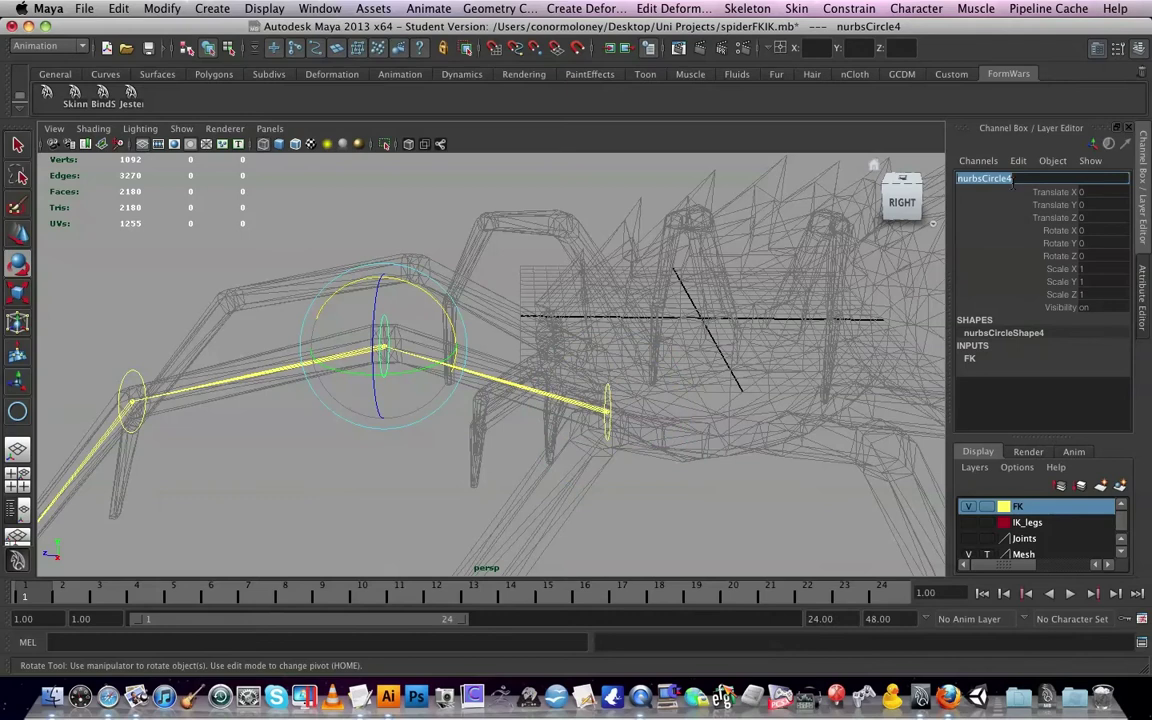
pyautogui.write('Seg01_Control')
pyautogui.press('Return')
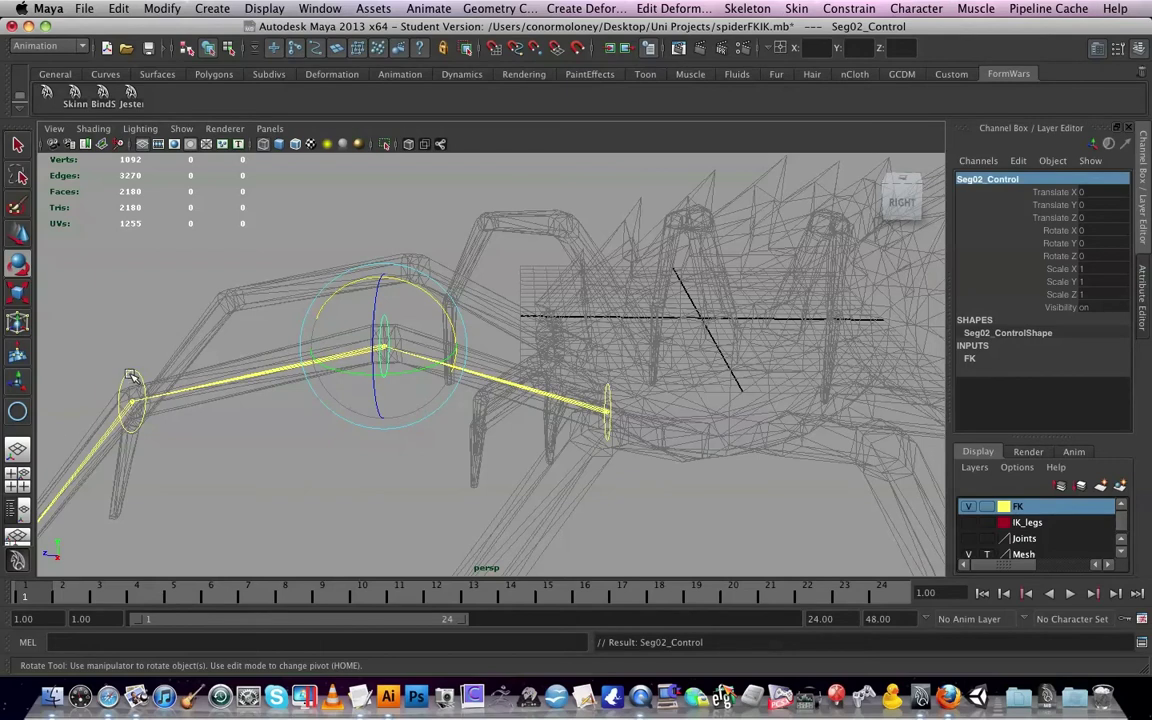
# Rename the control circle on the third FK leg joint from the body as Seg03_Control
pyautogui.click(122, 334)
pyautogui.doubleClick(1010, 179)
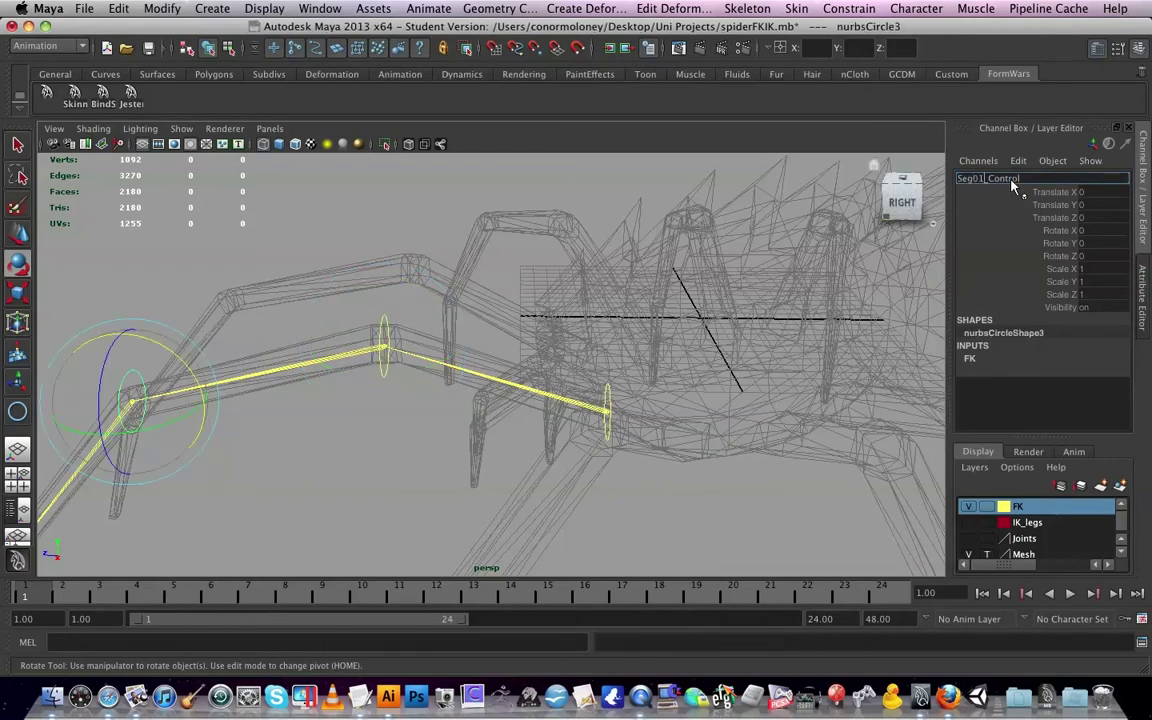
pyautogui.write('Seg03_Control')
pyautogui.press('Return')
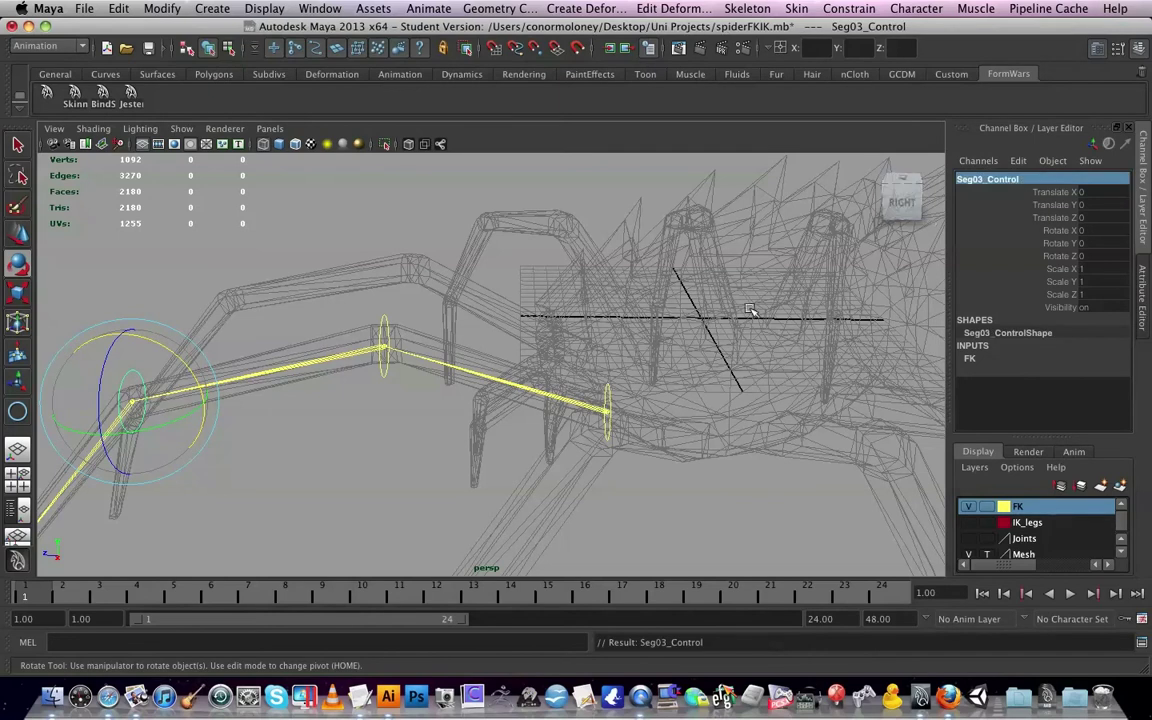
# Rename the control circle on the lowest FK leg joint as Seg03_Control
pyautogui.click(306, 481)
pyautogui.keyDown('alt'); pyautogui.moveTo(306, 481); pyautogui.dragTo(680, 338, button='middle'); pyautogui.keyUp('alt')
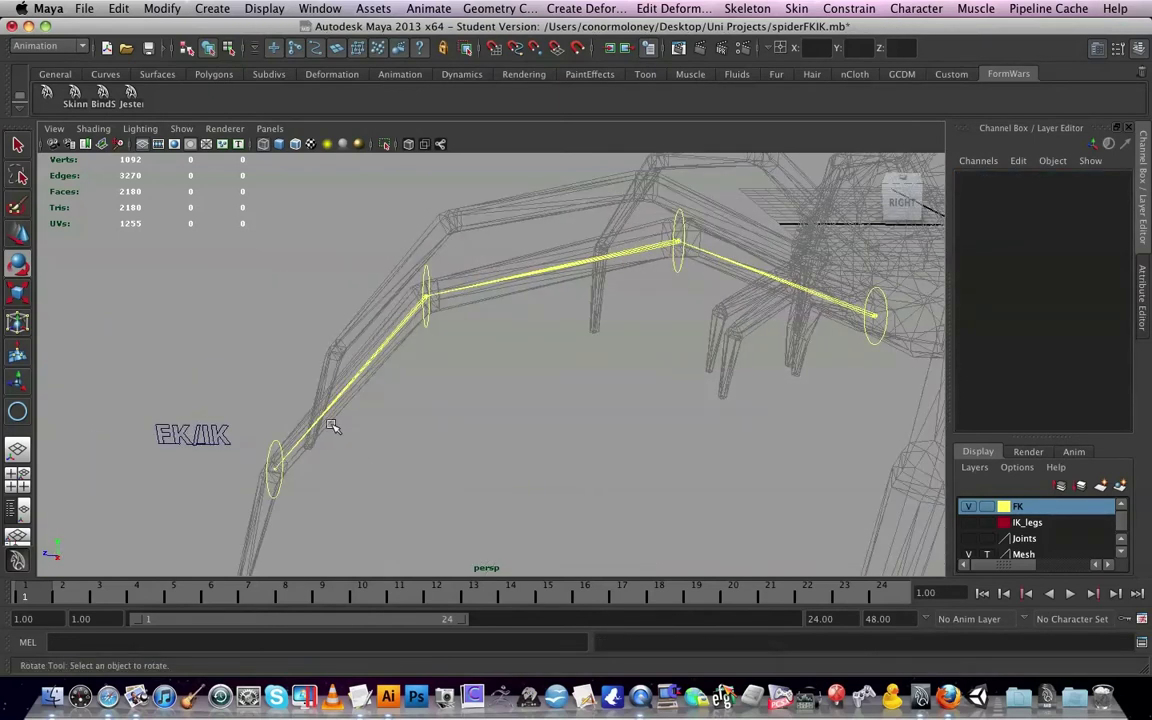
pyautogui.click(275, 444)
pyautogui.doubleClick(1004, 178)
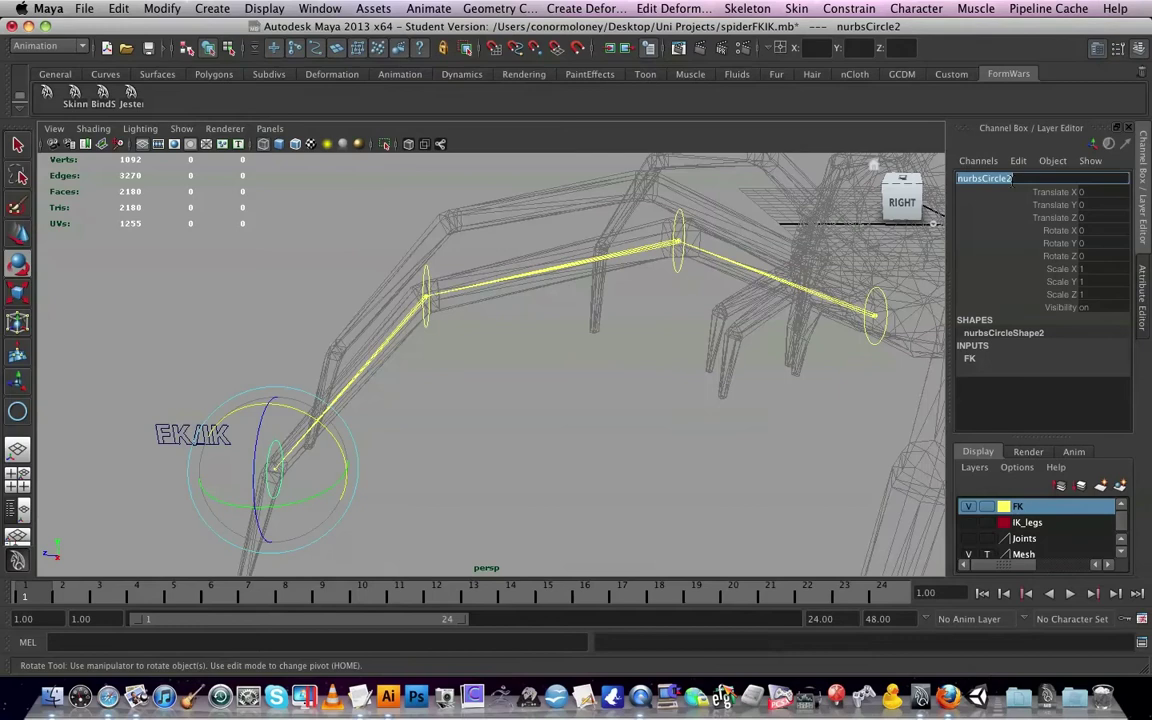
pyautogui.write('Seg01_Control')
pyautogui.click(597, 375)
pyautogui.keyDown('alt'); pyautogui.moveTo(607, 429); pyautogui.dragTo(615, 377); pyautogui.keyUp('alt')
pyautogui.click(343, 367)
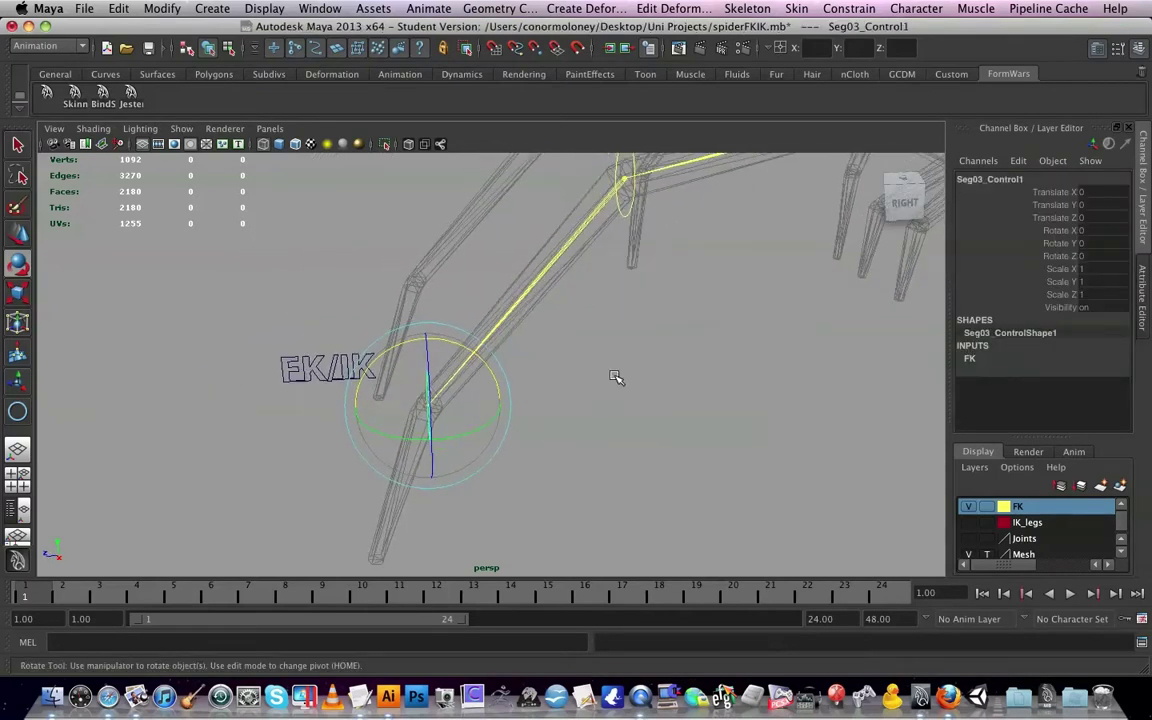
pyautogui.click(118, 8)
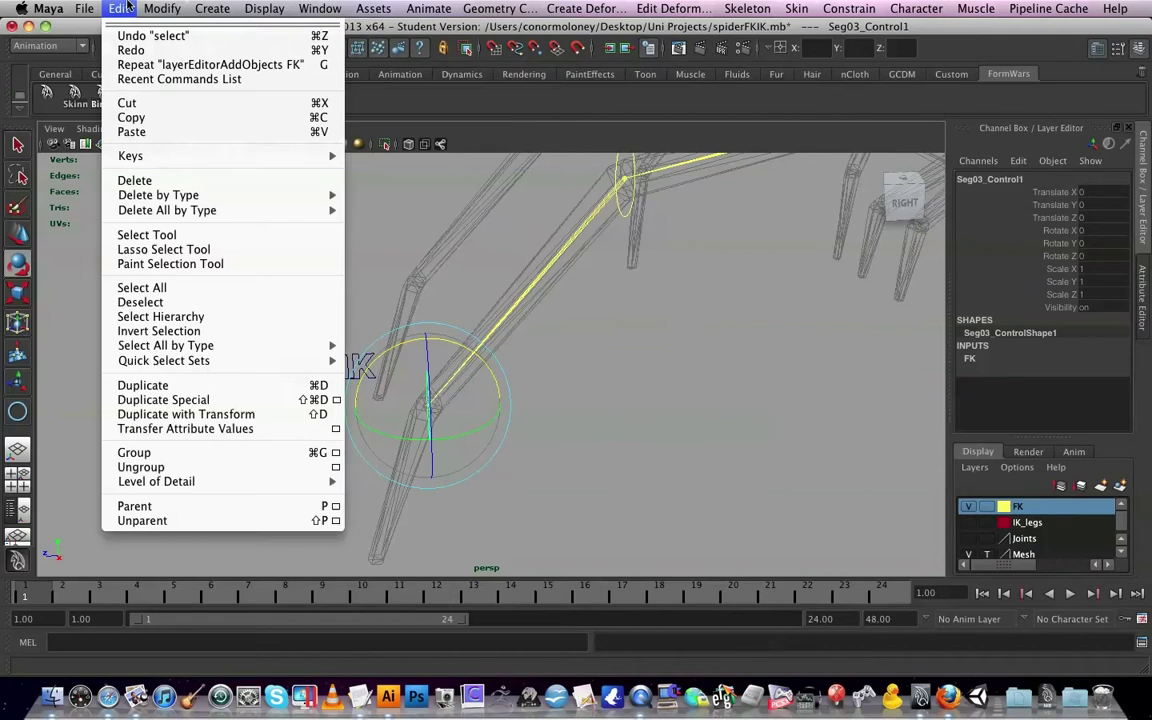
pyautogui.click(118, 8)
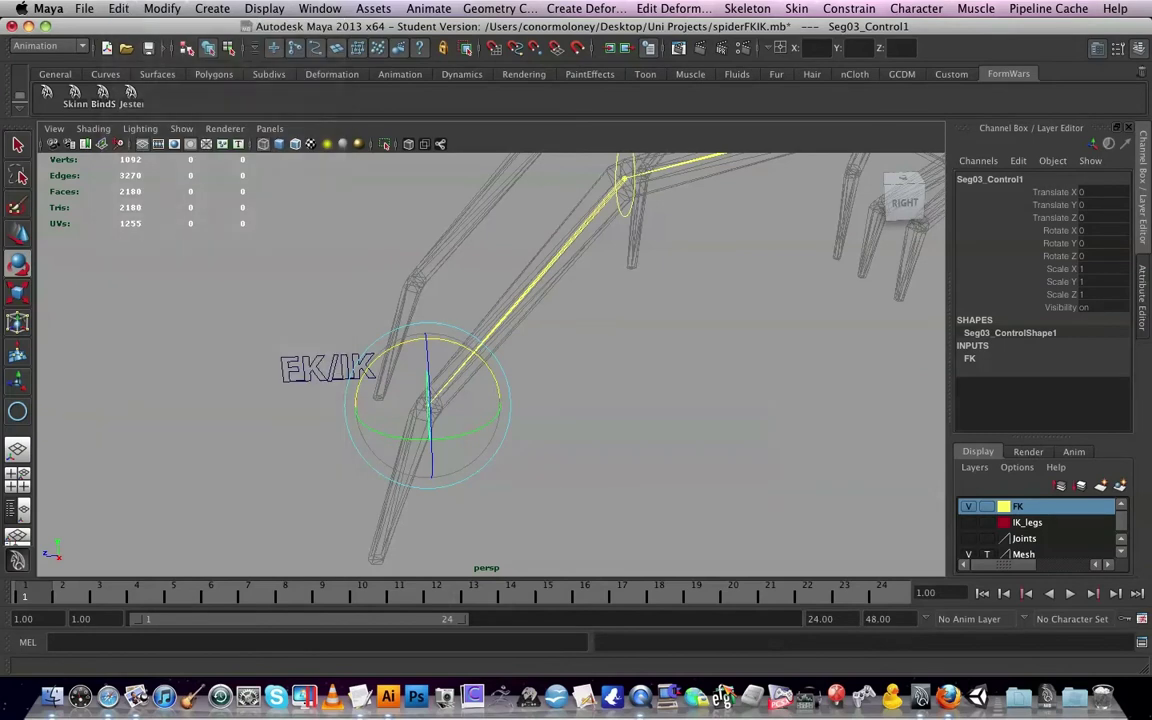
pyautogui.click(1020, 179)
pyautogui.scroll(-5, 810, 283)
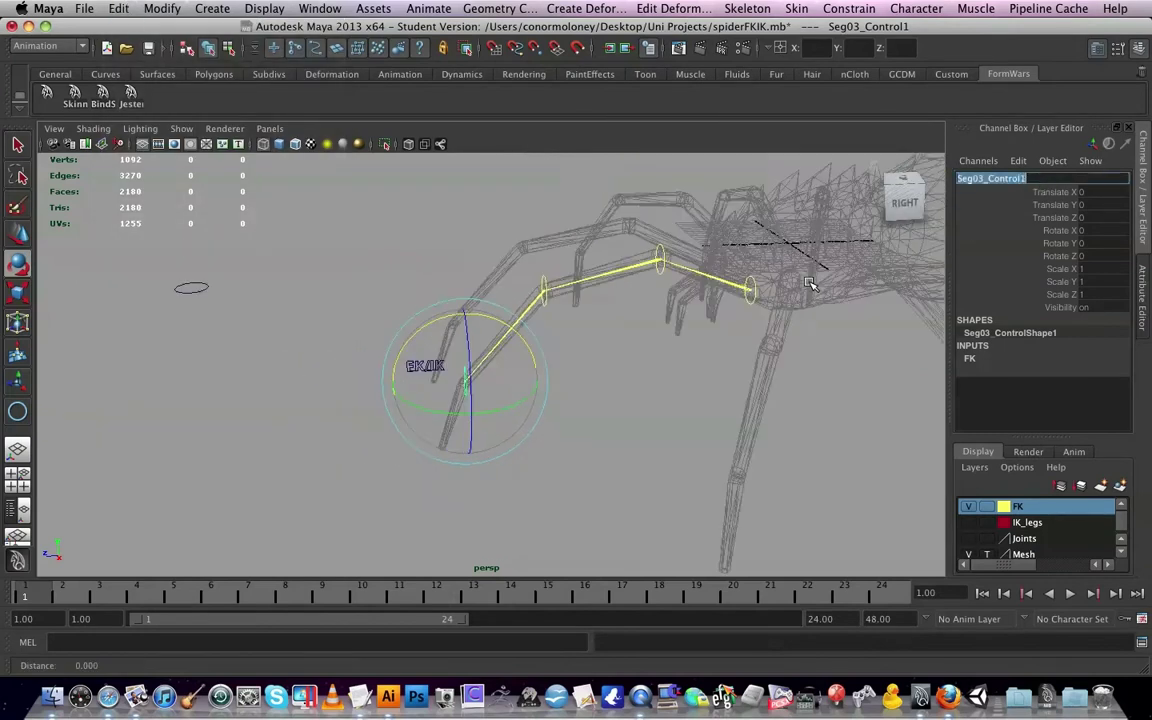
pyautogui.scroll(2, 808, 282)
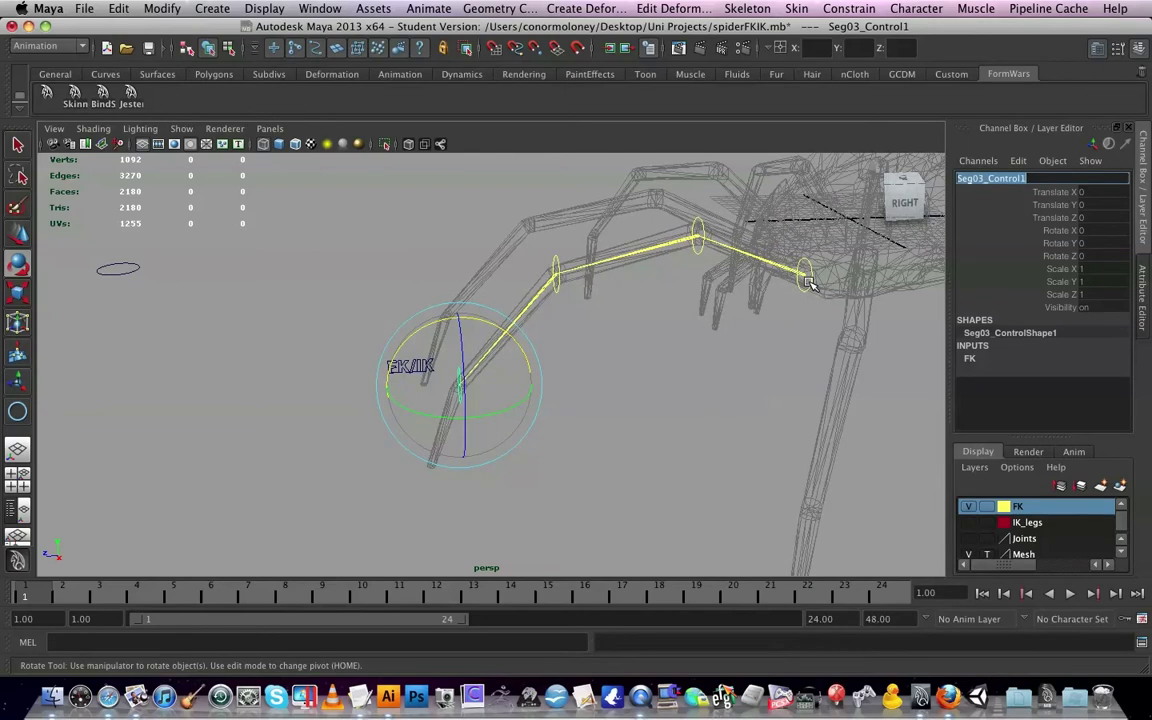
pyautogui.press('Right')
pyautogui.press('Return')
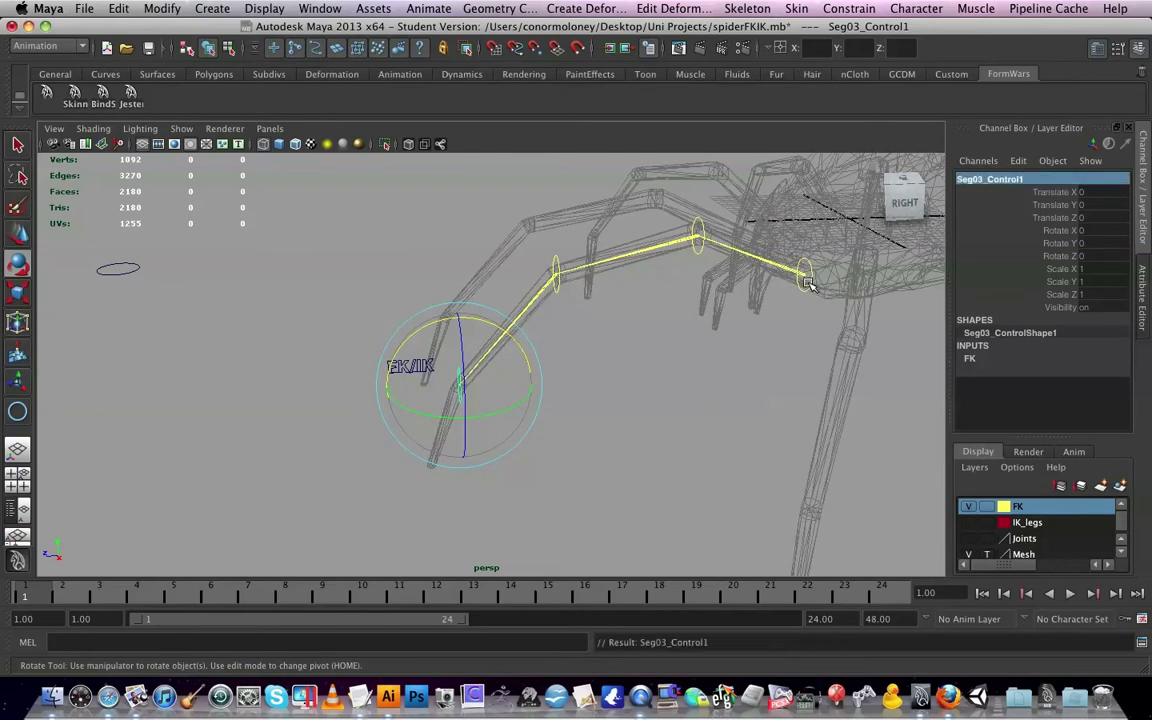
# Check the names of the control circles on the three upper FK leg joints
pyautogui.click(559, 262)
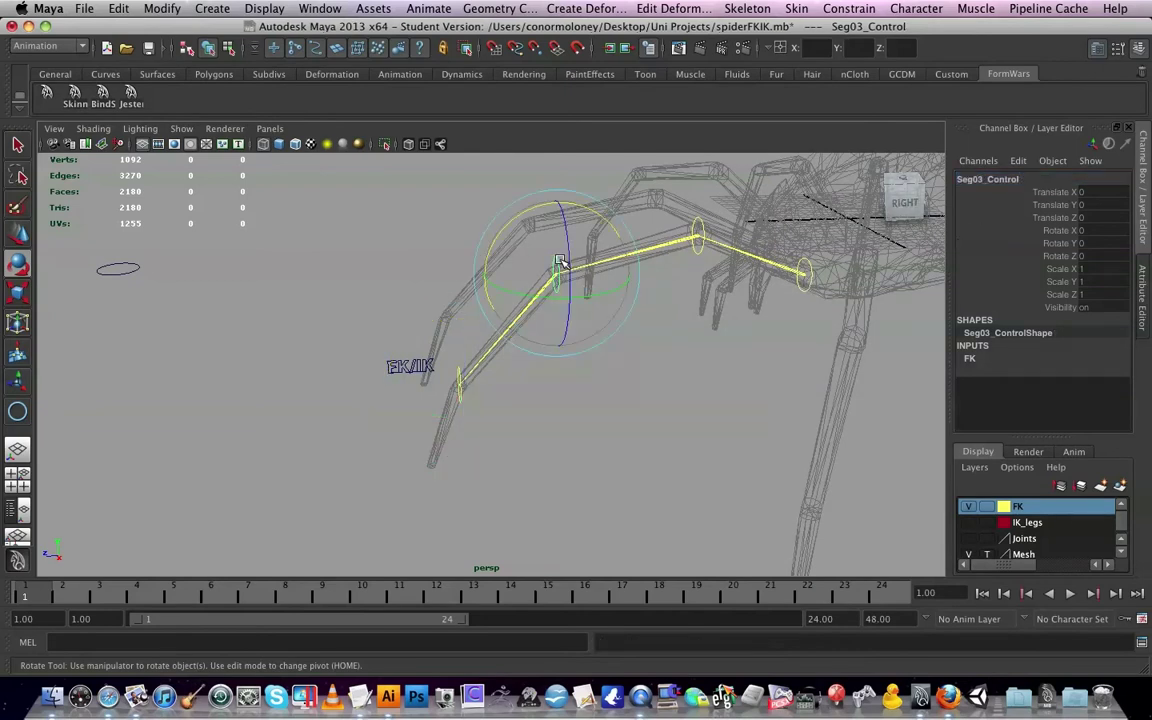
pyautogui.click(702, 223)
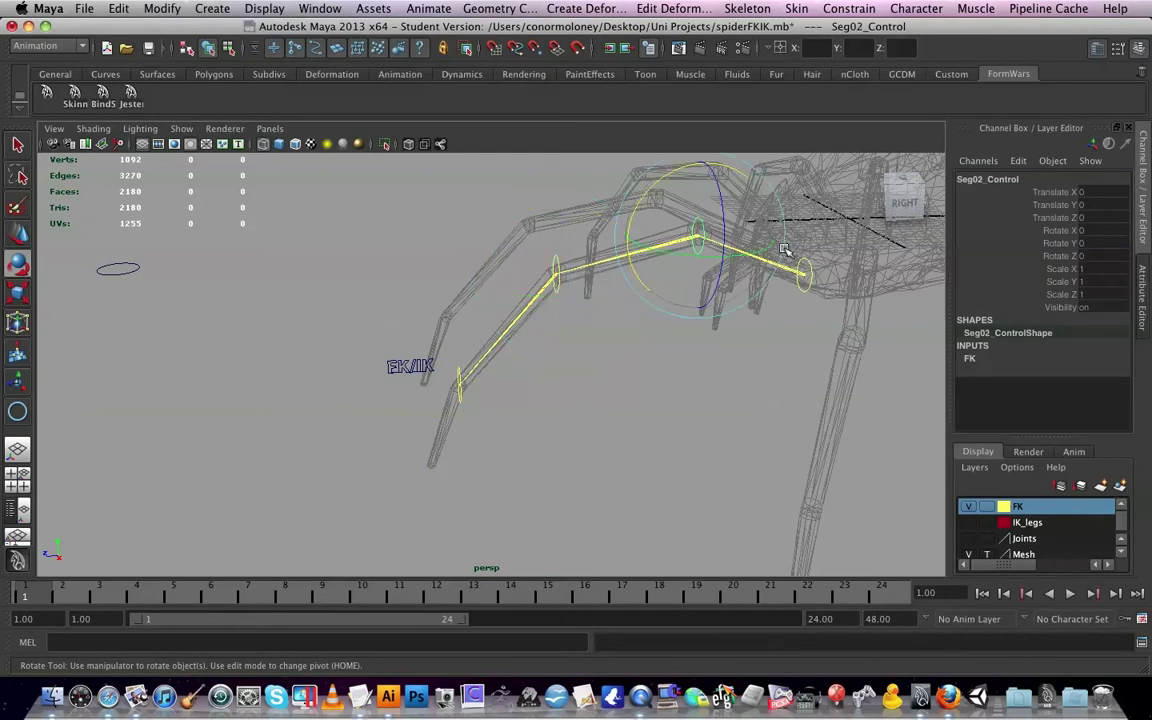
pyautogui.click(807, 259)
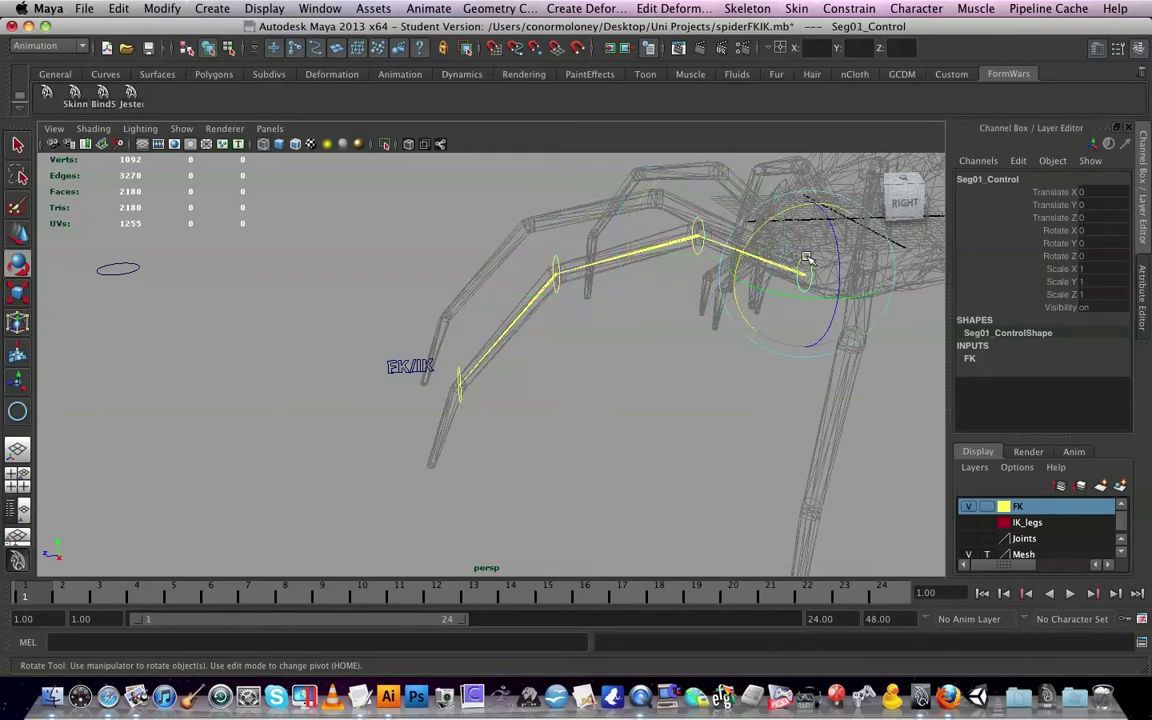
# Rename the control circle on the lowest FK leg joint as Seg04_Control
pyautogui.click(457, 368)
pyautogui.doubleClick(1015, 180)
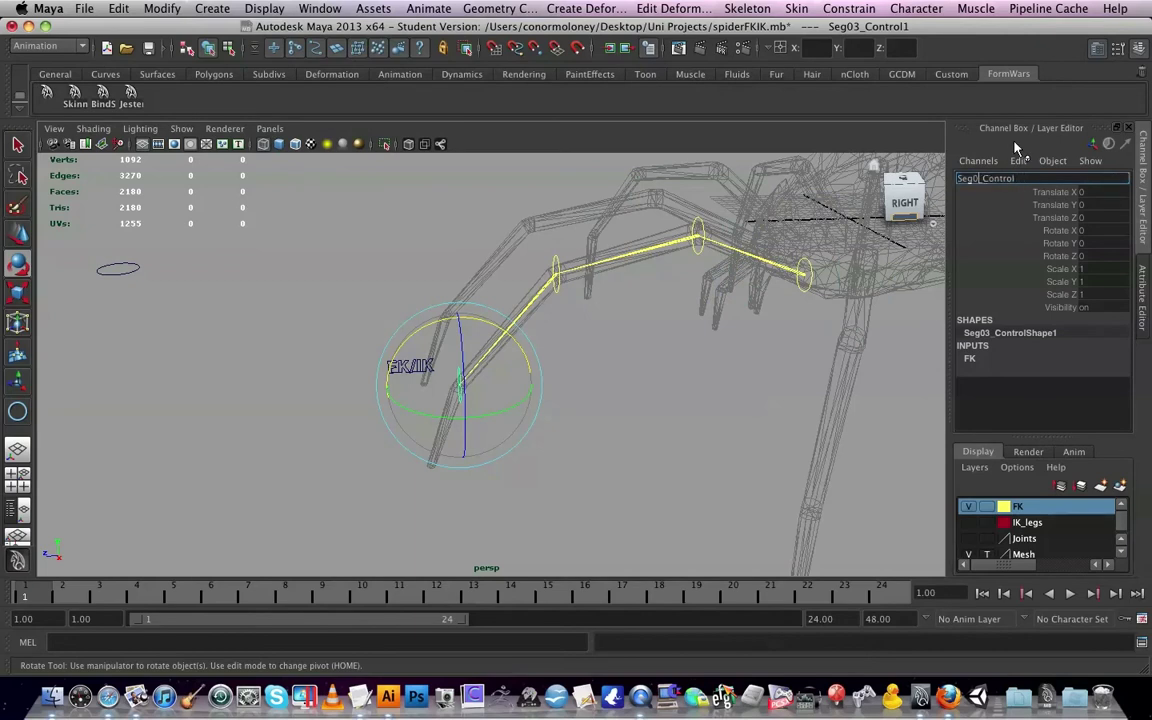
pyautogui.write('Seg04_Control')
pyautogui.press('Return')
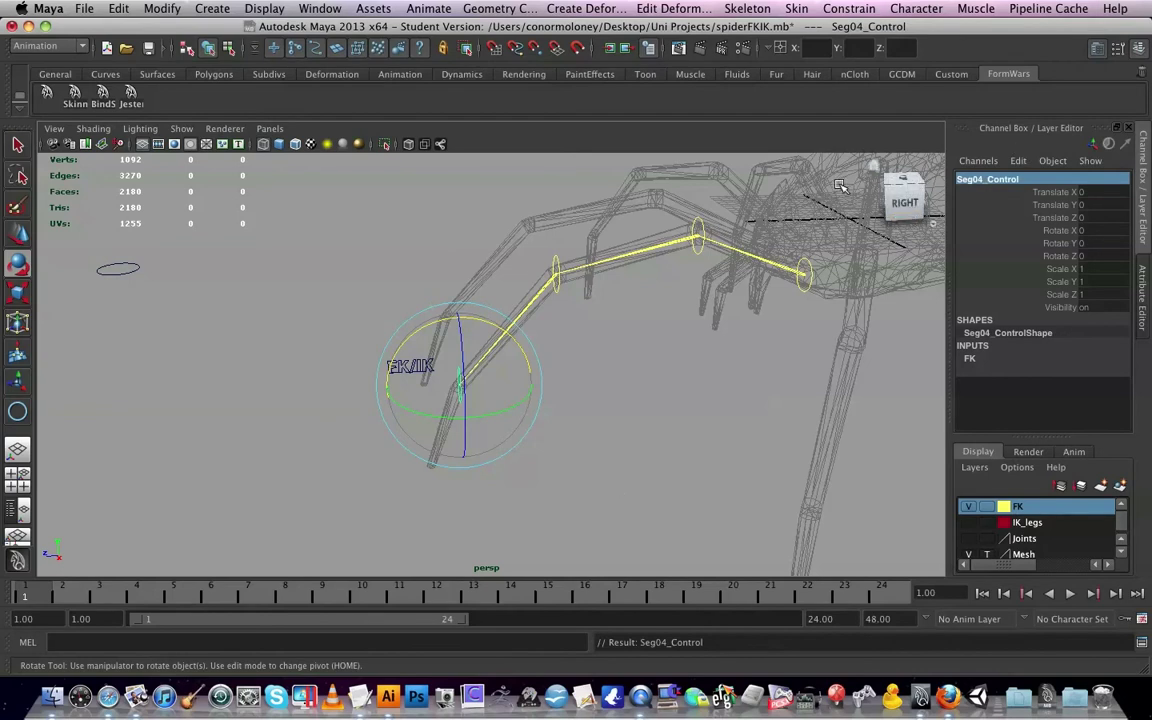
# Group the Seg04_Control circle on its own
pyautogui.click(590, 381)
pyautogui.scroll(5, 586, 398)
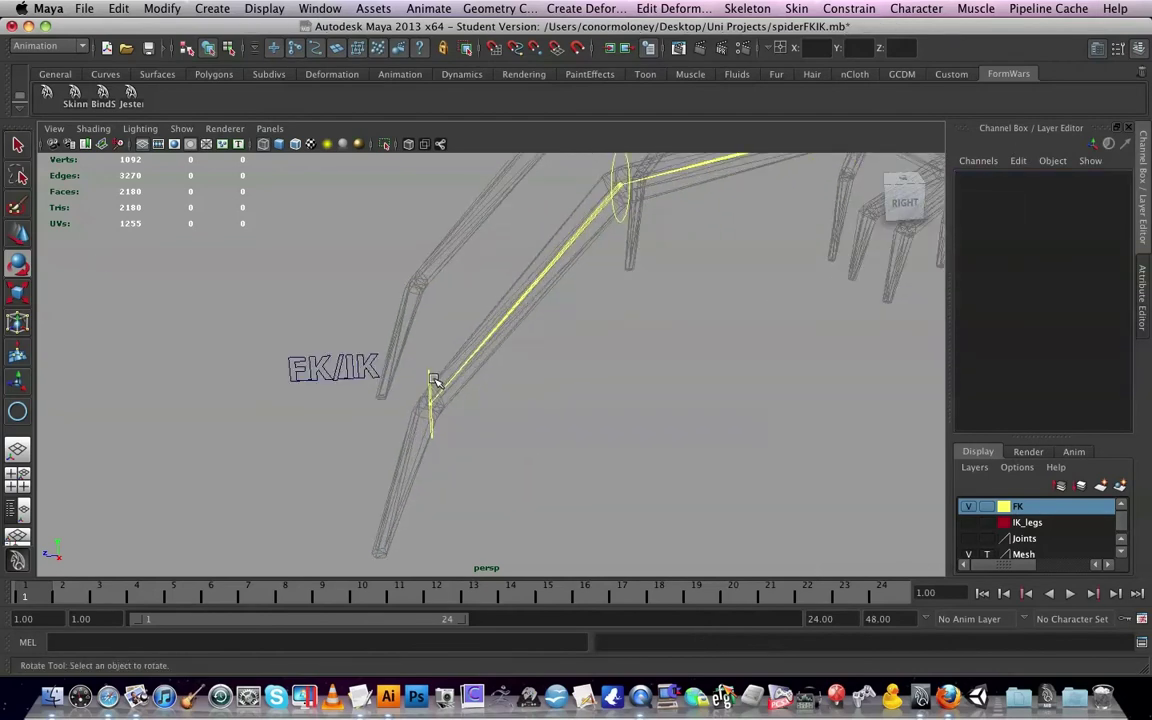
pyautogui.click(432, 378)
pyautogui.click(432, 380)
pyautogui.click(118, 8)
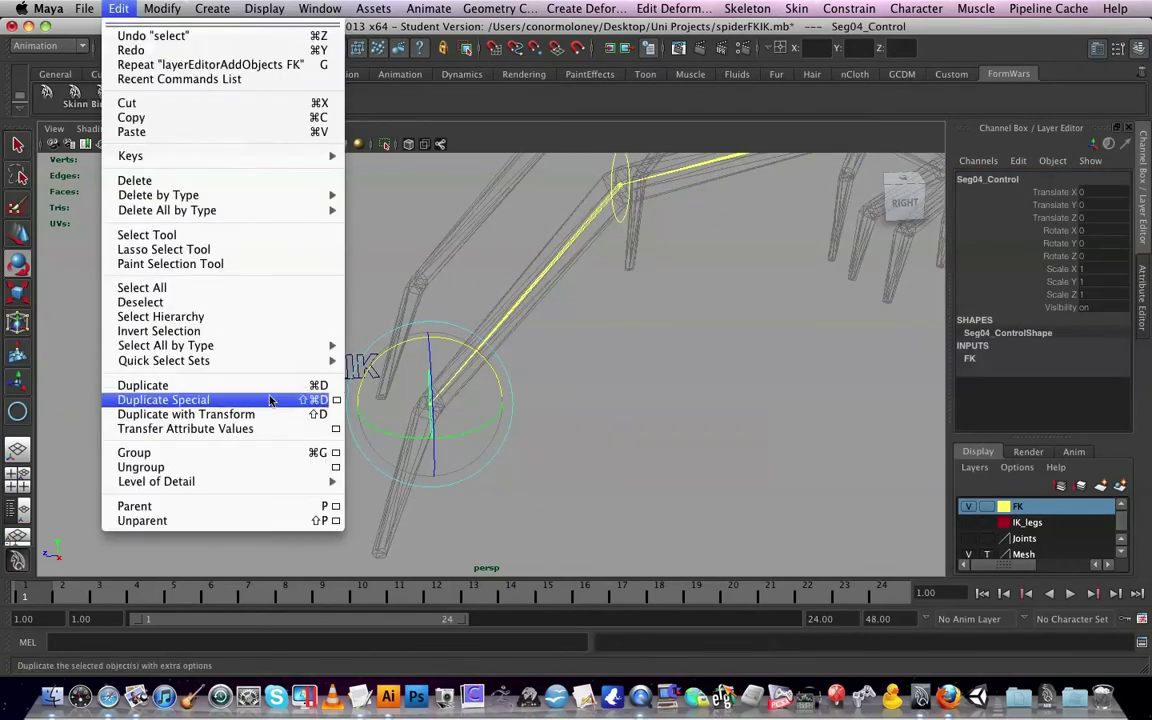
pyautogui.click(118, 8)
pyautogui.click(118, 8)
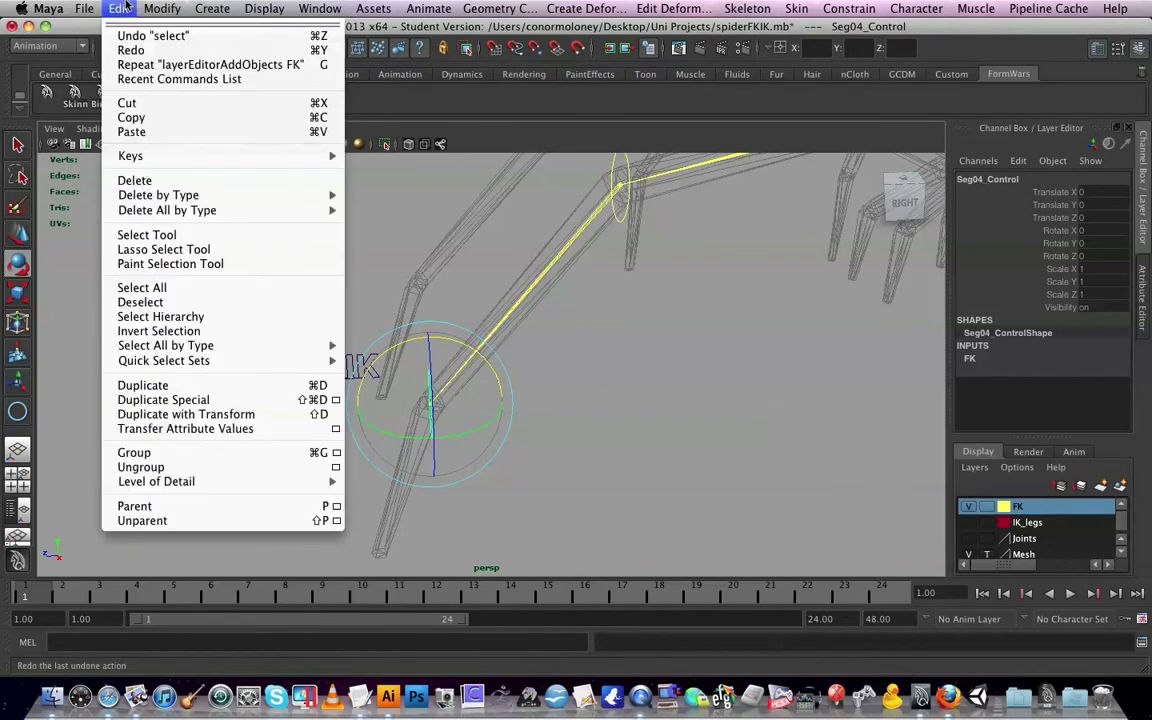
pyautogui.click(315, 456)
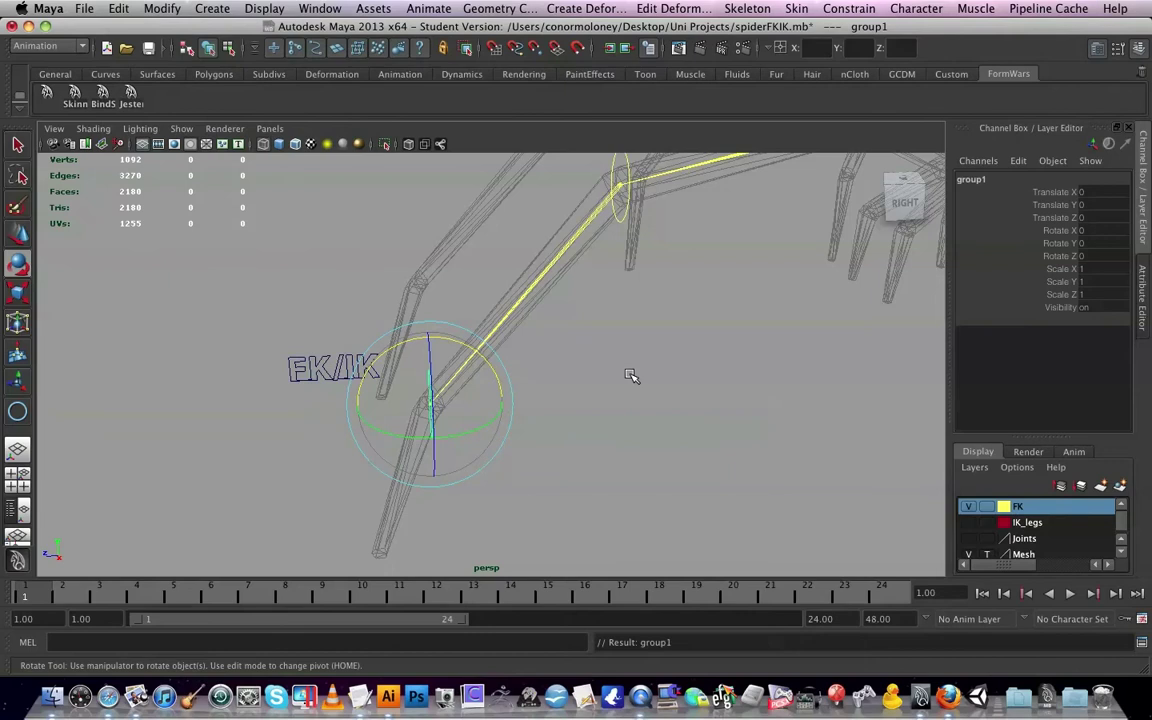
# Check in the Outliner which control circle is nested under the new group
pyautogui.scroll(-10, 631, 375)
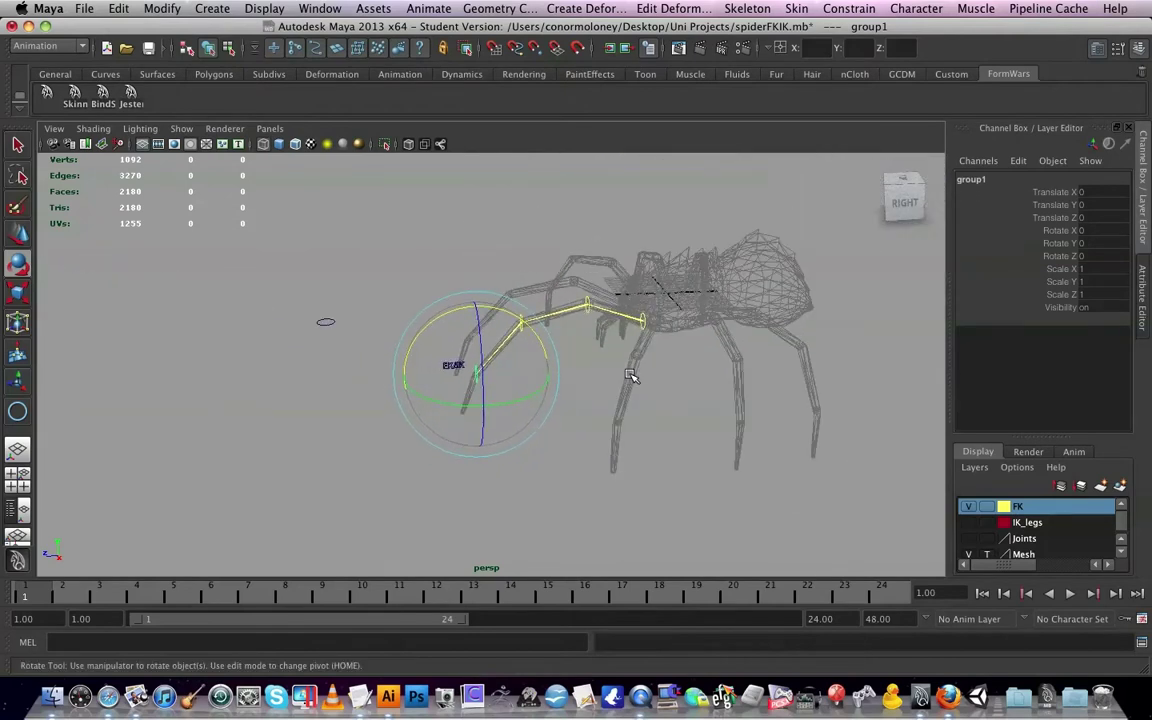
pyautogui.scroll(2, 631, 375)
pyautogui.scroll(3, 631, 375)
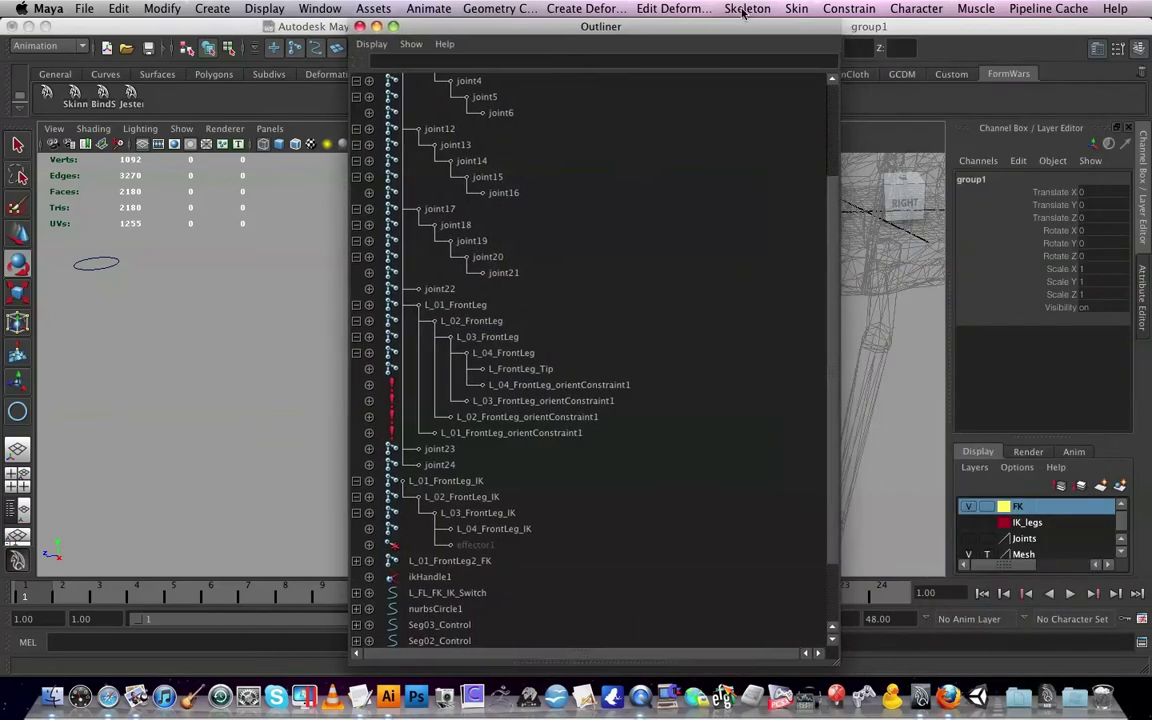
pyautogui.scroll(-3, 590, 338)
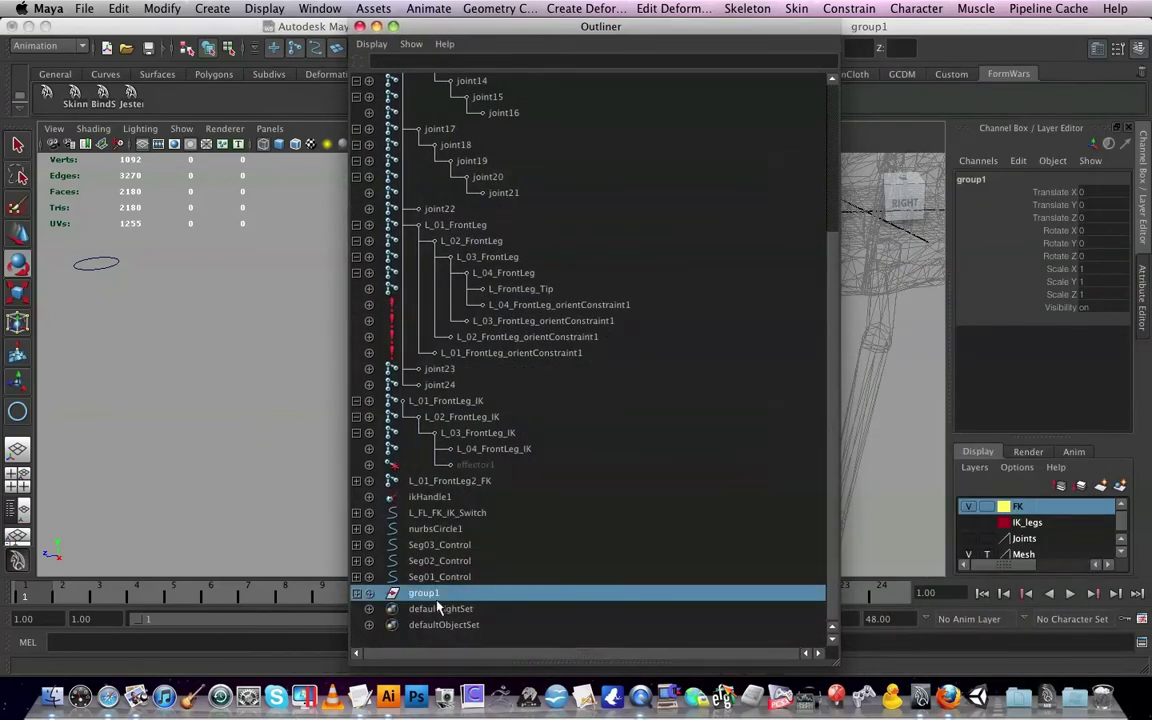
pyautogui.click(357, 593)
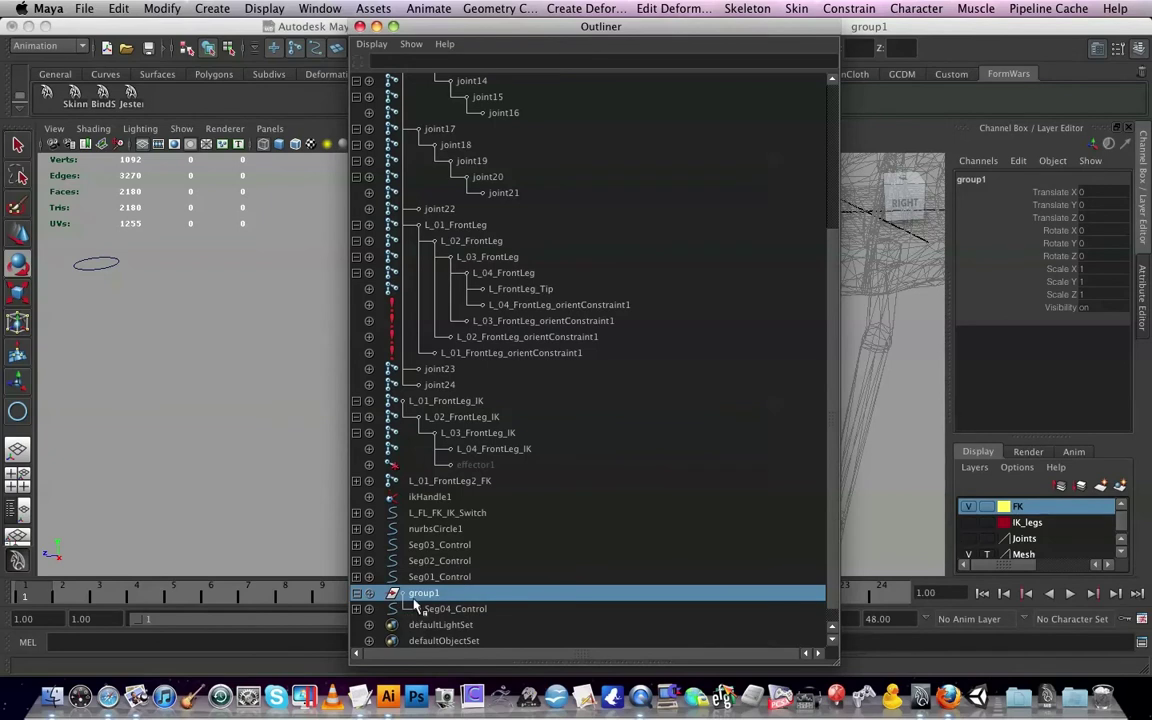
pyautogui.click(360, 26)
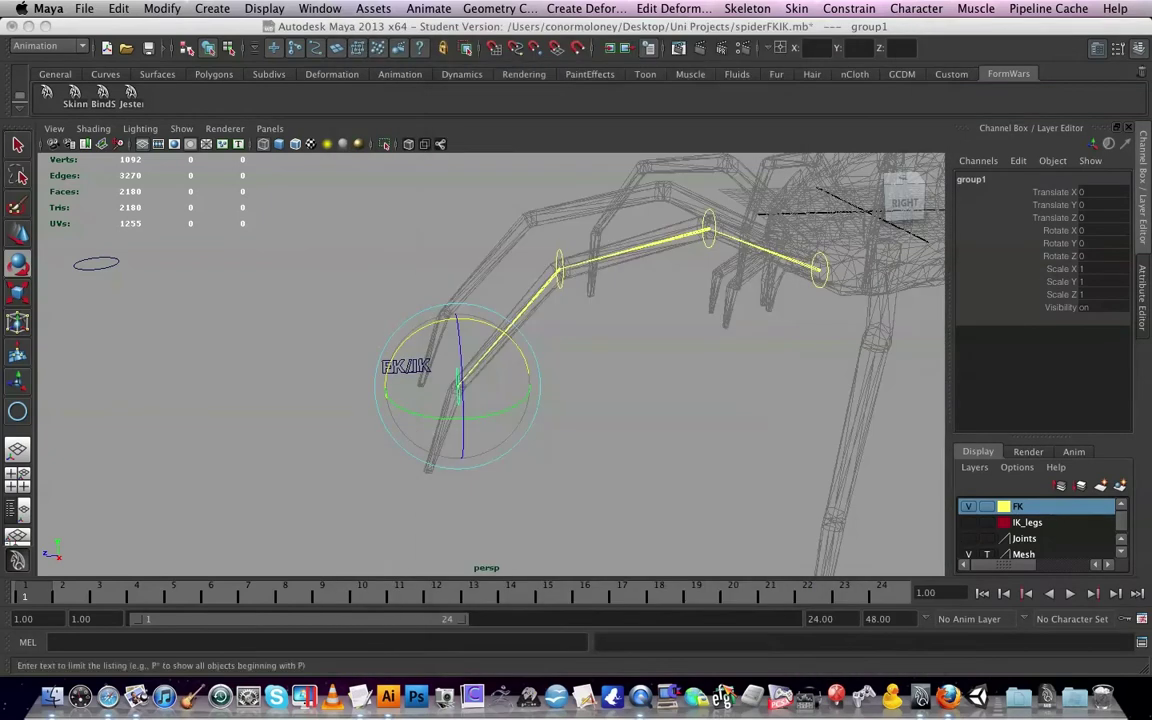
# Rotate the lowest circle's group to about 58.5 in X, 1.7 in Y and 2.8 in Z so the circle lies across the leg
pyautogui.keyDown('alt'); pyautogui.moveTo(401, 388); pyautogui.dragTo(508, 393, button='right'); pyautogui.keyUp('alt')
pyautogui.moveTo(508, 393)
pyautogui.keyDown('alt'); pyautogui.mouseDown()
pyautogui.moveTo(628, 376)
pyautogui.moveTo(594, 373)
pyautogui.moveTo(550, 342)
pyautogui.moveTo(555, 352)
pyautogui.moveTo(491, 391)
pyautogui.mouseUp(); pyautogui.keyUp('alt')
pyautogui.keyDown('alt'); pyautogui.moveTo(686, 456); pyautogui.dragTo(476, 392); pyautogui.keyUp('alt')
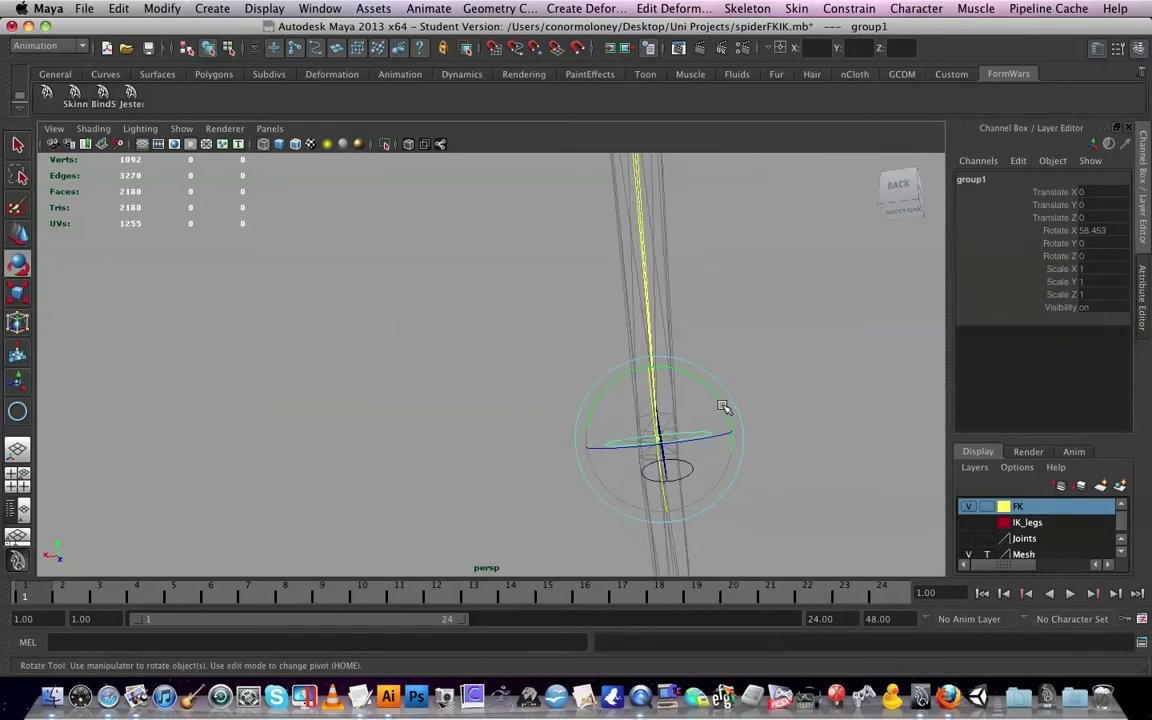
pyautogui.moveTo(724, 407); pyautogui.dragTo(715, 452)
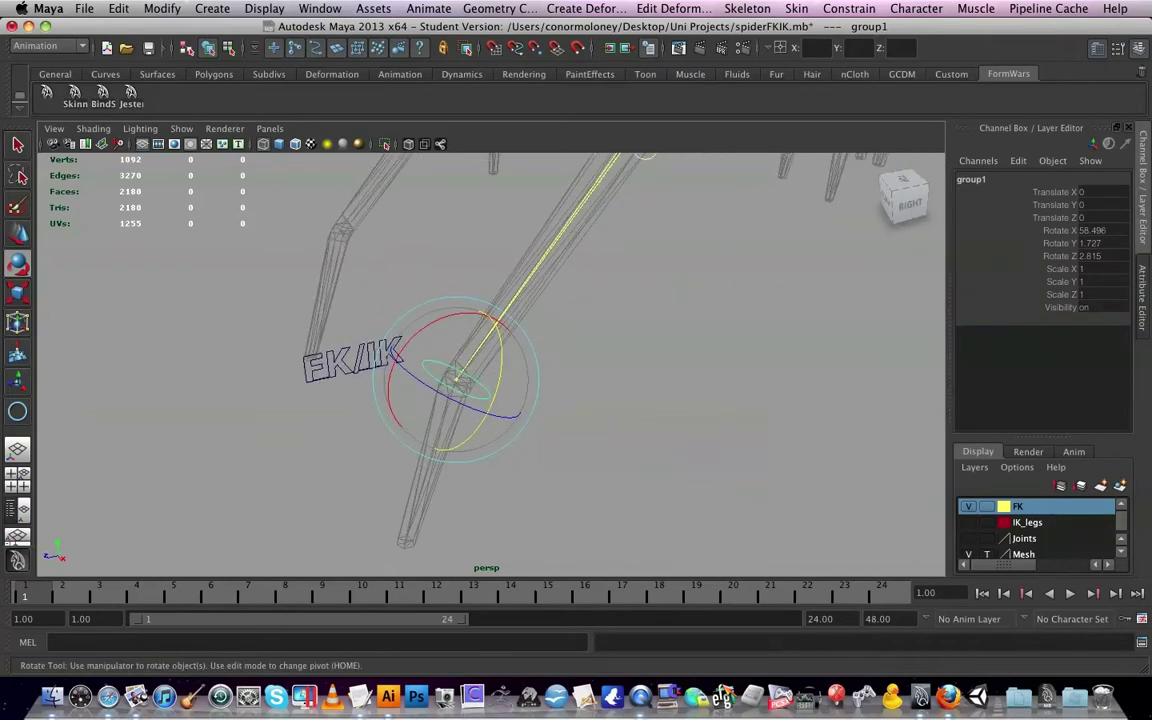
# Check the transform values of the Seg04_Control circle inside the rotated group
pyautogui.click(583, 386)
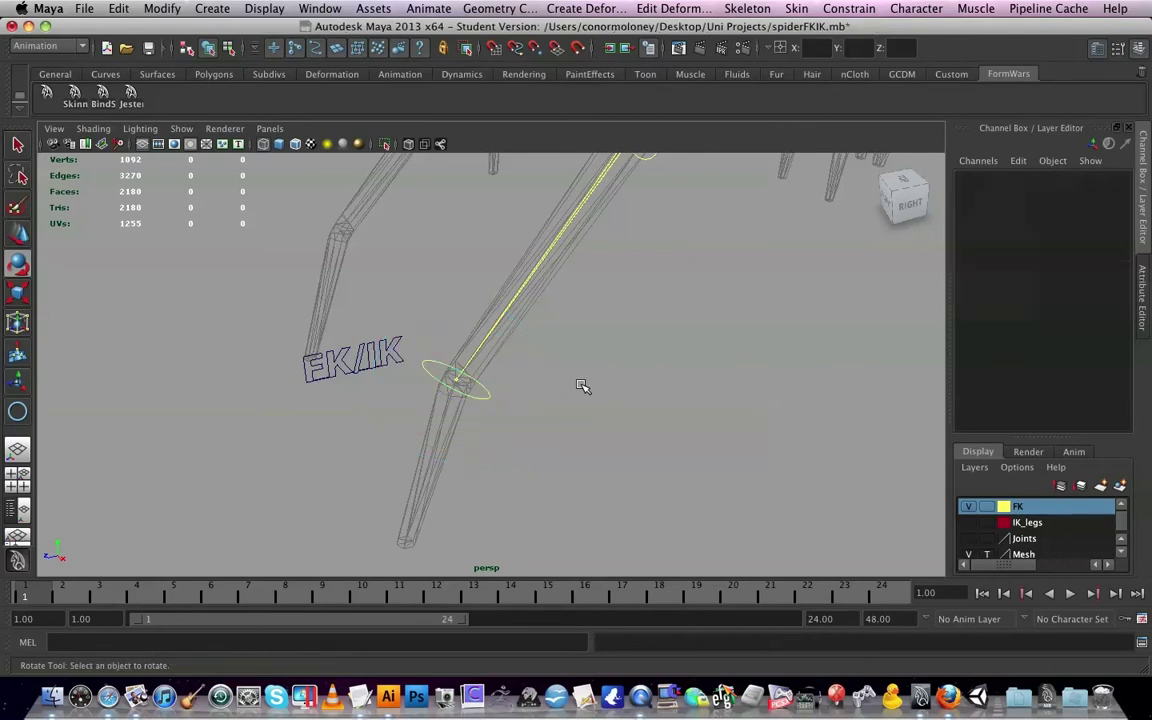
pyautogui.click(430, 376)
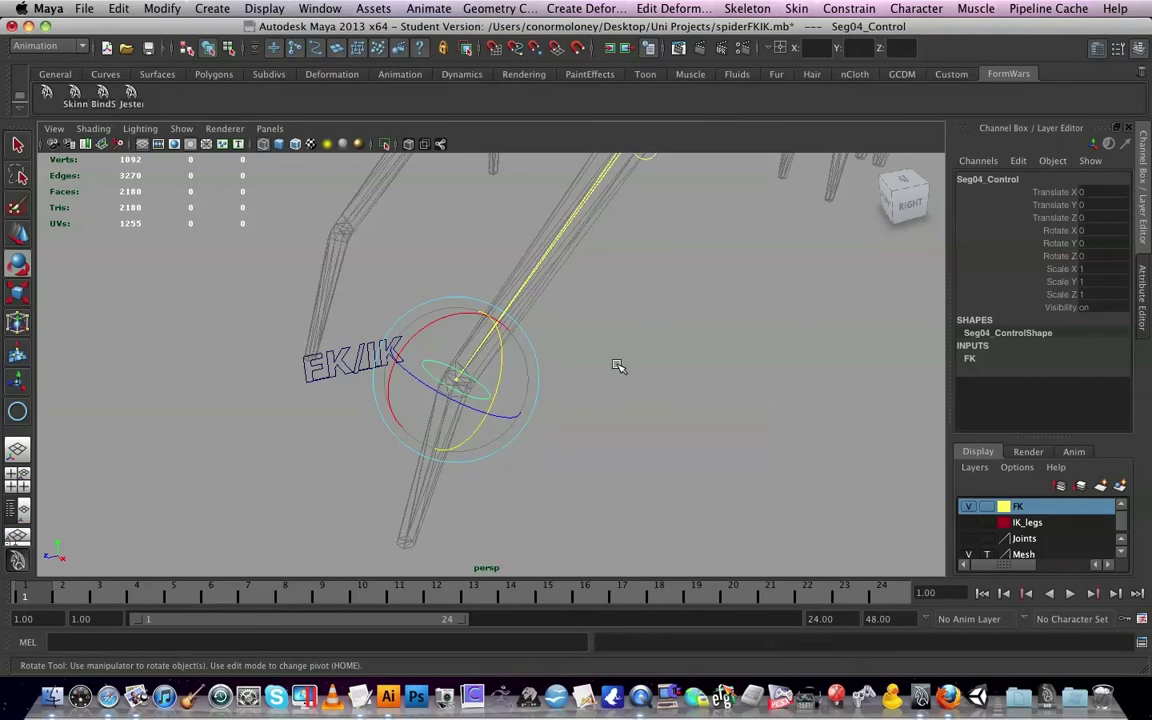
pyautogui.scroll(-4, 618, 366)
pyautogui.scroll(2, 618, 366)
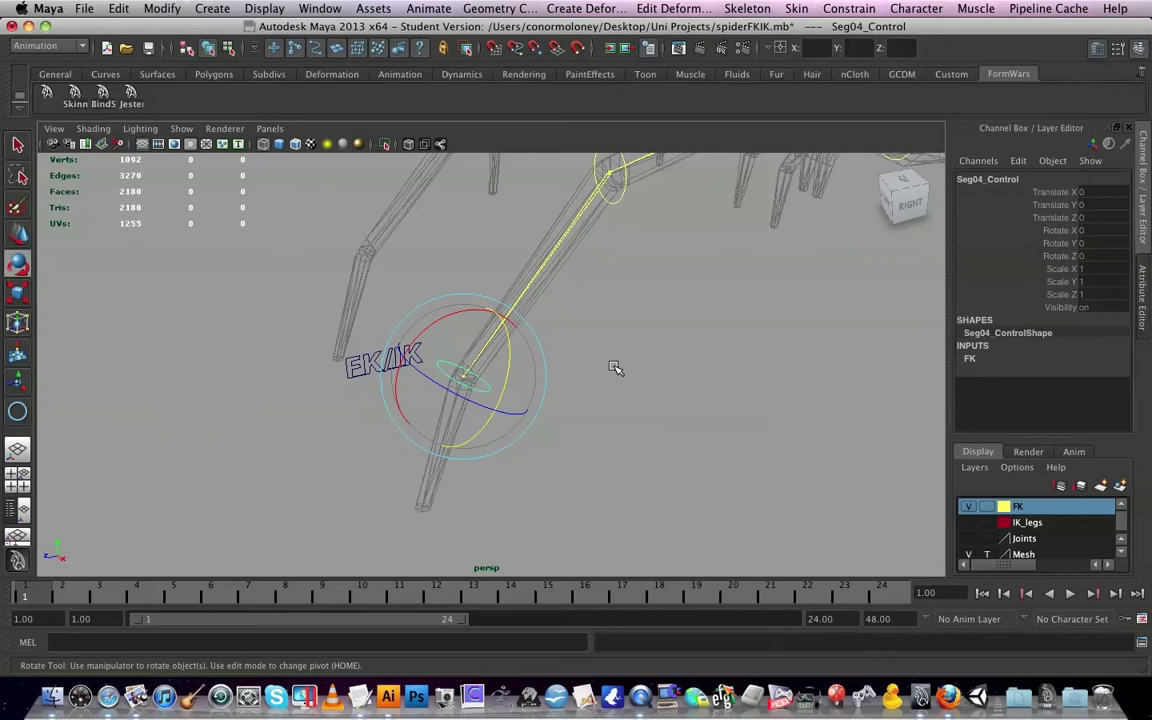
# Select the parent group of Seg04_Control and rename it Seg01_Control_Group
pyautogui.press('Up')
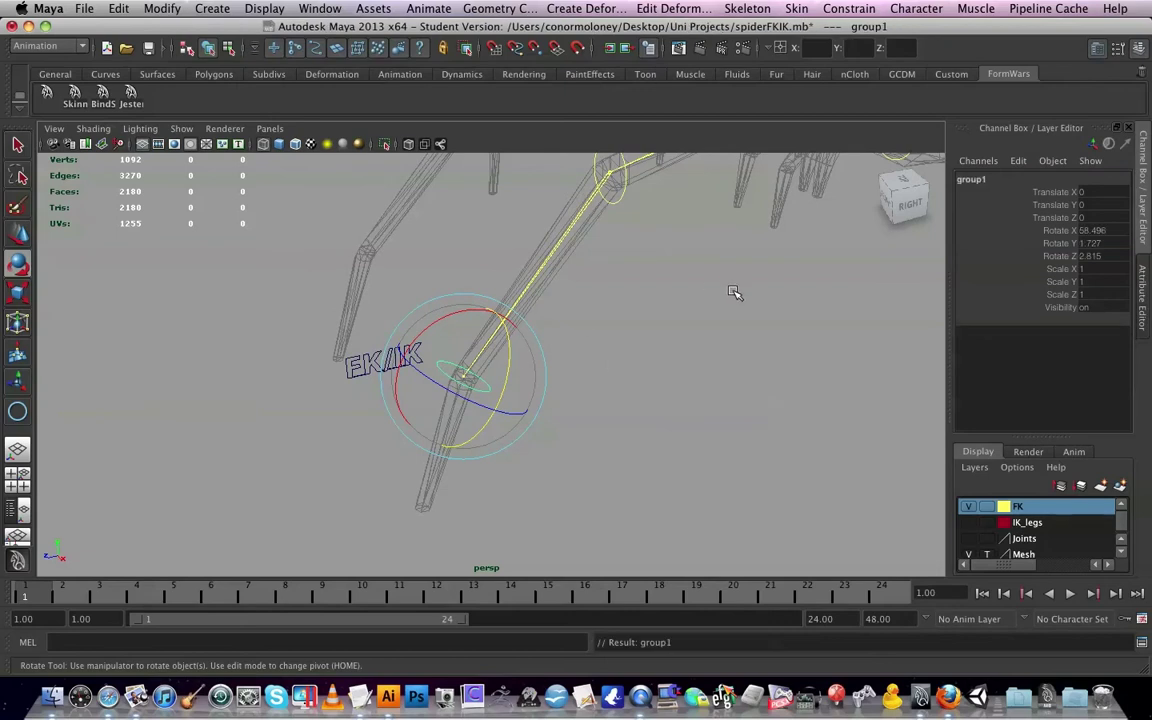
pyautogui.click(1008, 182)
pyautogui.write('Seg01_Control_G')
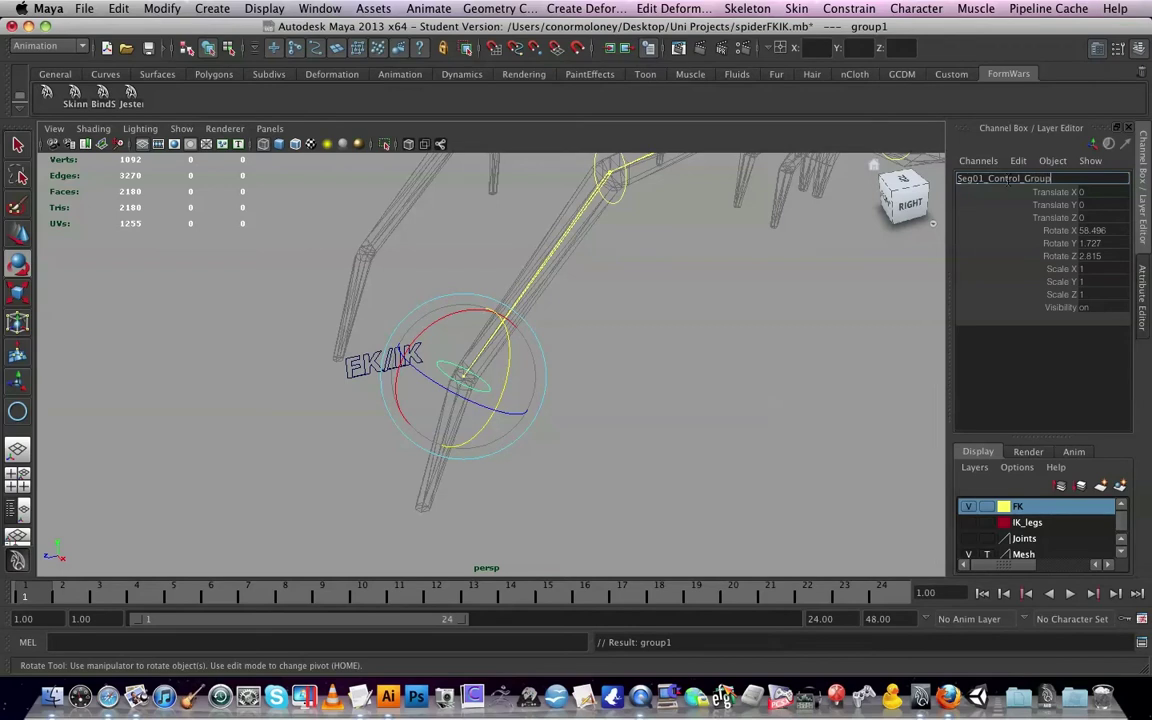
pyautogui.press('Return')
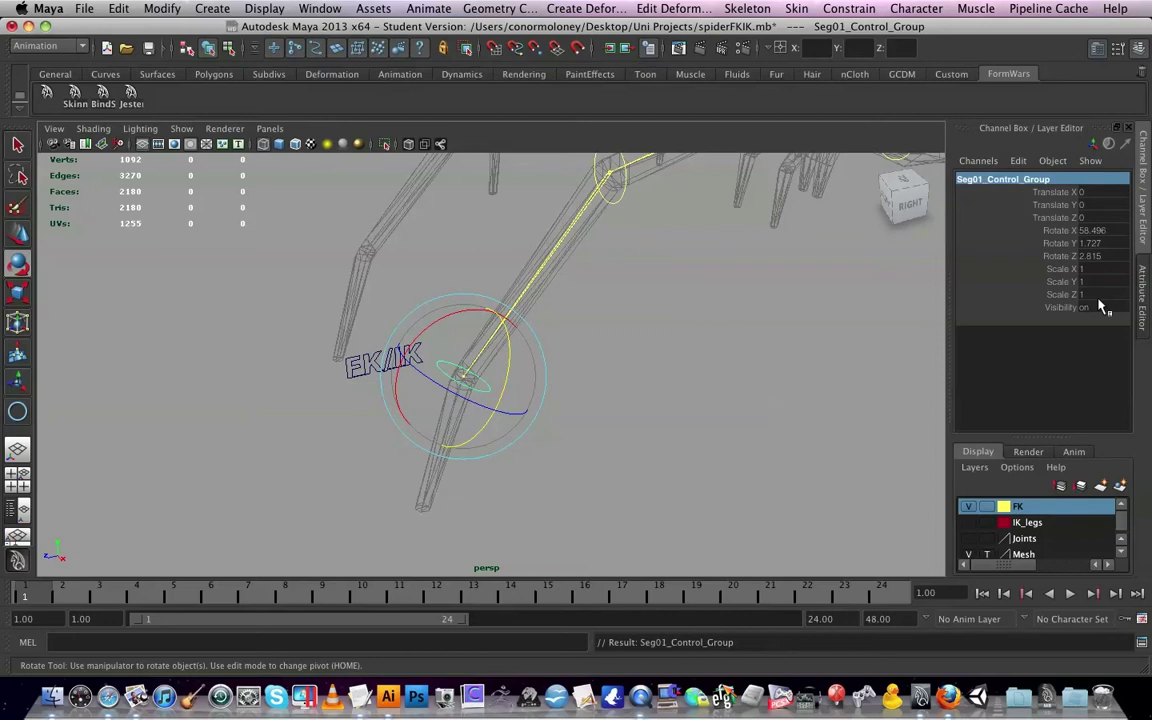
# Lock and hide all translate, rotate, scale and visibility channels of Seg01_Control_Group
pyautogui.moveTo(1023, 309); pyautogui.dragTo(1110, 196)
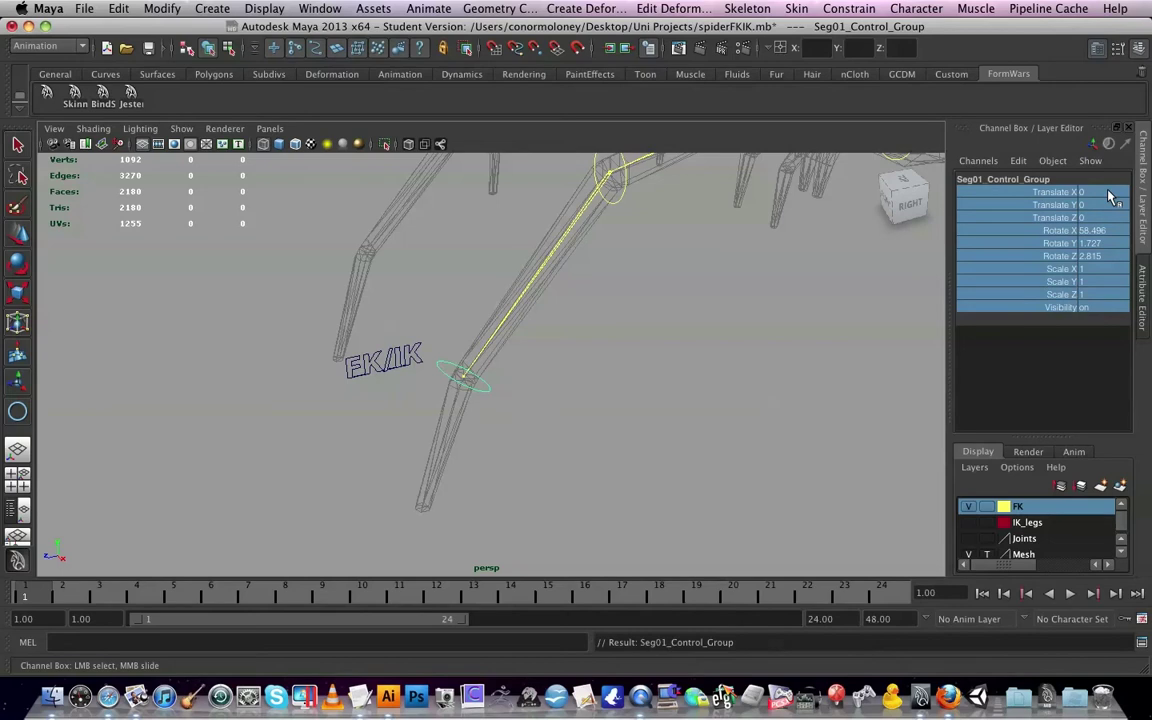
pyautogui.moveTo(1108, 196); pyautogui.dragTo(1091, 205)
pyautogui.rightClick(1060, 197)
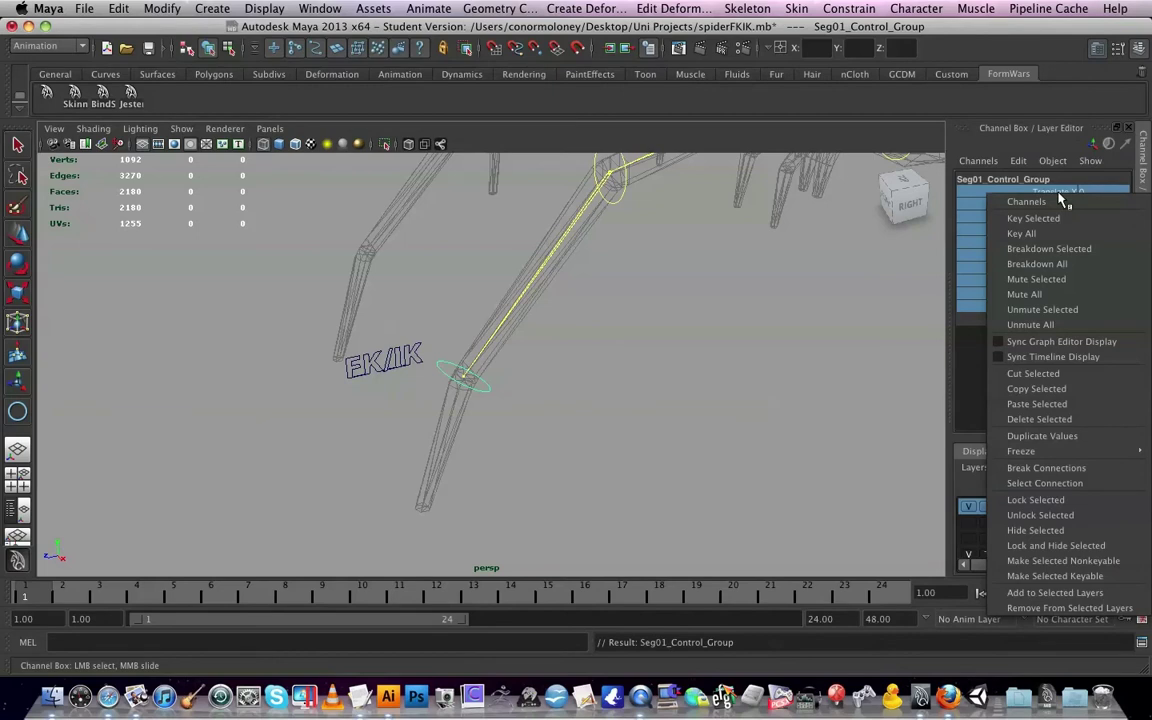
pyautogui.click(1089, 547)
pyautogui.press('e')
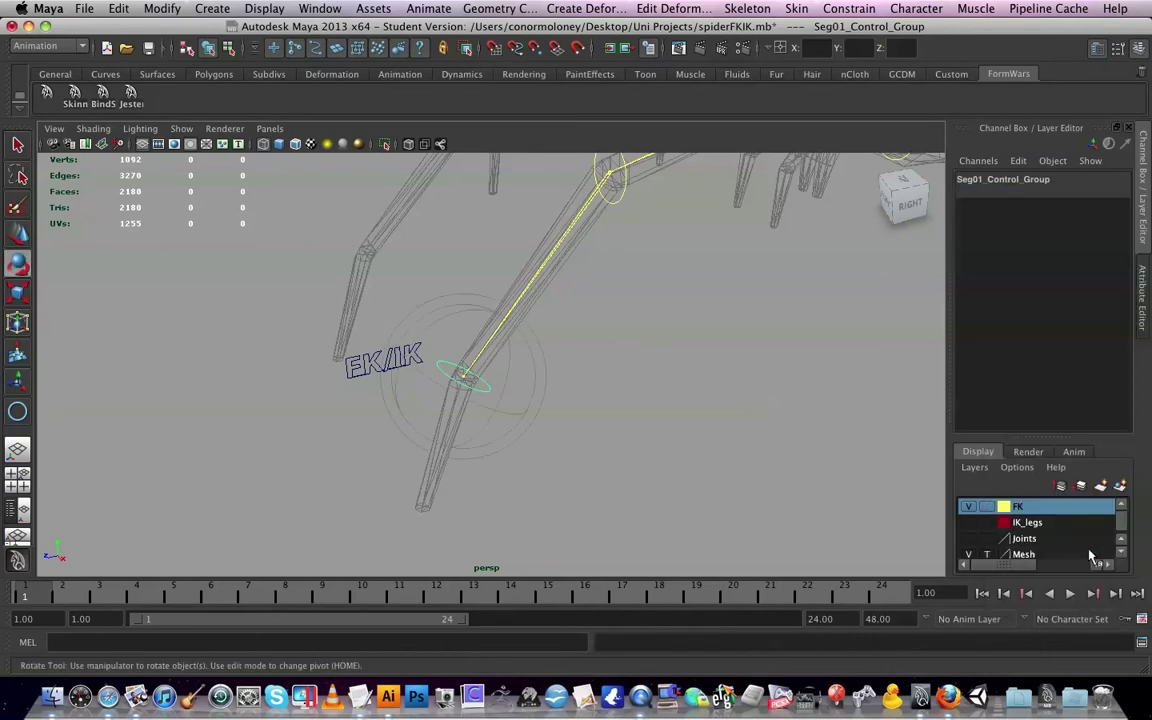
# Compare the rotate, move and scale manipulators of the locked group with those available on the Seg04_Control circle
pyautogui.click(460, 378)
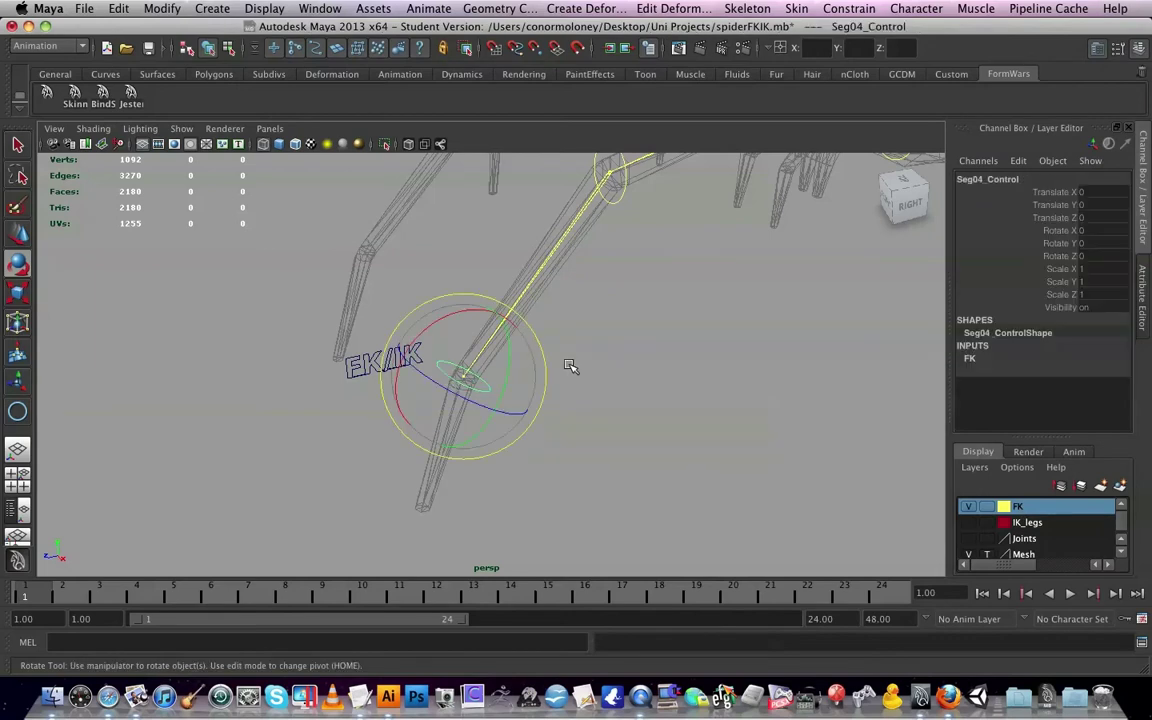
pyautogui.press('Up')
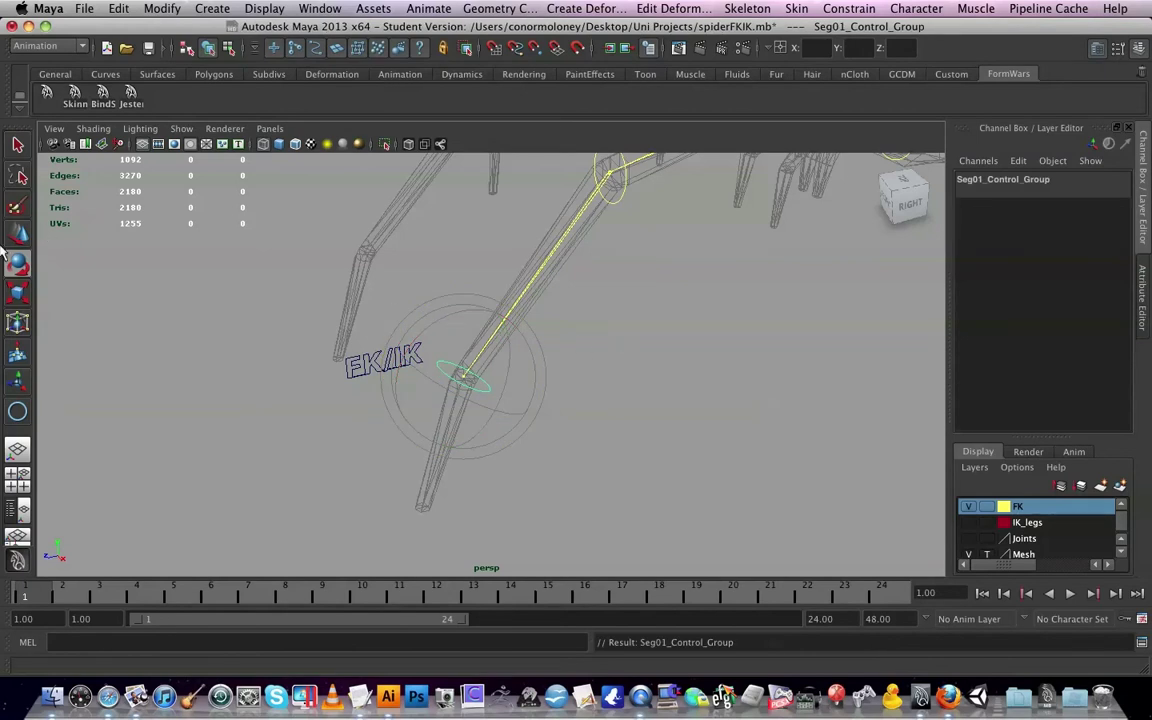
pyautogui.moveTo(430, 324); pyautogui.dragTo(433, 329)
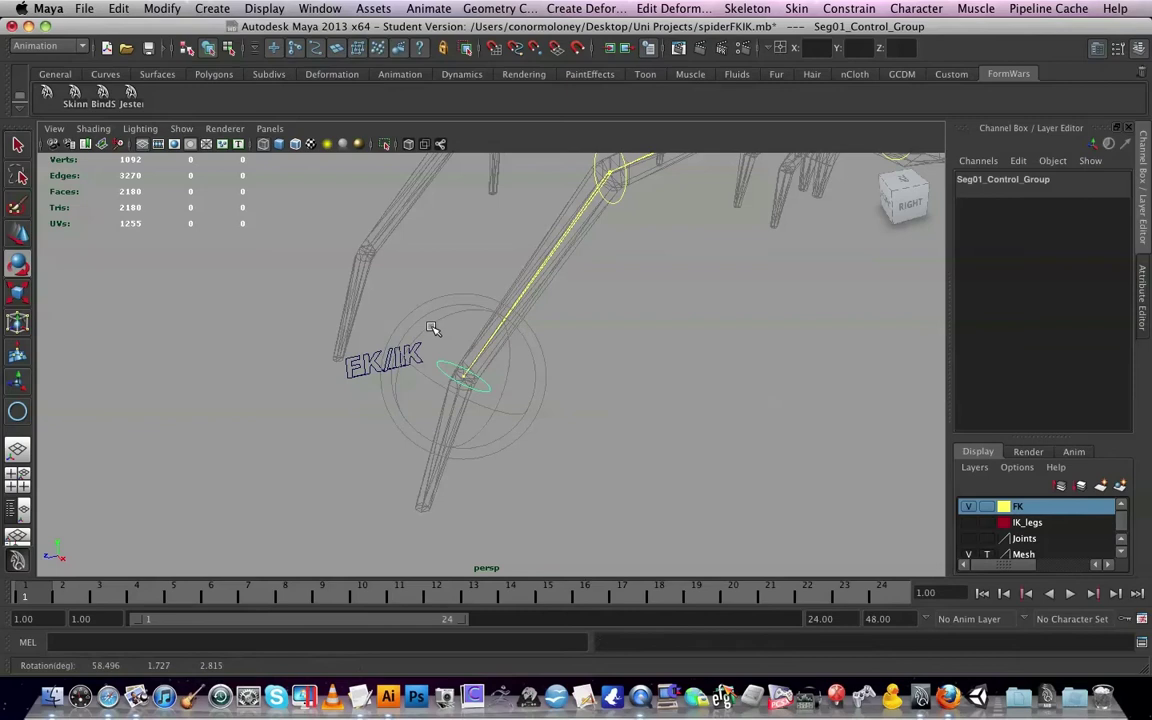
pyautogui.click(16, 234)
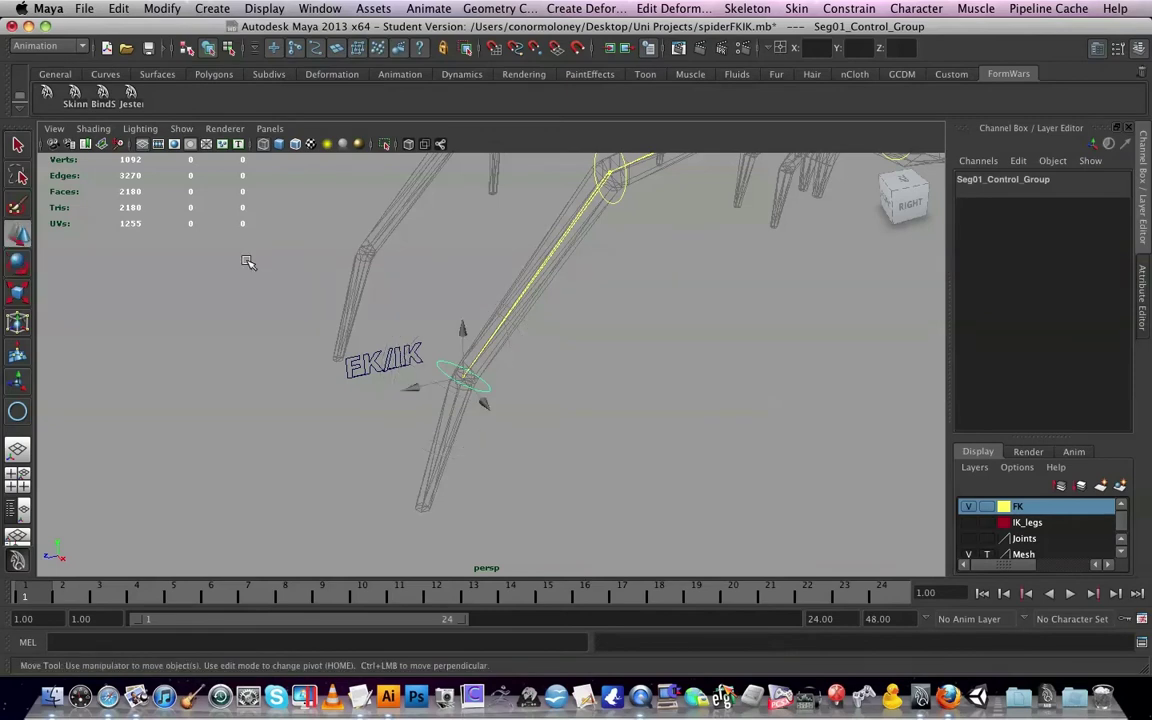
pyautogui.click(25, 292)
pyautogui.click(18, 232)
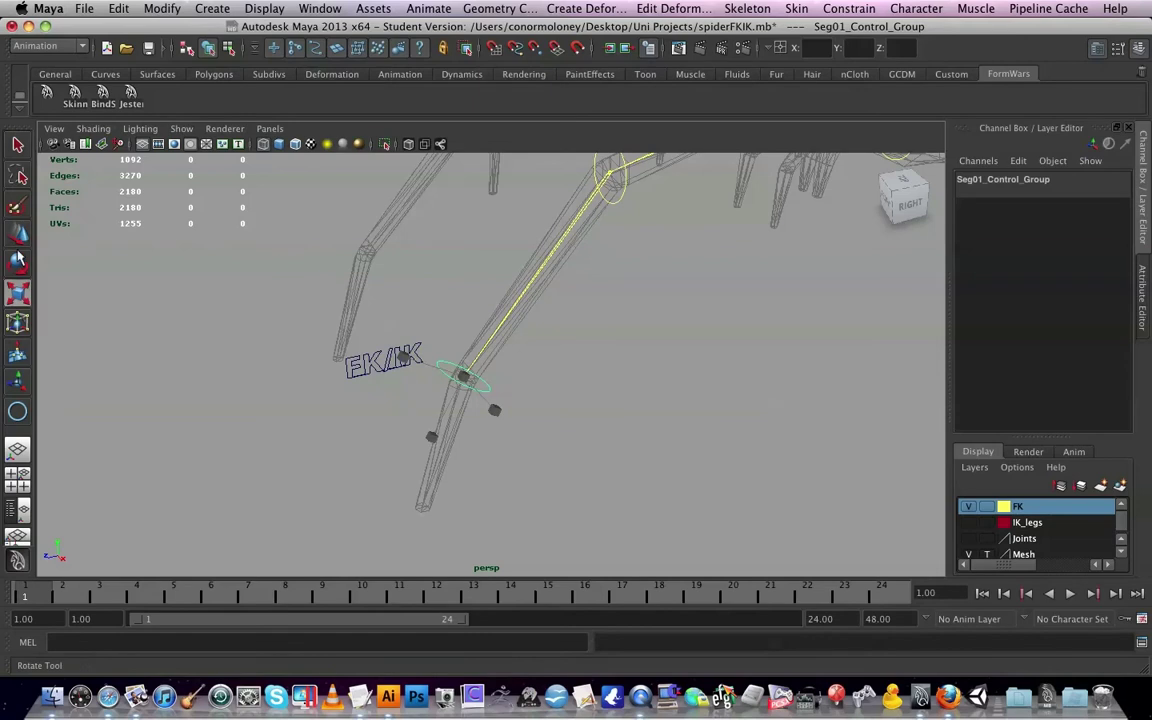
pyautogui.click(565, 366)
pyautogui.click(441, 375)
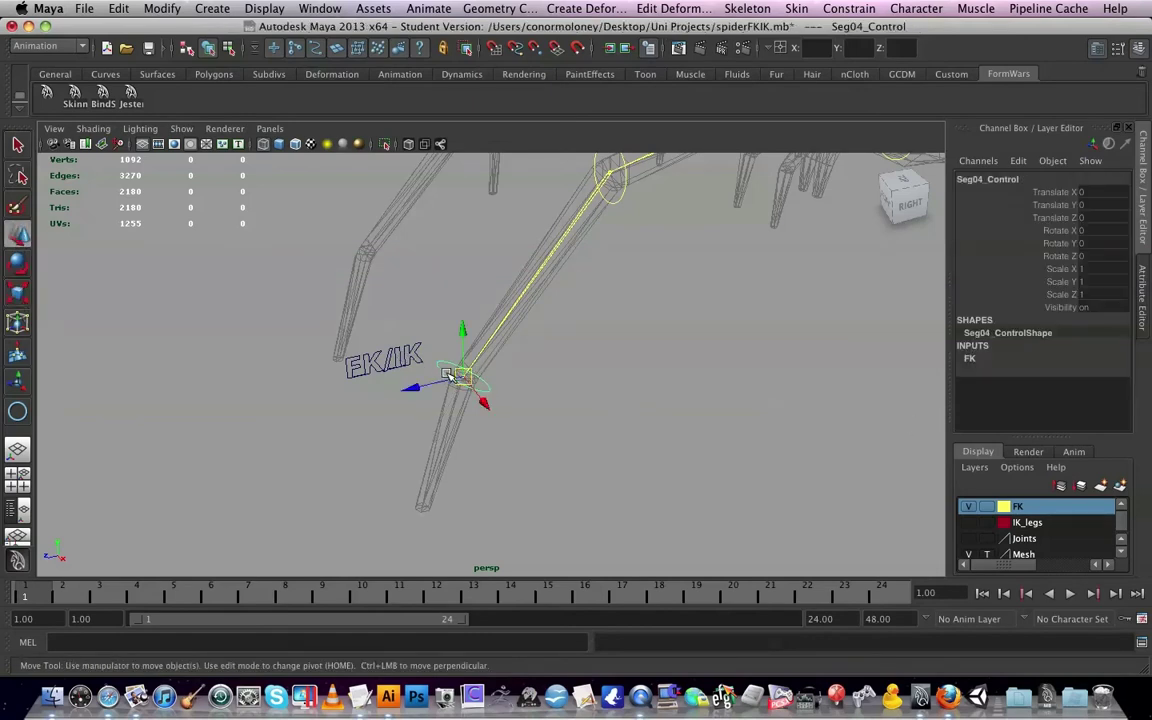
pyautogui.click(18, 262)
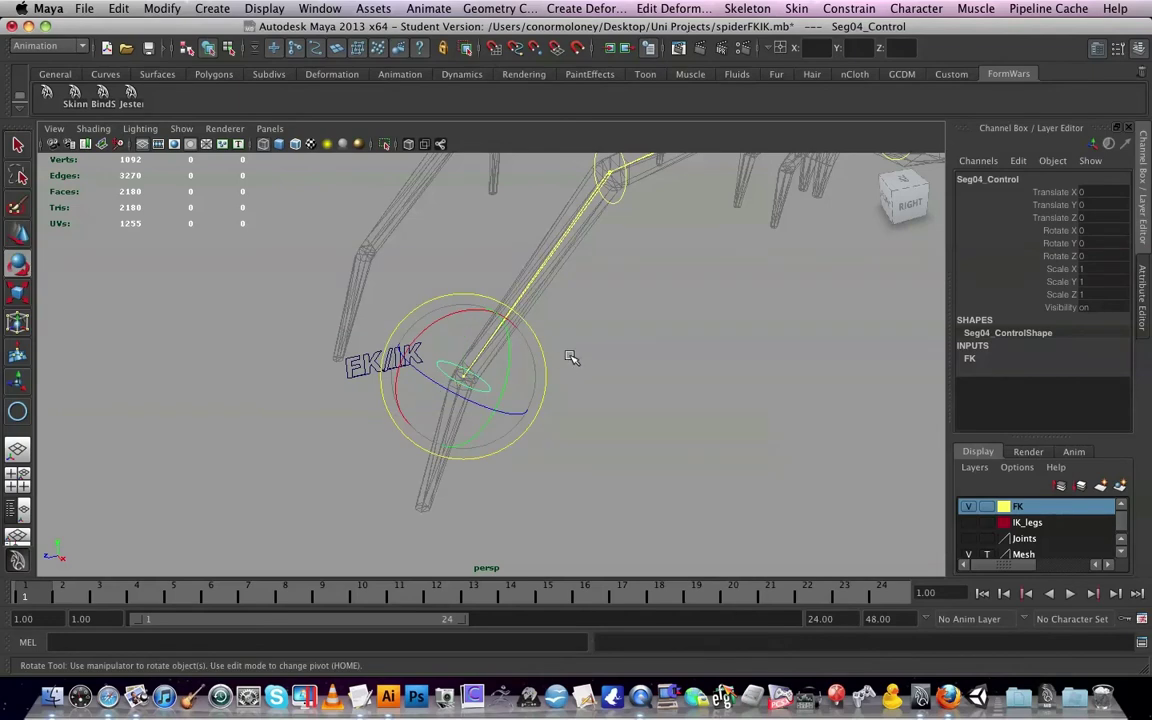
pyautogui.click(718, 325)
# Group the Seg03_Control circle on the third FK leg joint from the body
pyautogui.moveTo(686, 320)
pyautogui.keyDown('alt'); pyautogui.mouseDown()
pyautogui.moveTo(653, 306)
pyautogui.moveTo(680, 312)
pyautogui.mouseUp(); pyautogui.keyUp('alt')
pyautogui.keyDown('alt'); pyautogui.moveTo(680, 312); pyautogui.dragTo(599, 473, button='middle'); pyautogui.keyUp('alt')
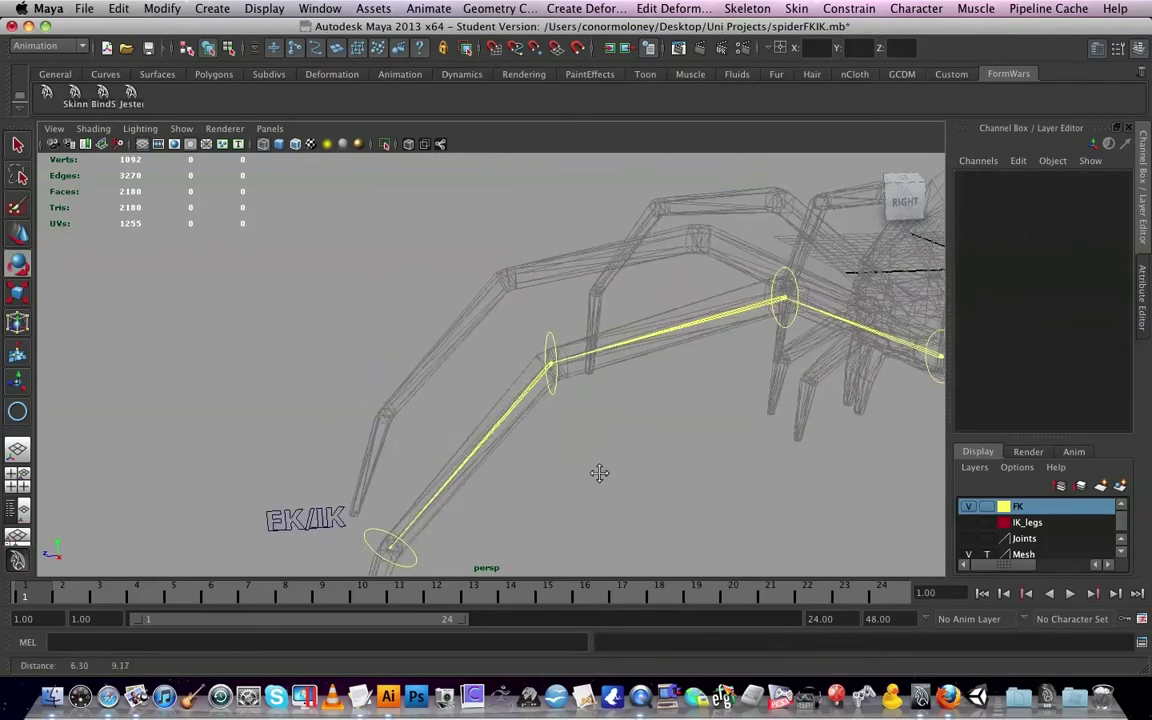
pyautogui.keyDown('alt'); pyautogui.moveTo(599, 473); pyautogui.dragTo(578, 360); pyautogui.keyUp('alt')
pyautogui.click(586, 337)
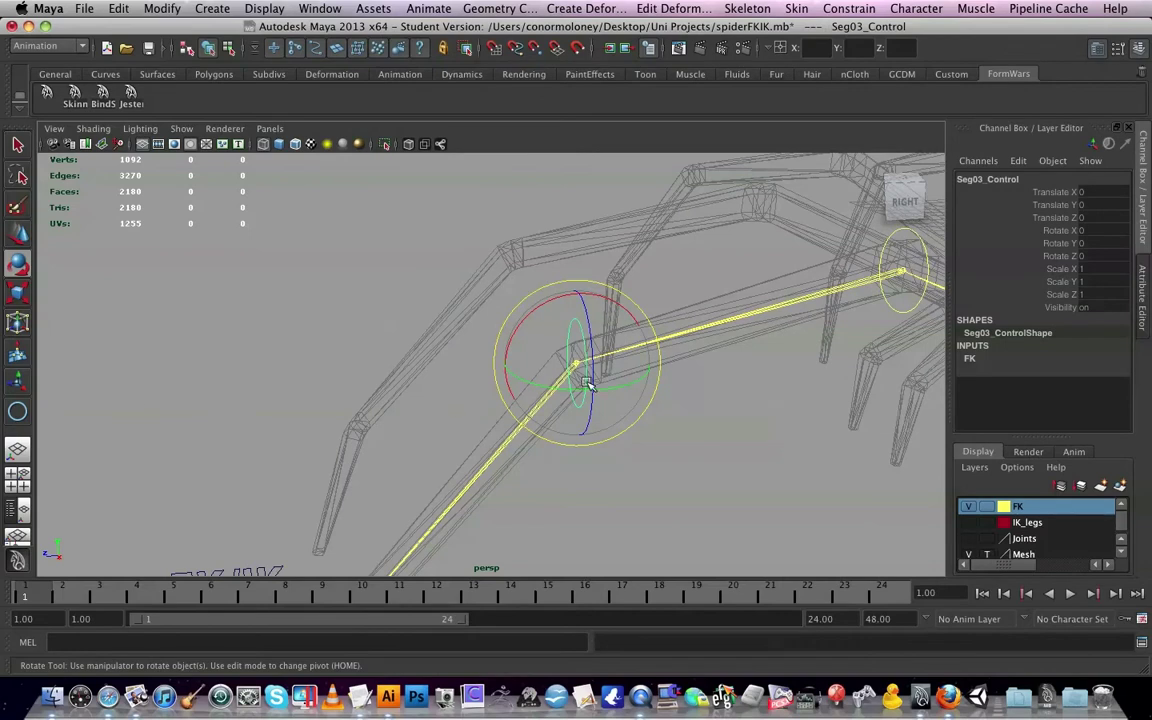
pyautogui.hotkey('ctrl', 'g')
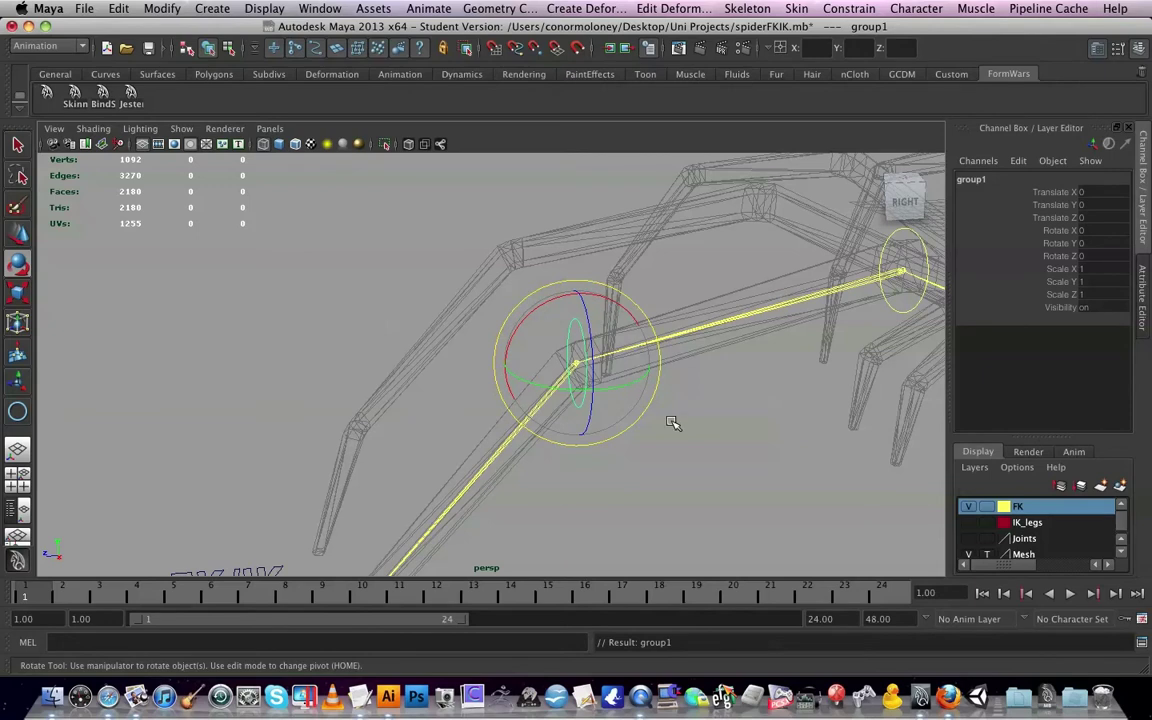
# Rotate the Seg03_Control circle's group to about 33.5 in X to angle the circle across the leg joint
pyautogui.keyDown('alt'); pyautogui.moveTo(672, 423); pyautogui.dragTo(714, 398); pyautogui.keyUp('alt')
pyautogui.moveTo(570, 298); pyautogui.dragTo(593, 467)
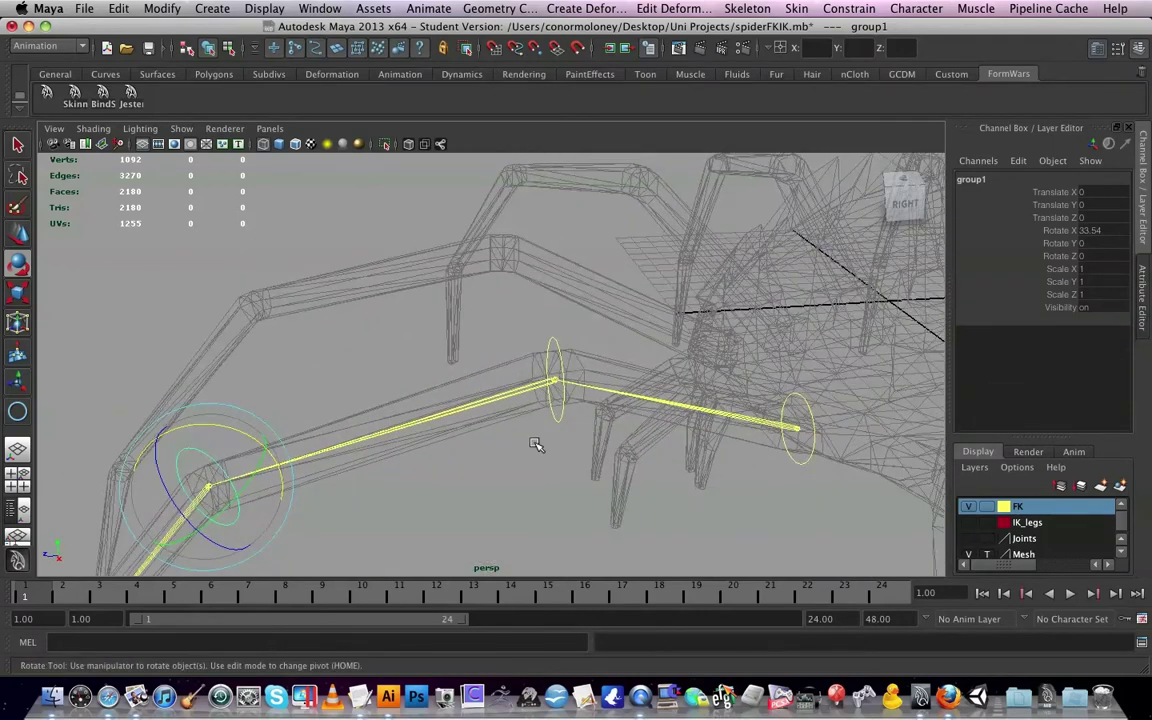
pyautogui.click(373, 494)
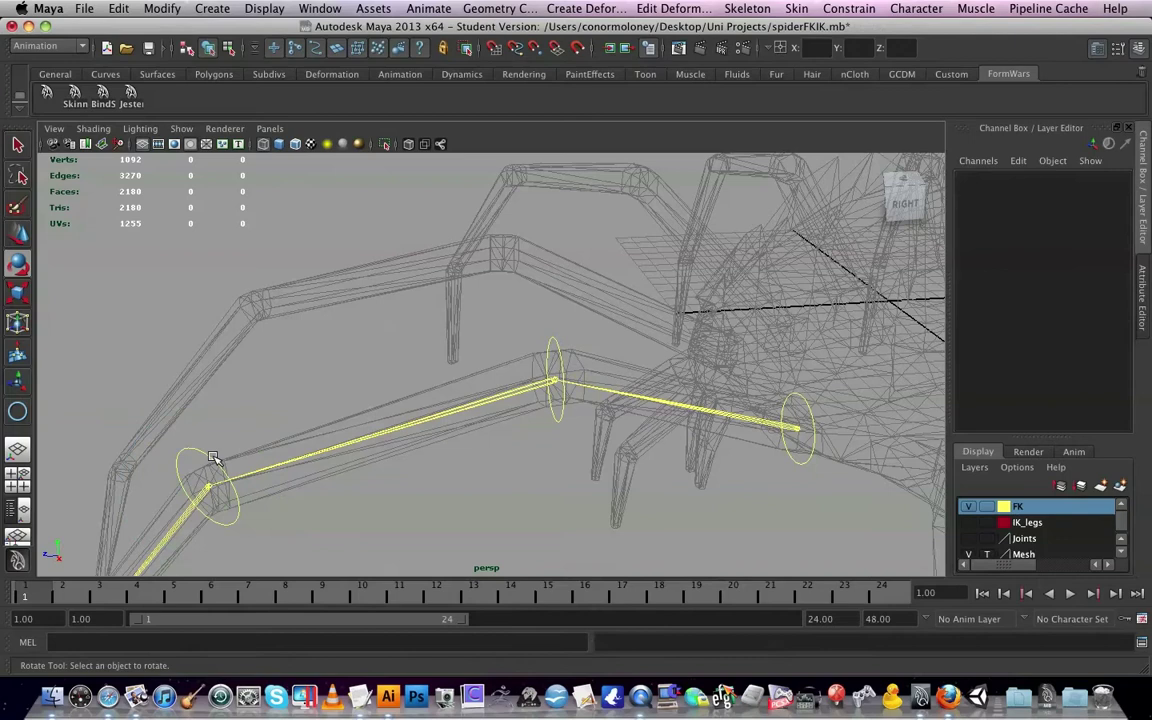
pyautogui.click(213, 465)
# Group the Seg02_Control circle on the second leg joint and rotate the group to about 8.9 in Y to align it
pyautogui.click(611, 463)
pyautogui.click(556, 352)
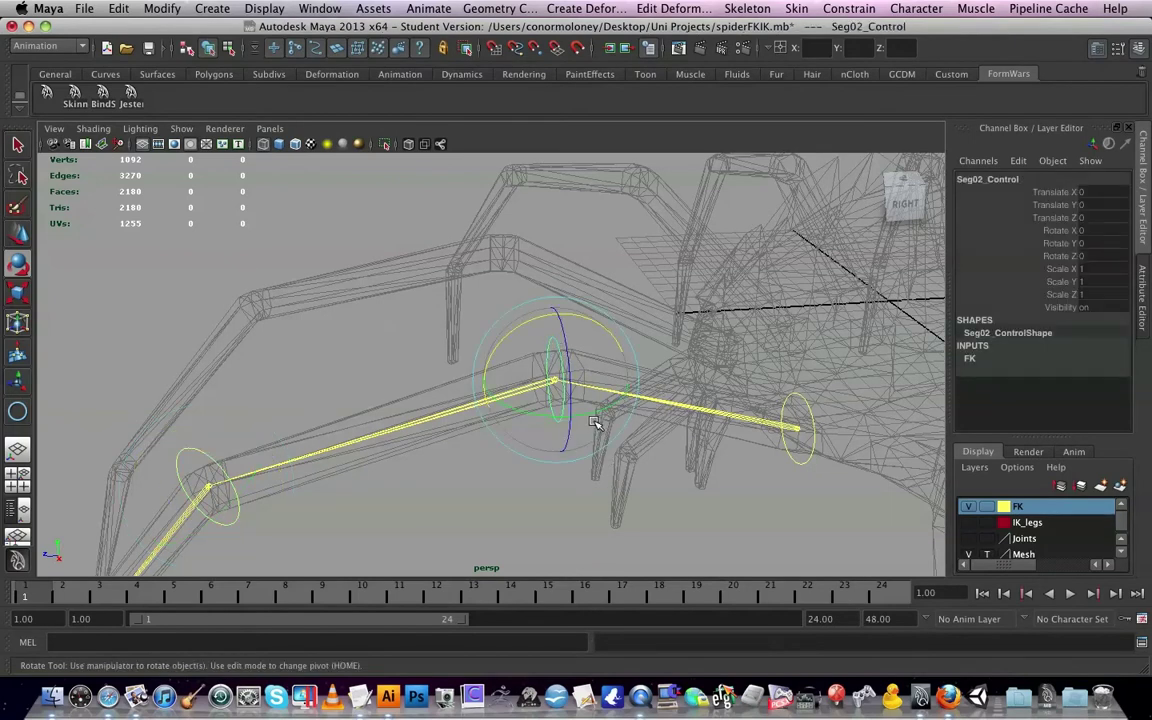
pyautogui.keyDown('alt'); pyautogui.moveTo(599, 418); pyautogui.dragTo(647, 399); pyautogui.keyUp('alt')
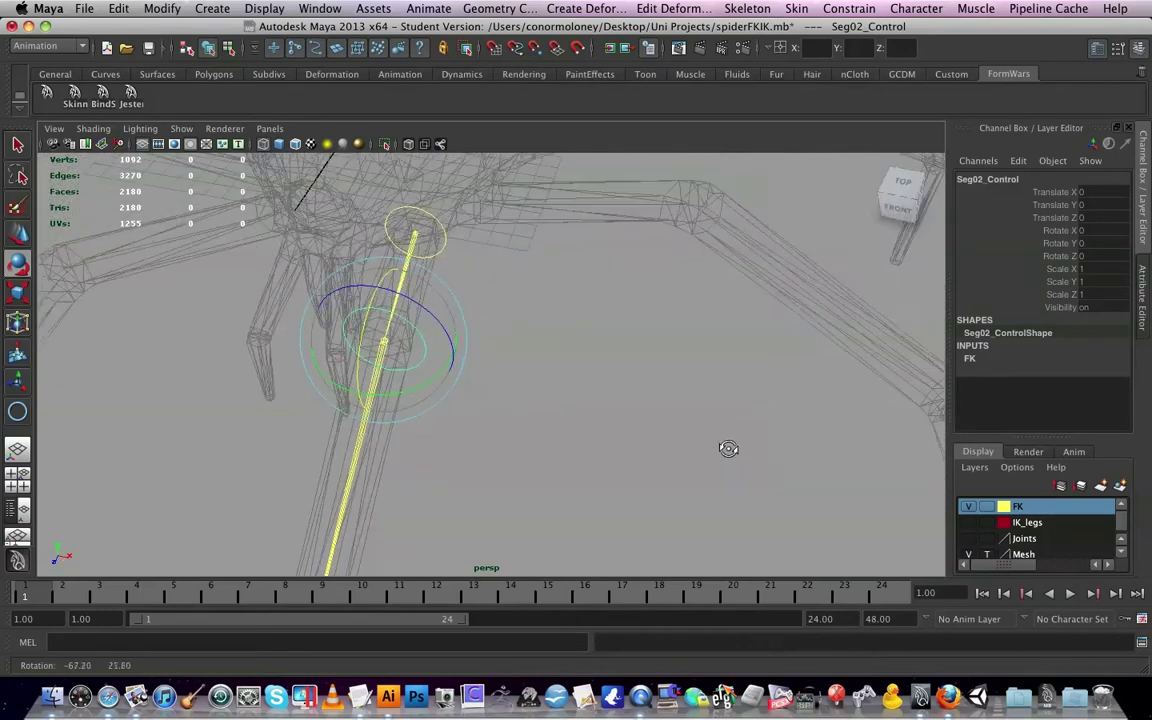
pyautogui.press('super+g')
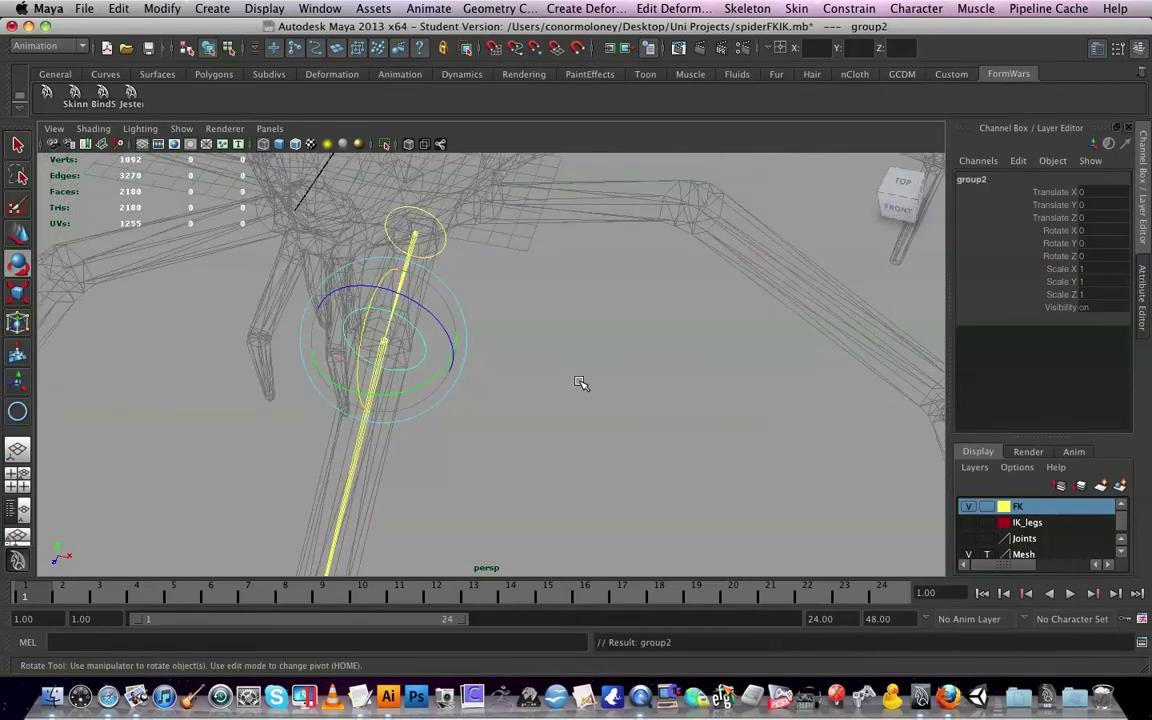
pyautogui.moveTo(432, 381); pyautogui.dragTo(440, 330)
# Group the Seg01_Control circle at the body joint and rotate the group to about -21.9 in X, 12.3 in Y and -1.9 in Z
pyautogui.keyDown('alt'); pyautogui.moveTo(846, 468); pyautogui.dragTo(568, 437, button='middle'); pyautogui.keyUp('alt')
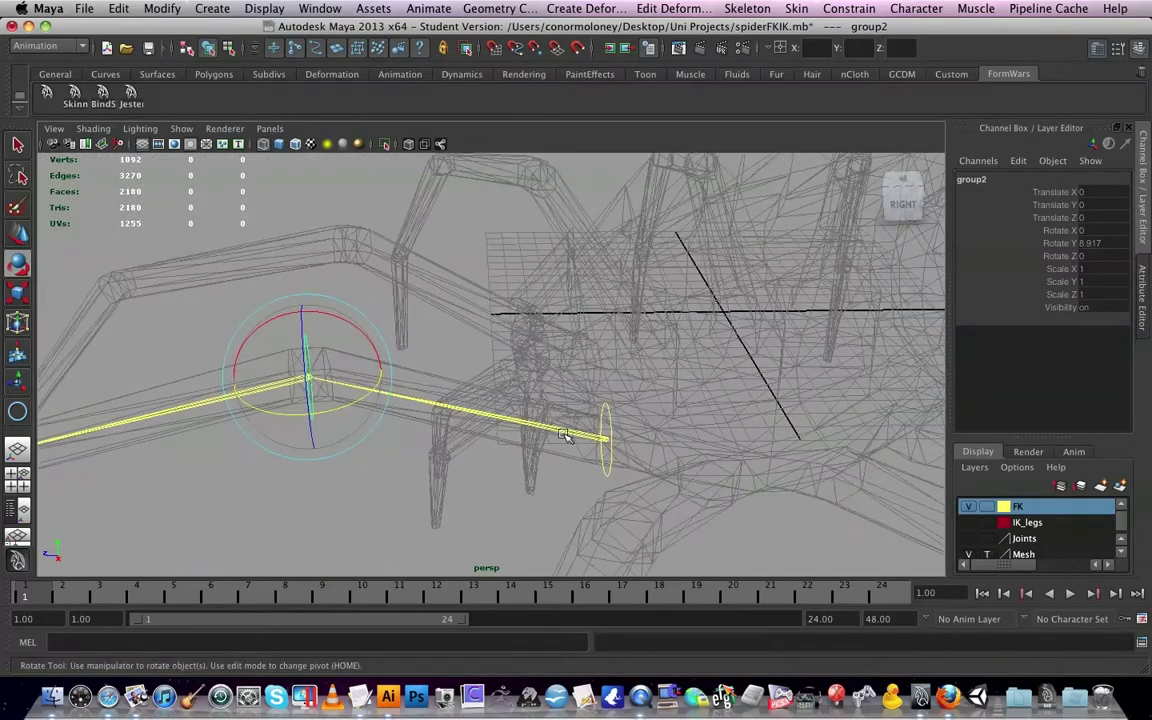
pyautogui.click(606, 410)
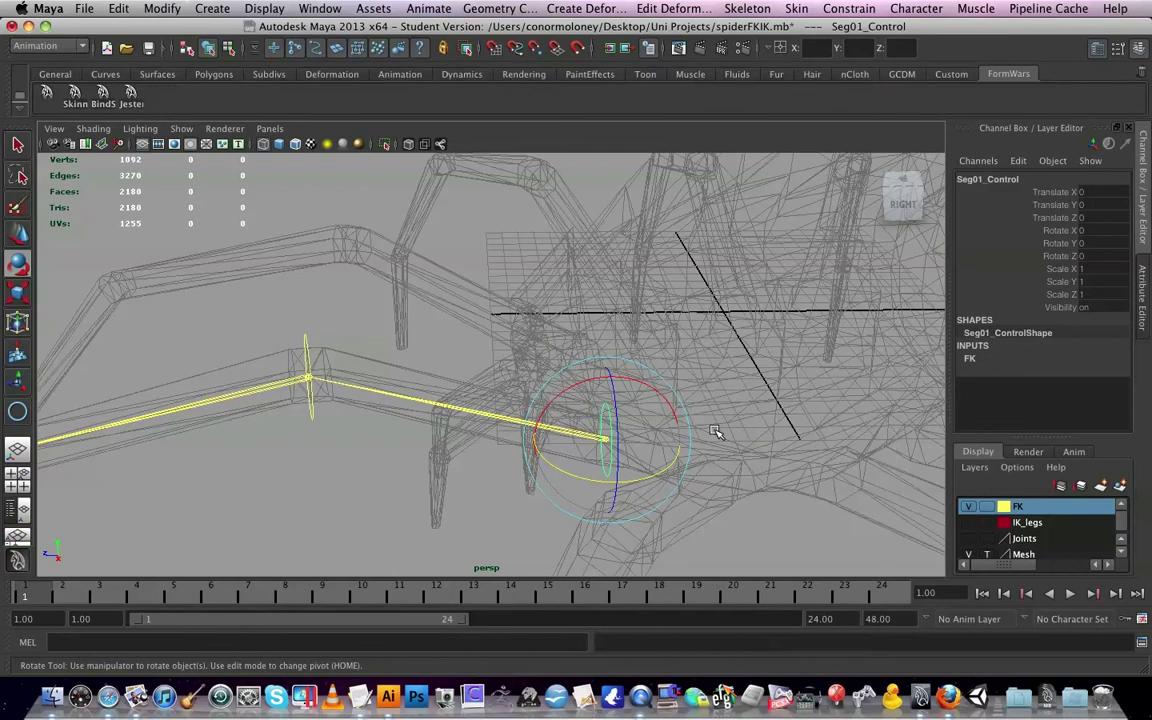
pyautogui.press('Up')
pyautogui.keyDown('alt'); pyautogui.moveTo(663, 463); pyautogui.dragTo(437, 379); pyautogui.keyUp('alt')
pyautogui.keyDown('alt'); pyautogui.moveTo(494, 408); pyautogui.dragTo(531, 391); pyautogui.keyUp('alt')
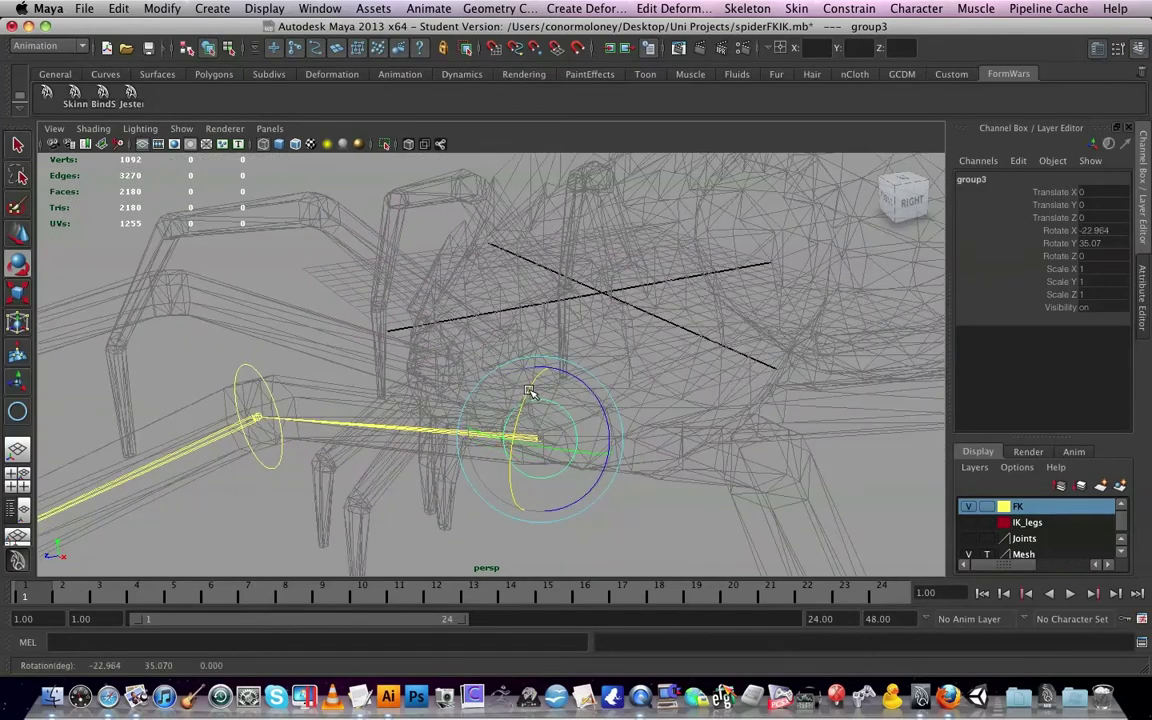
pyautogui.moveTo(560, 450); pyautogui.dragTo(551, 450)
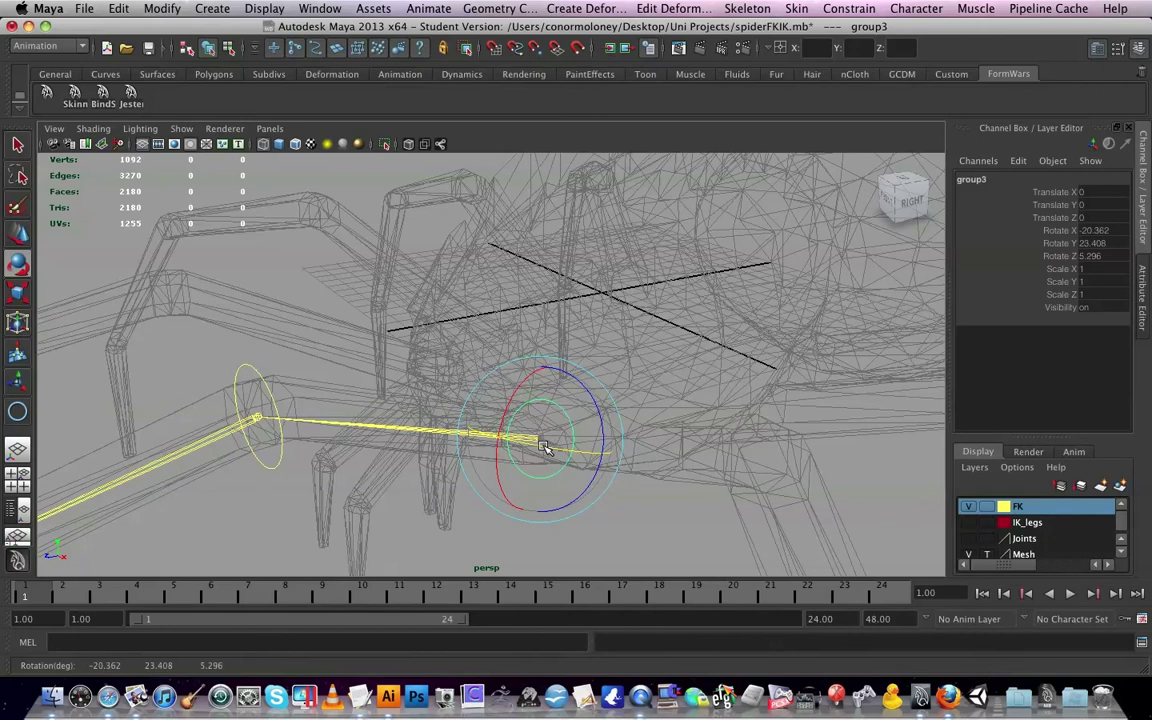
pyautogui.keyDown('alt'); pyautogui.moveTo(543, 447); pyautogui.dragTo(417, 346); pyautogui.keyUp('alt')
pyautogui.moveTo(403, 283); pyautogui.dragTo(365, 328)
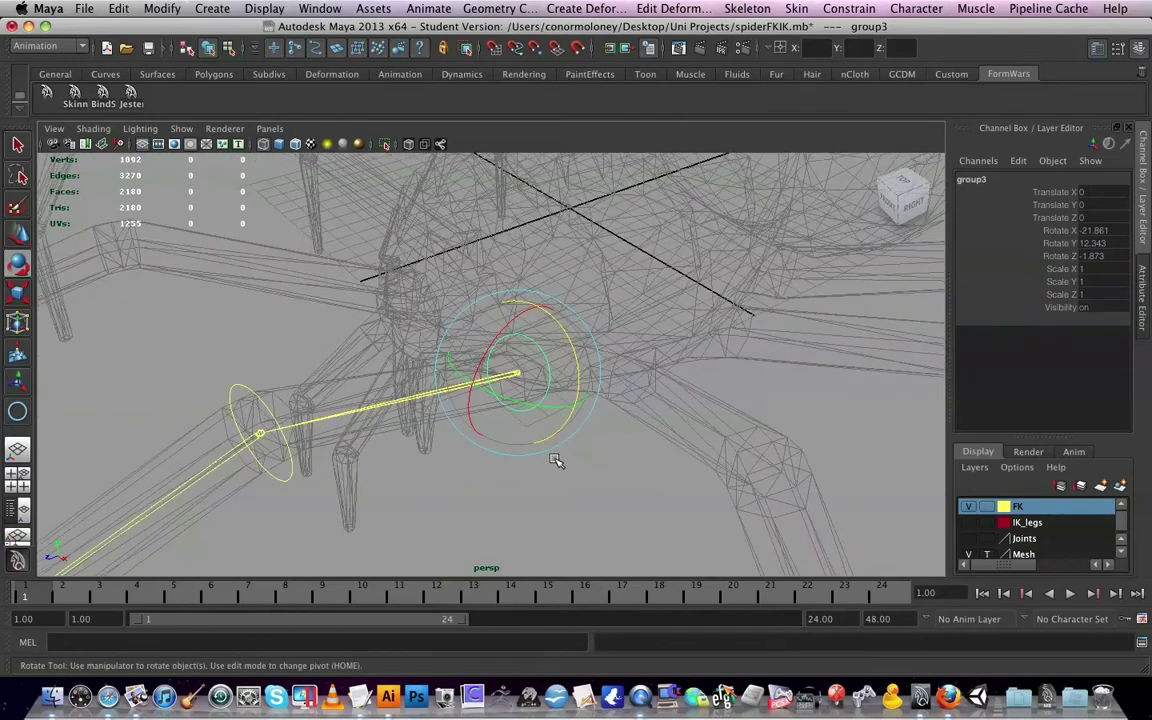
# Examine the alignment of the four FK control circles along the front left leg
pyautogui.keyDown('alt'); pyautogui.moveTo(556, 460); pyautogui.dragTo(641, 389); pyautogui.keyUp('alt')
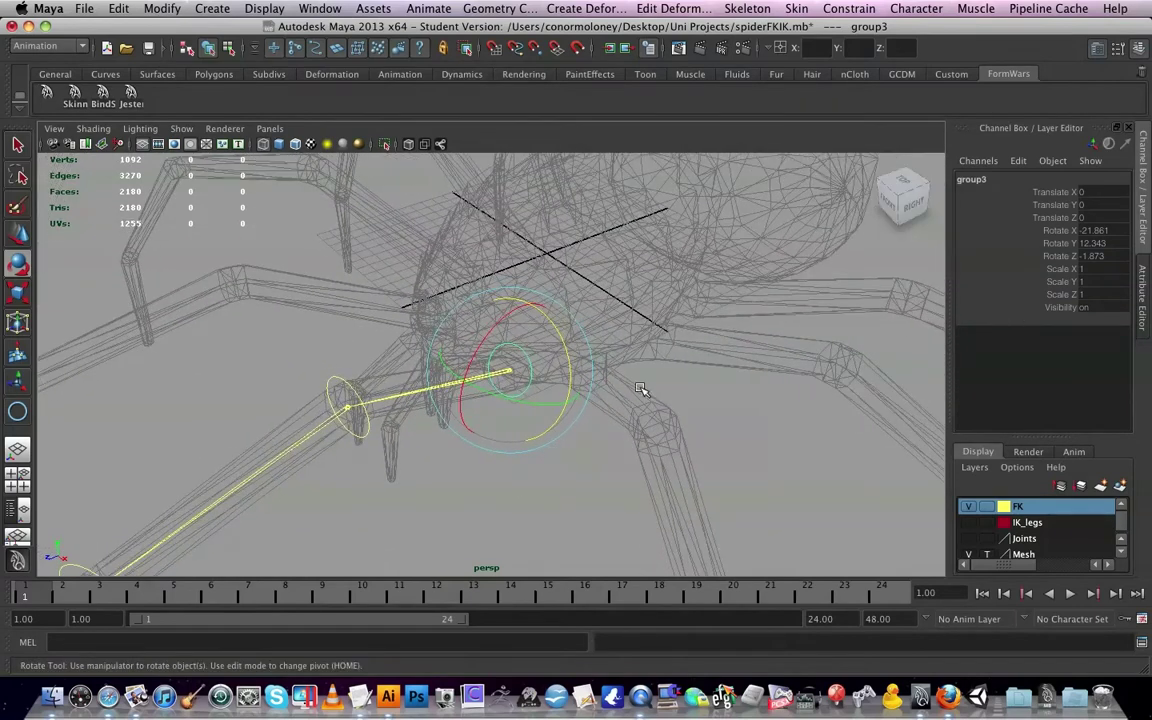
pyautogui.click(542, 481)
pyautogui.scroll(-5, 497, 438)
pyautogui.keyDown('alt'); pyautogui.moveTo(496, 437); pyautogui.dragTo(427, 428); pyautogui.keyUp('alt')
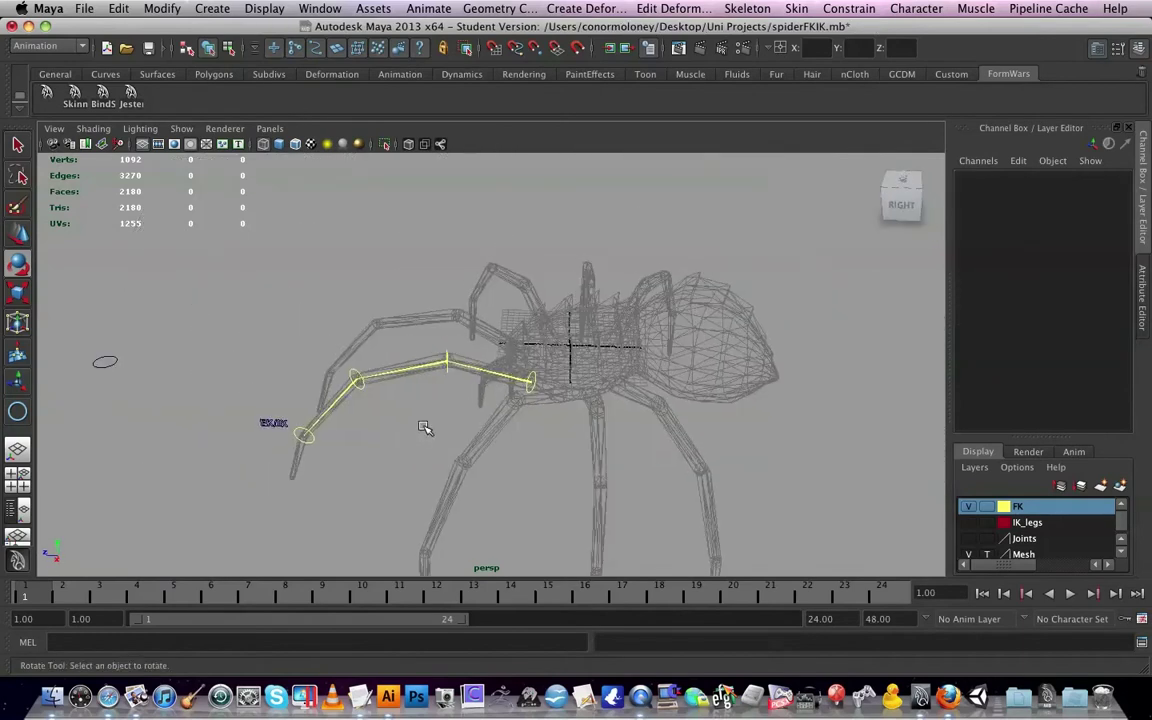
pyautogui.keyDown('alt'); pyautogui.moveTo(479, 431); pyautogui.dragTo(572, 419, button='middle'); pyautogui.keyUp('alt')
pyautogui.scroll(6, 567, 456)
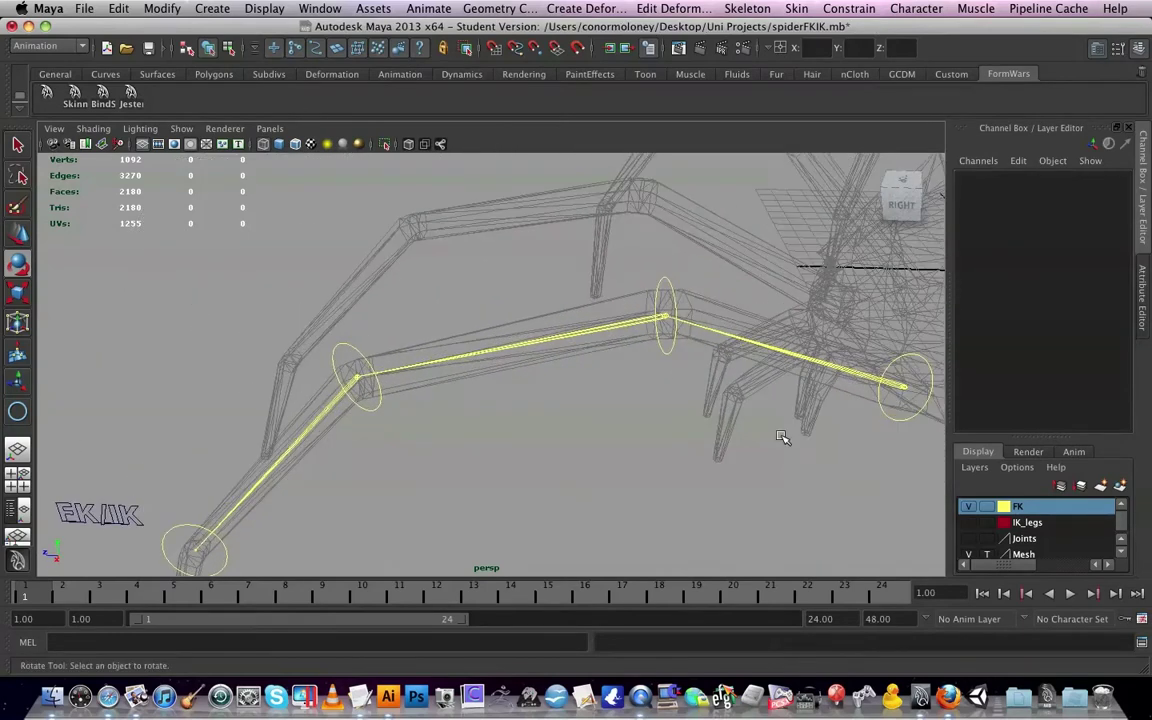
pyautogui.keyDown('alt'); pyautogui.moveTo(784, 437); pyautogui.dragTo(446, 448, button='middle'); pyautogui.keyUp('alt')
pyautogui.keyDown('alt'); pyautogui.moveTo(446, 447); pyautogui.dragTo(707, 432); pyautogui.keyUp('alt')
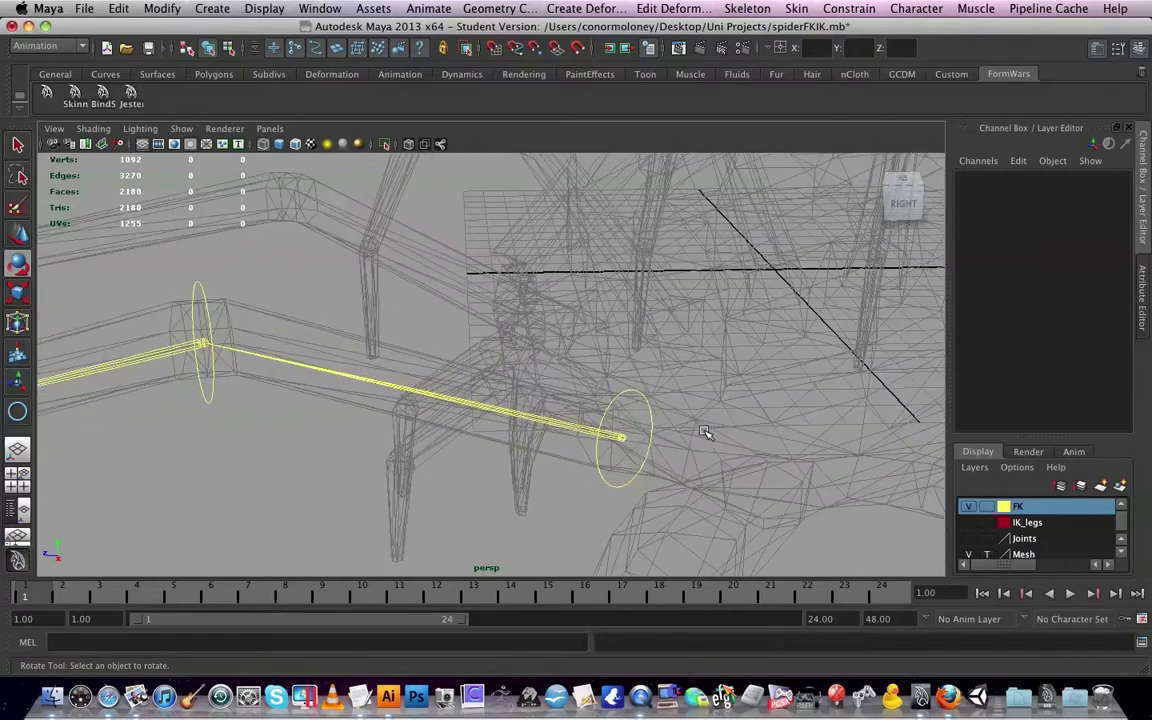
# Orient-constrain the L_01_FrontLeg2_FK joint to the Seg01_Control circle with Maintain offset on, all axes and a weight of 1
pyautogui.click(648, 420)
pyautogui.keyDown('shift'); pyautogui.click(506, 416); pyautogui.keyUp('shift')
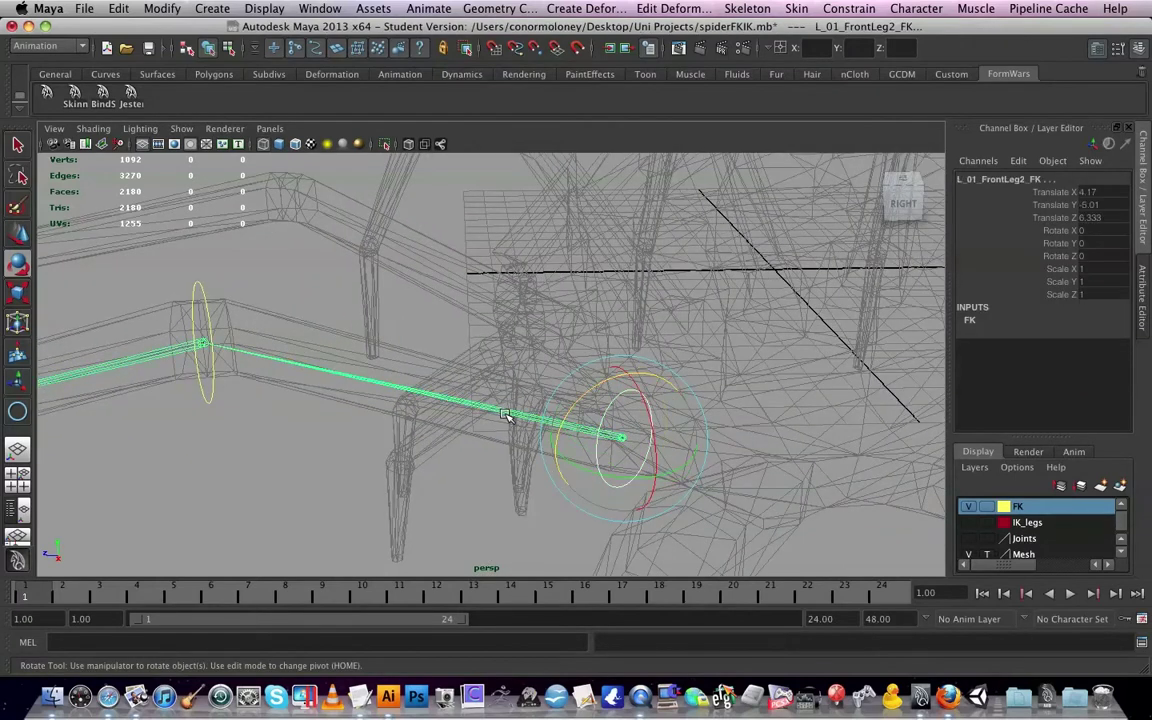
pyautogui.click(849, 8)
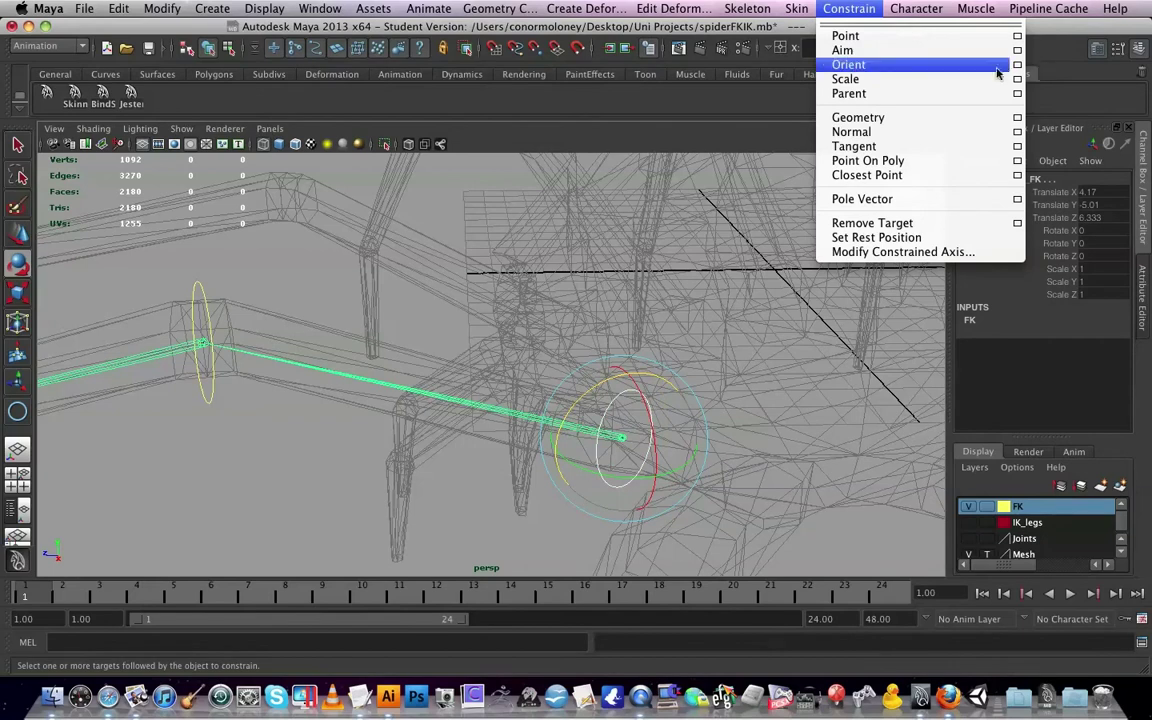
pyautogui.click(1016, 67)
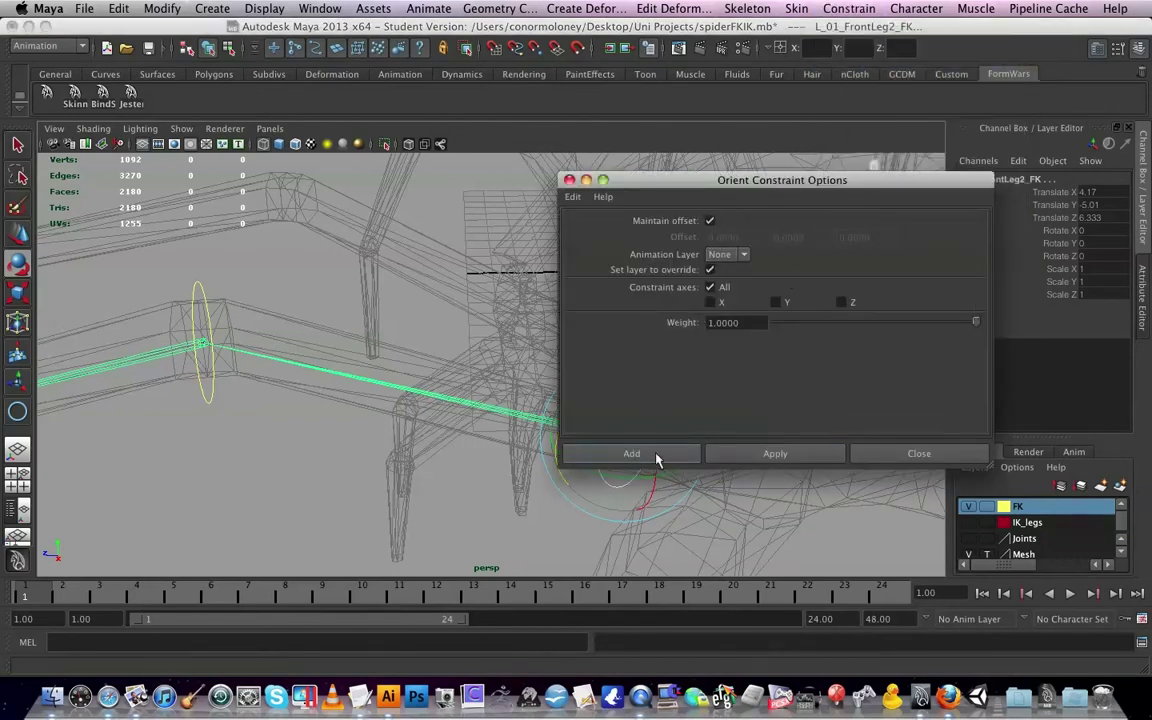
pyautogui.click(663, 456)
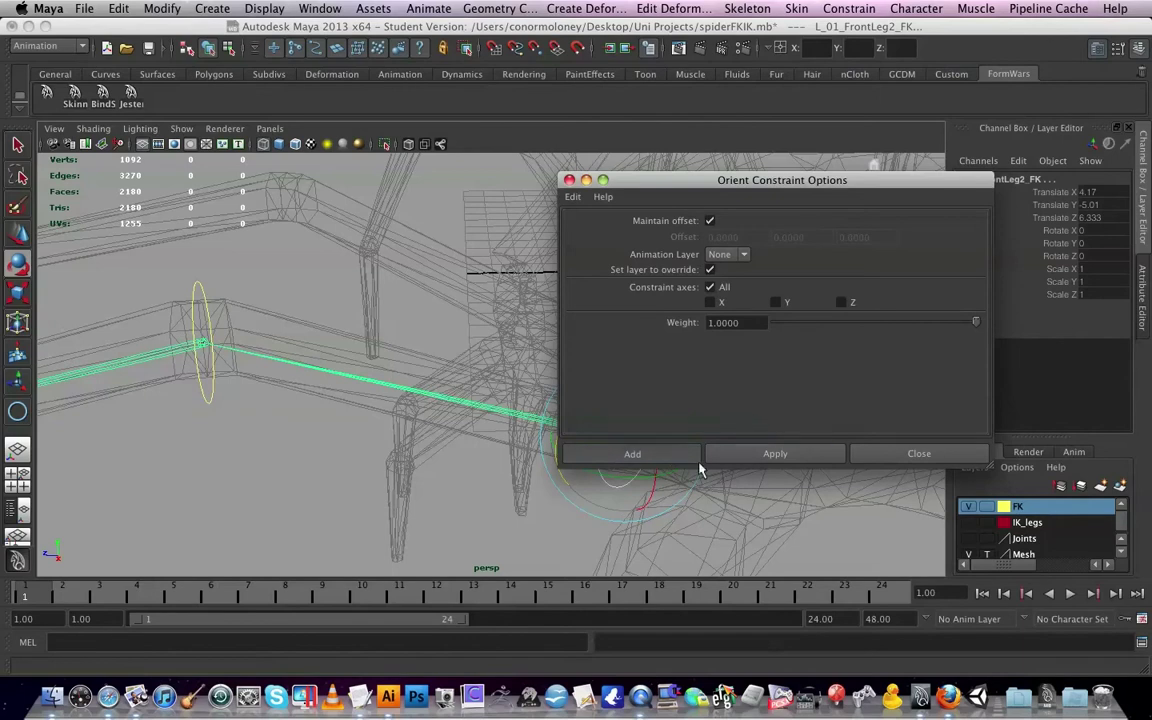
pyautogui.click(775, 455)
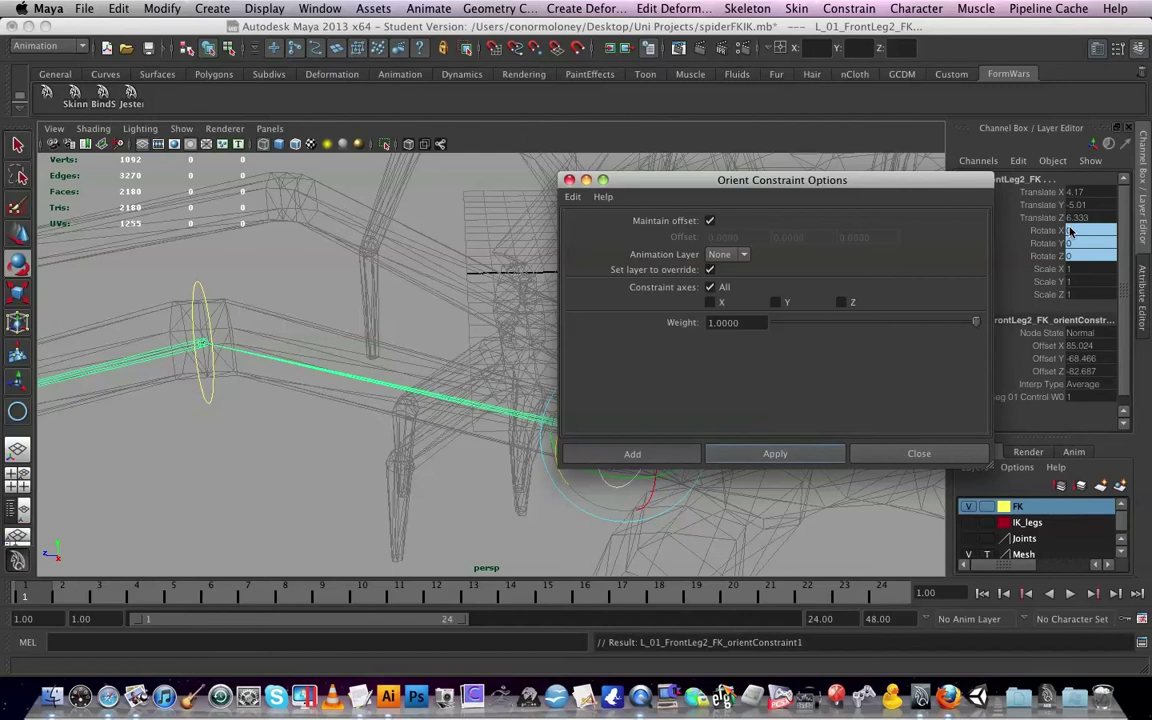
# Test the constraint by rotating the Seg01_Control circle about 19 degrees in X, and undo the rotation
pyautogui.click(429, 494)
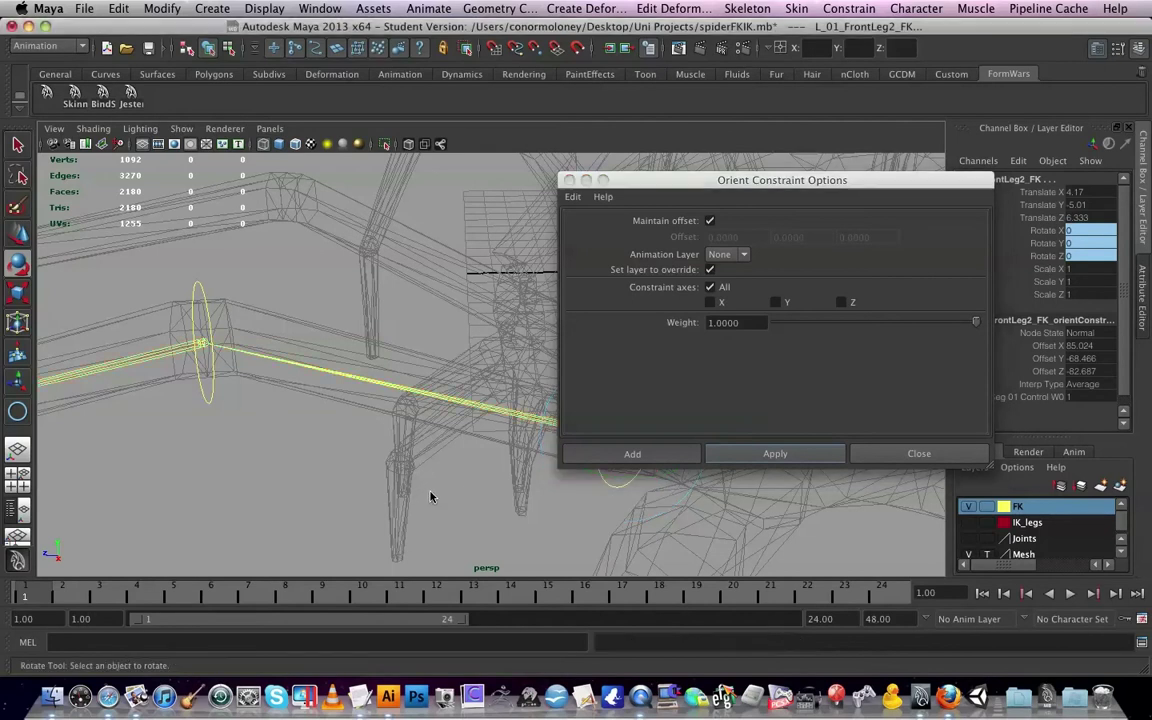
pyautogui.click(616, 488)
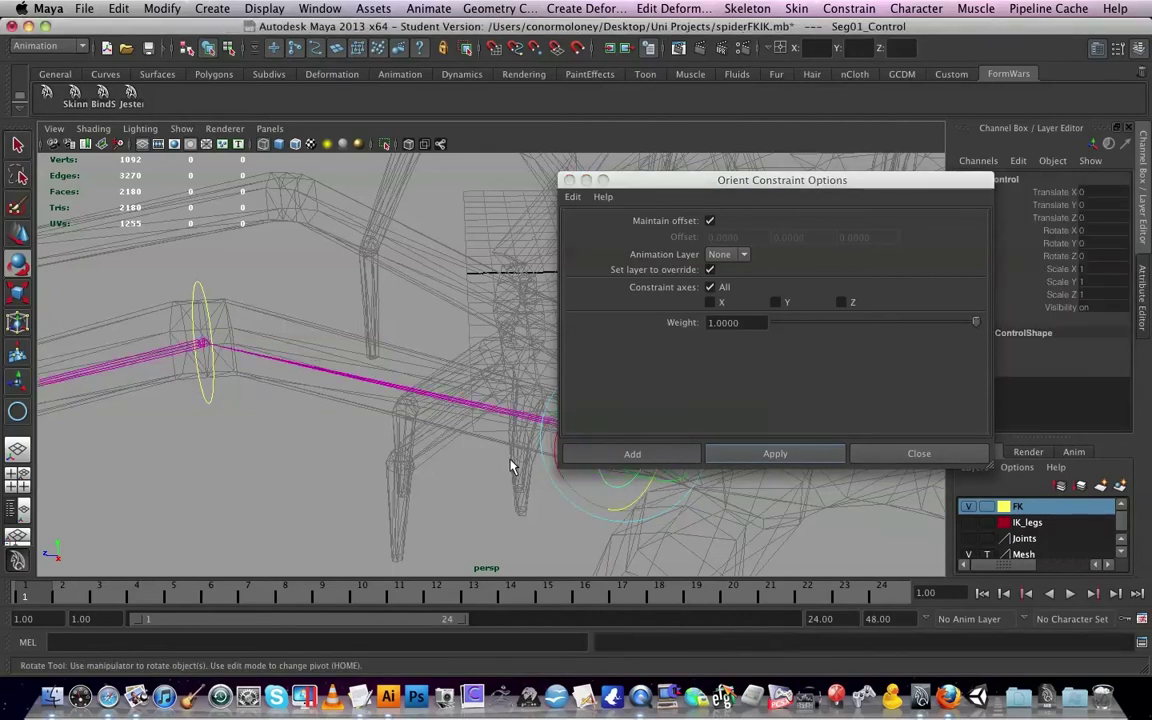
pyautogui.scroll(-2, 510, 460)
pyautogui.moveTo(548, 402); pyautogui.dragTo(437, 459)
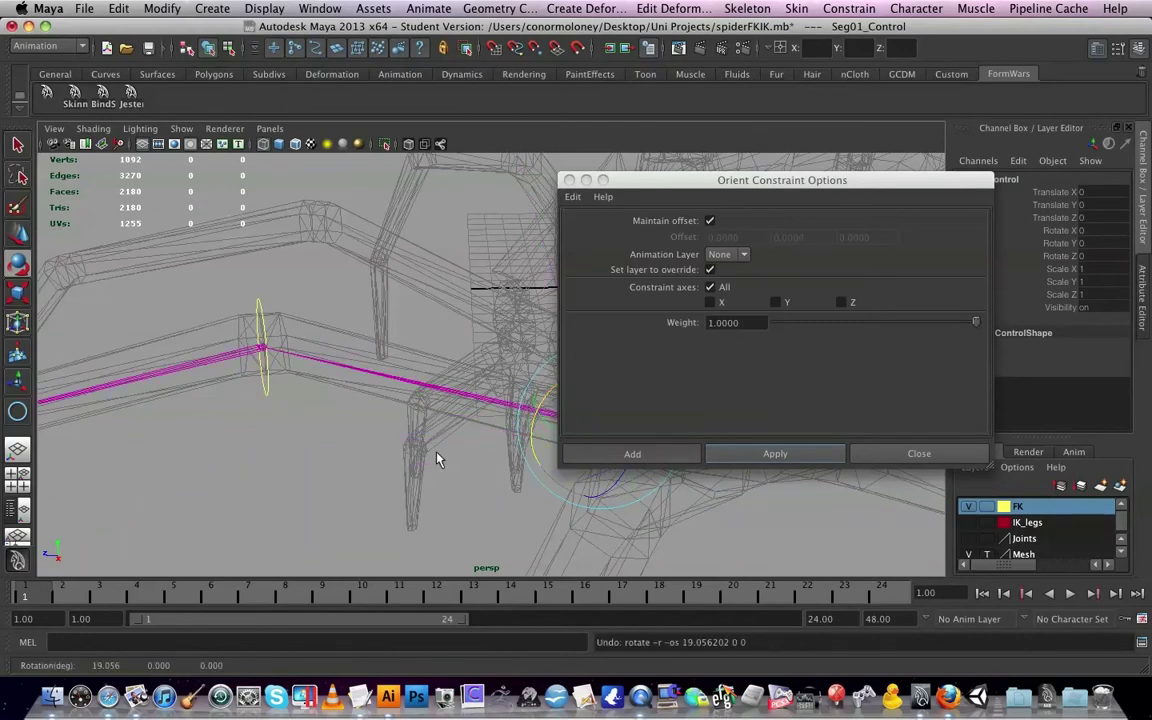
pyautogui.click(339, 437)
# Orient-constrain the L_02_FrontLeg_FK joint to the Seg02_Control circle with Maintain offset on
pyautogui.click(258, 311)
pyautogui.keyDown('alt'); pyautogui.moveTo(270, 481); pyautogui.dragTo(391, 404); pyautogui.keyUp('alt')
pyautogui.keyDown('shift'); pyautogui.click(397, 368); pyautogui.keyUp('shift')
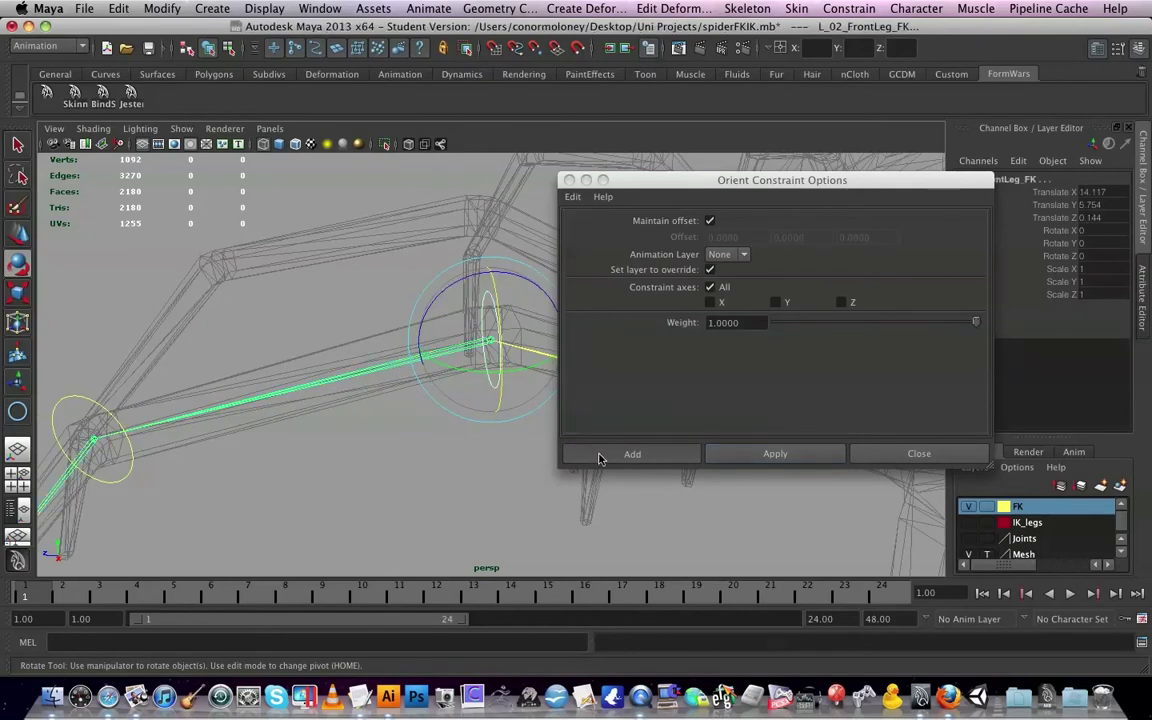
pyautogui.click(783, 456)
pyautogui.click(326, 434)
# Orient-constrain the L_03_FrontLeg_FK joint to the Seg03_Control circle with Maintain offset on
pyautogui.keyDown('alt'); pyautogui.moveTo(274, 437); pyautogui.dragTo(373, 328); pyautogui.keyUp('alt')
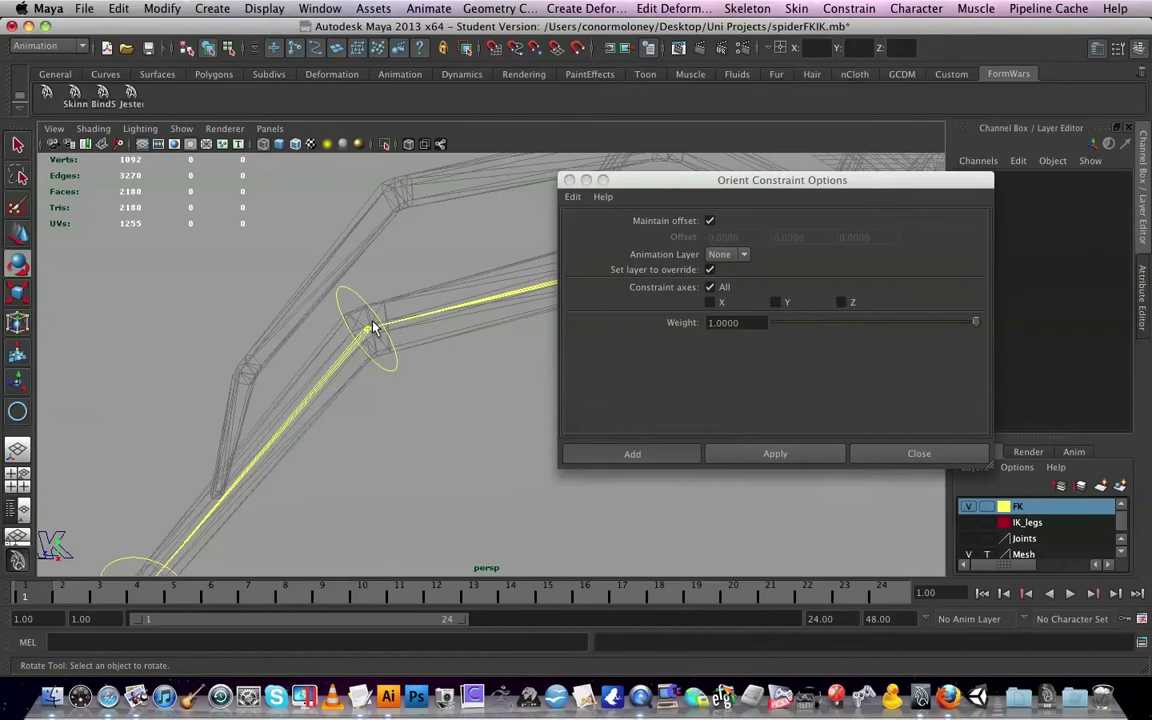
pyautogui.click(343, 327)
pyautogui.keyDown('shift'); pyautogui.click(306, 408); pyautogui.keyUp('shift')
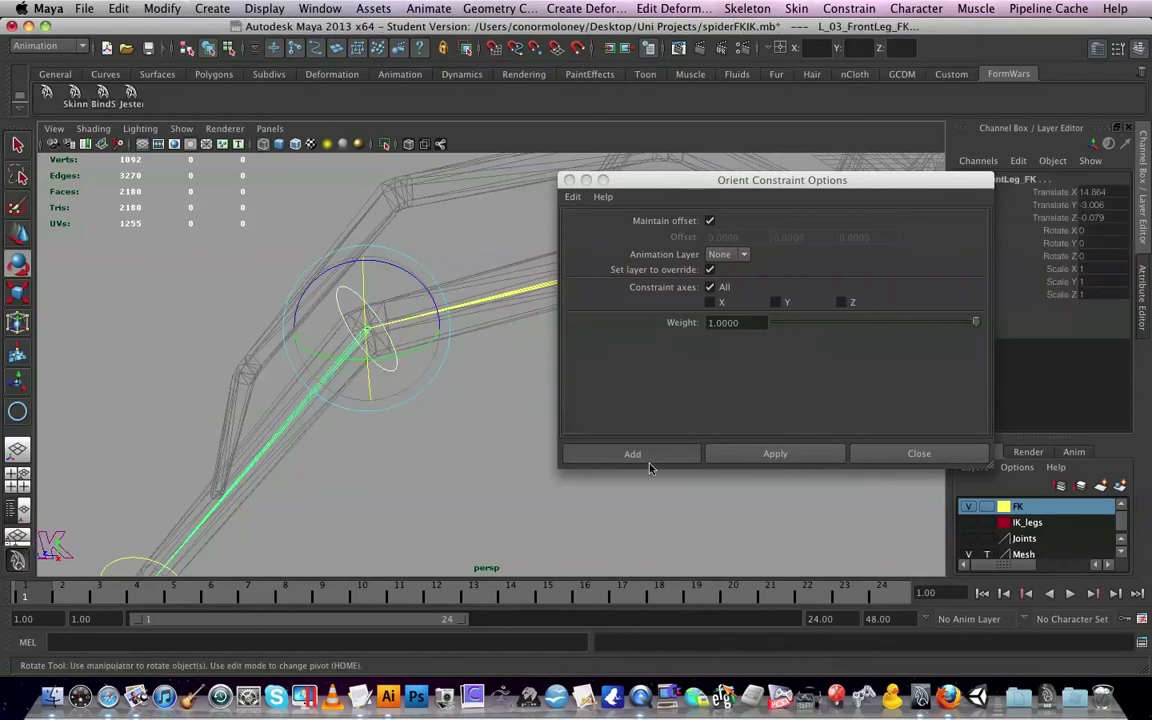
pyautogui.click(773, 453)
pyautogui.keyDown('alt'); pyautogui.moveTo(302, 451); pyautogui.dragTo(262, 440); pyautogui.keyUp('alt')
pyautogui.click(262, 440)
# Check the rotate and move manipulators on the parent group of the Seg04_Control circle at the lowest leg joint
pyautogui.keyDown('alt'); pyautogui.moveTo(262, 440); pyautogui.dragTo(539, 291, button='middle'); pyautogui.keyUp('alt')
pyautogui.scroll(3, 355, 416)
pyautogui.scroll(3, 355, 416)
pyautogui.keyDown('alt'); pyautogui.moveTo(355, 416); pyautogui.dragTo(491, 512, button='middle'); pyautogui.keyUp('alt')
pyautogui.scroll(3, 462, 463)
pyautogui.scroll(5, 491, 512)
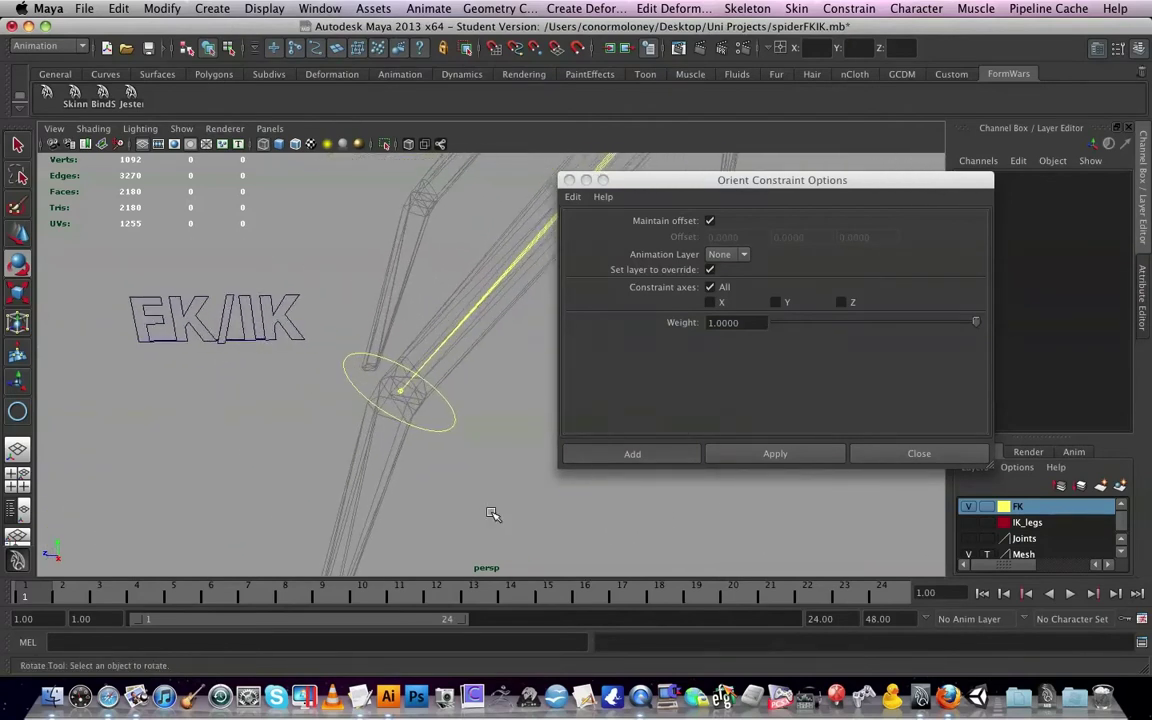
pyautogui.click(434, 448)
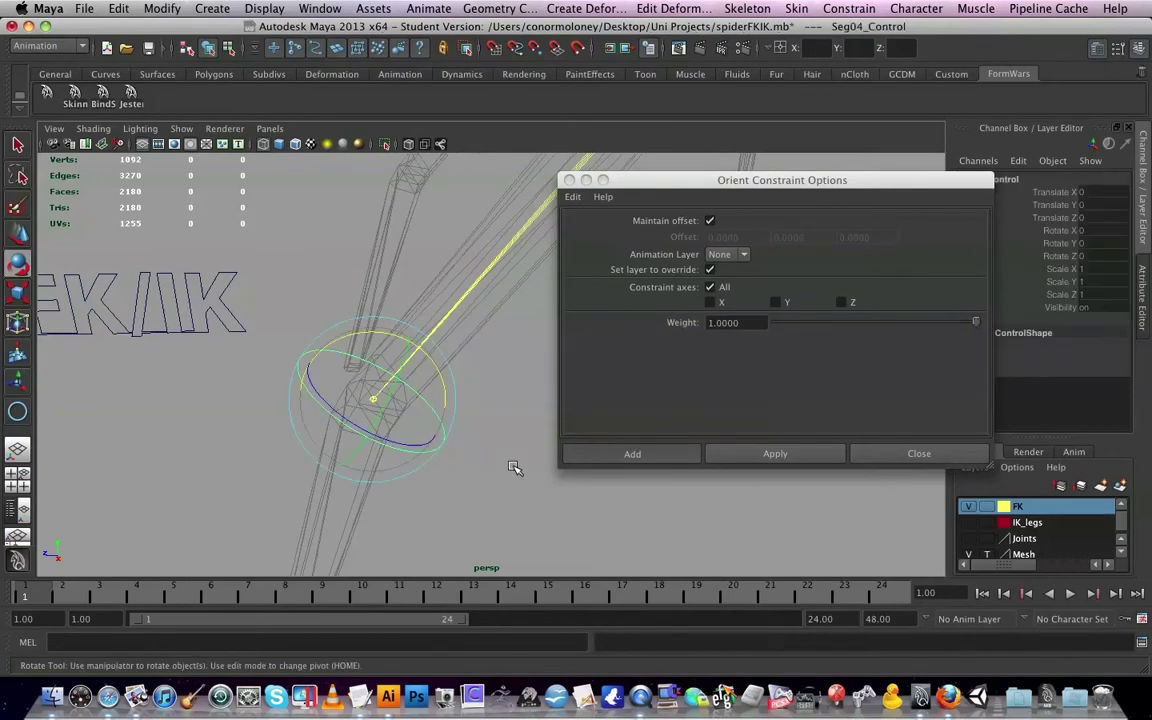
pyautogui.press('Up')
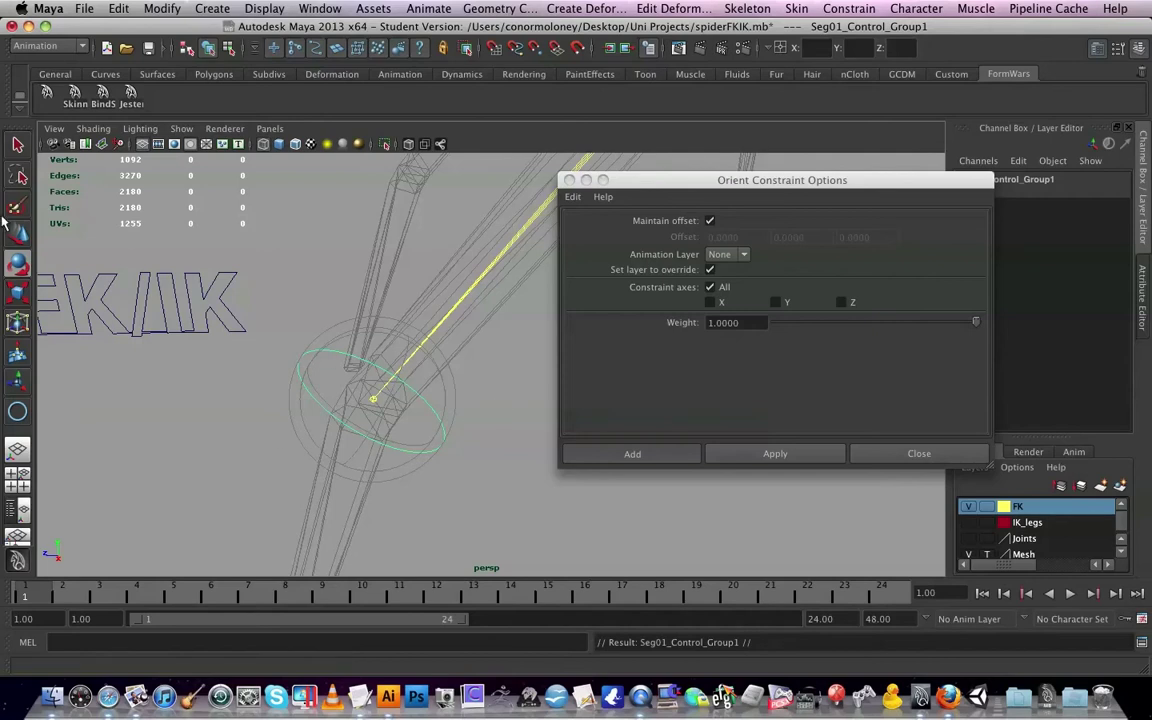
pyautogui.press('w')
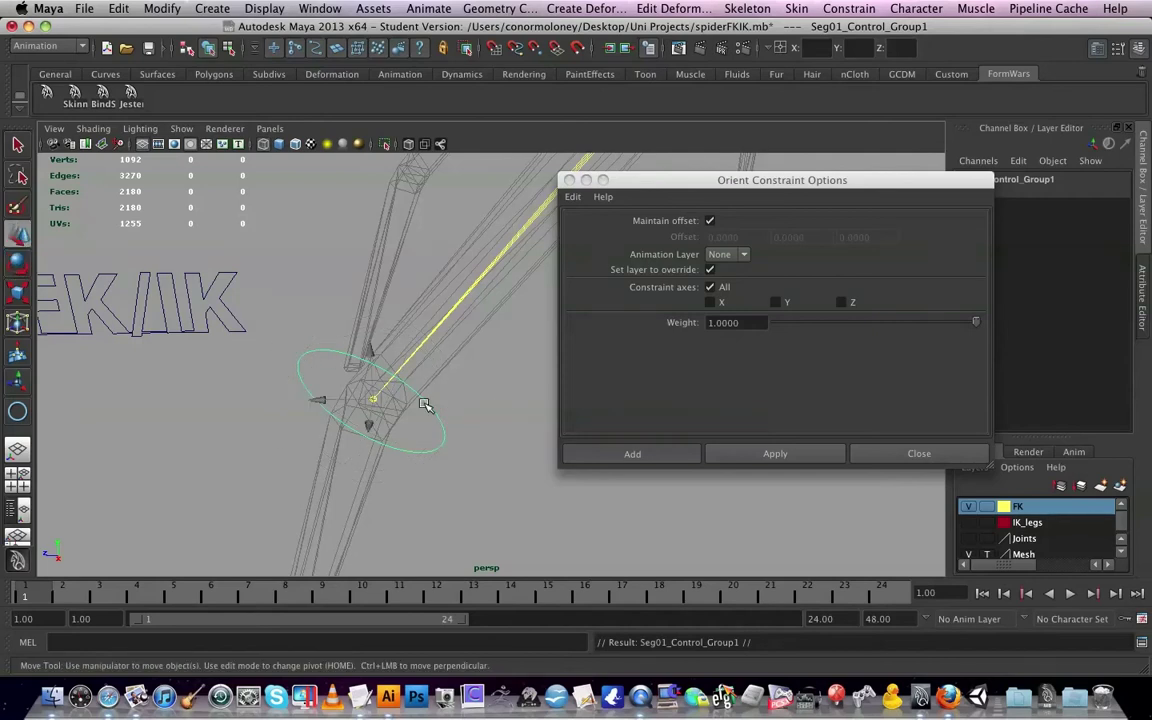
pyautogui.hotkey('ctrl', 'z')
# Orient-constrain the L_04_FrontLeg_FK joint to the Seg04_Control circle with Maintain offset on, and close the constraint options
pyautogui.click(475, 395)
pyautogui.keyDown('alt'); pyautogui.moveTo(475, 395); pyautogui.dragTo(425, 405, button='right'); pyautogui.keyUp('alt')
pyautogui.click(433, 390)
pyautogui.keyDown('alt'); pyautogui.moveTo(478, 404); pyautogui.dragTo(148, 428); pyautogui.keyUp('alt')
pyautogui.scroll(-3, 391, 426)
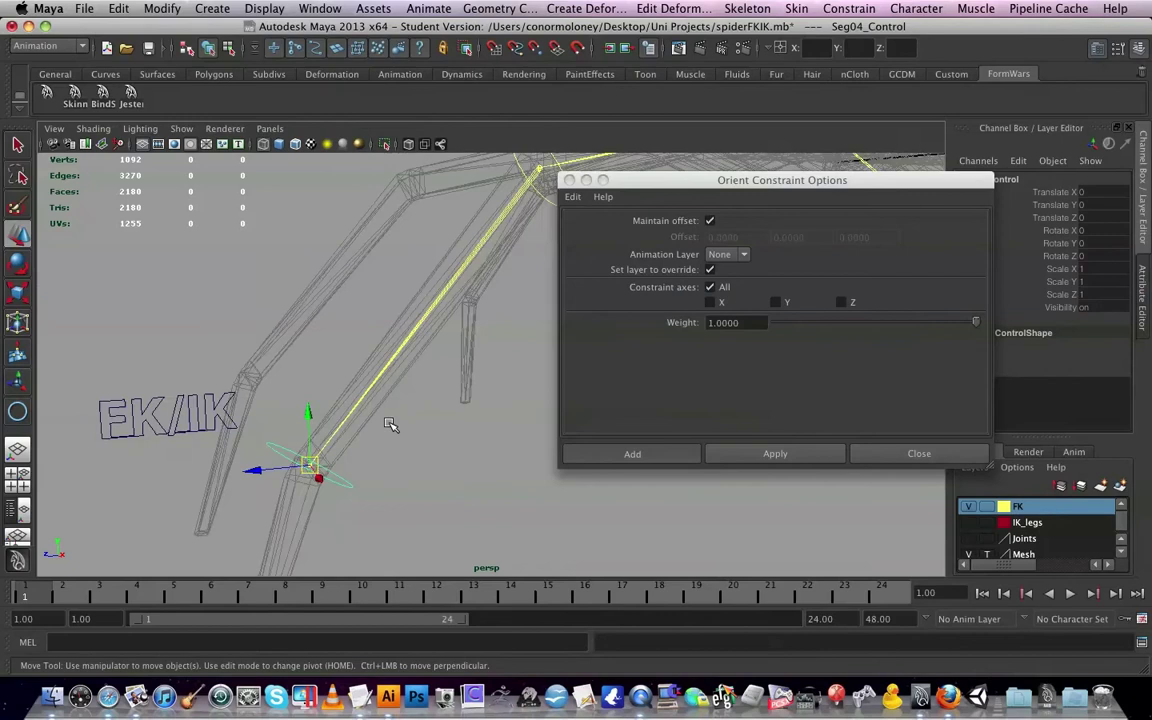
pyautogui.keyDown('alt'); pyautogui.moveTo(414, 409); pyautogui.dragTo(517, 337); pyautogui.keyUp('alt')
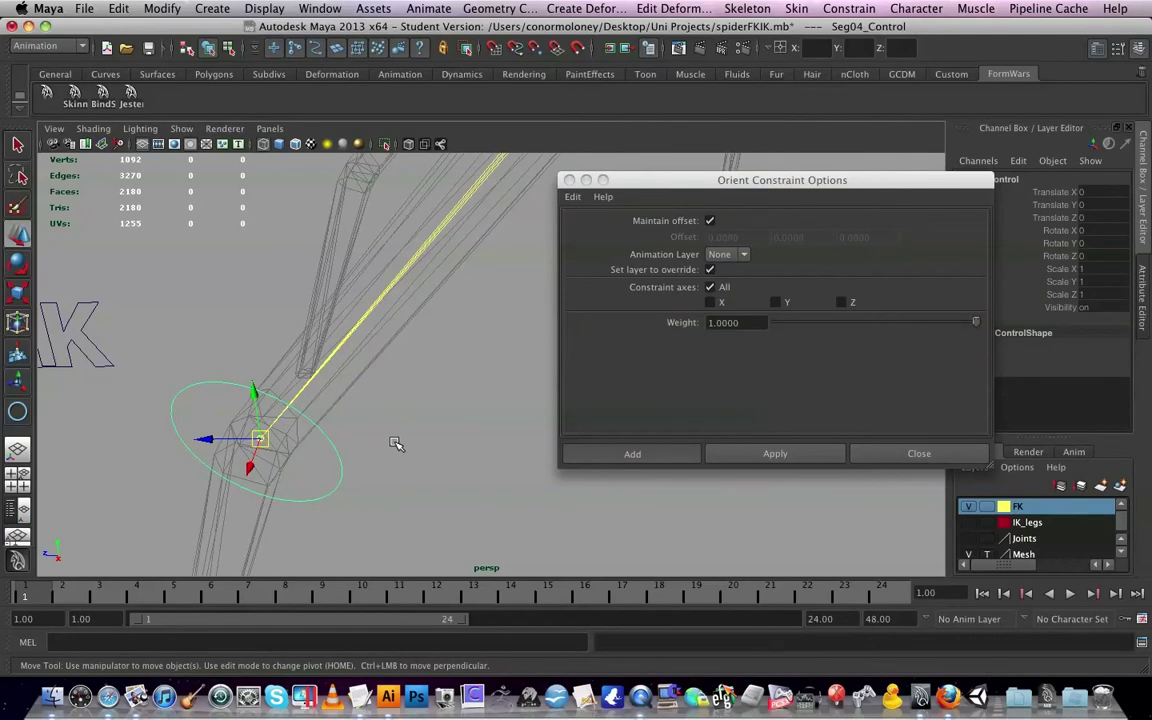
pyautogui.click(330, 400)
pyautogui.click(296, 396)
pyautogui.keyDown('alt'); pyautogui.moveTo(310, 447); pyautogui.dragTo(345, 398); pyautogui.keyUp('alt')
pyautogui.keyDown('alt'); pyautogui.moveTo(330, 413); pyautogui.dragTo(540, 356, button='right'); pyautogui.keyUp('alt')
pyautogui.click(508, 369)
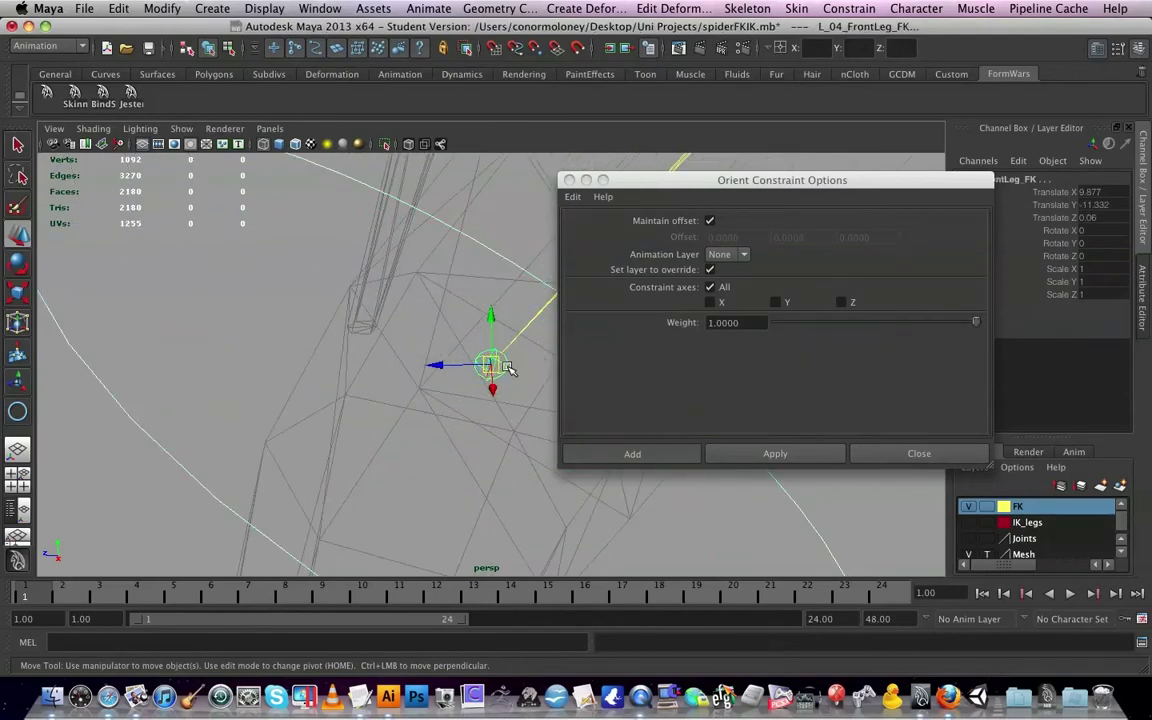
pyautogui.press('f')
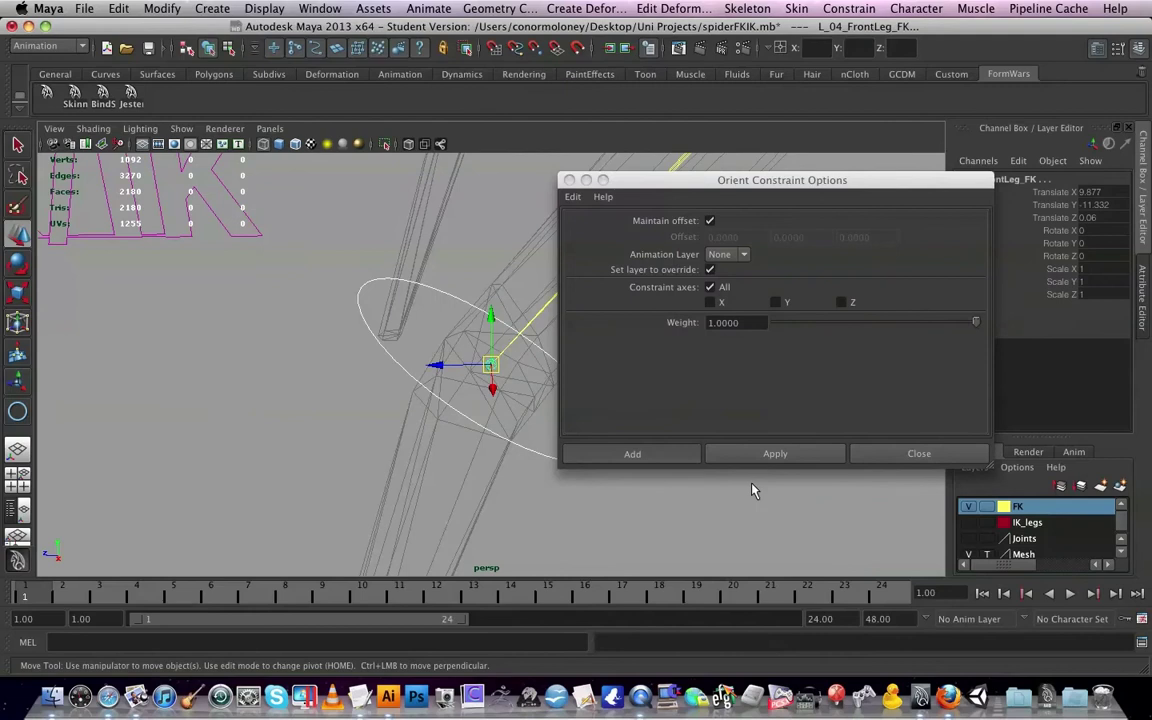
pyautogui.click(777, 455)
pyautogui.click(569, 181)
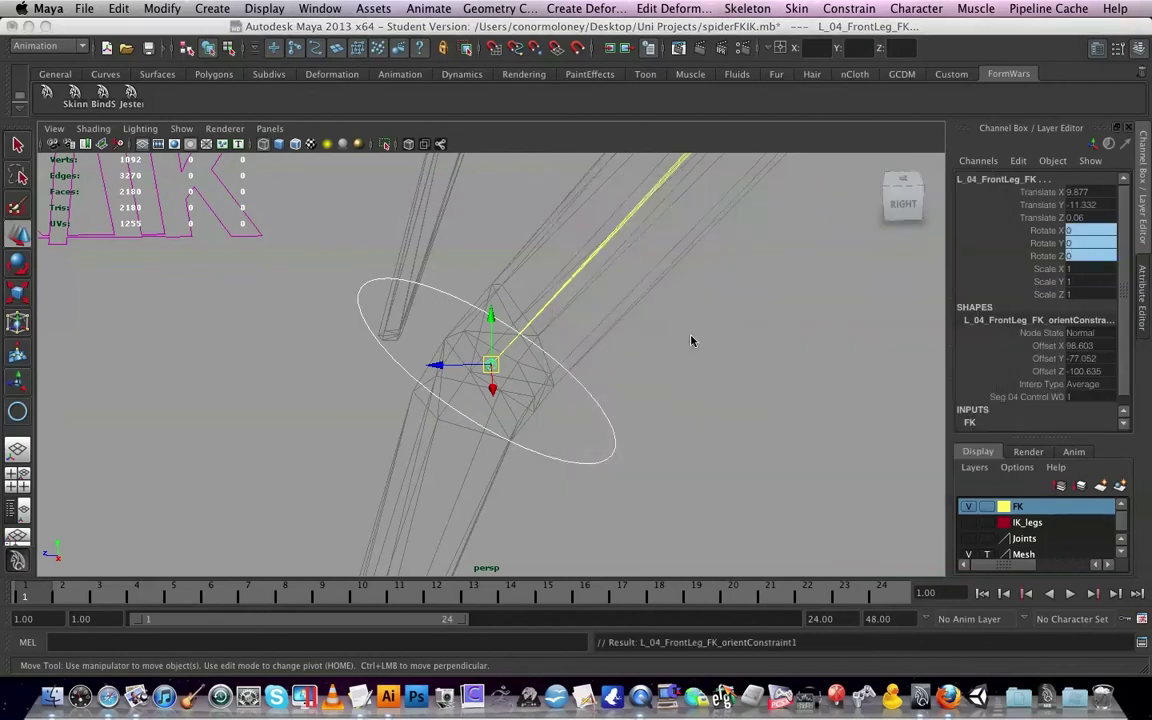
# Rotate the Seg01_Control circle to test how the fully constrained FK leg follows, and undo the rotation
pyautogui.scroll(-5, 689, 337)
pyautogui.keyDown('alt'); pyautogui.moveTo(710, 337); pyautogui.dragTo(474, 420); pyautogui.keyUp('alt')
pyautogui.scroll(1, 473, 420)
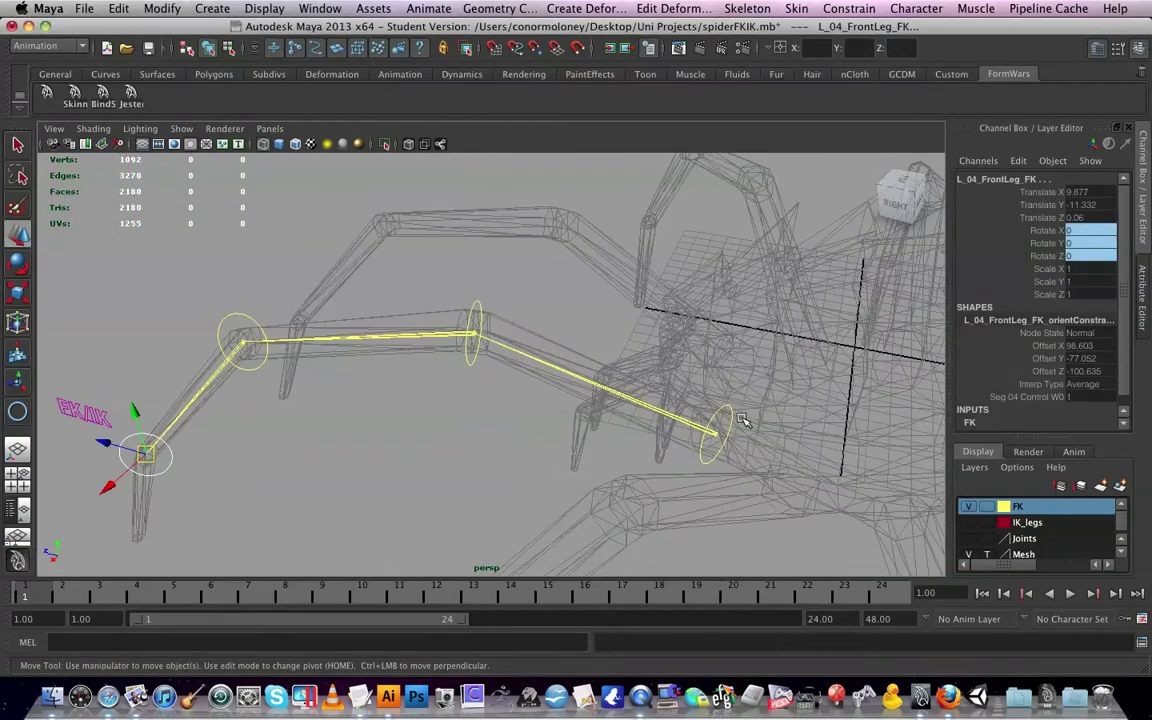
pyautogui.click(723, 412)
pyautogui.click(19, 262)
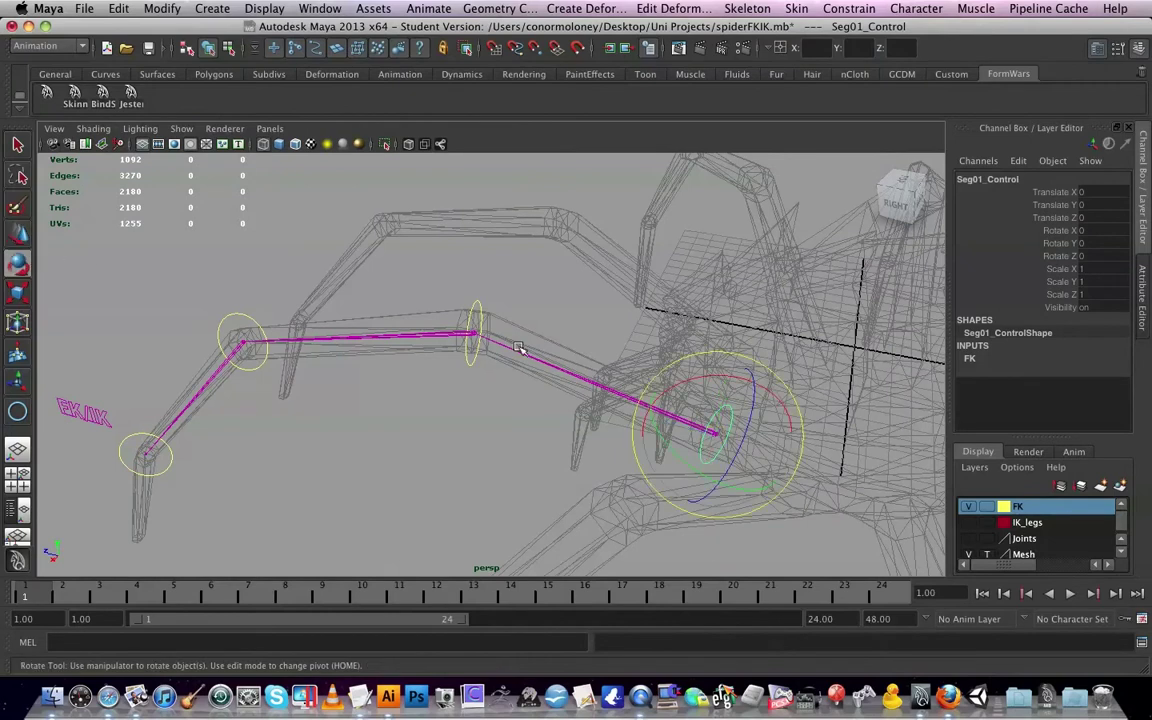
pyautogui.moveTo(724, 395); pyautogui.dragTo(741, 420)
pyautogui.press('super+z')
pyautogui.click(599, 329)
pyautogui.scroll(5, 661, 336)
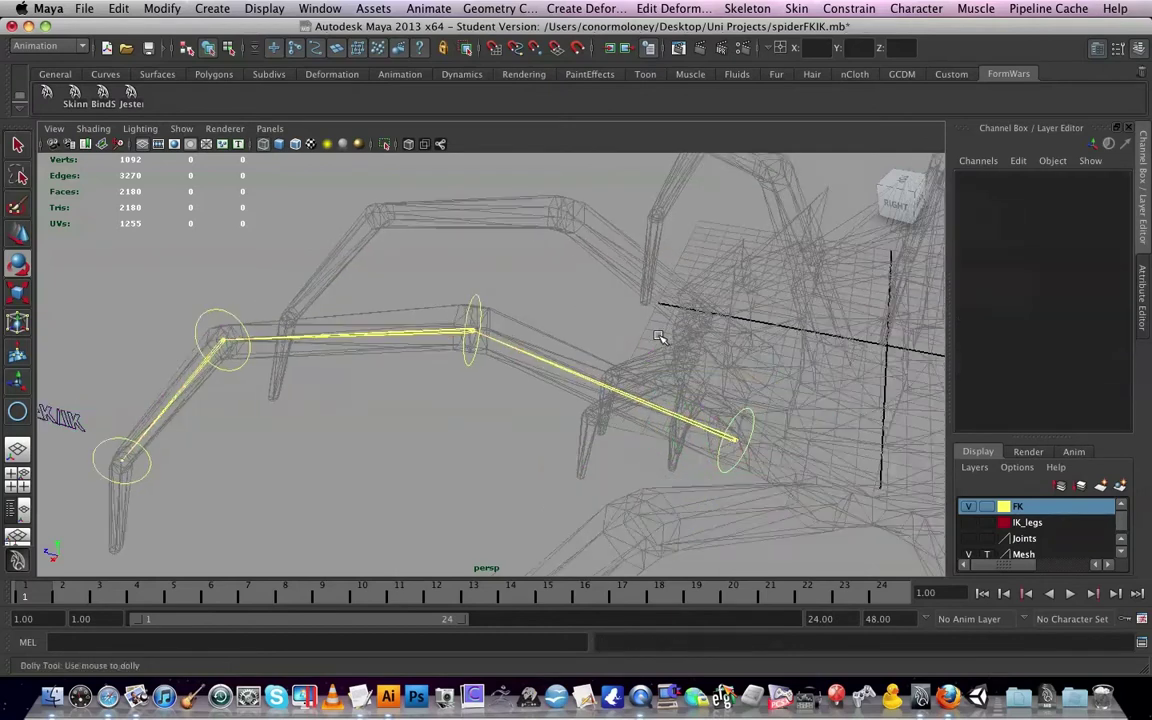
# Examine the Seg01_Control circle at the base of the front left leg and the parent group above it
pyautogui.keyDown('alt'); pyautogui.moveTo(668, 331); pyautogui.dragTo(699, 324); pyautogui.keyUp('alt')
pyautogui.scroll(-8, 699, 324)
pyautogui.scroll(10, 631, 350)
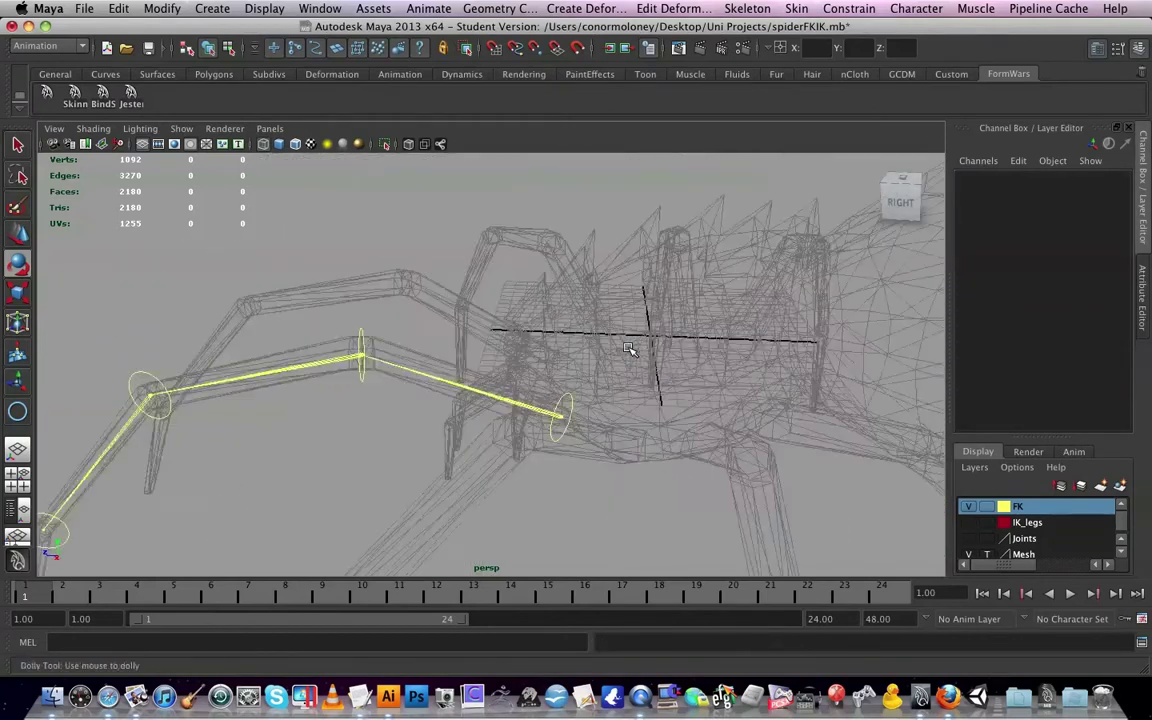
pyautogui.scroll(-5, 630, 349)
pyautogui.moveTo(632, 350)
pyautogui.keyDown('alt'); pyautogui.mouseDown()
pyautogui.moveTo(648, 334)
pyautogui.moveTo(653, 345)
pyautogui.mouseUp(); pyautogui.keyUp('alt')
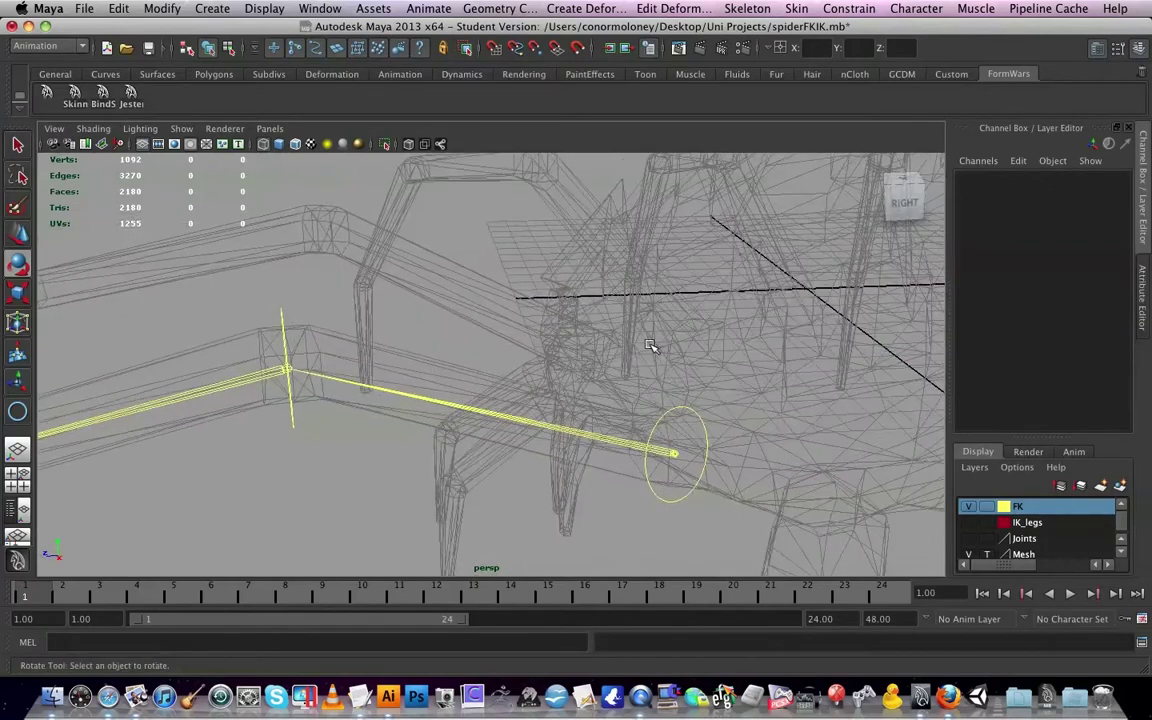
pyautogui.scroll(-2, 637, 357)
pyautogui.click(659, 409)
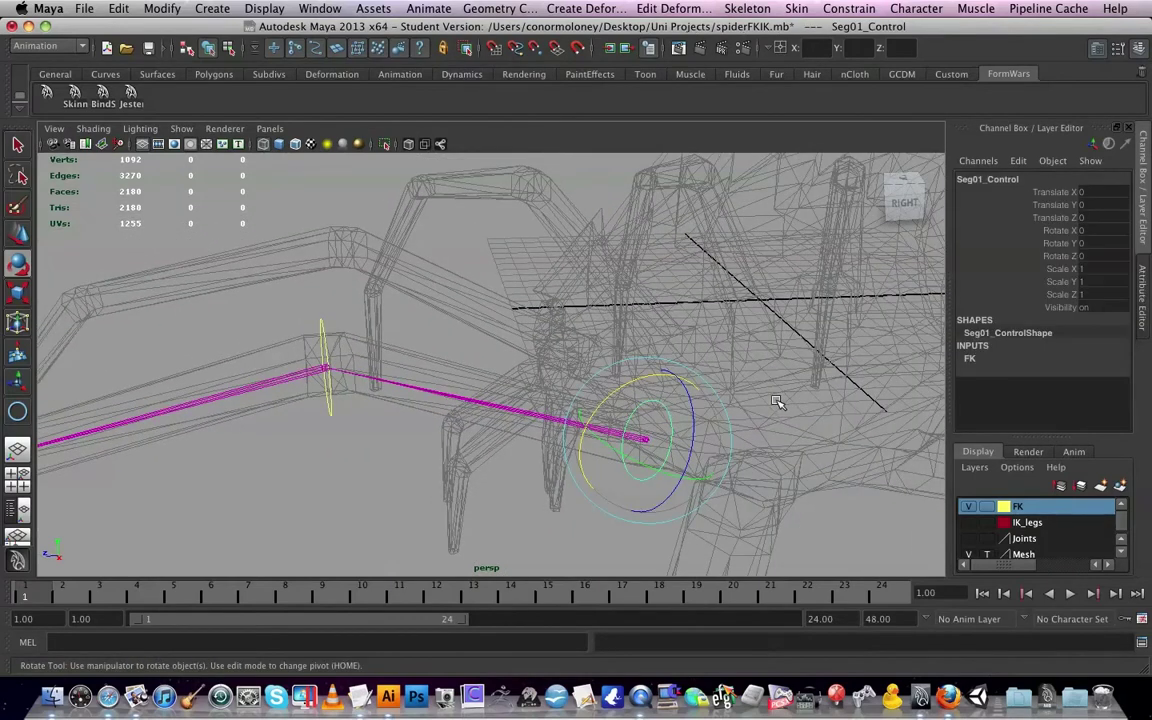
pyautogui.hotkey('ctrl', 'g')
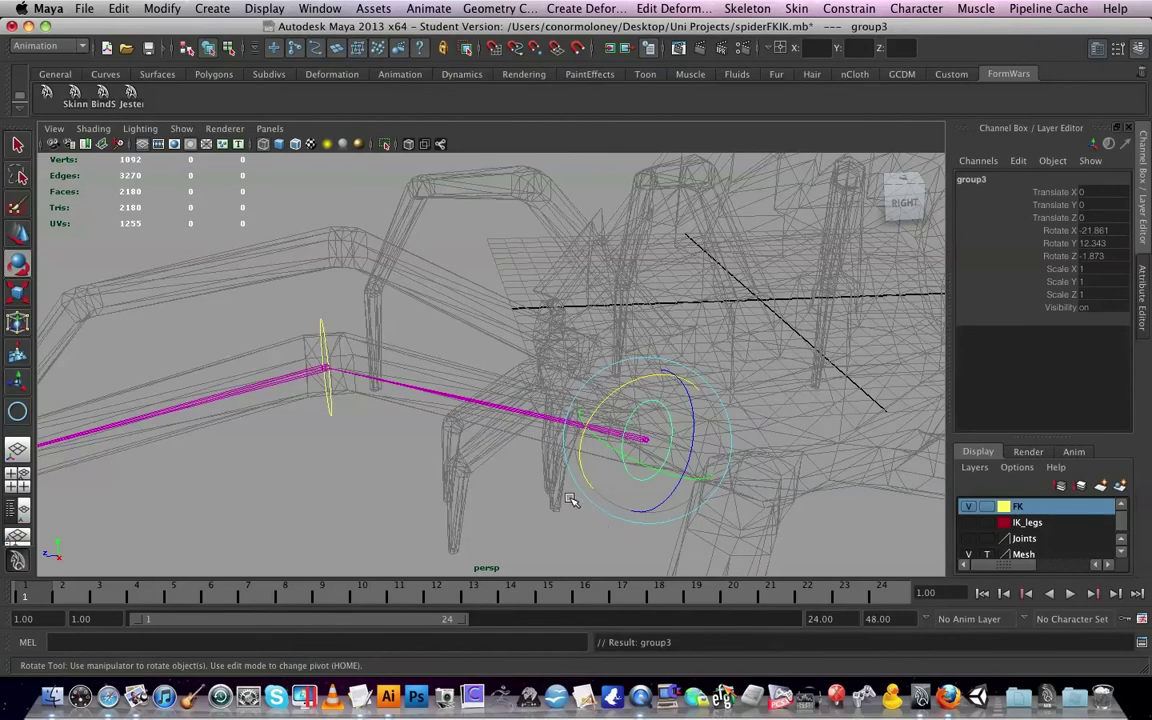
pyautogui.click(535, 505)
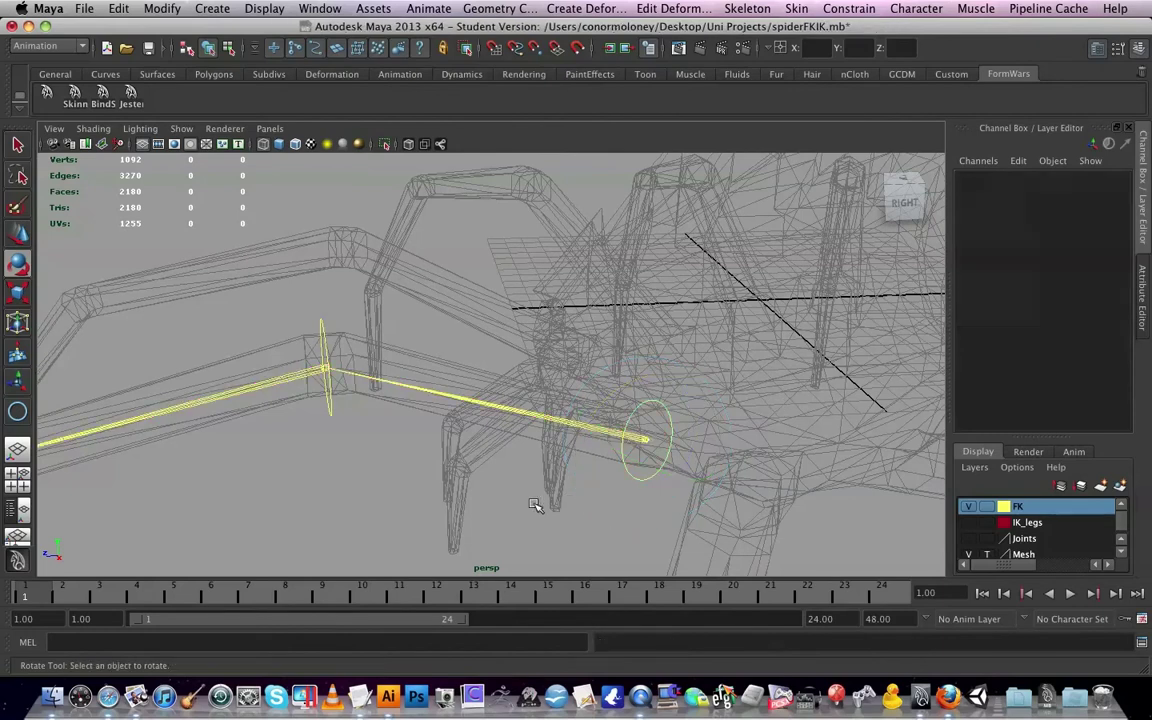
pyautogui.click(667, 411)
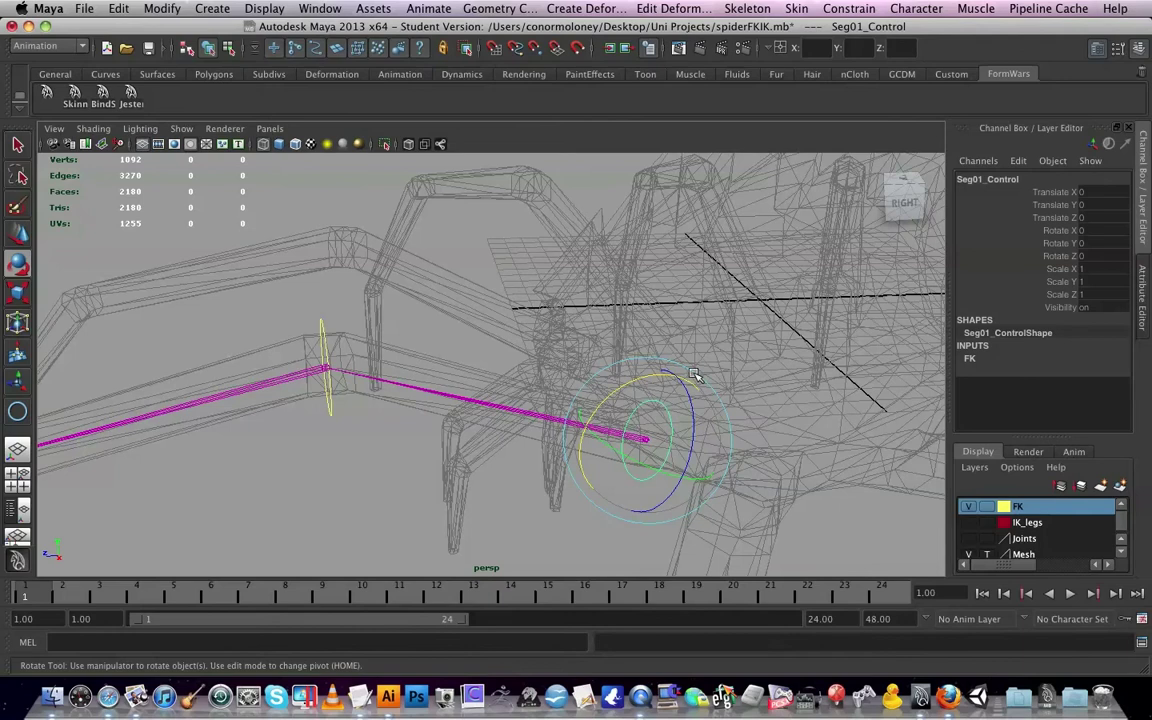
pyautogui.click(524, 470)
pyautogui.keyDown('alt'); pyautogui.moveTo(643, 437); pyautogui.dragTo(617, 449); pyautogui.keyUp('alt')
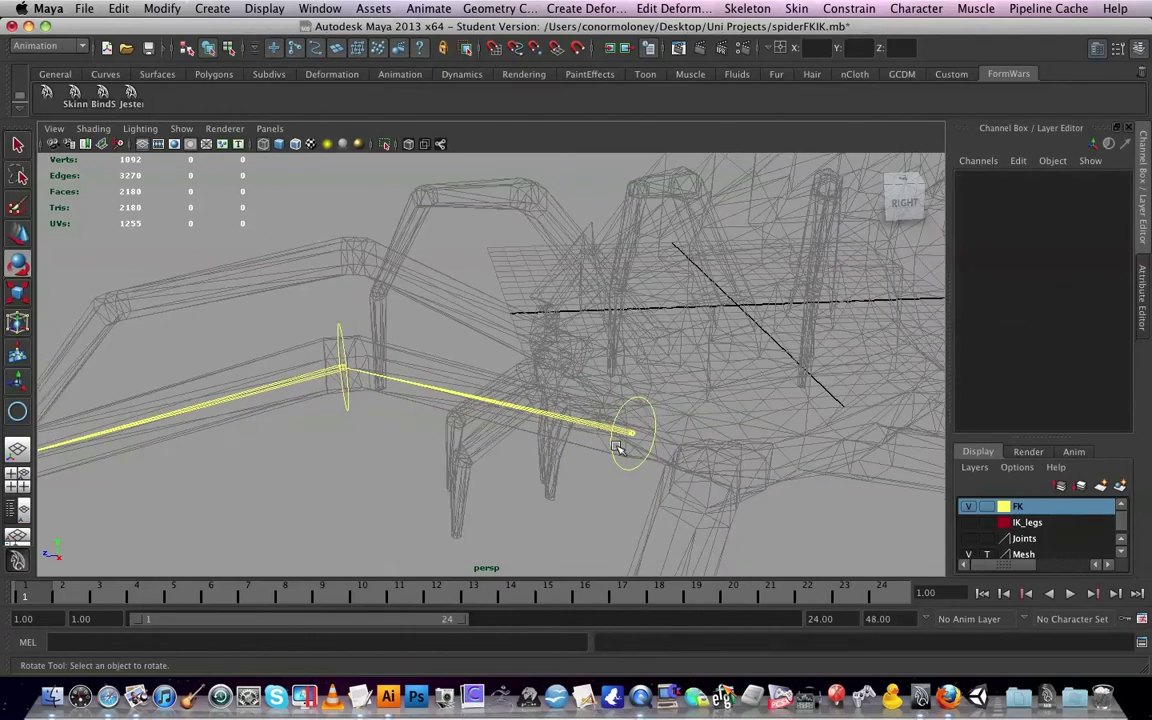
# Parent the Seg02_Control circle's group to the Seg01_Control circle
pyautogui.click(340, 330)
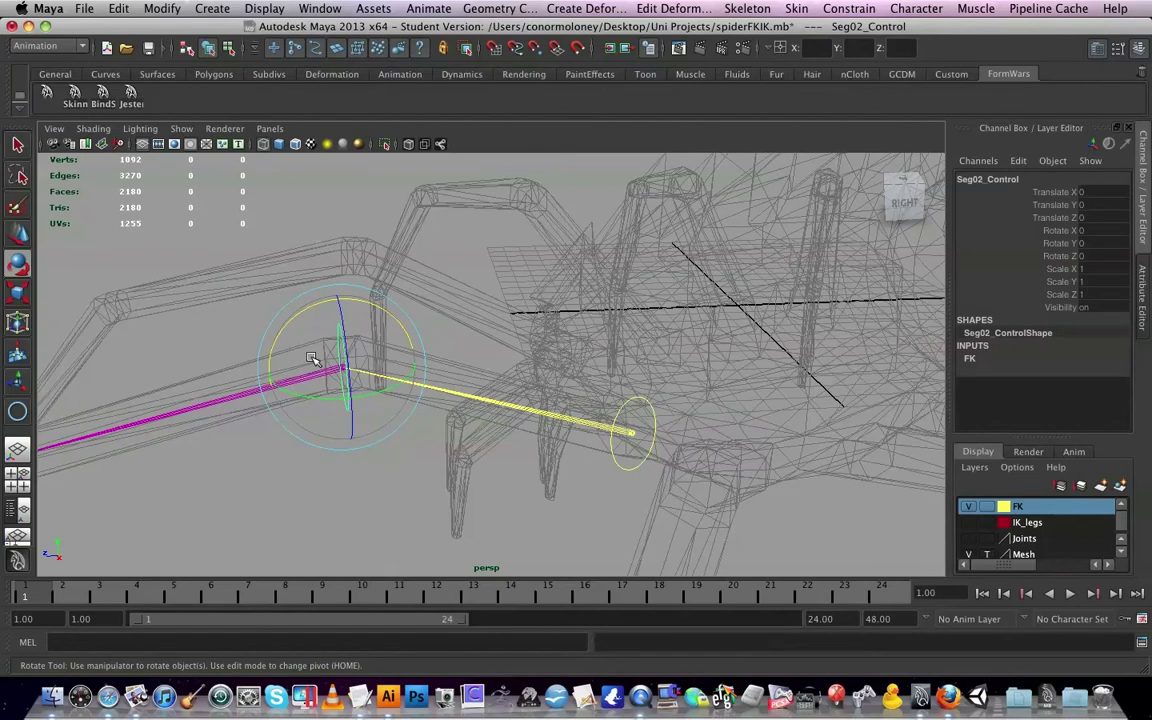
pyautogui.hotkey('ctrl', 'g')
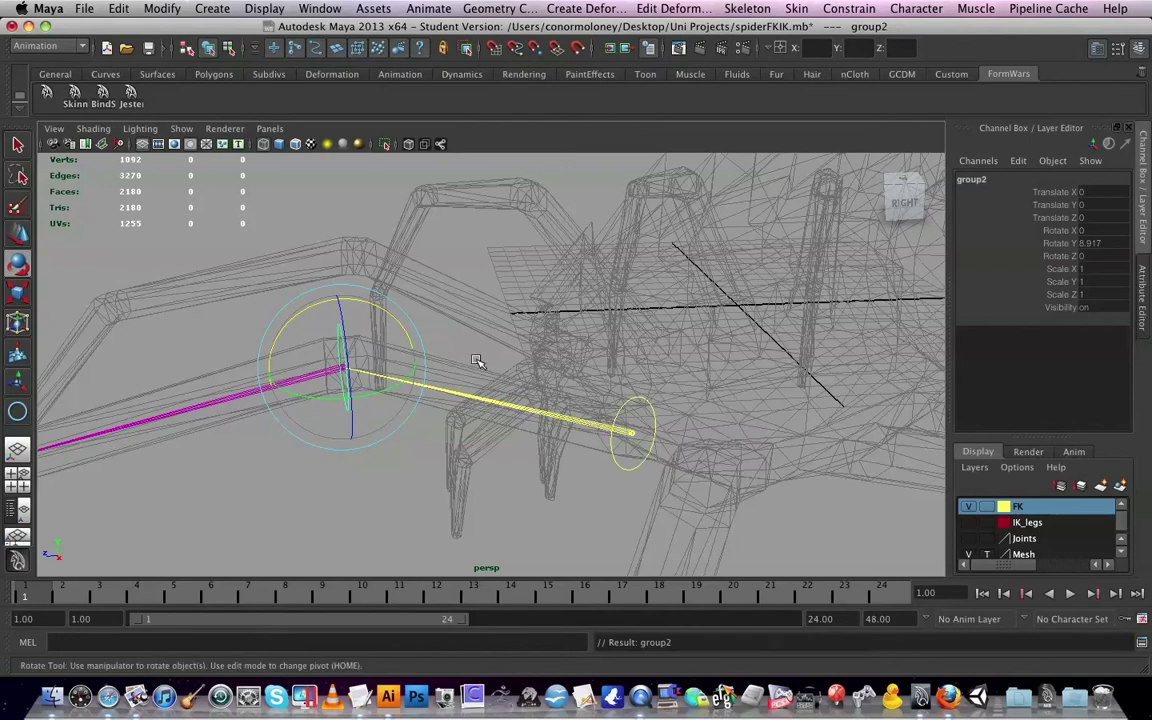
pyautogui.click(612, 457)
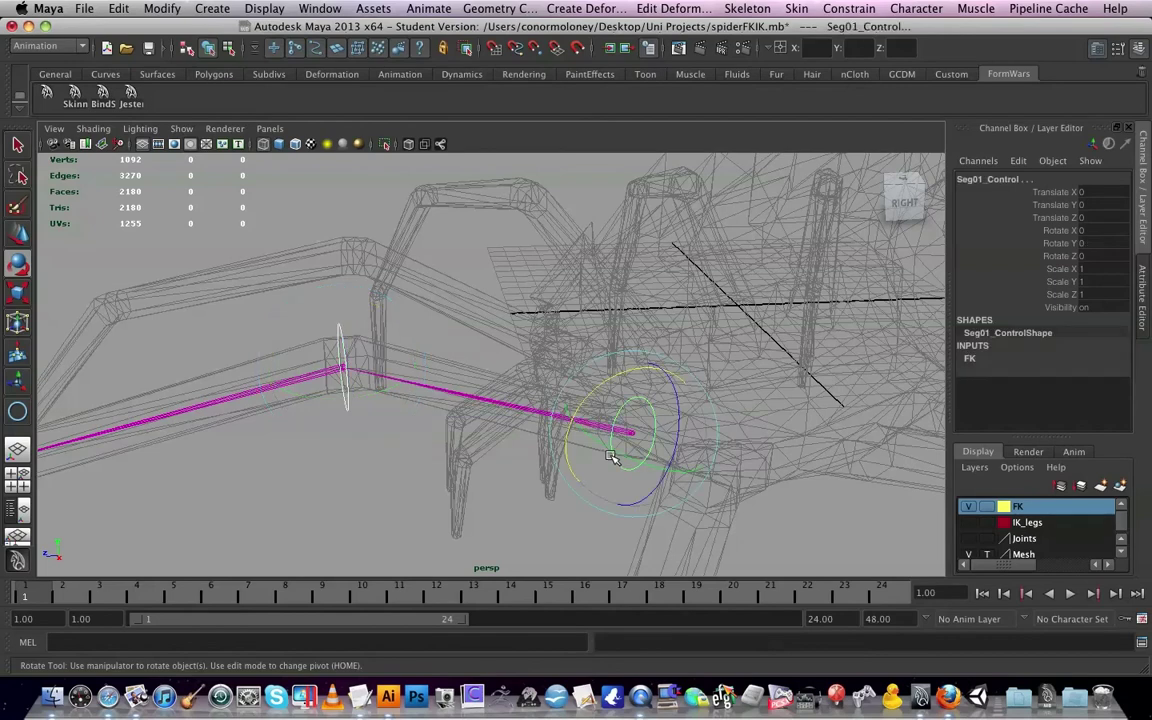
pyautogui.click(118, 8)
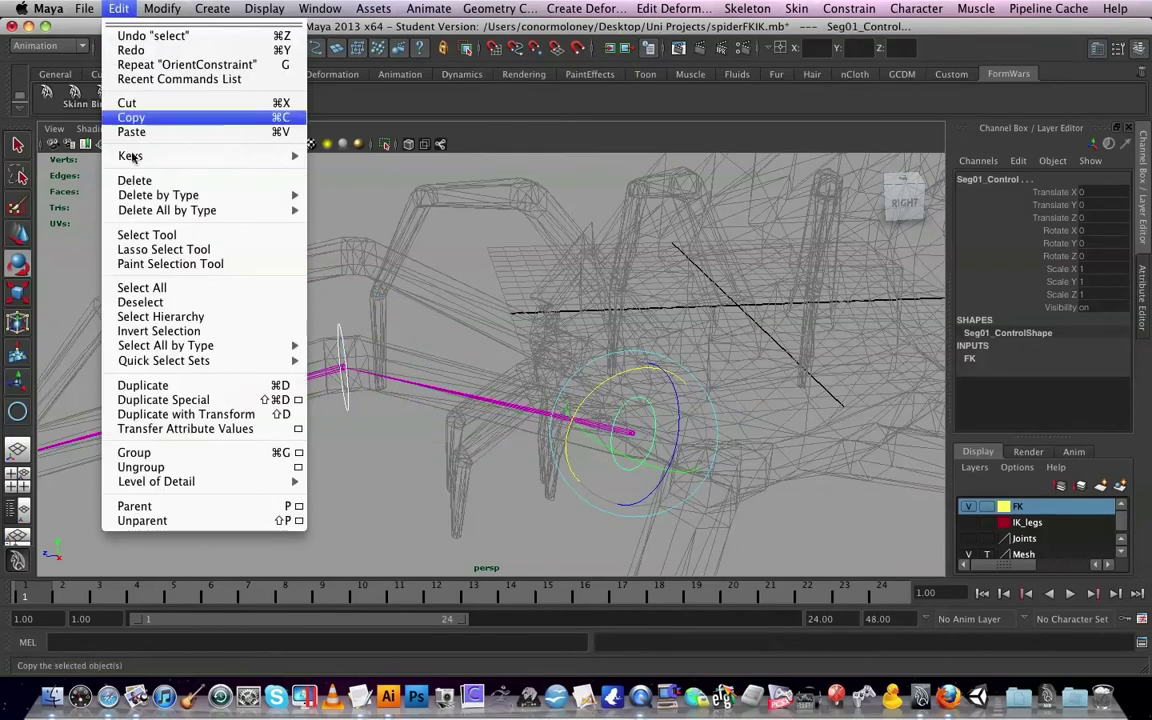
pyautogui.click(134, 506)
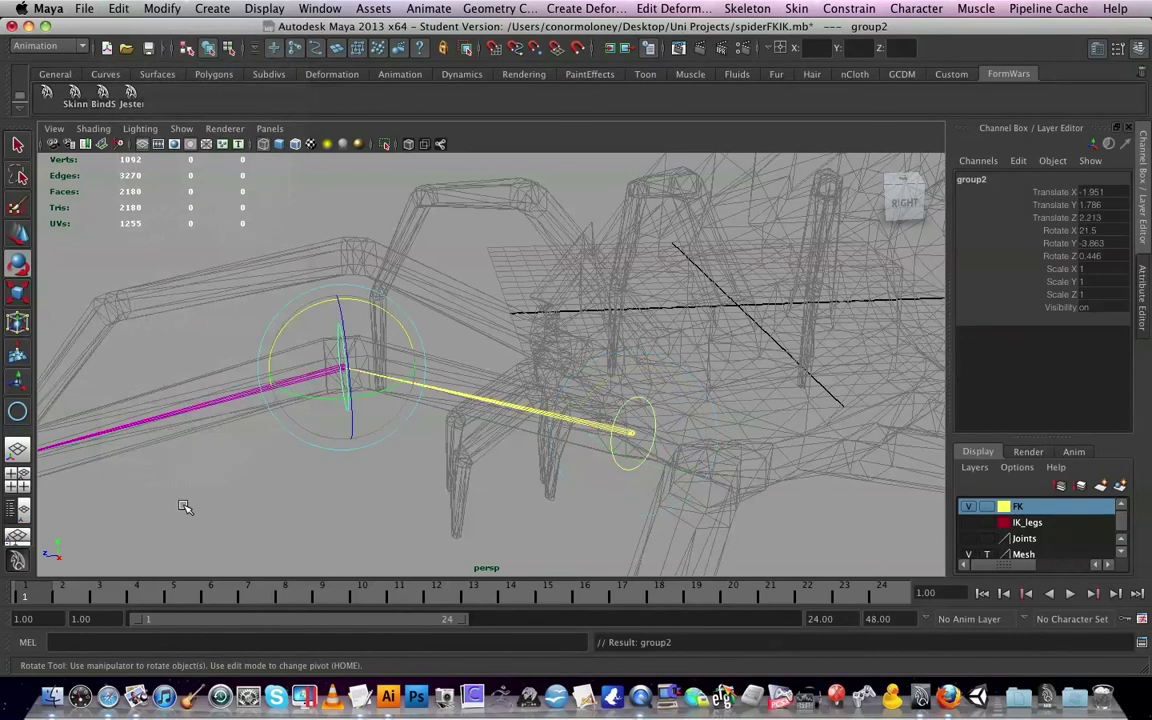
pyautogui.click(504, 496)
# Parent the Seg03_Control circle's group to the Seg02_Control circle
pyautogui.keyDown('alt'); pyautogui.moveTo(442, 499); pyautogui.dragTo(391, 499); pyautogui.keyUp('alt')
pyautogui.keyDown('alt'); pyautogui.moveTo(391, 499); pyautogui.dragTo(581, 496, button='middle'); pyautogui.keyUp('alt')
pyautogui.keyDown('alt'); pyautogui.moveTo(581, 496); pyautogui.dragTo(610, 500, button='right'); pyautogui.keyUp('alt')
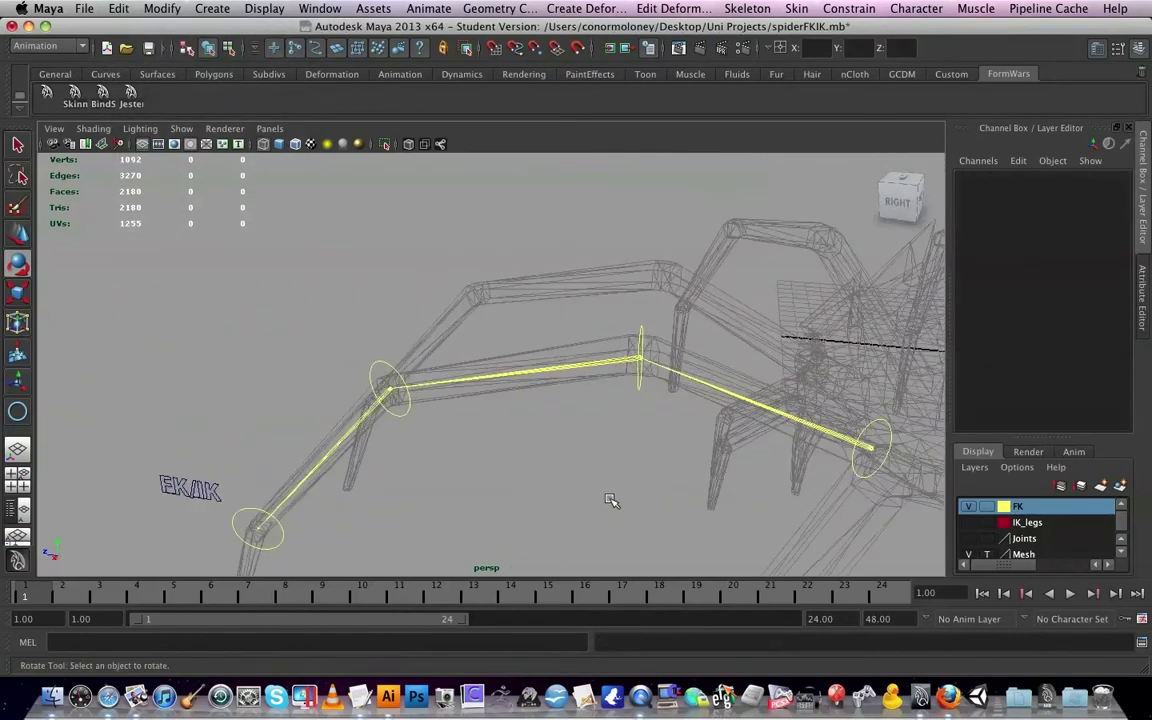
pyautogui.keyDown('alt'); pyautogui.moveTo(611, 500); pyautogui.dragTo(617, 447, button='middle'); pyautogui.keyUp('alt')
pyautogui.click(456, 310)
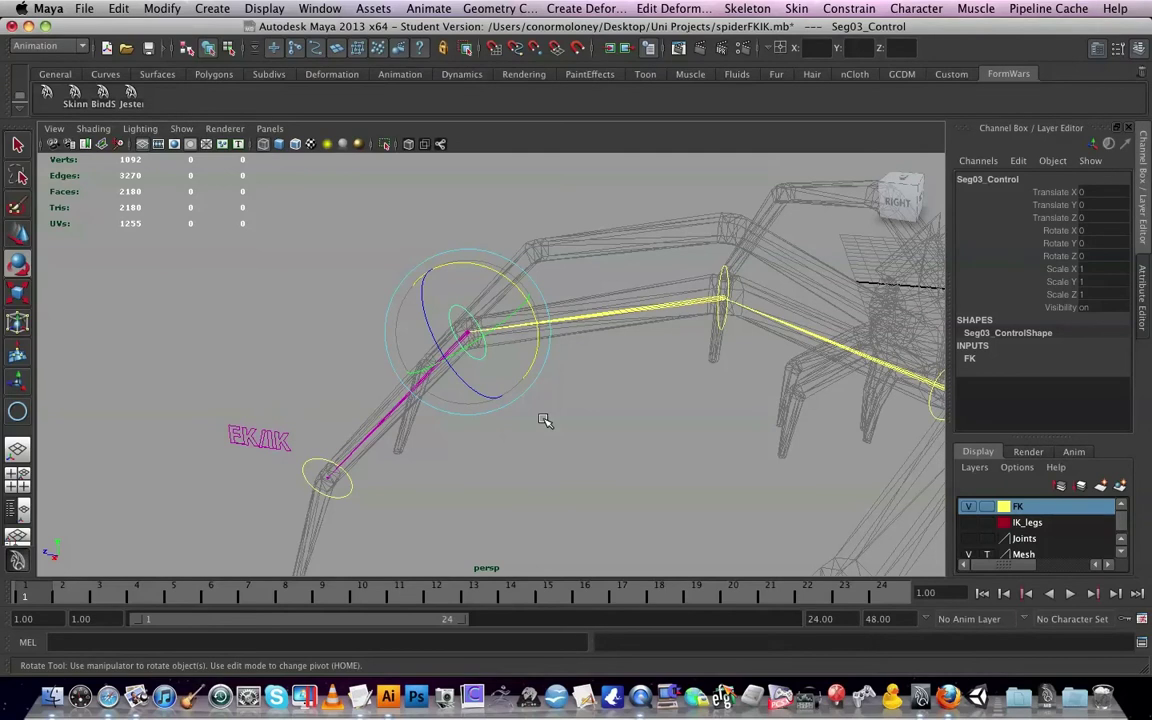
pyautogui.press('super+g')
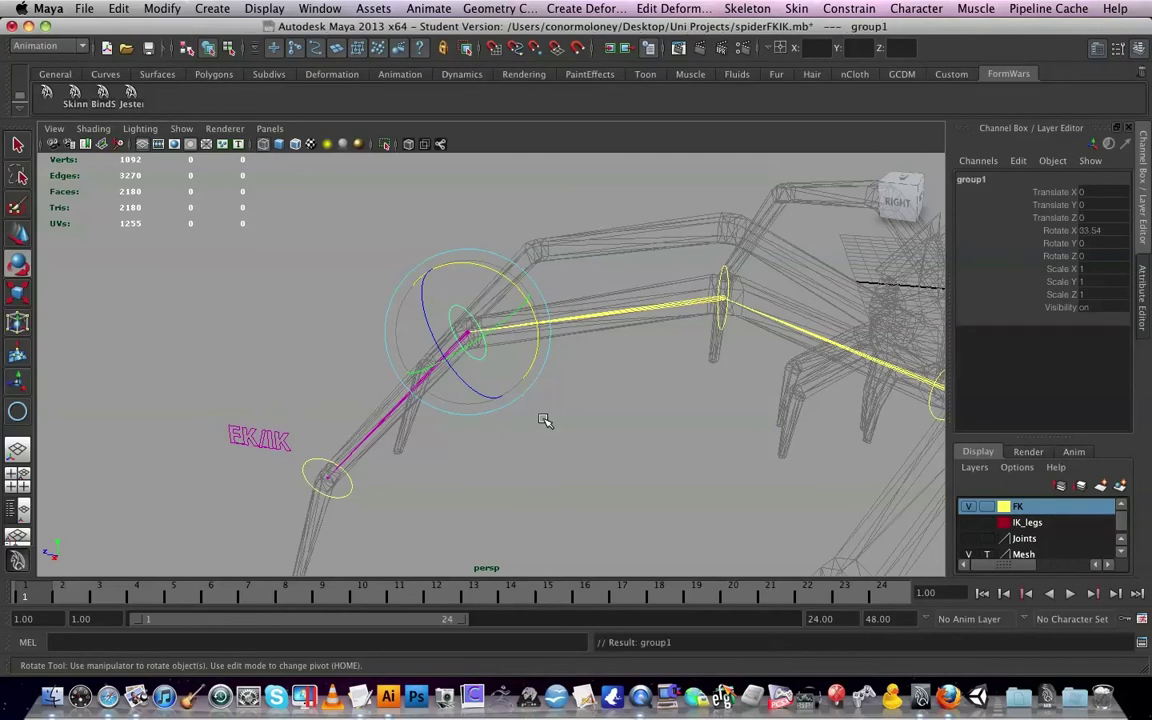
pyautogui.click(720, 327)
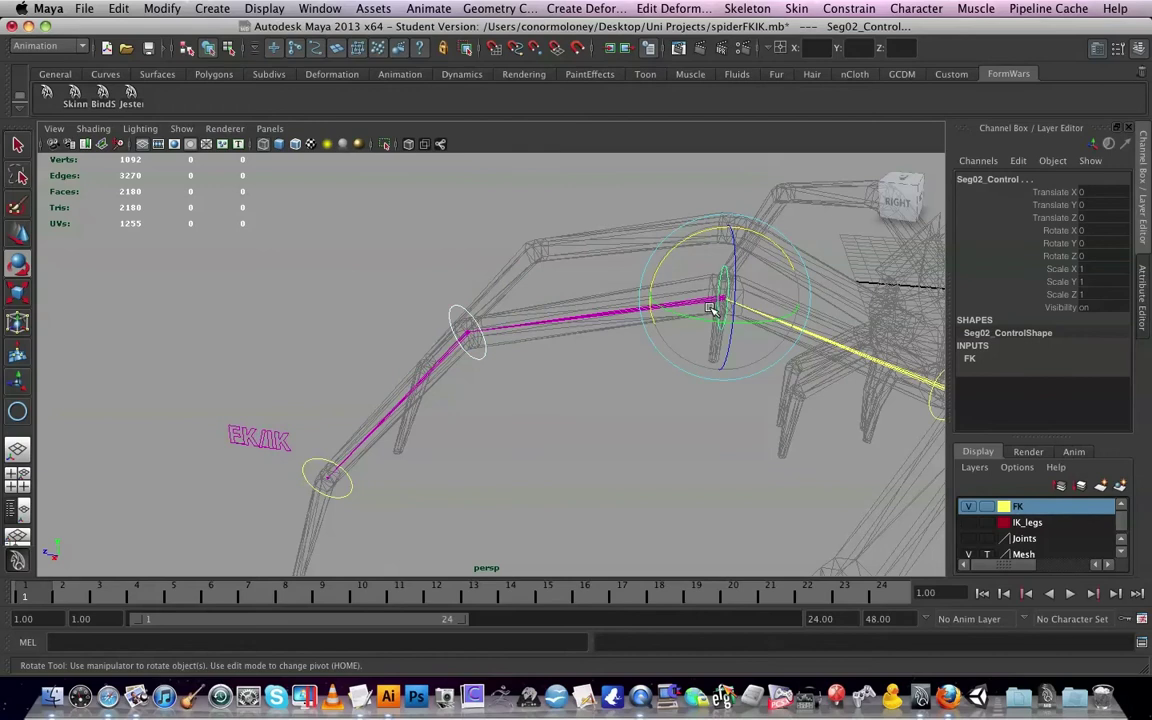
pyautogui.hotkey('ctrl', 'g')
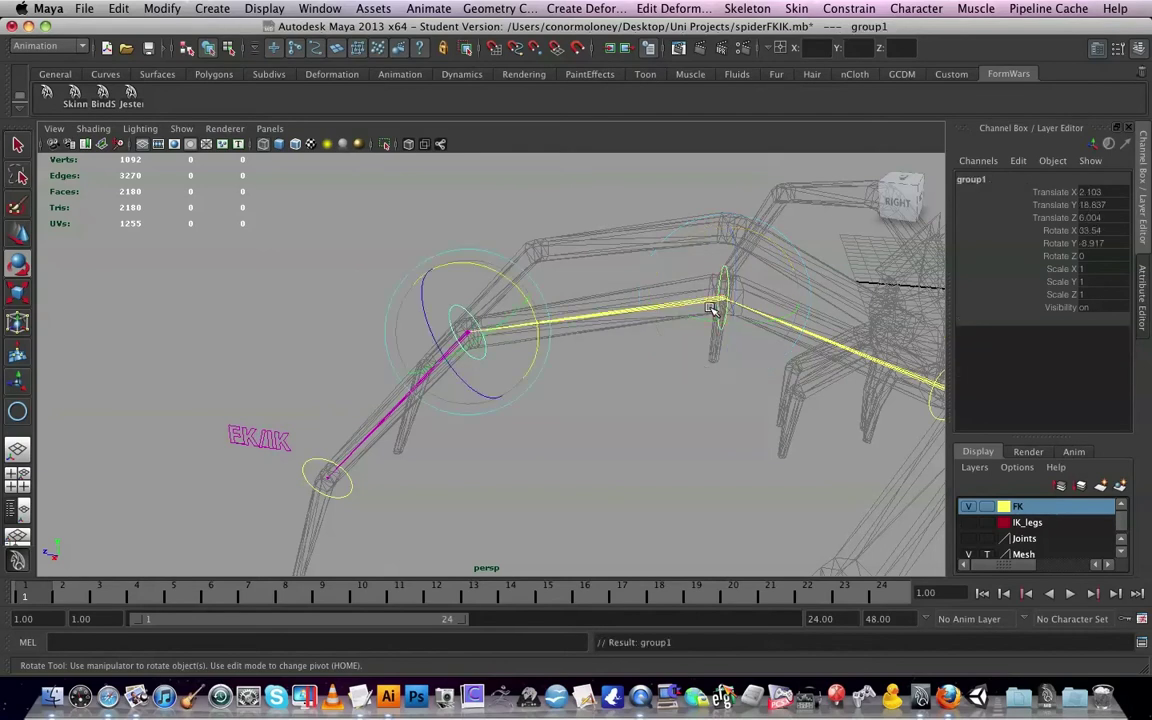
pyautogui.click(395, 501)
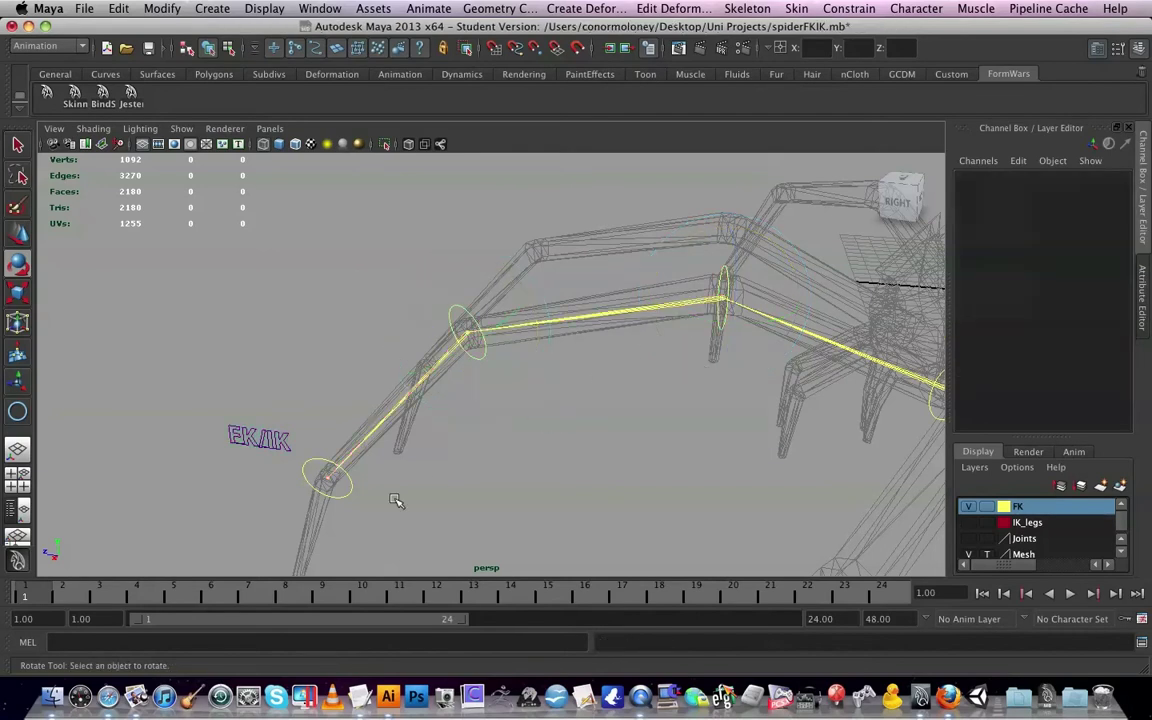
# Try to parent Seg01_Control_Group, the group above the Seg04_Control circle, to the Seg03_Control circle
pyautogui.click(309, 465)
pyautogui.press('Up')
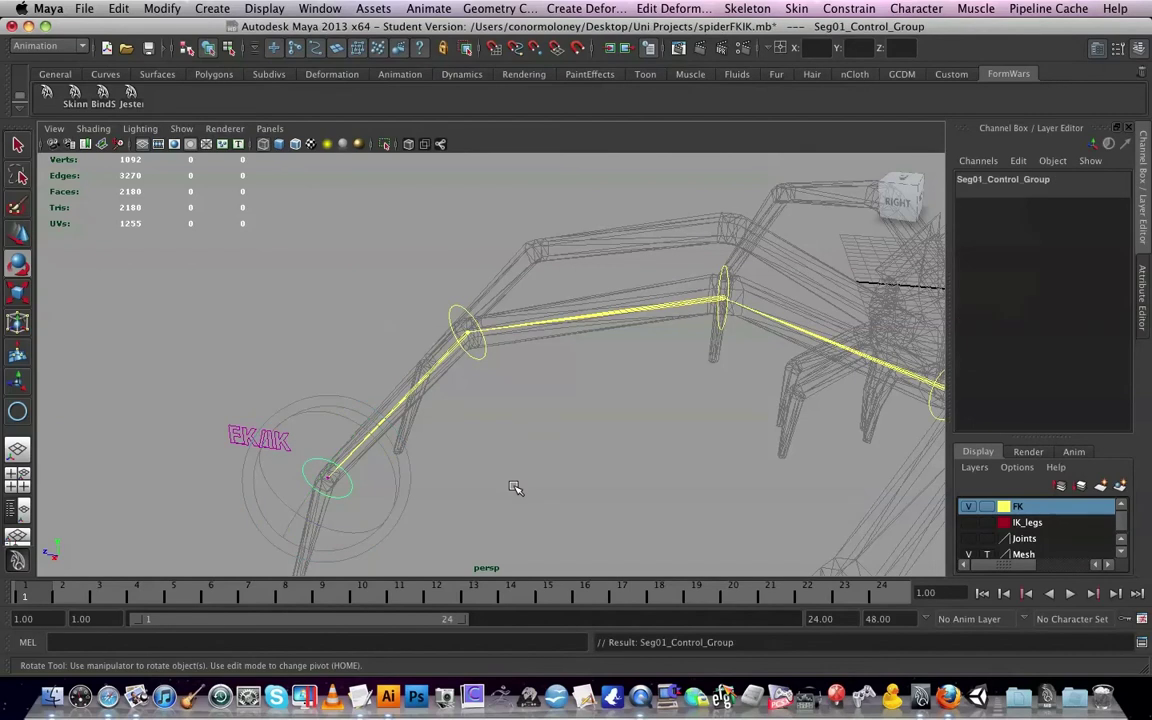
pyautogui.click(483, 358)
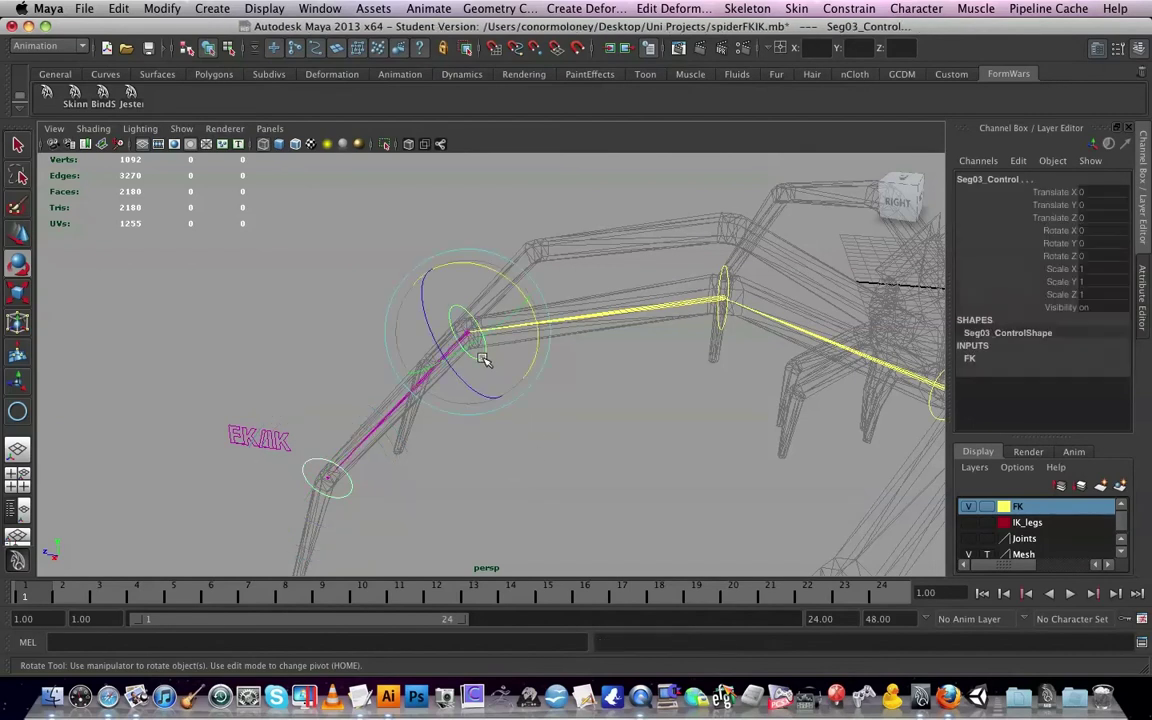
pyautogui.press('Up')
pyautogui.click(681, 427)
# Test the FK hierarchy by rotating the Seg01_Control circle and the circle at the second leg joint, and undo the rotations
pyautogui.keyDown('alt'); pyautogui.moveTo(681, 427); pyautogui.dragTo(822, 393); pyautogui.keyUp('alt')
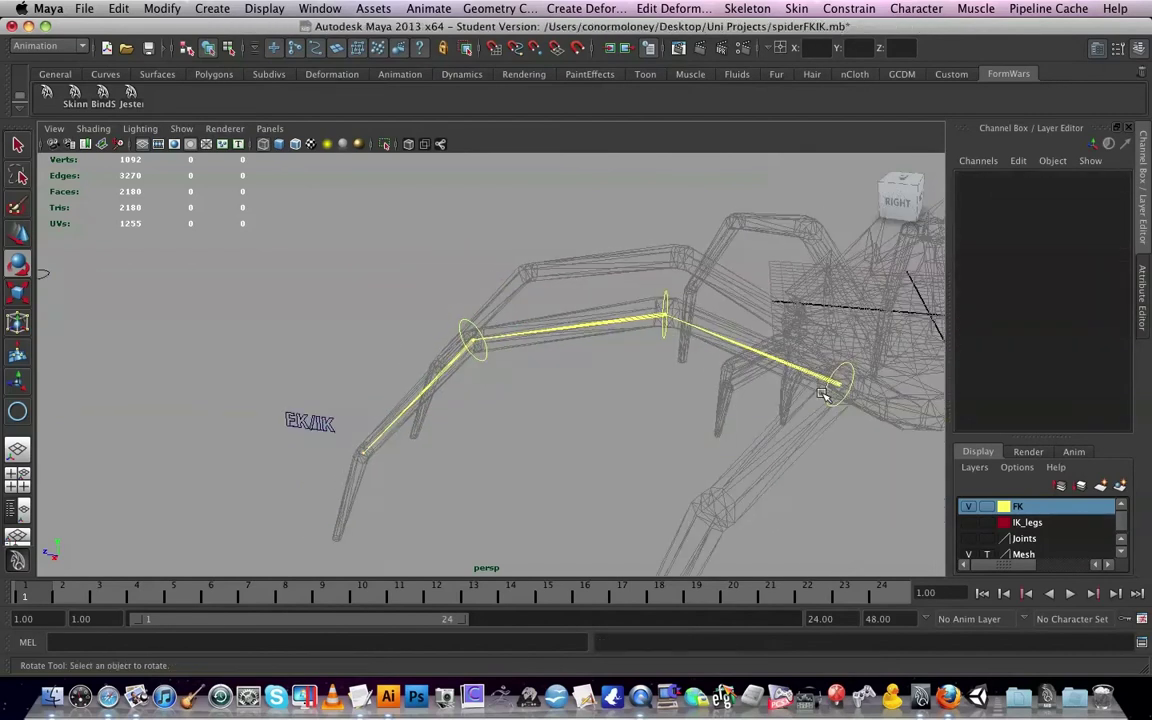
pyautogui.click(848, 370)
pyautogui.moveTo(815, 330); pyautogui.dragTo(685, 375)
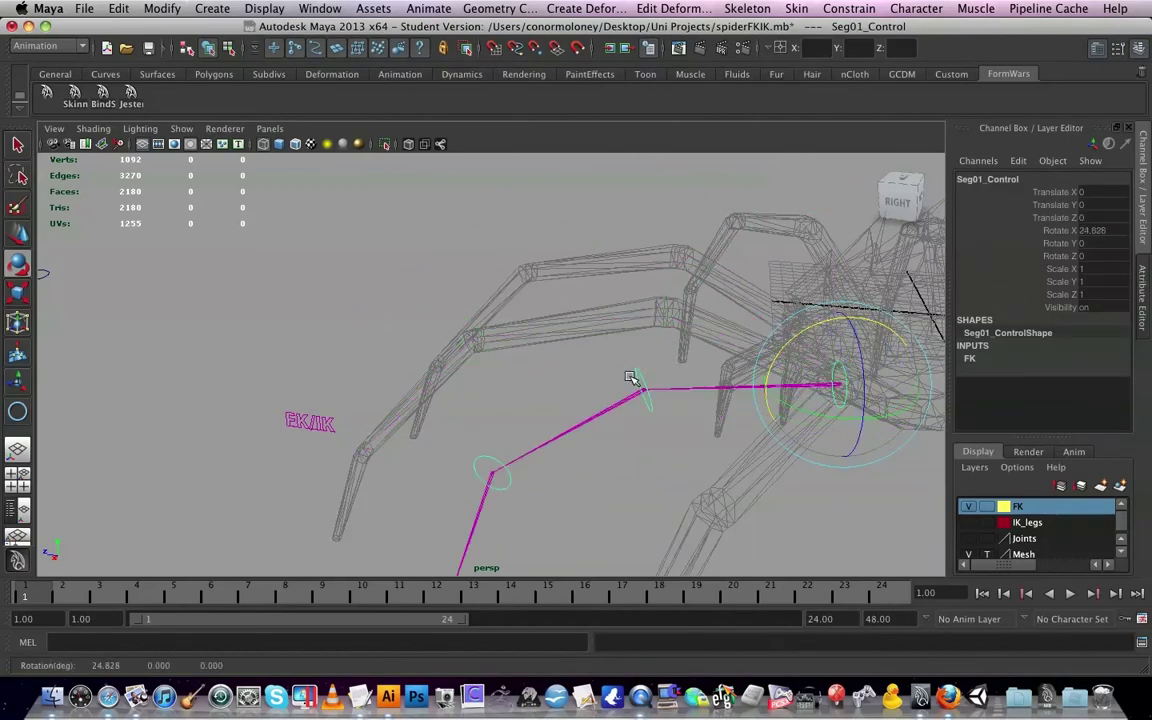
pyautogui.click(655, 379)
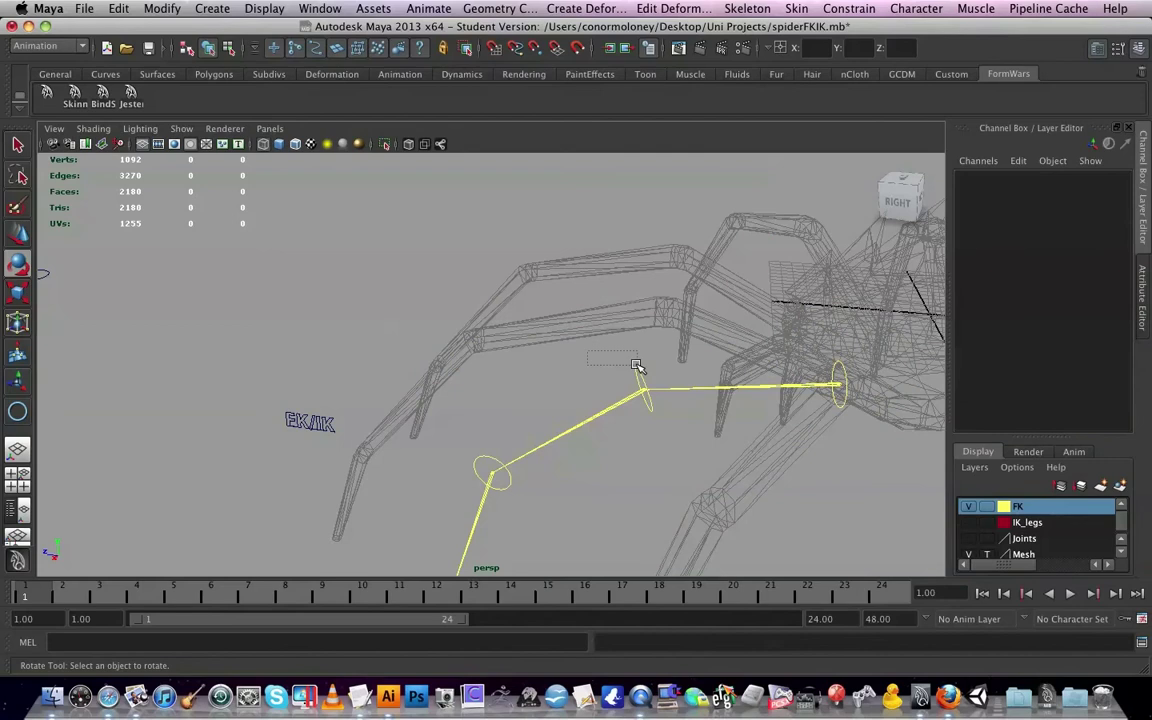
pyautogui.click(643, 371)
pyautogui.moveTo(598, 348); pyautogui.dragTo(548, 328)
pyautogui.press('z')
pyautogui.press('z')
pyautogui.press('z')
pyautogui.press('z')
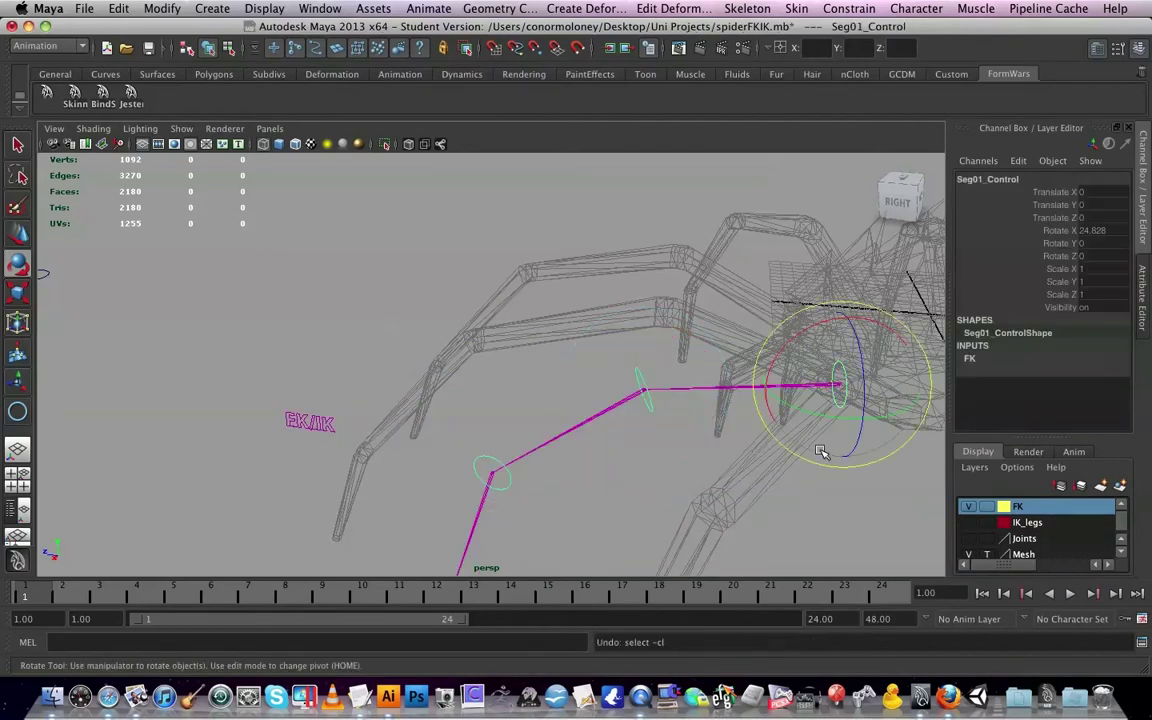
# Locate the displaced Seg04_Control circle below the spider's body and test-rotate it
pyautogui.click(600, 423)
pyautogui.keyDown('alt'); pyautogui.moveTo(586, 424); pyautogui.dragTo(631, 415); pyautogui.keyUp('alt')
pyautogui.scroll(-10, 631, 415)
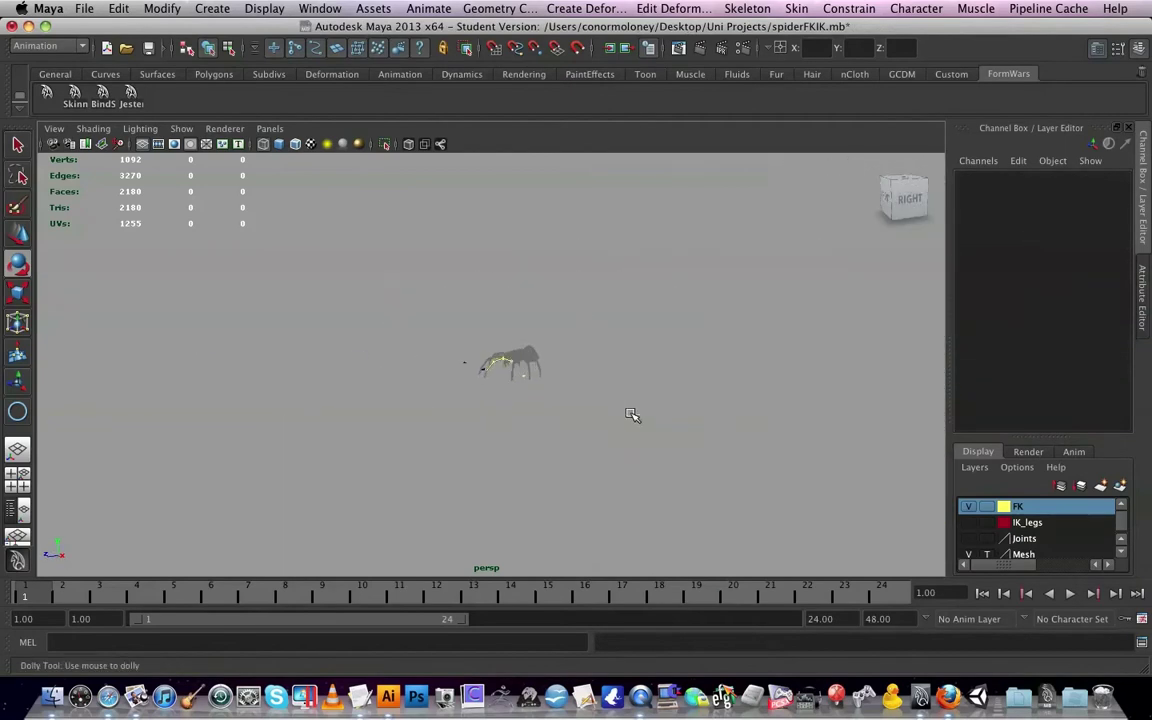
pyautogui.scroll(10, 631, 415)
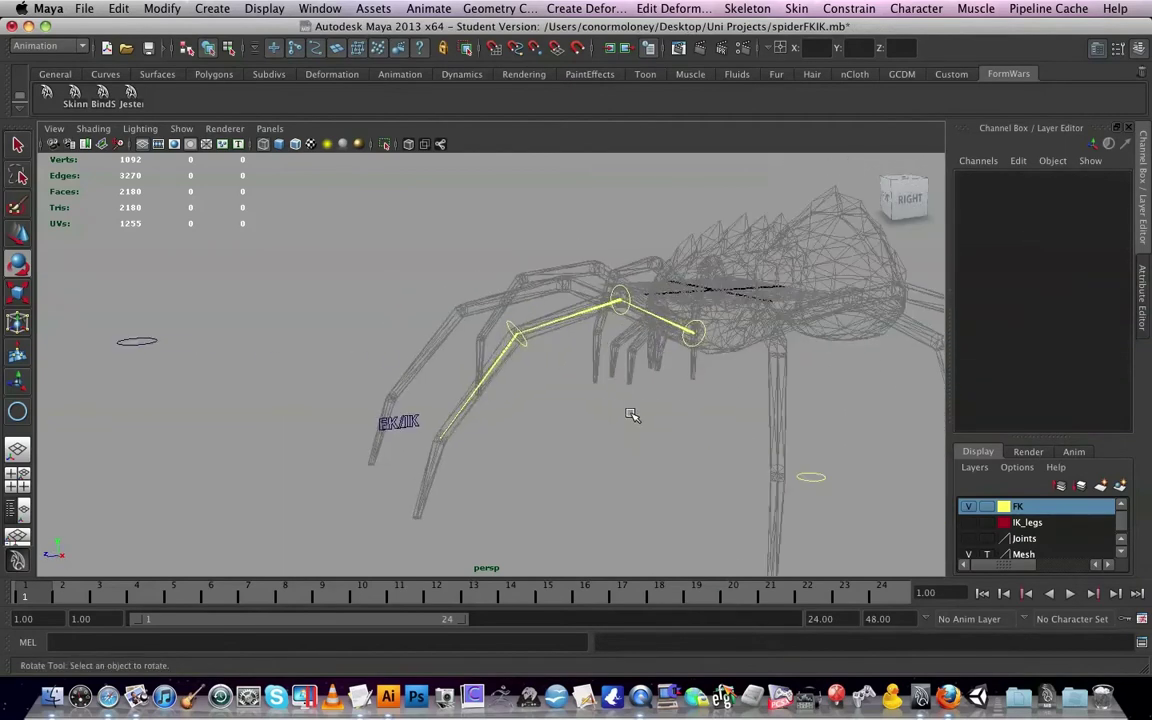
pyautogui.click(816, 477)
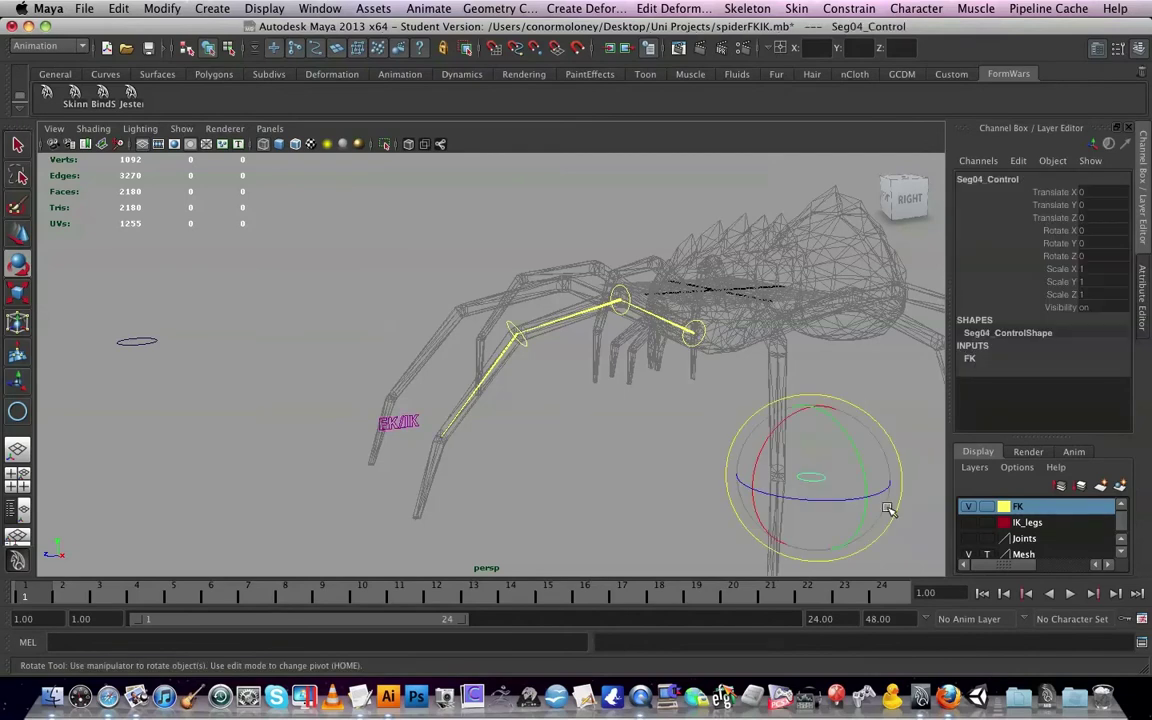
pyautogui.moveTo(764, 442); pyautogui.dragTo(879, 466)
# Undo the Seg04_Control test rotation and the parenting of its group to the Seg03_Control circle
pyautogui.press('z')
pyautogui.press('z')
pyautogui.press('z')
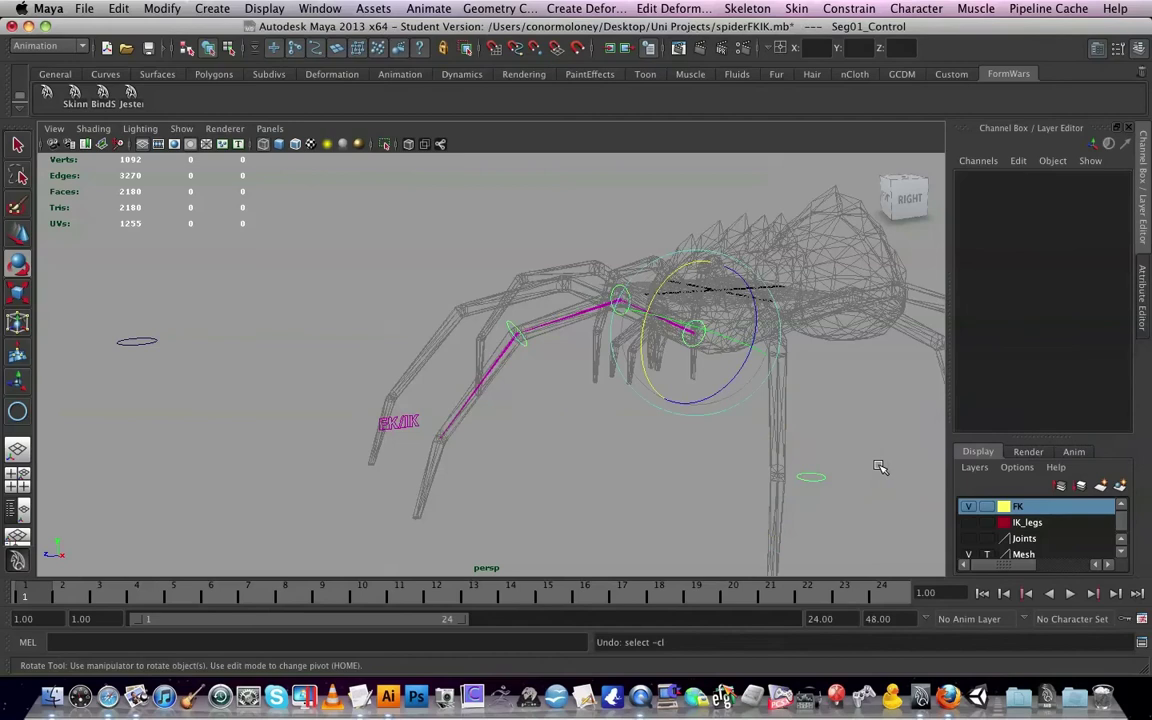
pyautogui.press('z')
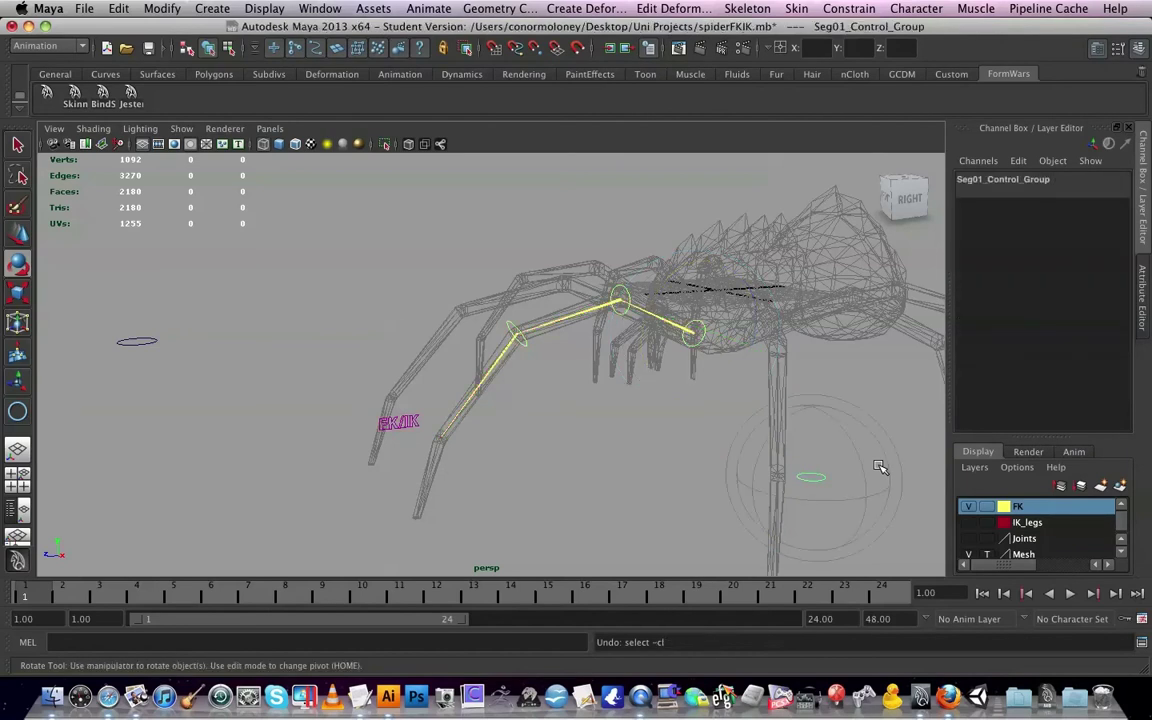
pyautogui.press('z')
# Check the Seg03_Control circle's parent group, test-rotate the circle itself, and undo the rotation
pyautogui.keyDown('alt'); pyautogui.moveTo(574, 447); pyautogui.dragTo(550, 447); pyautogui.keyUp('alt')
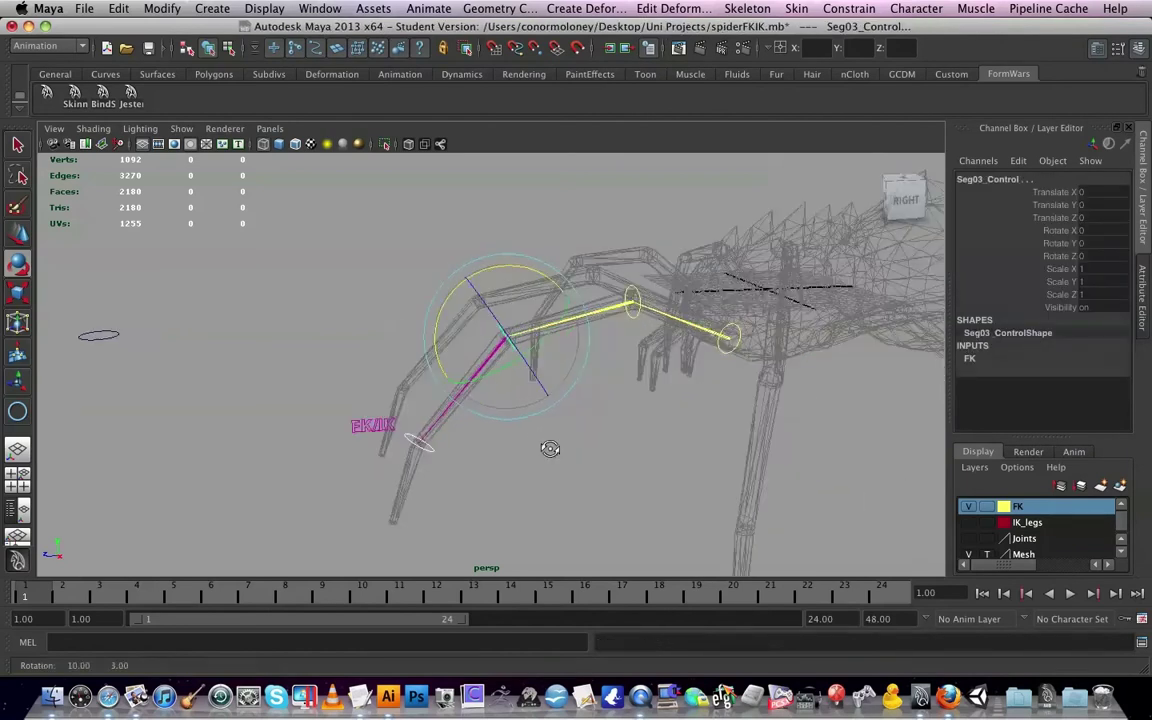
pyautogui.keyDown('alt'); pyautogui.moveTo(550, 447); pyautogui.dragTo(650, 419, button='middle'); pyautogui.keyUp('alt')
pyautogui.scroll(5, 663, 432)
pyautogui.click(680, 436)
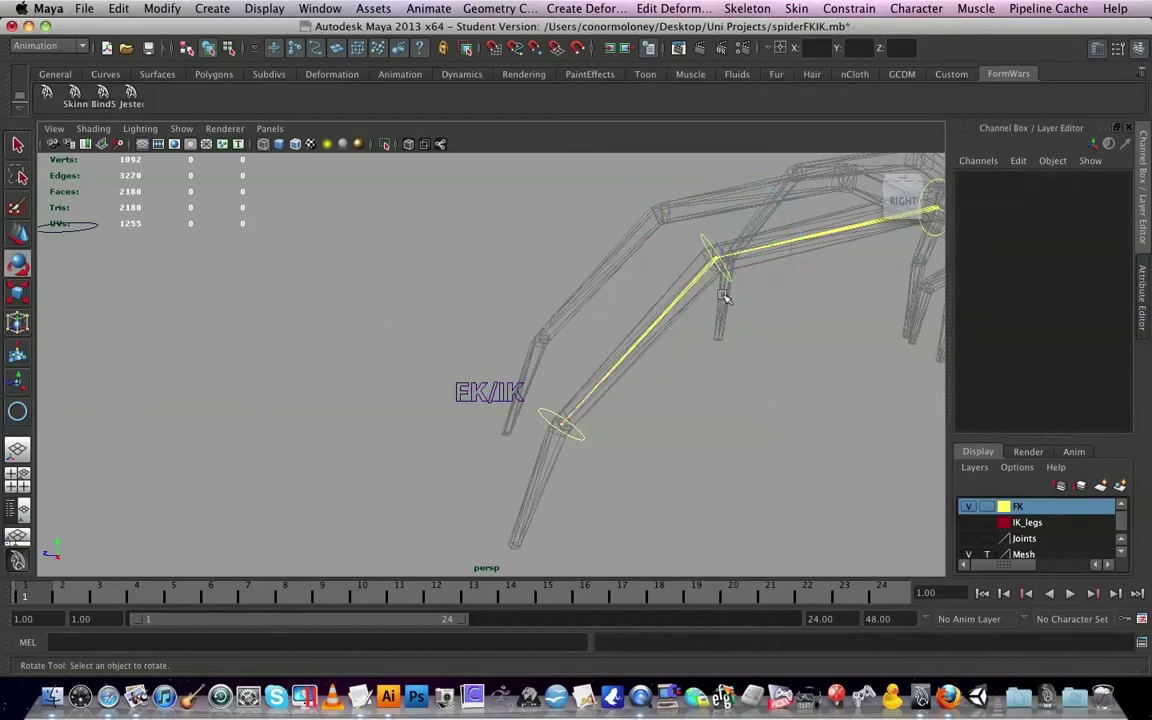
pyautogui.click(714, 246)
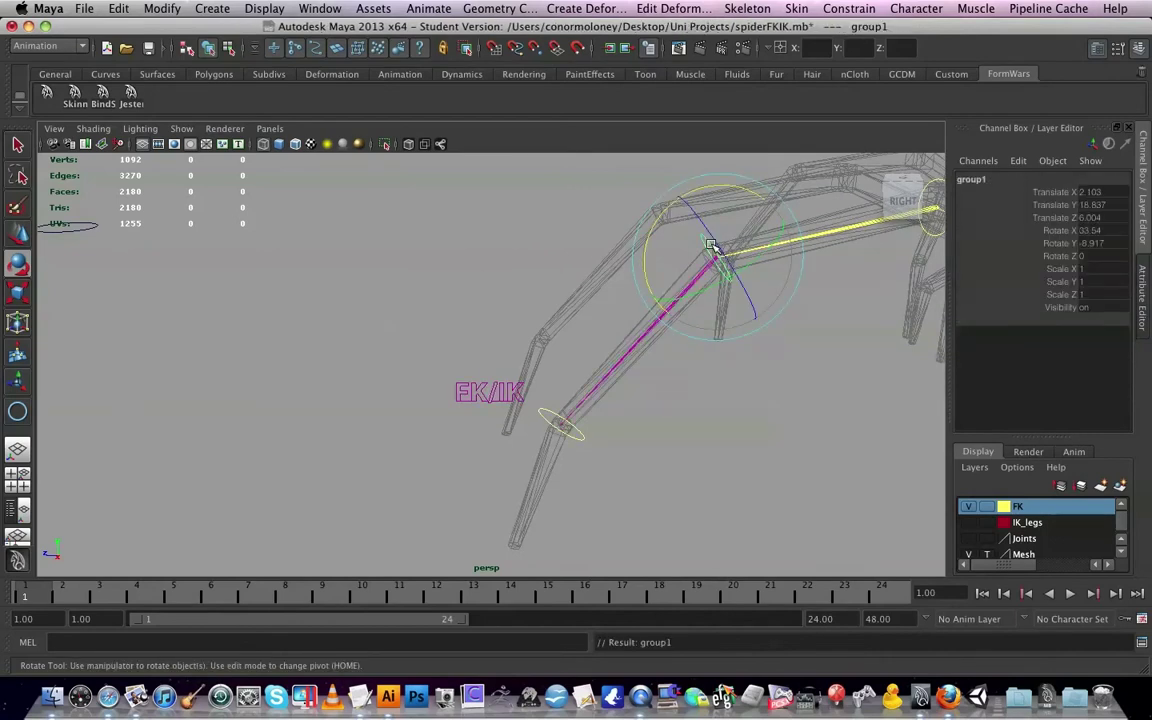
pyautogui.click(712, 401)
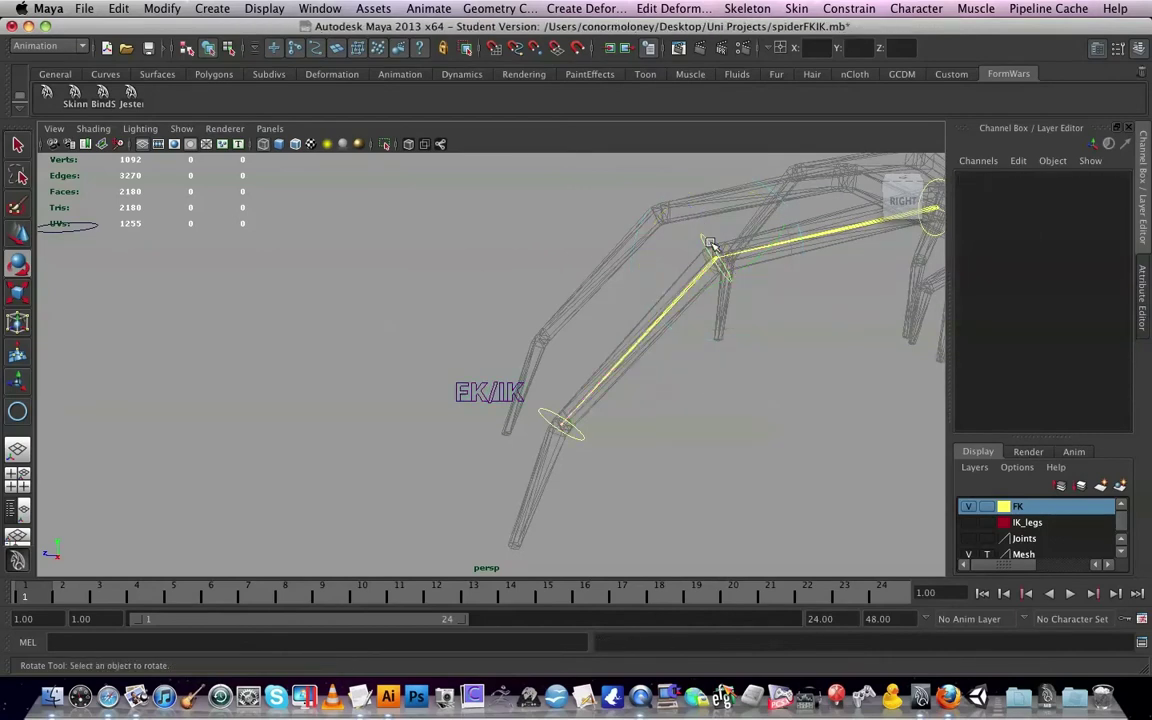
pyautogui.click(709, 244)
pyautogui.moveTo(662, 221); pyautogui.dragTo(640, 176)
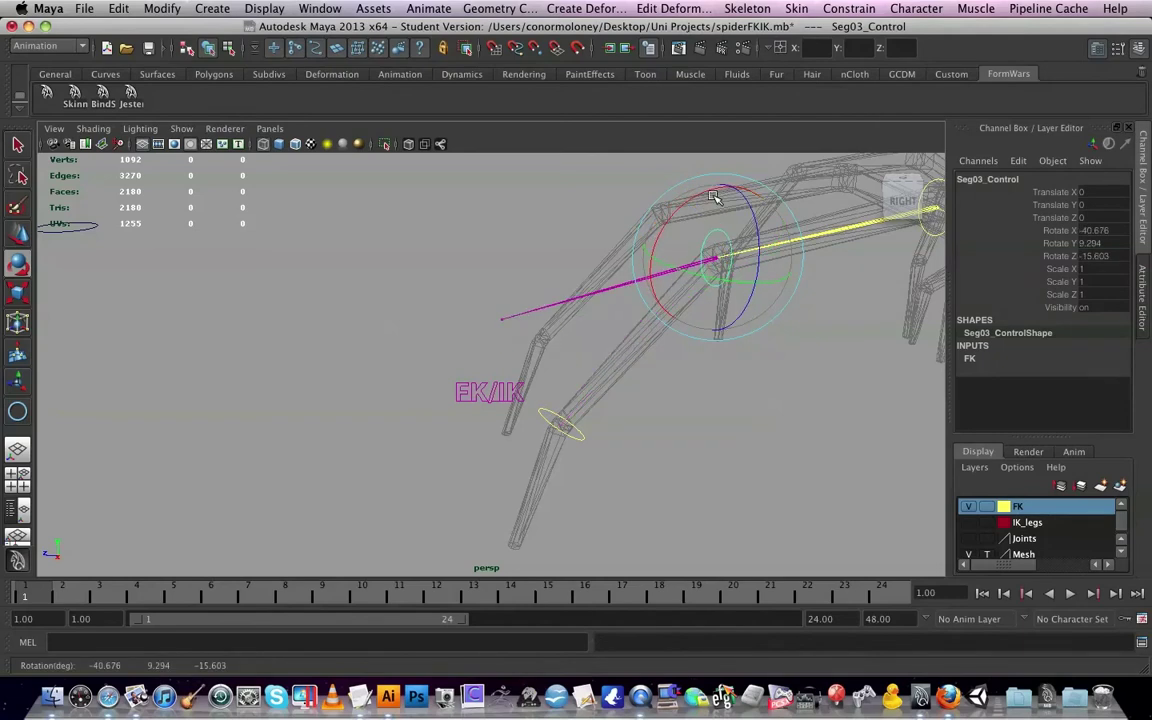
pyautogui.press('super+z')
# Try to parent the Seg04_Control circle's group to the Seg03_Control circle, and undo the parenting
pyautogui.click(609, 396)
pyautogui.click(552, 423)
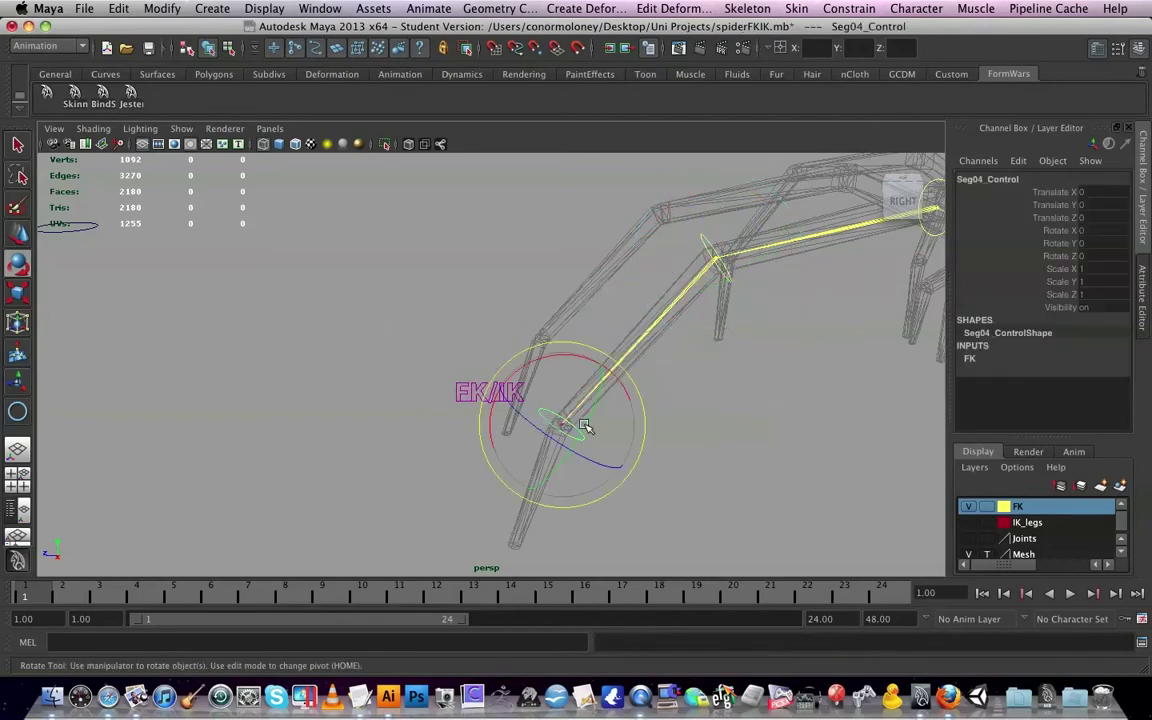
pyautogui.press('Up')
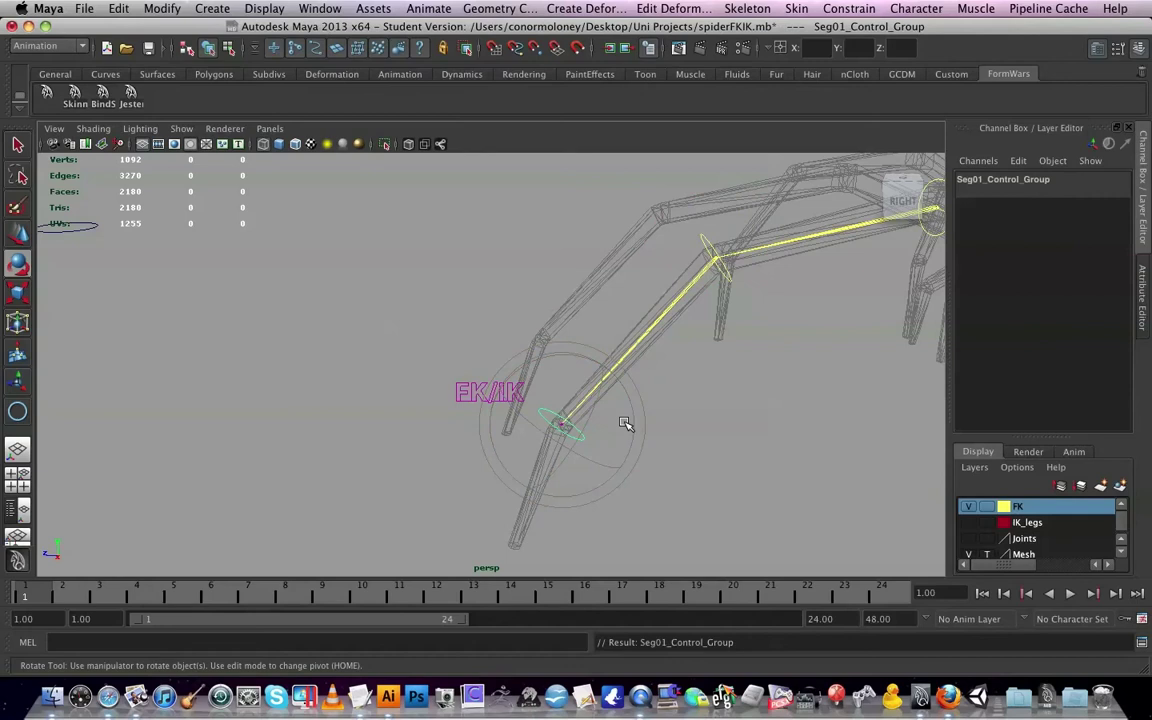
pyautogui.click(727, 280)
pyautogui.press('Up')
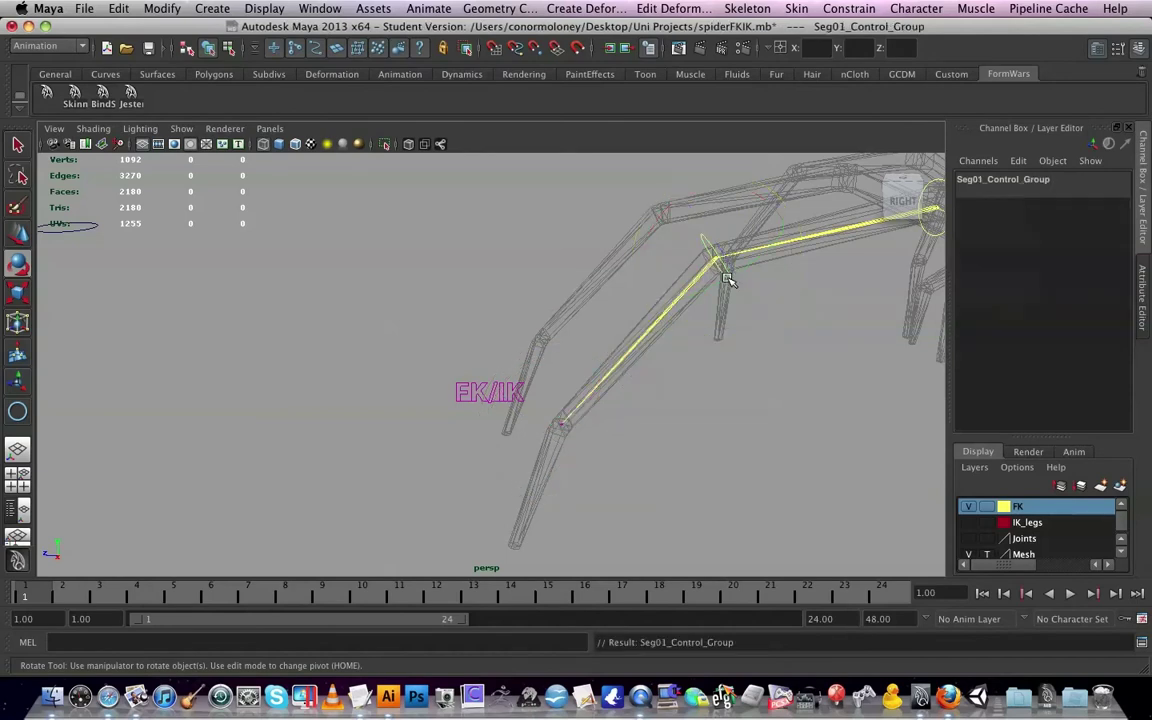
pyautogui.scroll(-6, 730, 424)
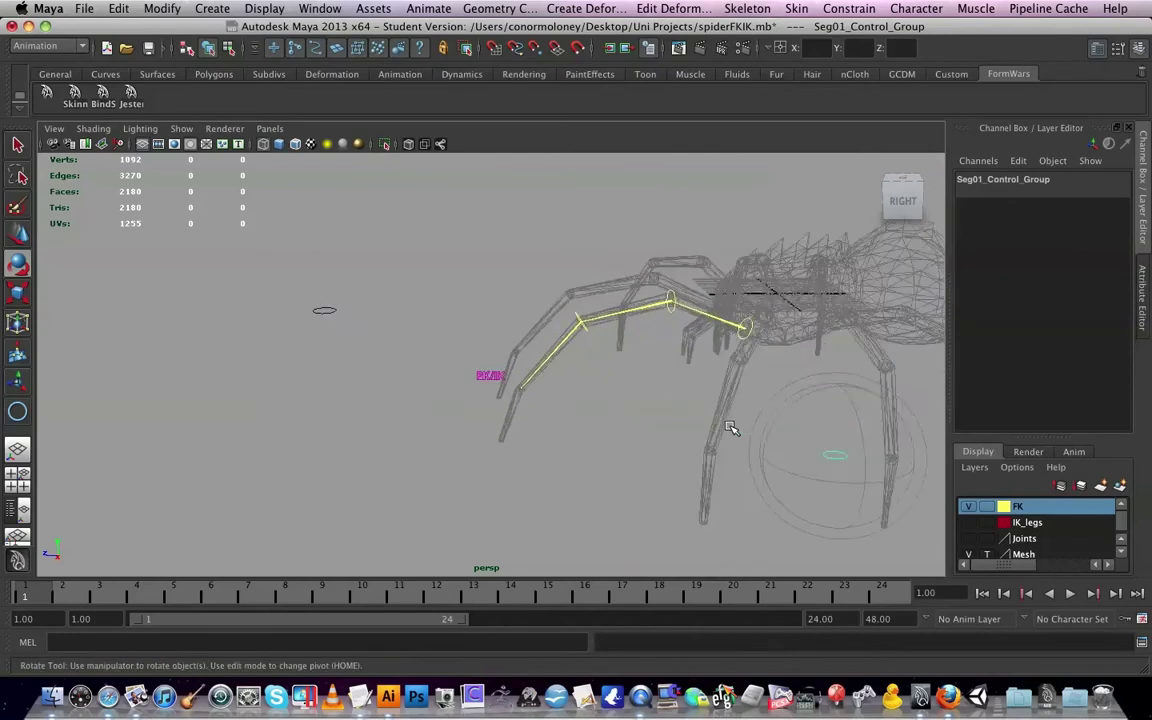
pyautogui.scroll(2, 730, 427)
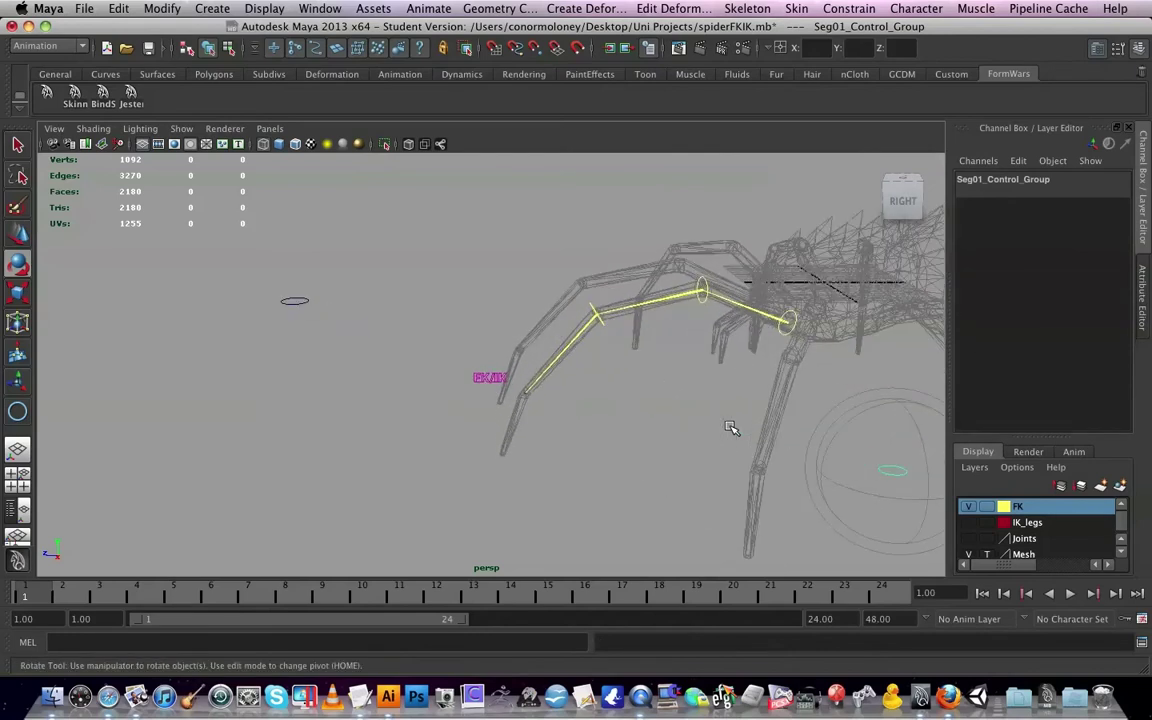
pyautogui.press('z')
pyautogui.click(660, 446)
pyautogui.scroll(5, 660, 446)
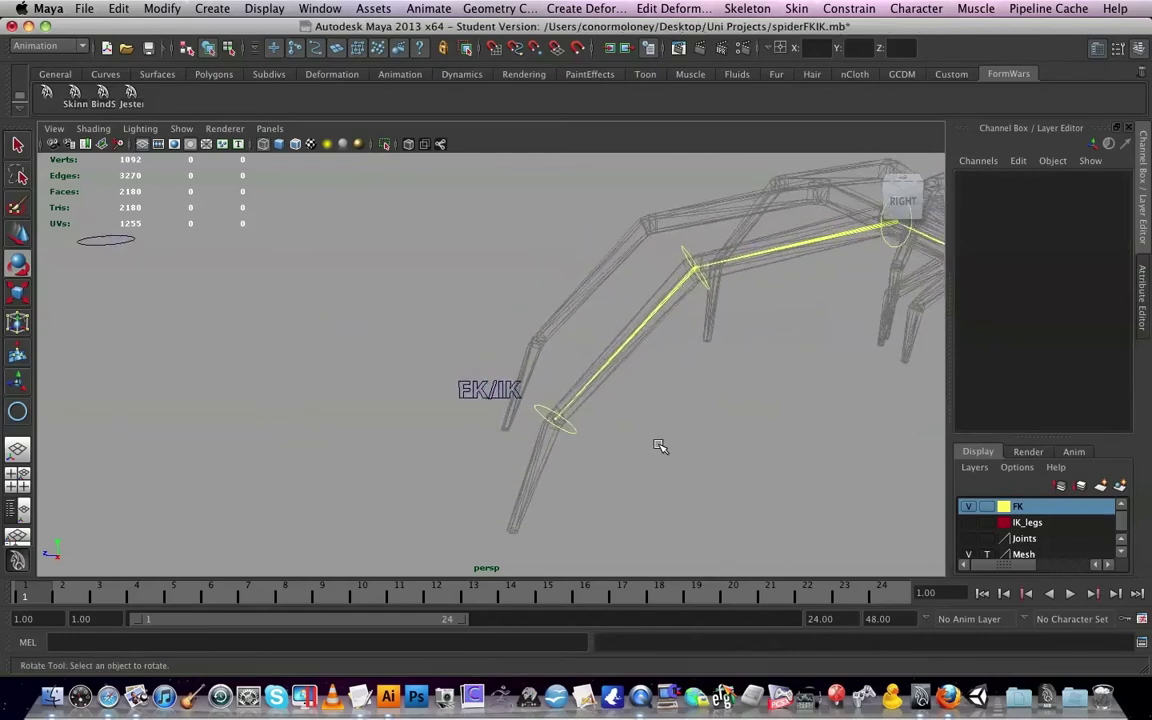
# Select the Seg04_Control circle on the lowest leg joint and open Channel Control to check its locked channels
pyautogui.click(586, 446)
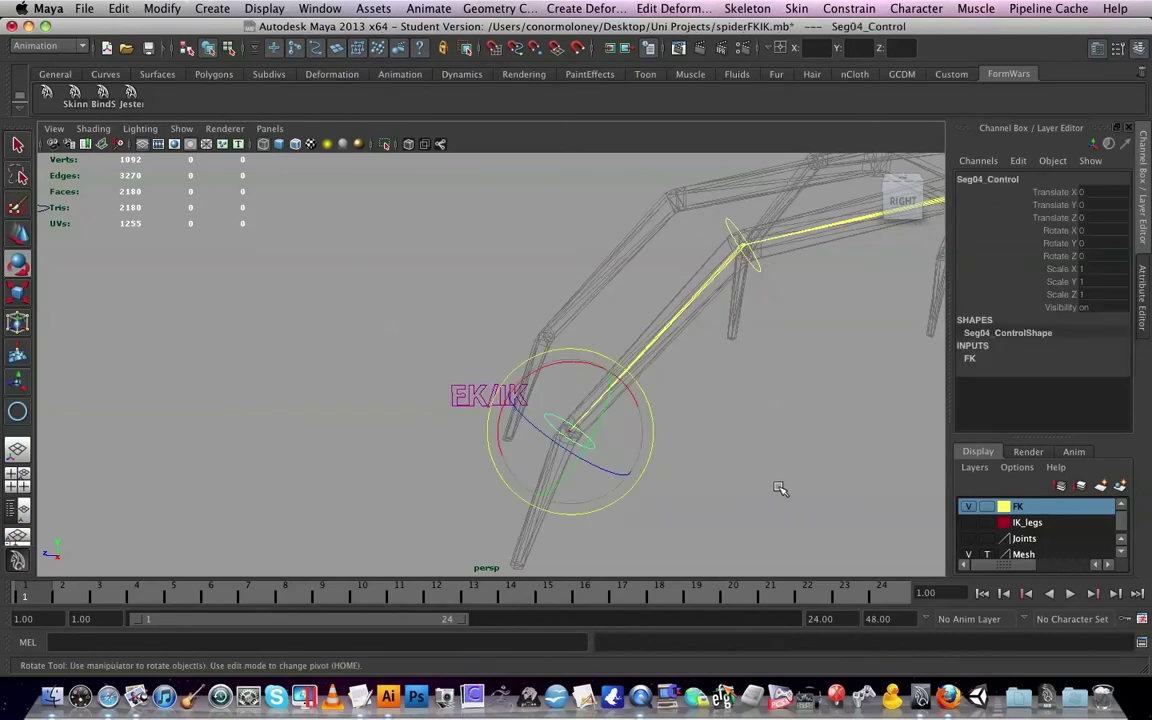
pyautogui.keyDown('alt'); pyautogui.moveTo(780, 489); pyautogui.dragTo(674, 458, button='middle'); pyautogui.keyUp('alt')
pyautogui.click(270, 8)
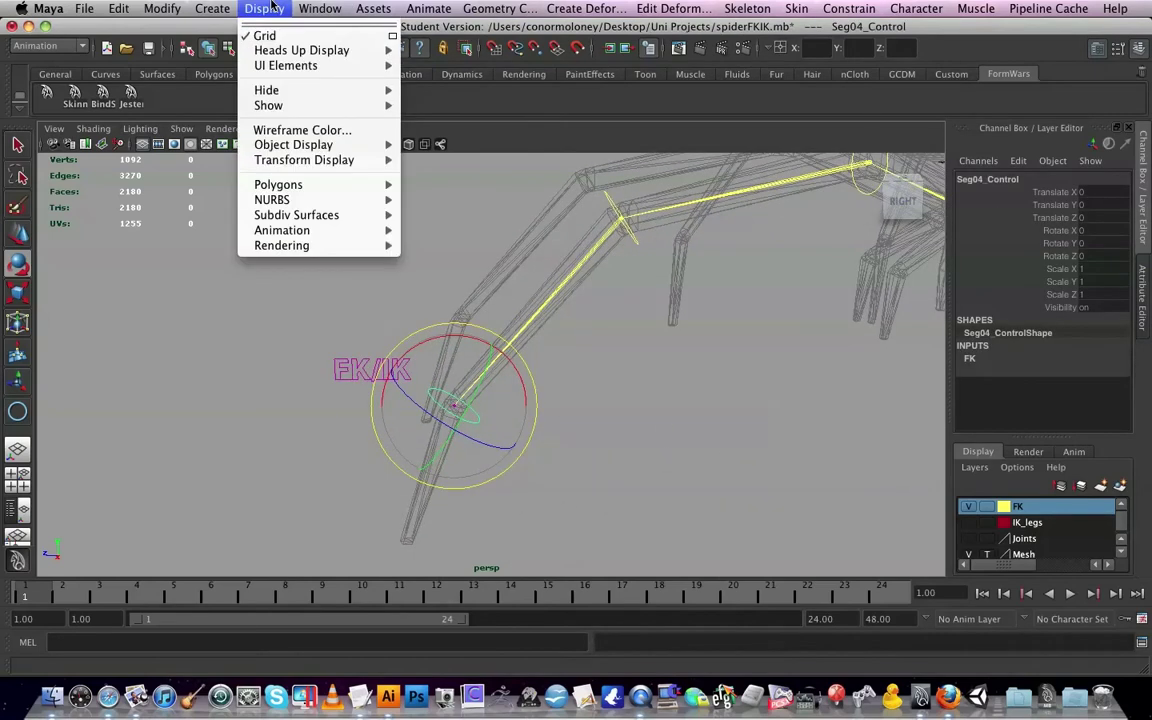
pyautogui.moveTo(325, 7)
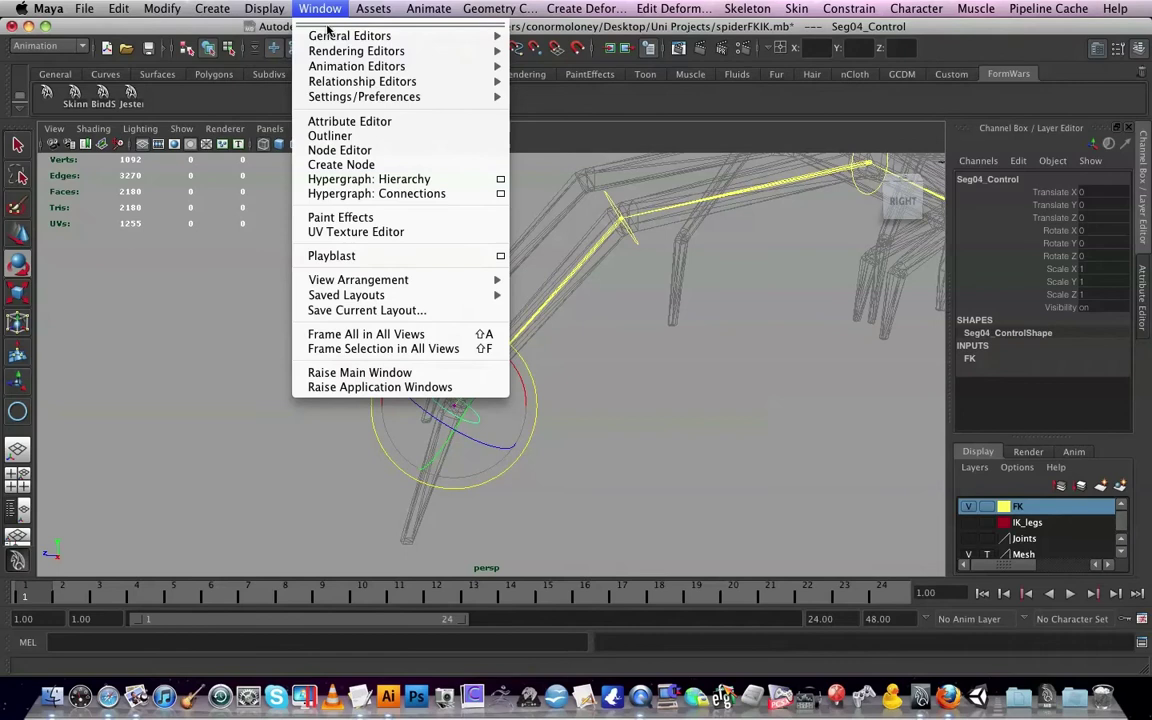
pyautogui.moveTo(370, 36)
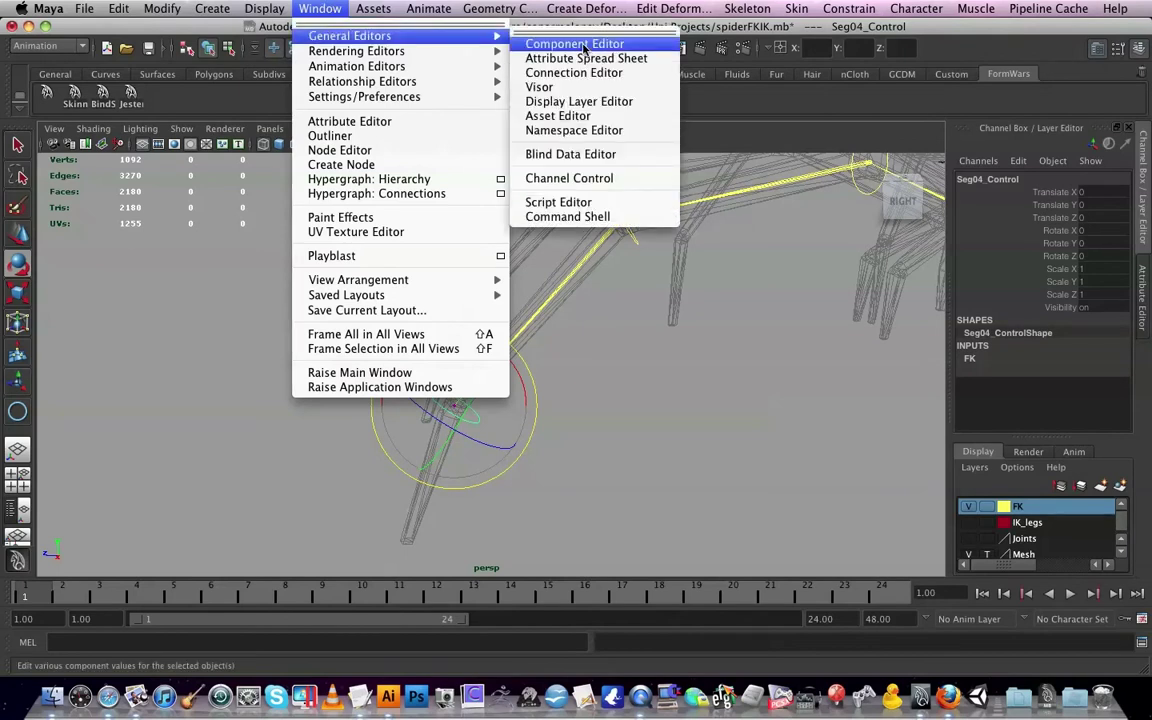
pyautogui.click(588, 180)
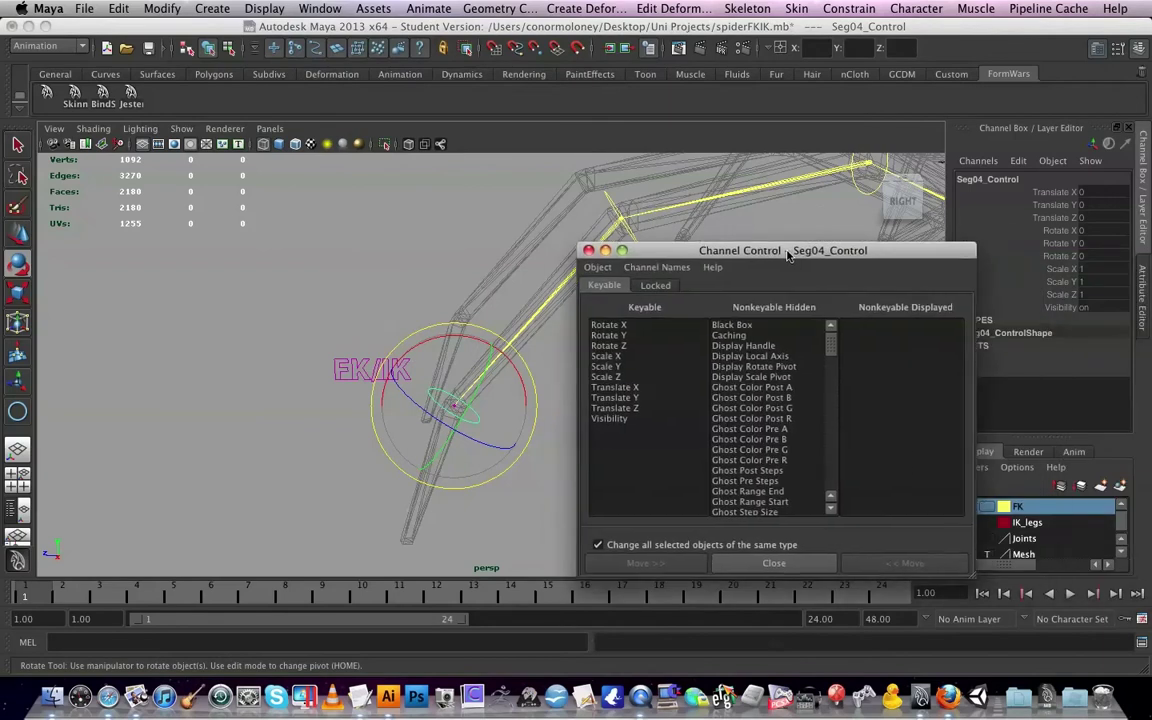
pyautogui.click(320, 8)
pyautogui.moveTo(337, 53)
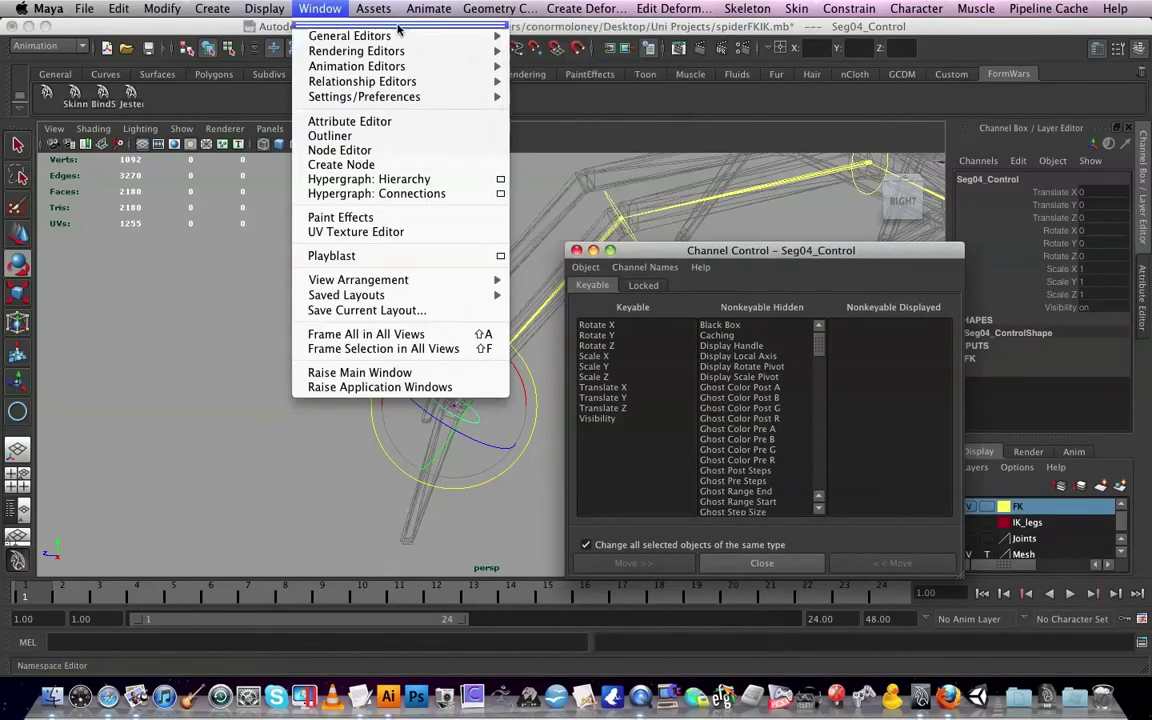
pyautogui.click(300, 5)
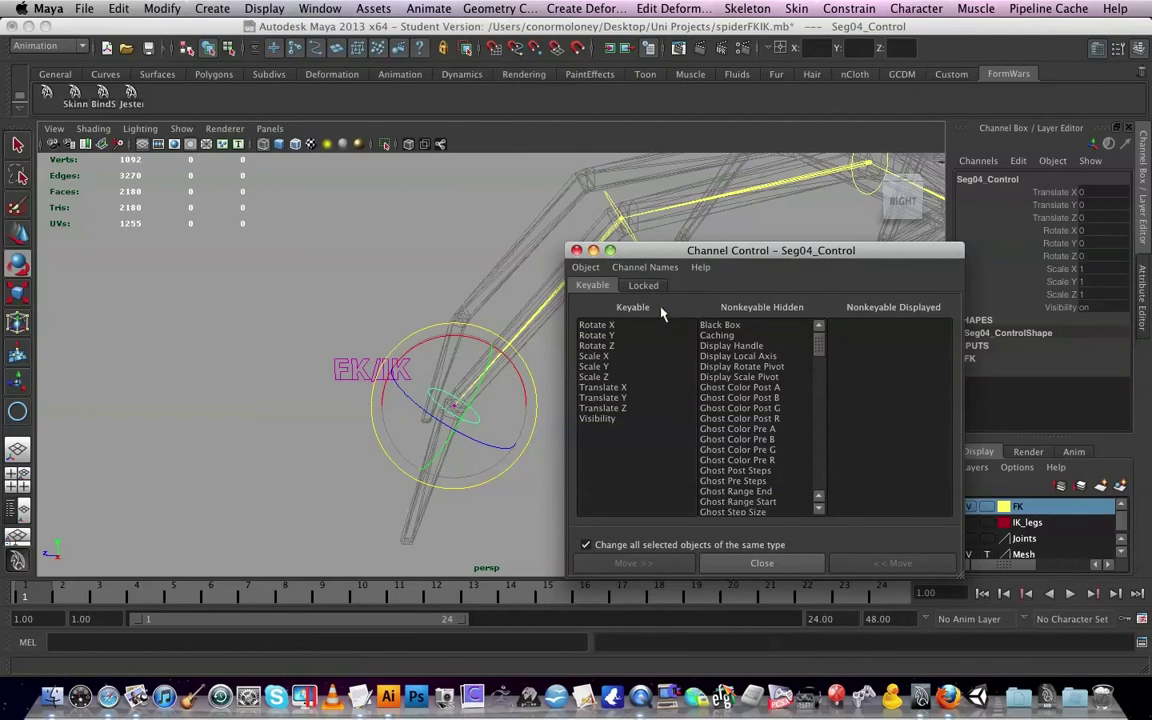
pyautogui.click(644, 286)
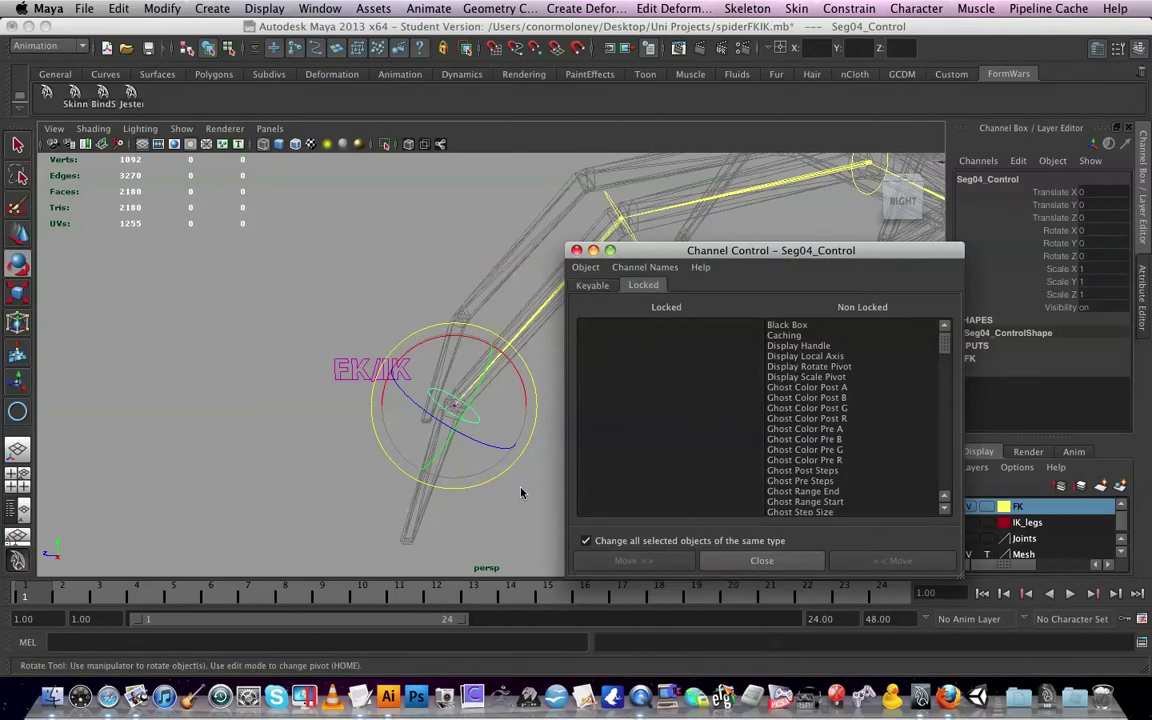
# Select the Seg04_Control circle's parent group and unlock all its rotate, scale, translate and visibility channels
pyautogui.click(427, 399)
pyautogui.click(452, 405)
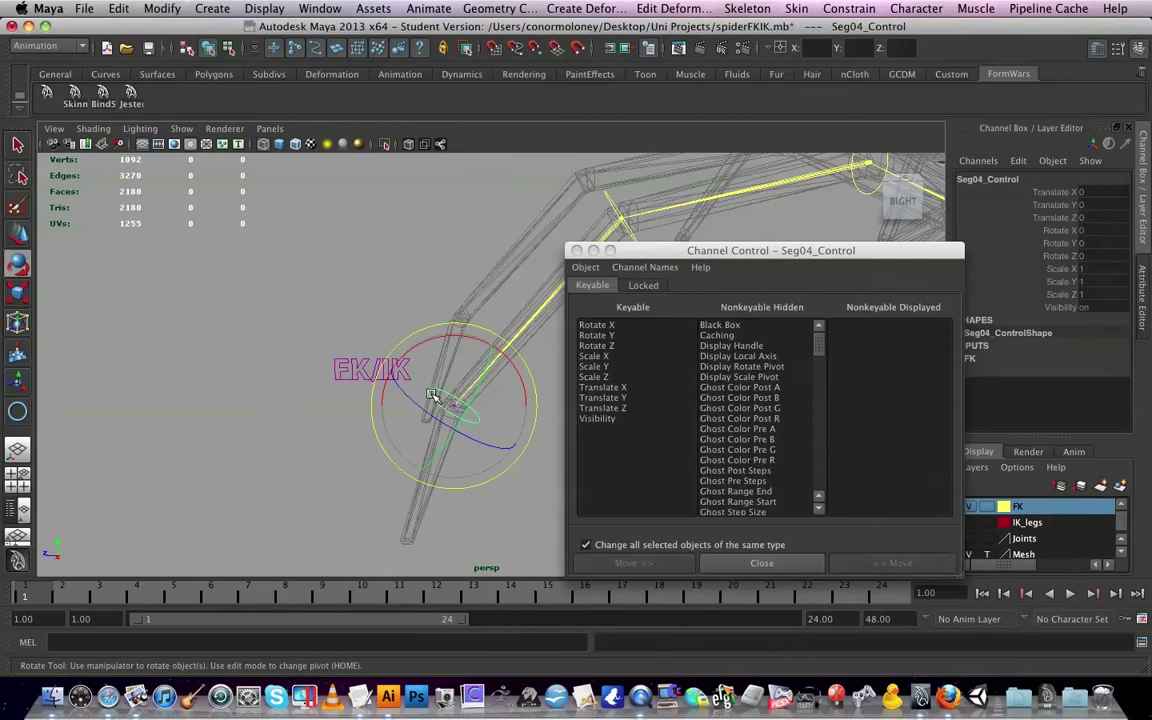
pyautogui.press('Up')
pyautogui.click(641, 288)
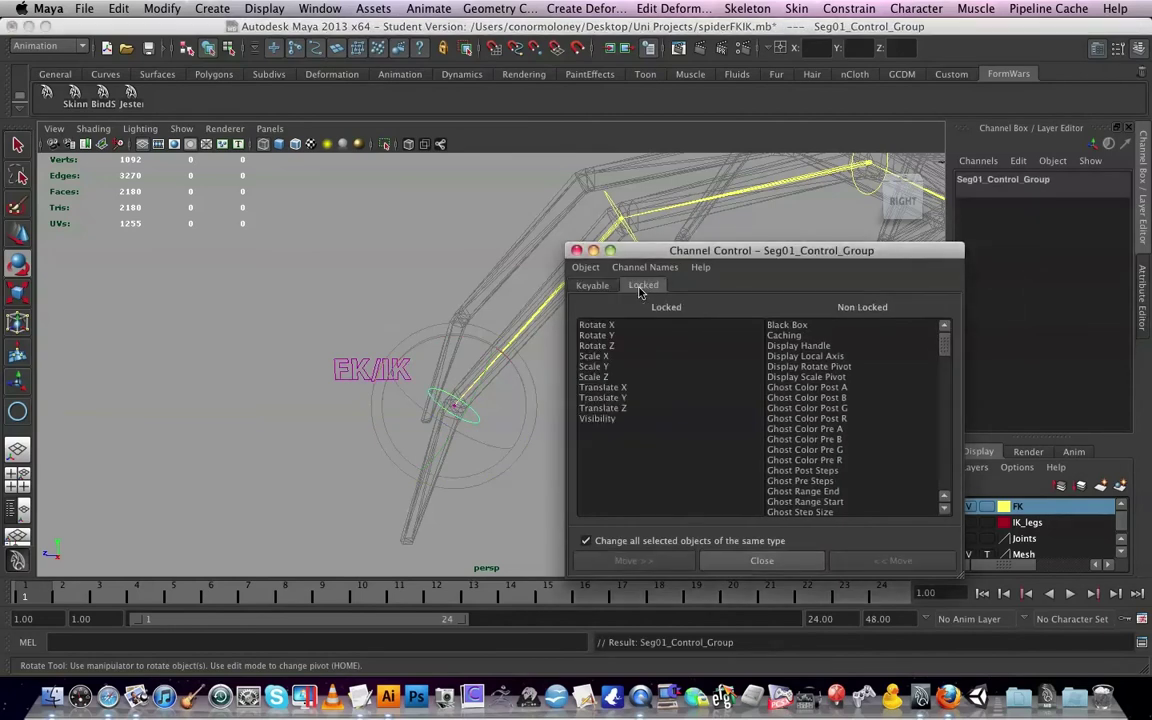
pyautogui.click(631, 327)
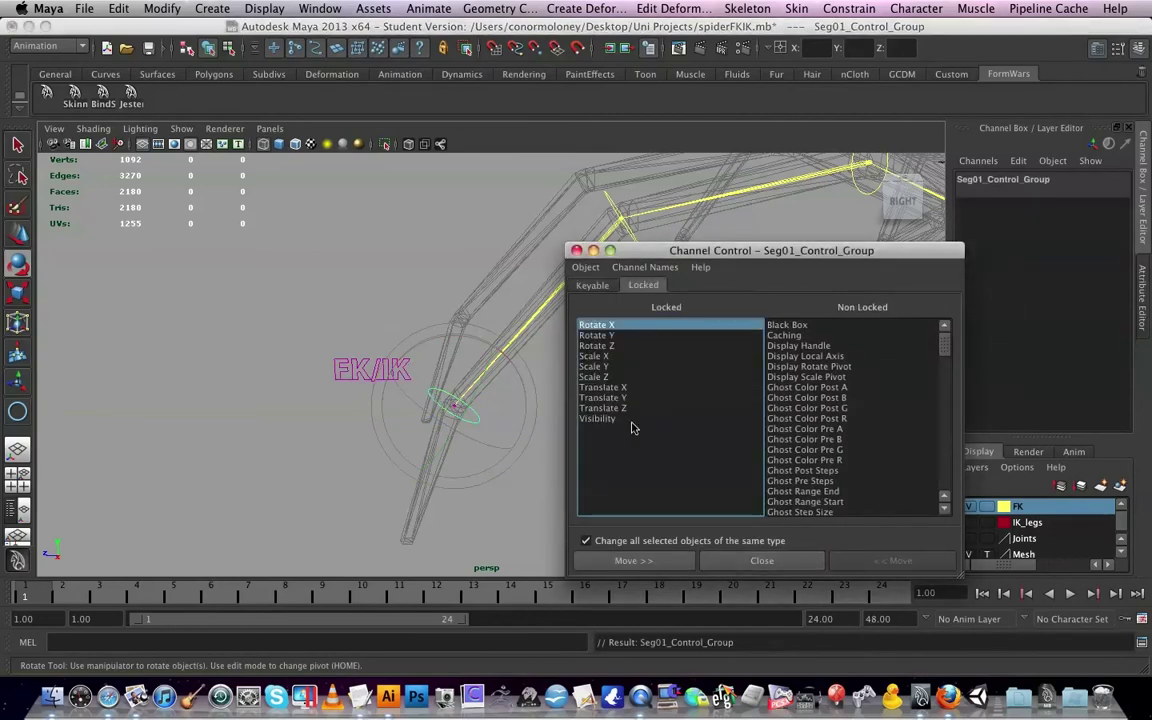
pyautogui.keyDown('shift'); pyautogui.click(628, 419); pyautogui.keyUp('shift')
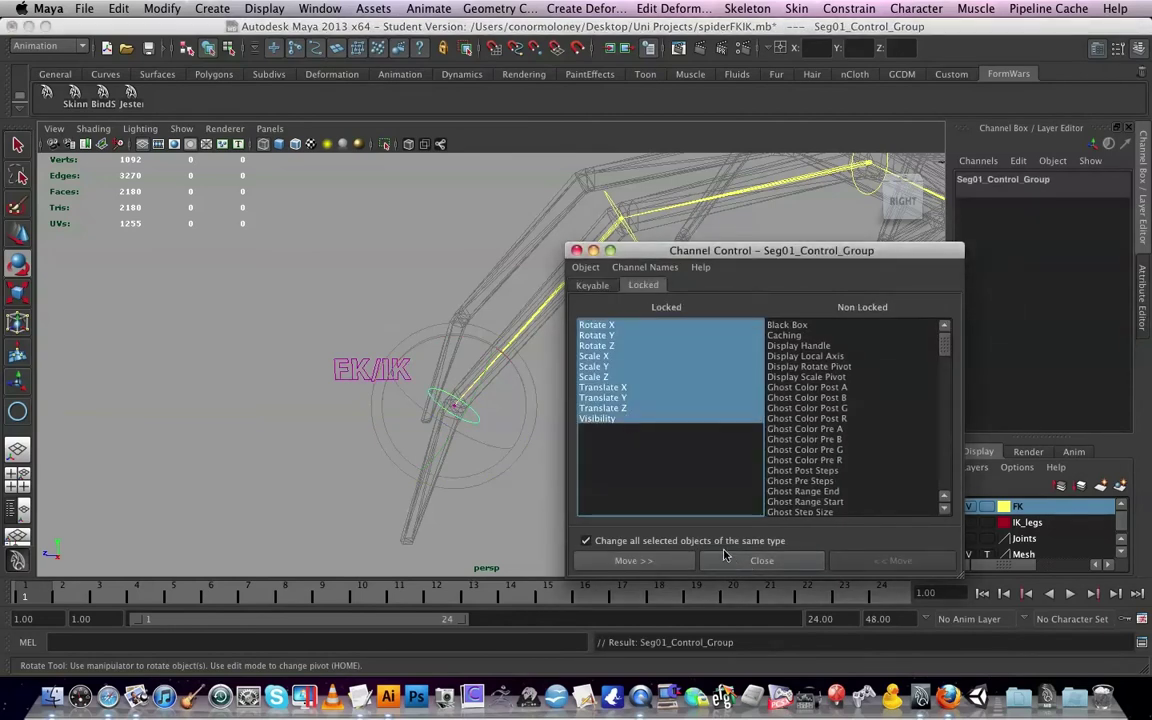
pyautogui.click(669, 563)
# Make the group's hidden Translate X, Y and Z channels keyable
pyautogui.click(604, 287)
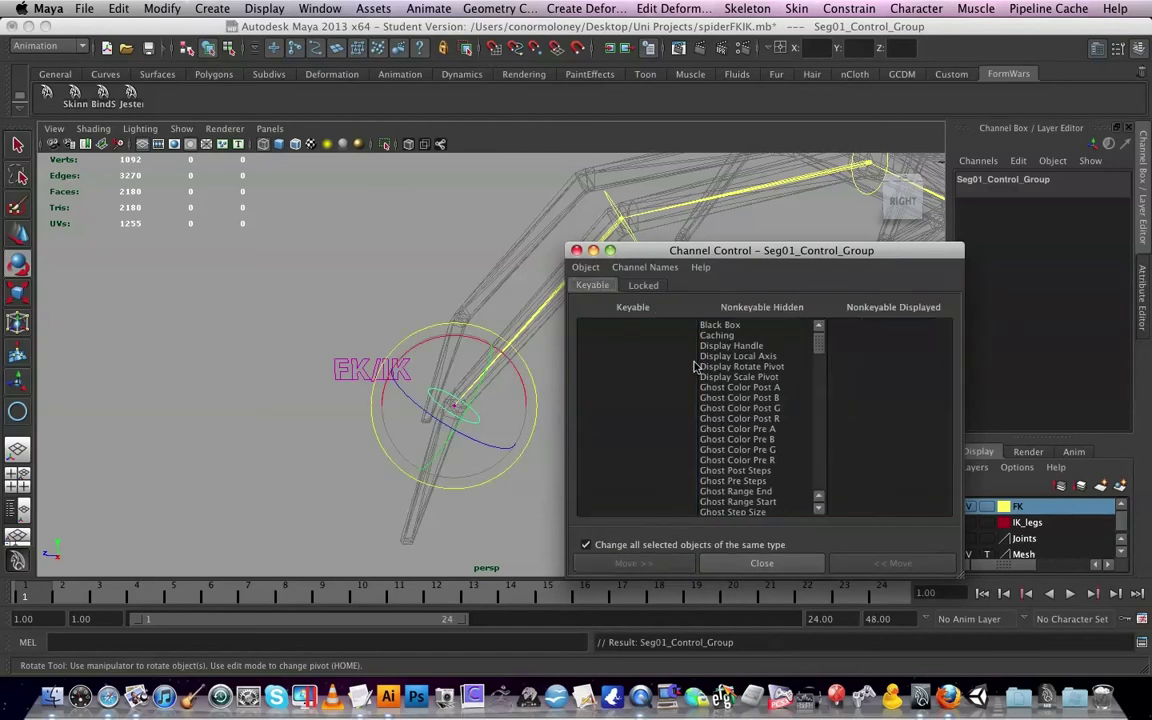
pyautogui.scroll(-10, 740, 380)
pyautogui.scroll(-8, 750, 384)
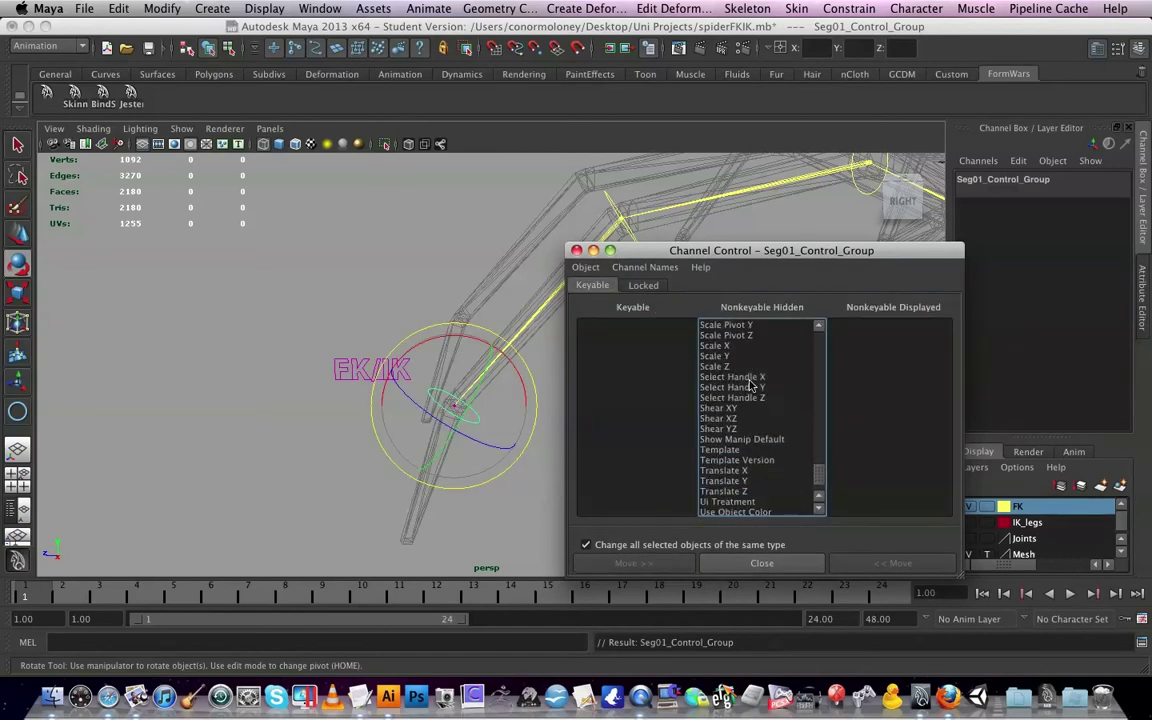
pyautogui.scroll(-2, 765, 452)
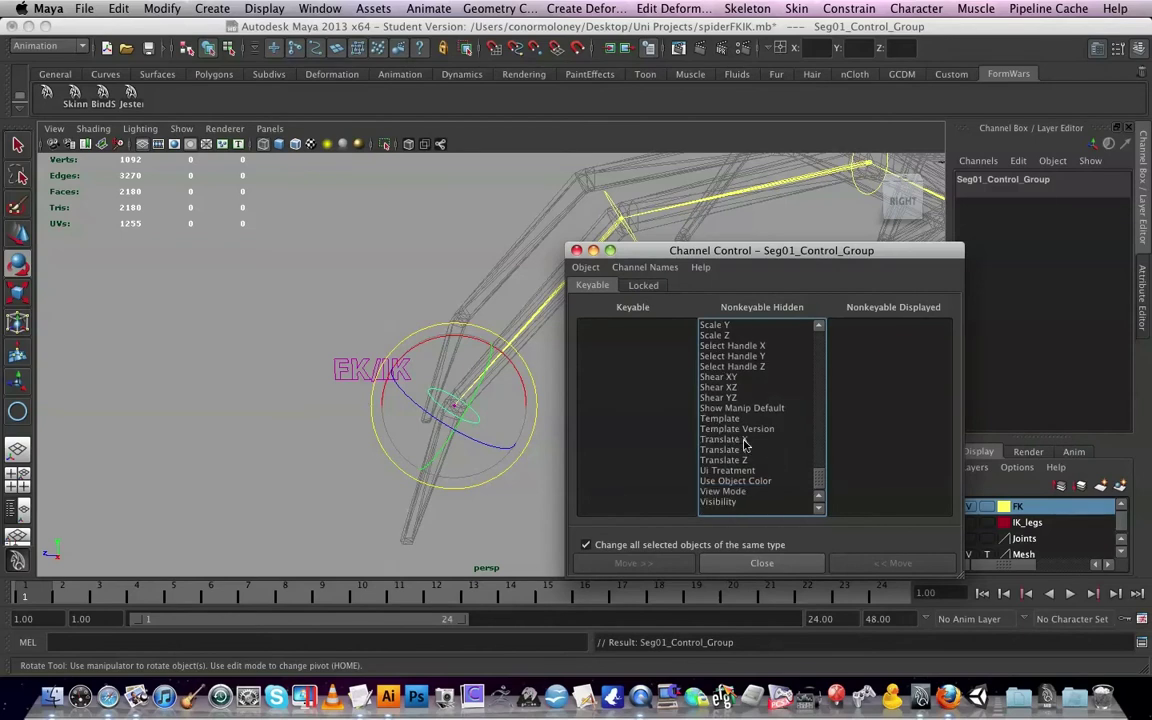
pyautogui.click(758, 460)
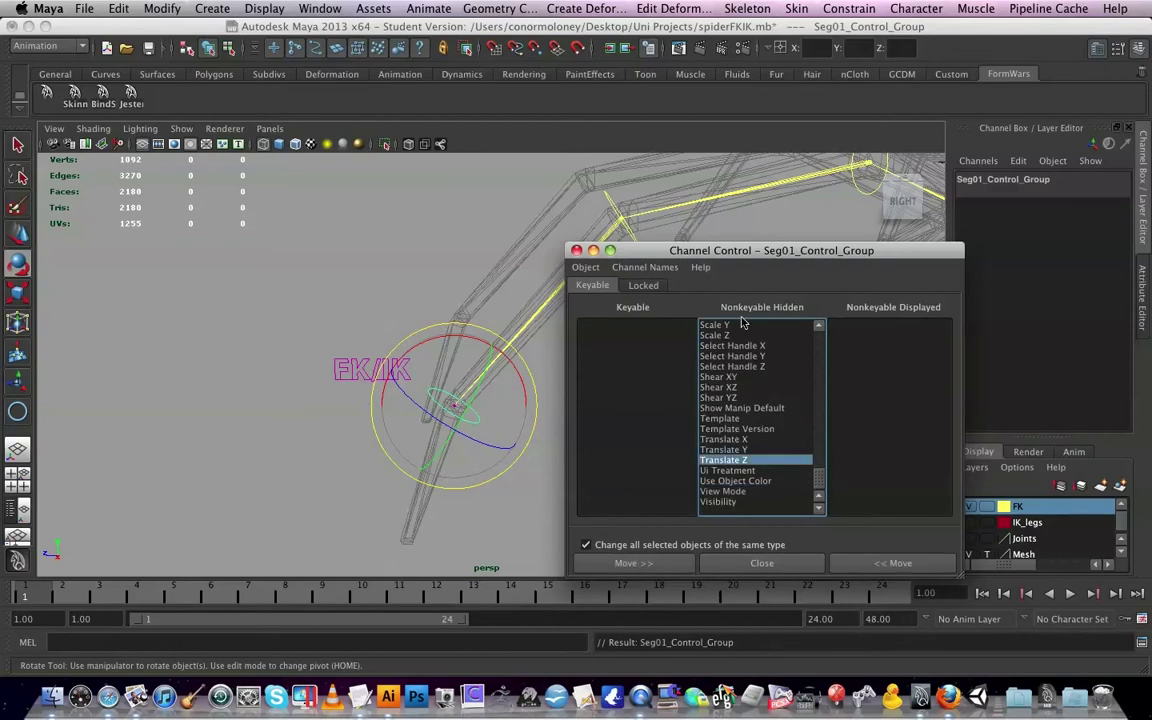
pyautogui.keyDown('shift'); pyautogui.click(757, 441); pyautogui.keyUp('shift')
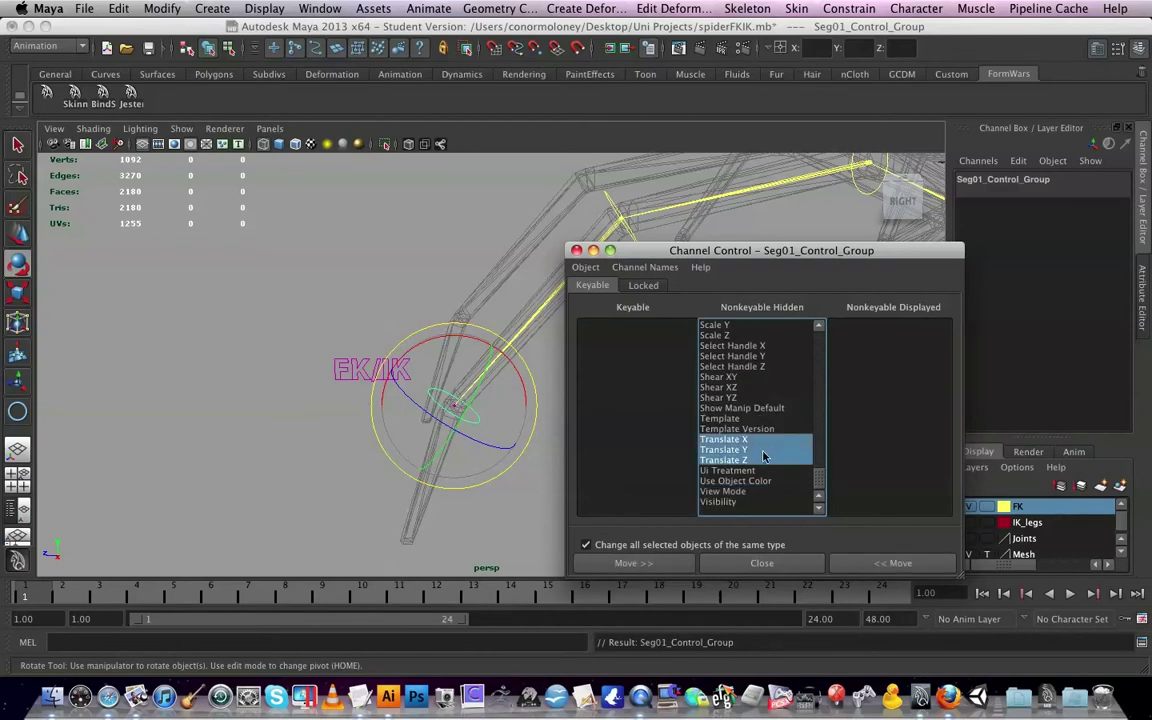
pyautogui.click(900, 564)
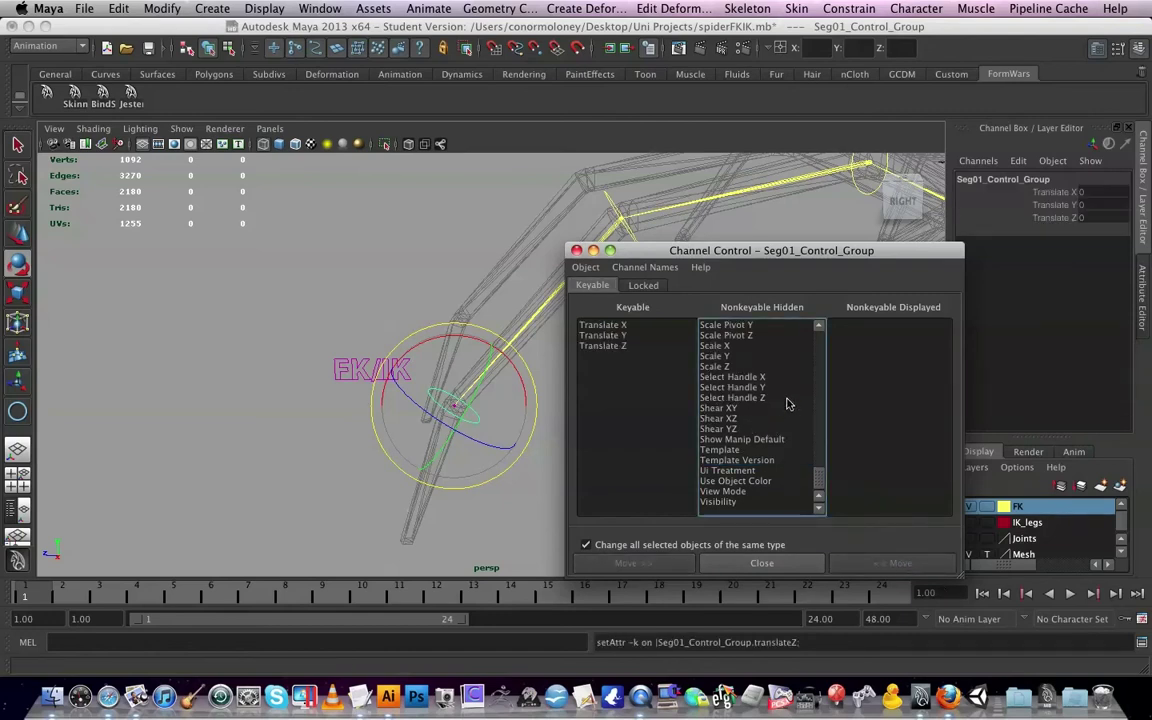
# Make the group's hidden Rotate X, Y and Z channels keyable, close Channel Control and clear the selection
pyautogui.moveTo(818, 478); pyautogui.dragTo(818, 461)
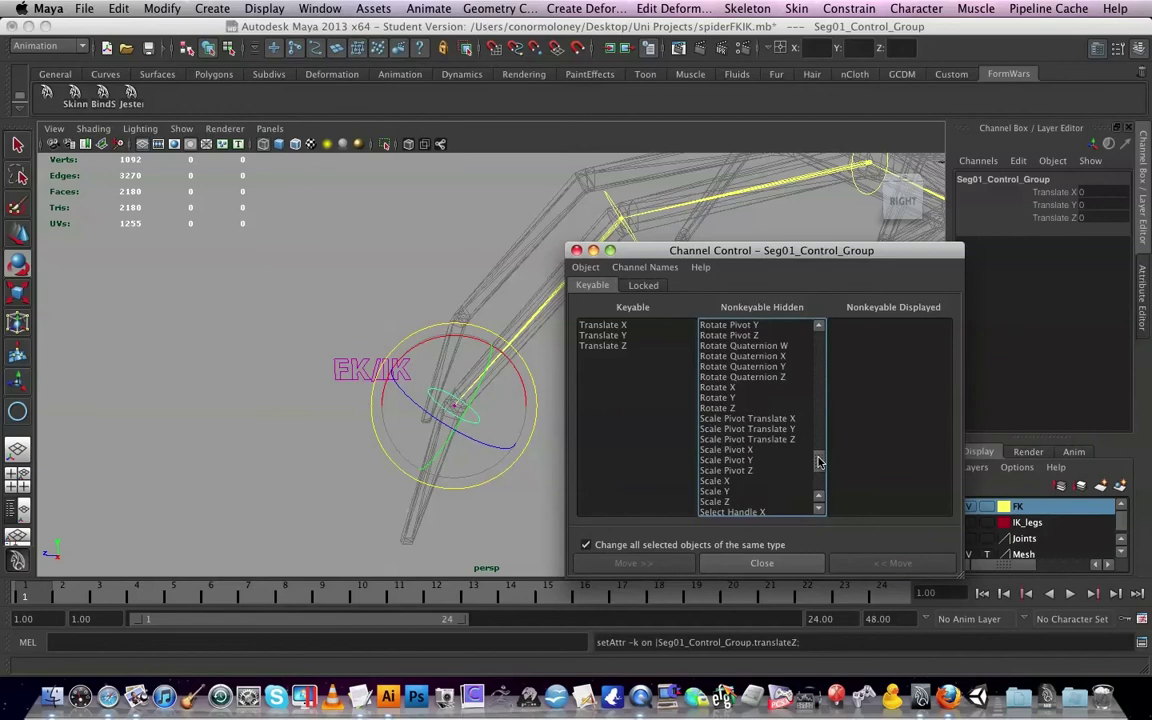
pyautogui.click(717, 408)
pyautogui.keyDown('shift'); pyautogui.click(717, 387); pyautogui.keyUp('shift')
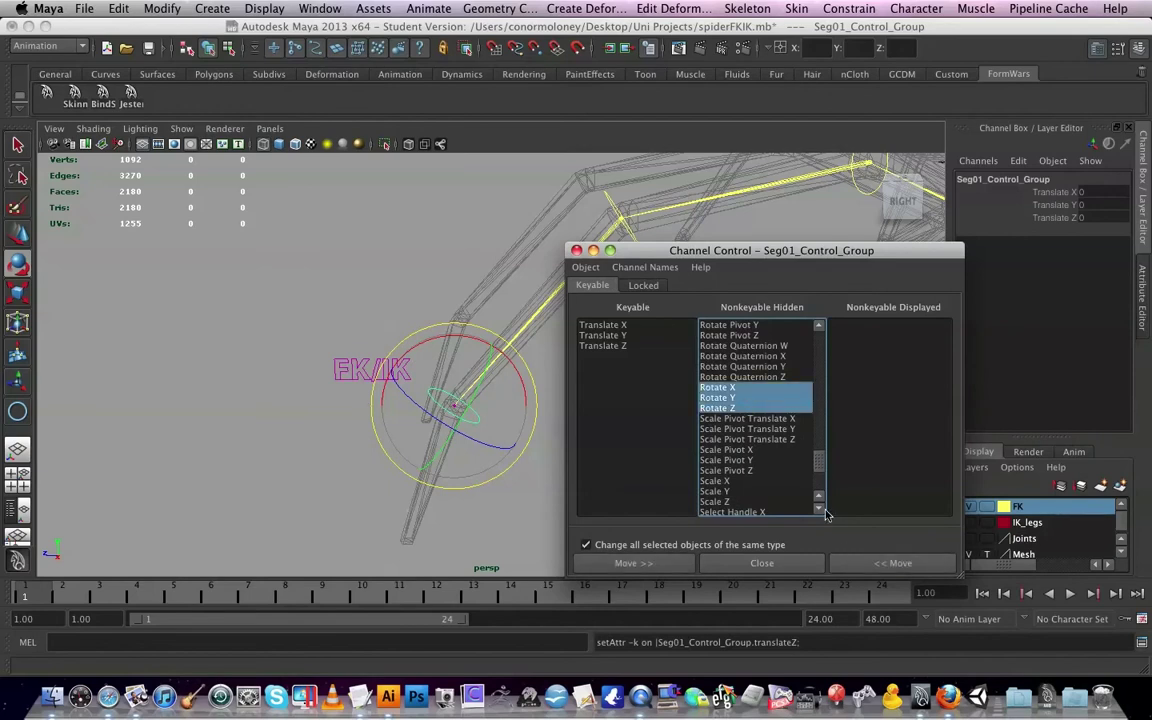
pyautogui.click(893, 563)
pyautogui.click(576, 251)
pyautogui.click(603, 389)
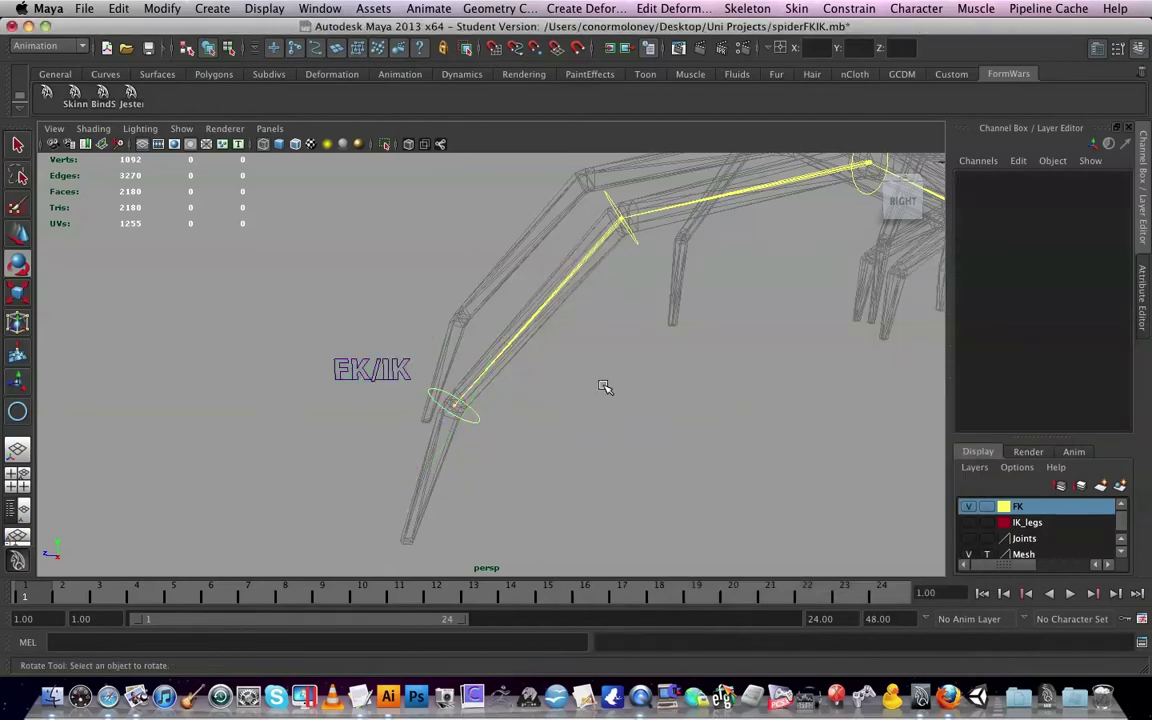
# Parent the Seg04_Control circle's group to the Seg03_Control circle and clear the selection
pyautogui.click(445, 406)
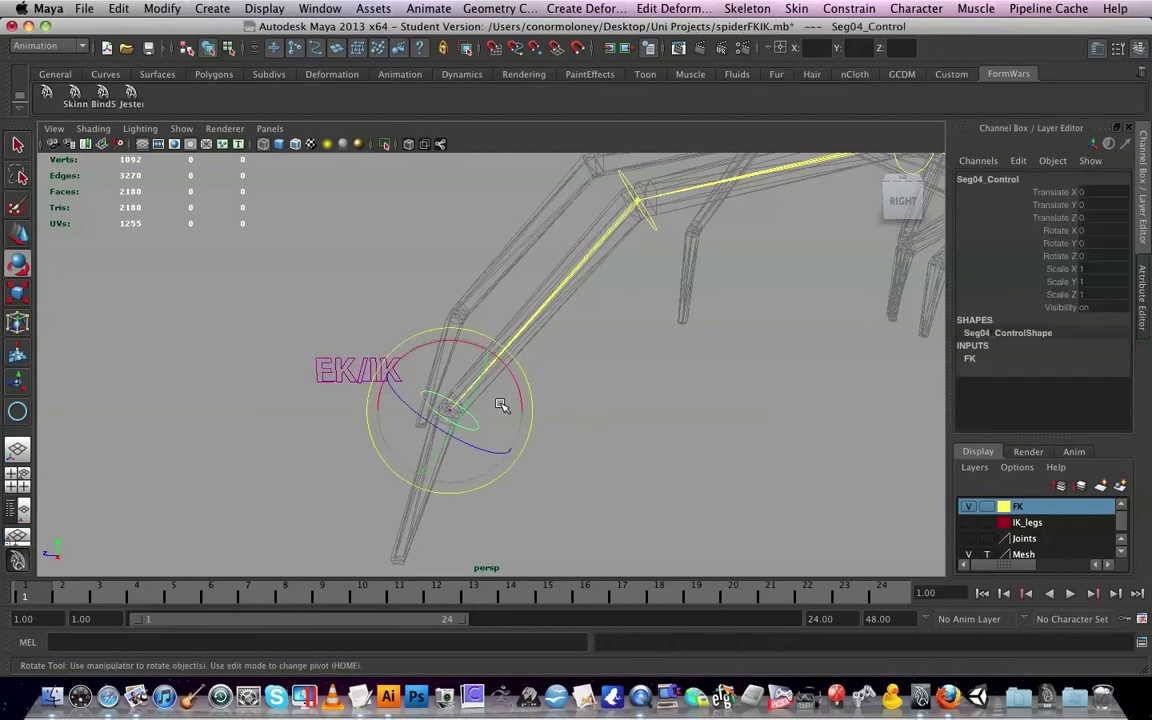
pyautogui.press('Up')
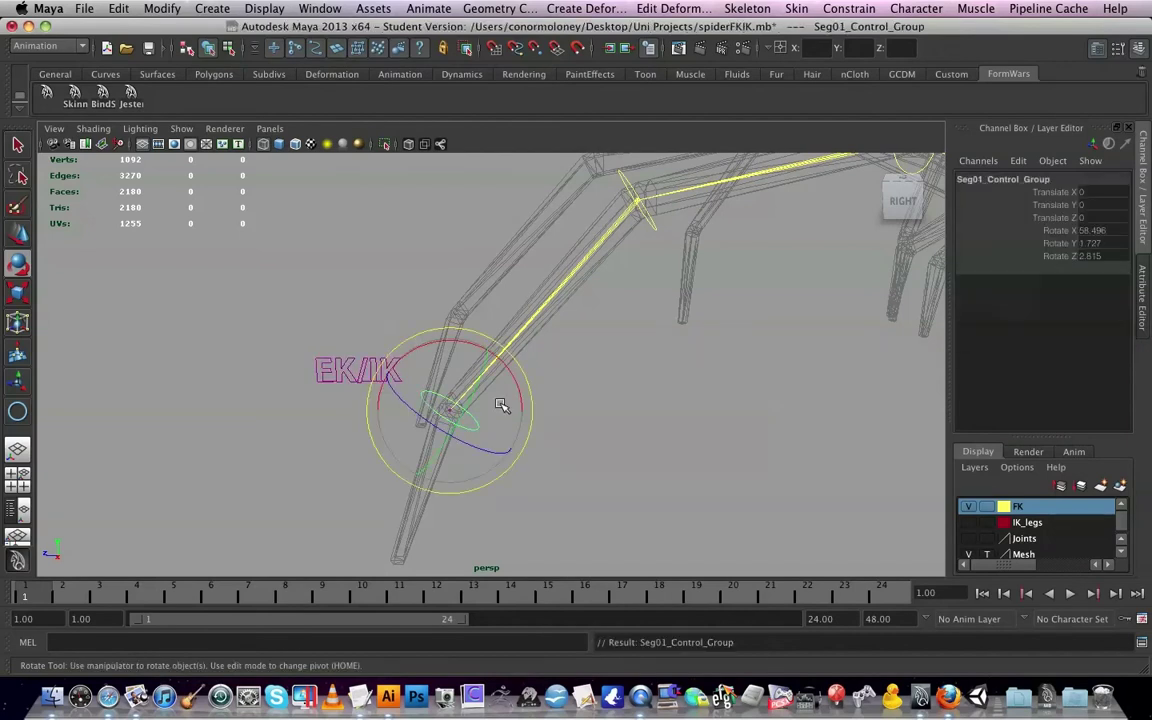
pyautogui.click(651, 230)
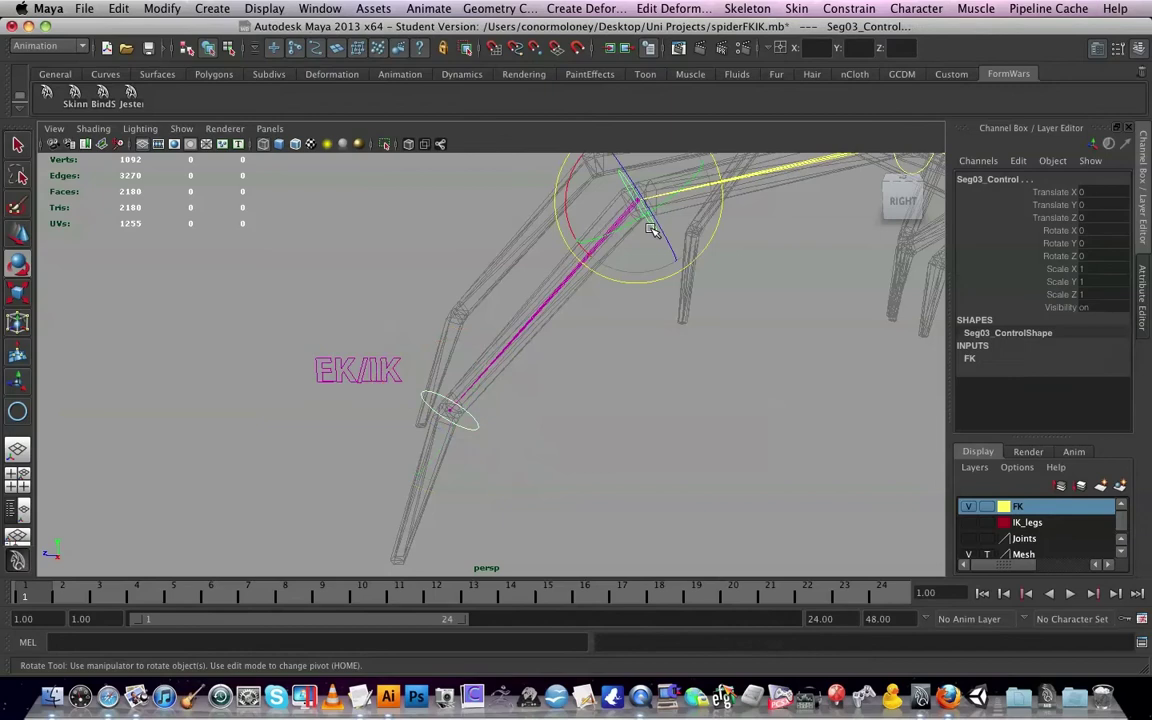
pyautogui.press('Up')
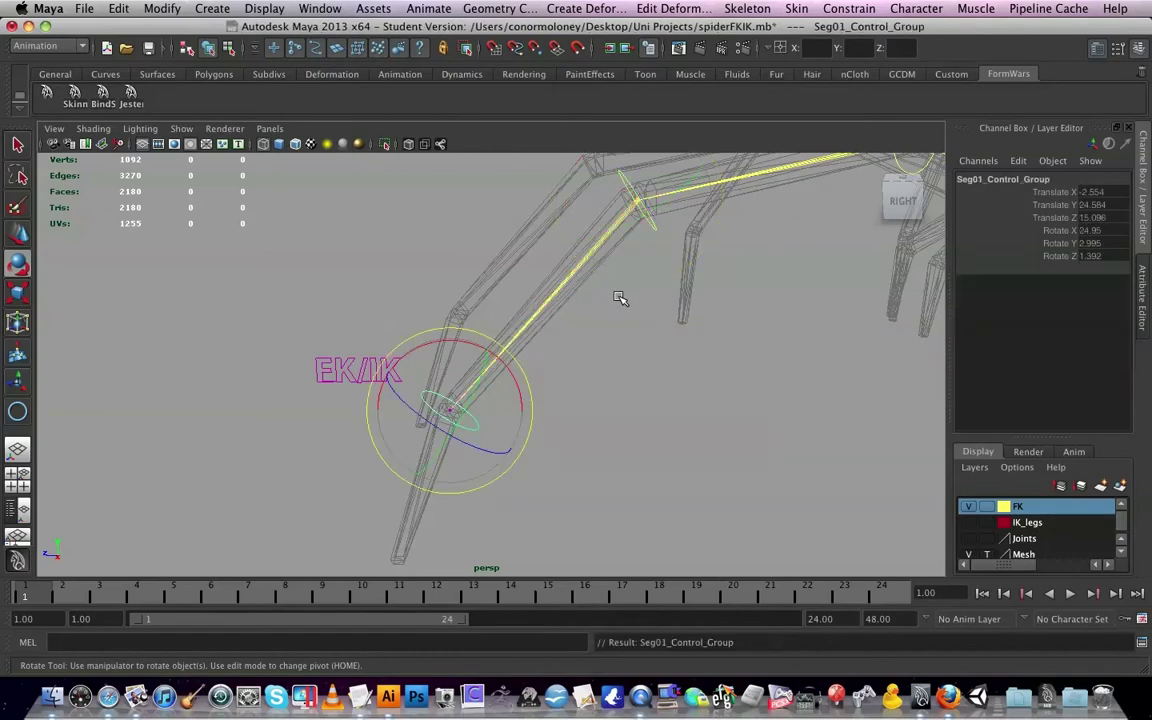
pyautogui.click(733, 350)
pyautogui.scroll(-5, 733, 350)
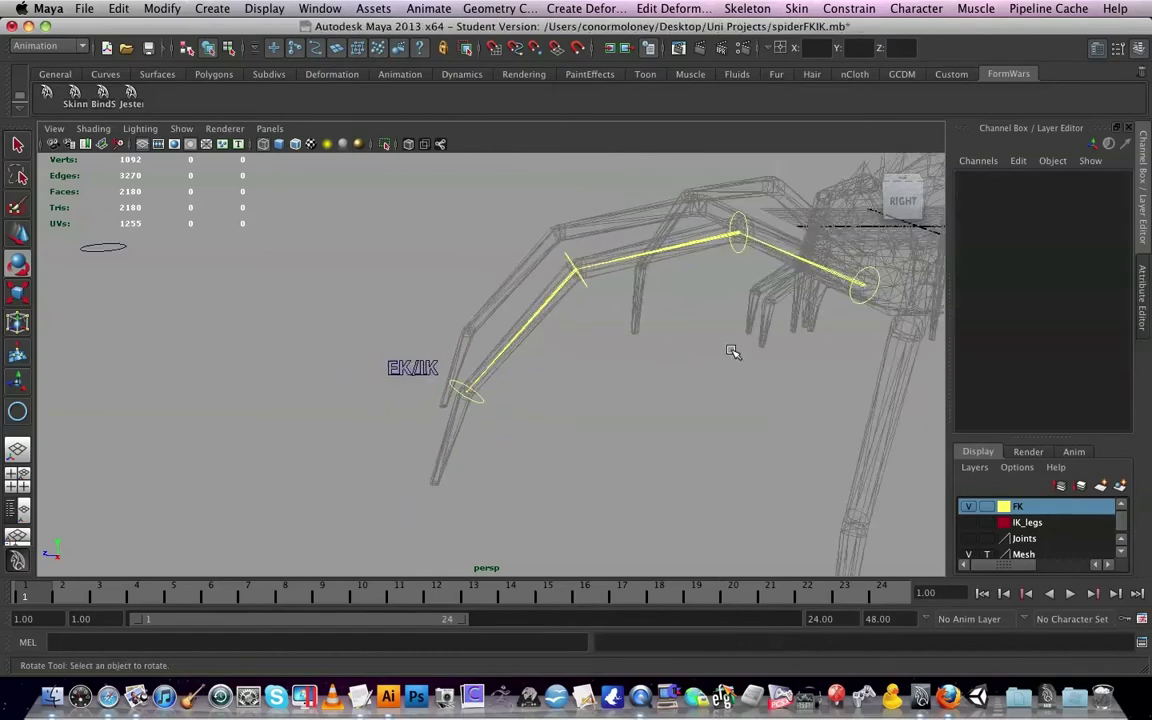
# Test the FK hierarchy by rotating the Seg02_Control circle and the circle at the next leg joint, and undo the rotations
pyautogui.click(872, 282)
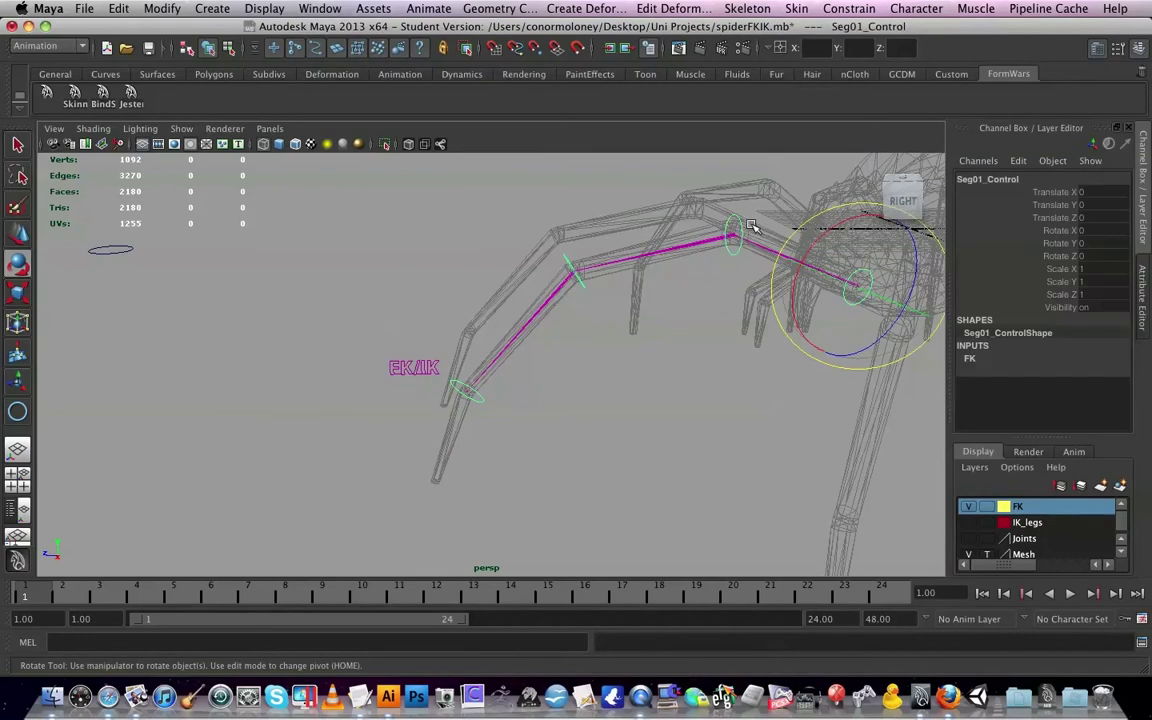
pyautogui.keyDown('shift'); pyautogui.click(743, 224); pyautogui.keyUp('shift')
pyautogui.moveTo(678, 197)
pyautogui.mouseDown()
pyautogui.moveTo(671, 249)
pyautogui.moveTo(683, 197)
pyautogui.mouseUp()
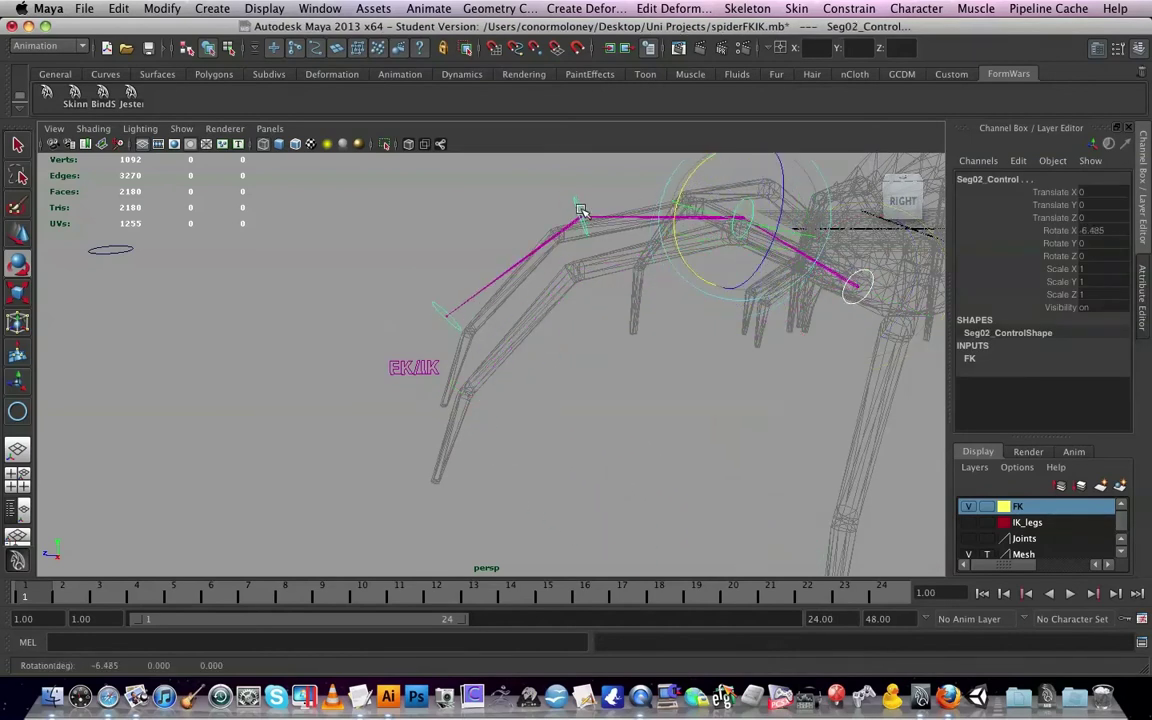
pyautogui.click(521, 188)
pyautogui.moveTo(518, 189); pyautogui.dragTo(521, 246)
pyautogui.press('z')
pyautogui.press('z')
pyautogui.press('z')
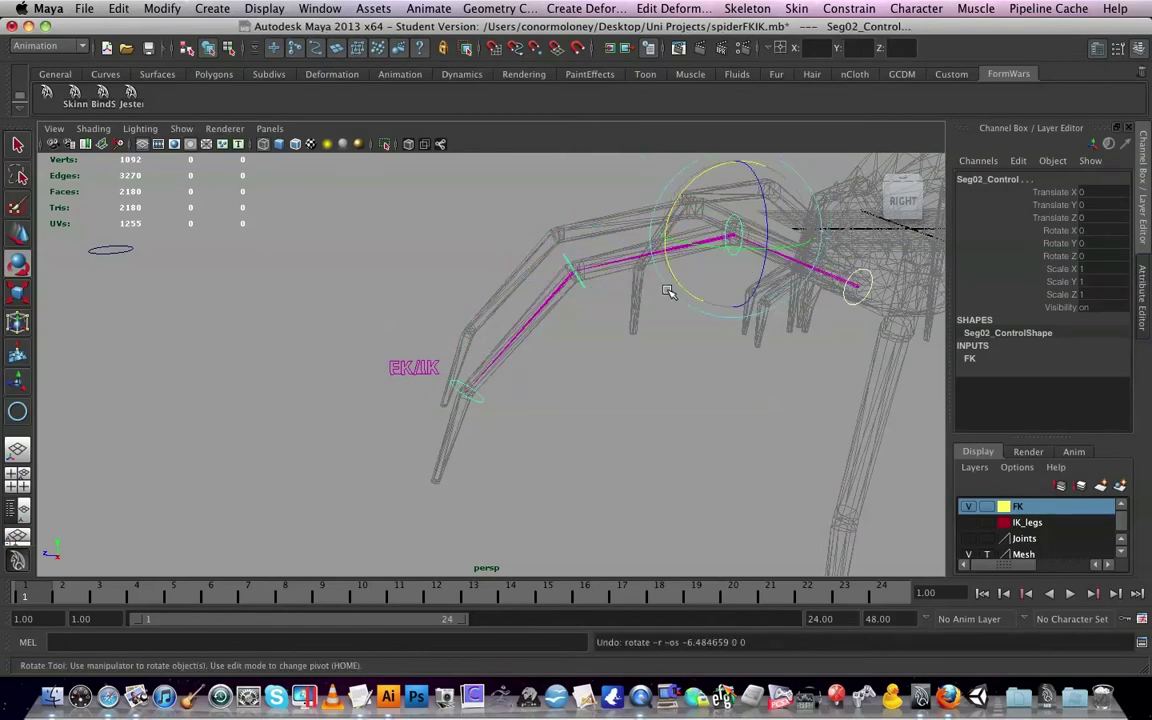
# Select the Seg04_Control circle, step up to its parent group to check its channels, and clear the selection
pyautogui.press('z')
pyautogui.click(654, 319)
pyautogui.scroll(5, 654, 320)
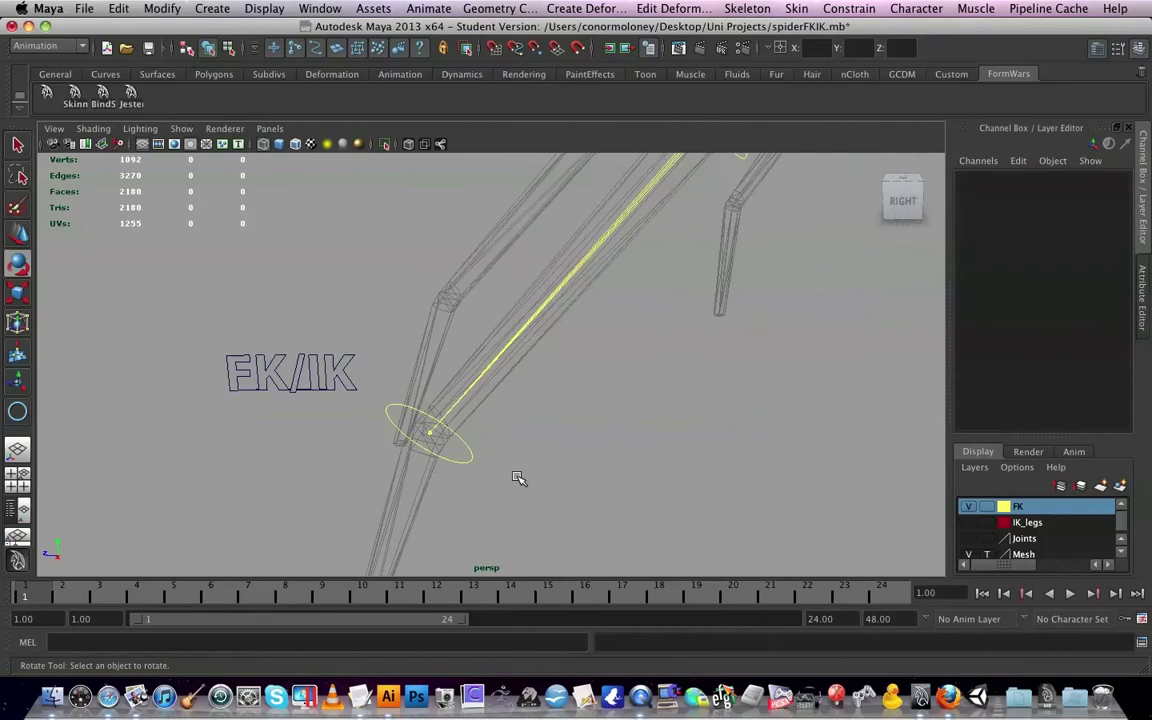
pyautogui.click(465, 445)
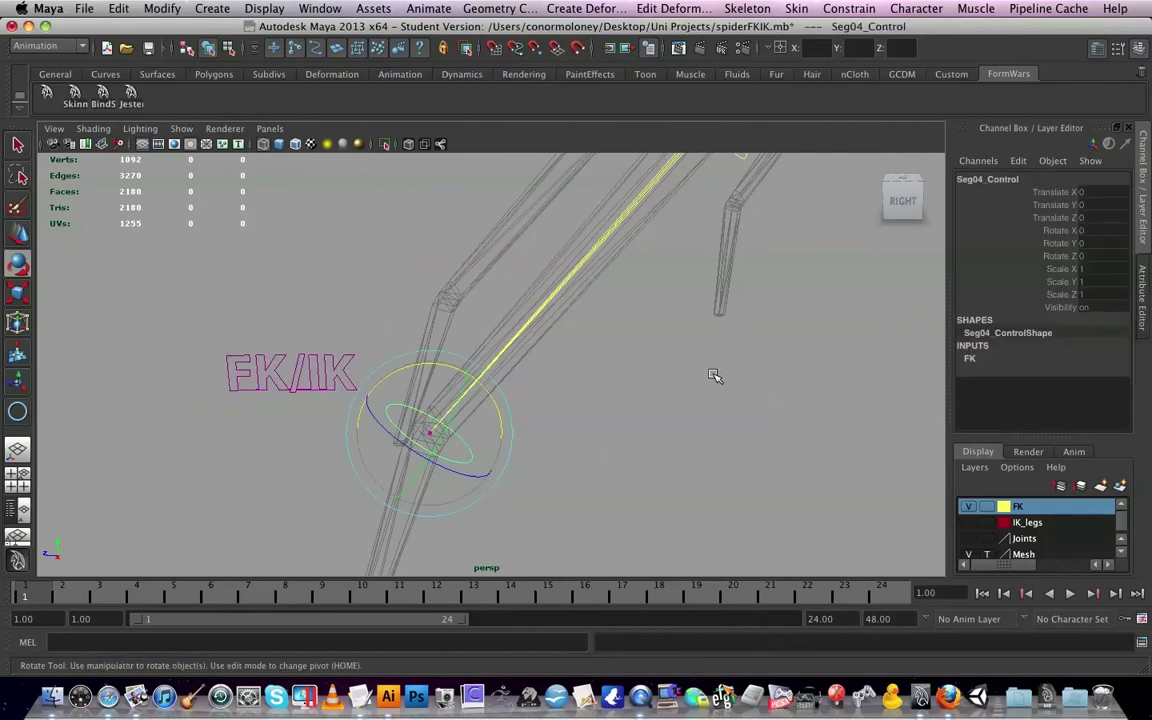
pyautogui.press('Up')
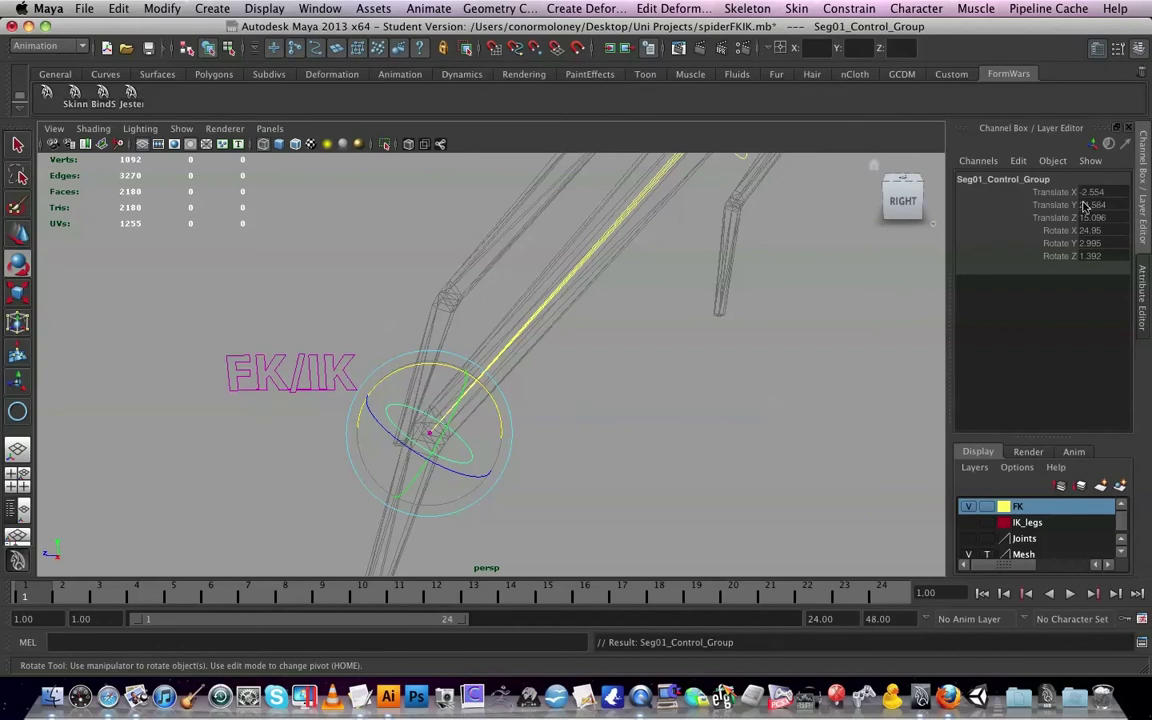
pyautogui.click(678, 326)
pyautogui.scroll(-5, 640, 322)
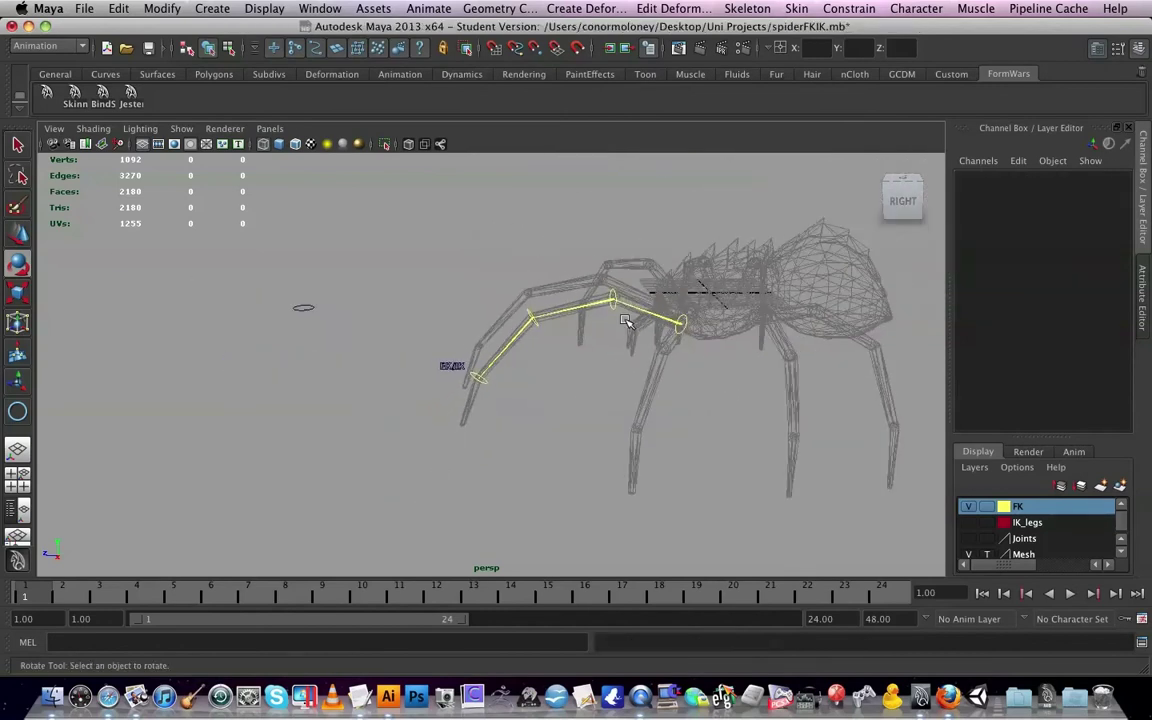
# Hide the FK layer and show the IK_legs layer
pyautogui.keyDown('alt'); pyautogui.moveTo(622, 318); pyautogui.dragTo(631, 351); pyautogui.keyUp('alt')
pyautogui.scroll(6, 631, 351)
pyautogui.keyDown('alt'); pyautogui.moveTo(631, 351); pyautogui.dragTo(585, 383, button='middle'); pyautogui.keyUp('alt')
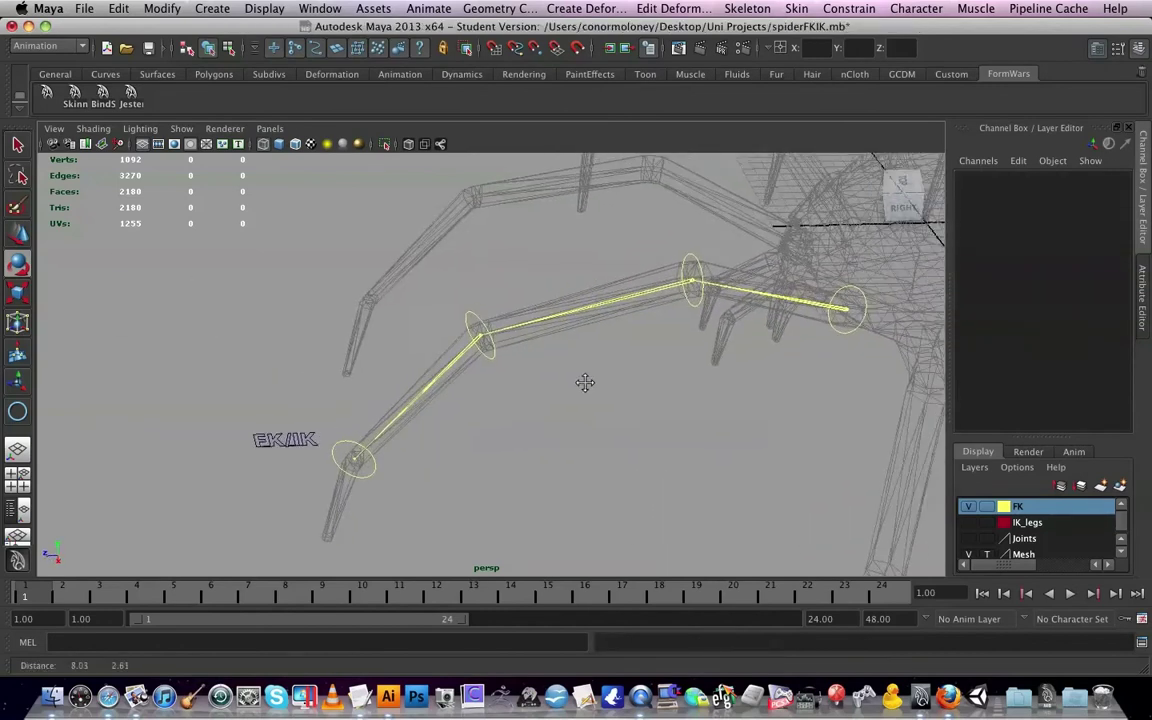
pyautogui.keyDown('alt'); pyautogui.moveTo(585, 383); pyautogui.dragTo(941, 462); pyautogui.keyUp('alt')
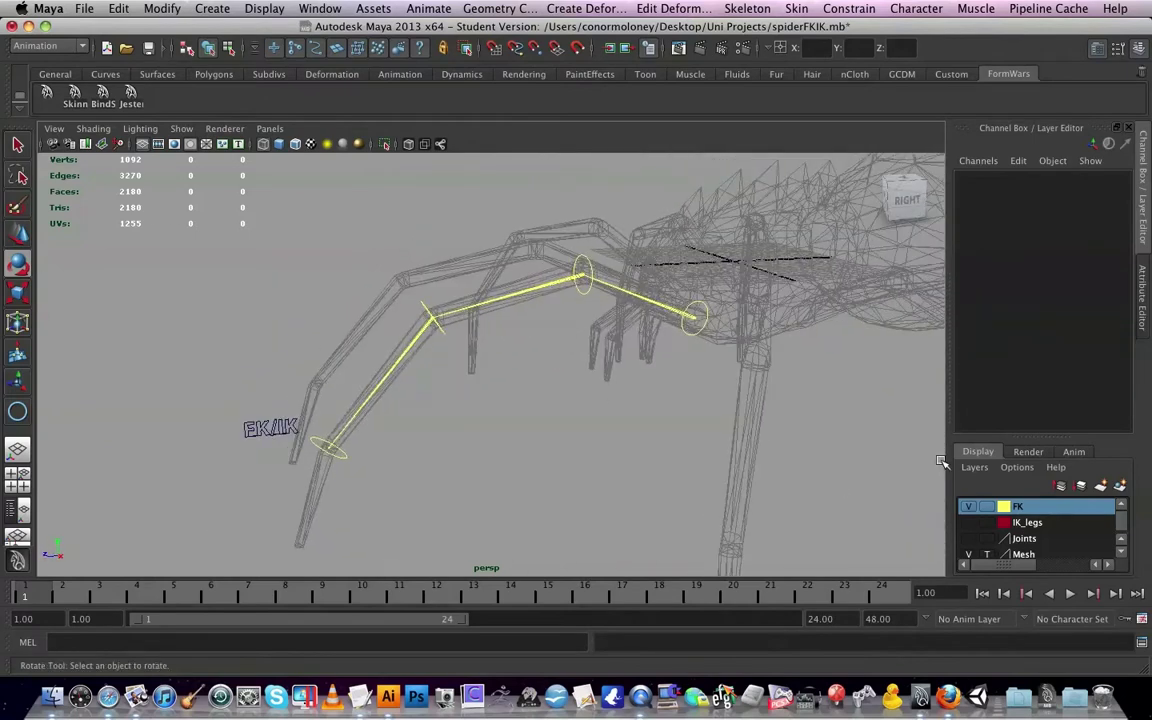
pyautogui.click(588, 268)
pyautogui.click(622, 385)
pyautogui.click(968, 506)
pyautogui.doubleClick(968, 510)
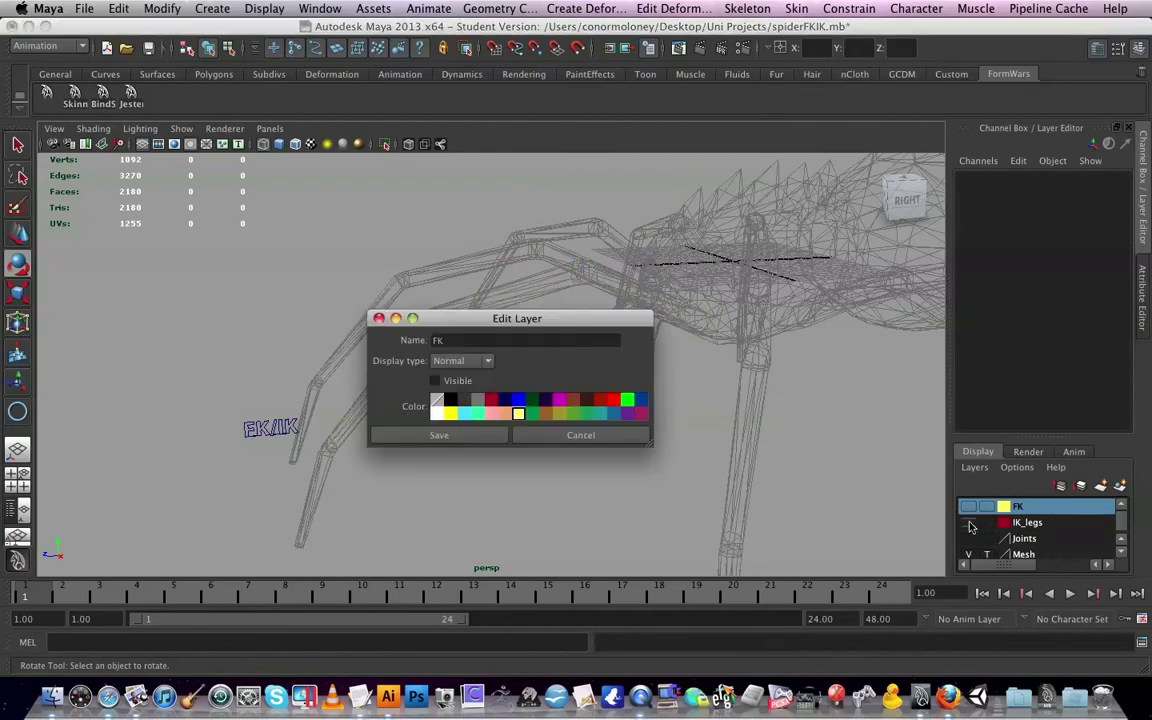
pyautogui.click(584, 436)
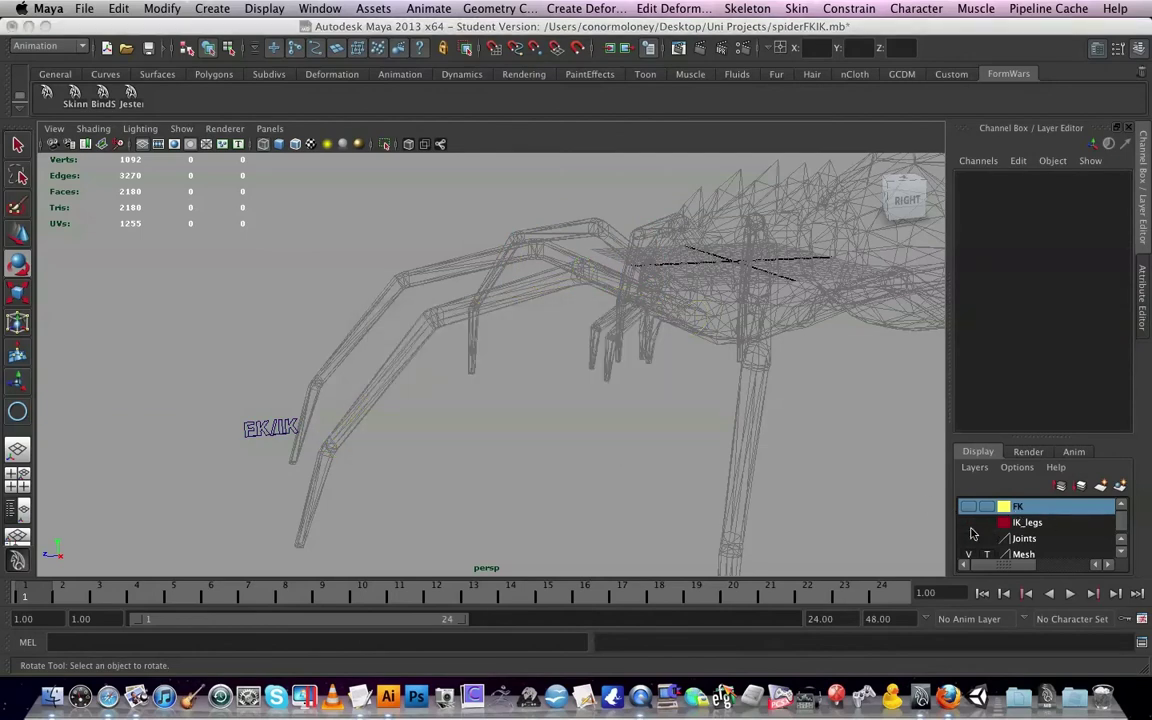
pyautogui.click(968, 522)
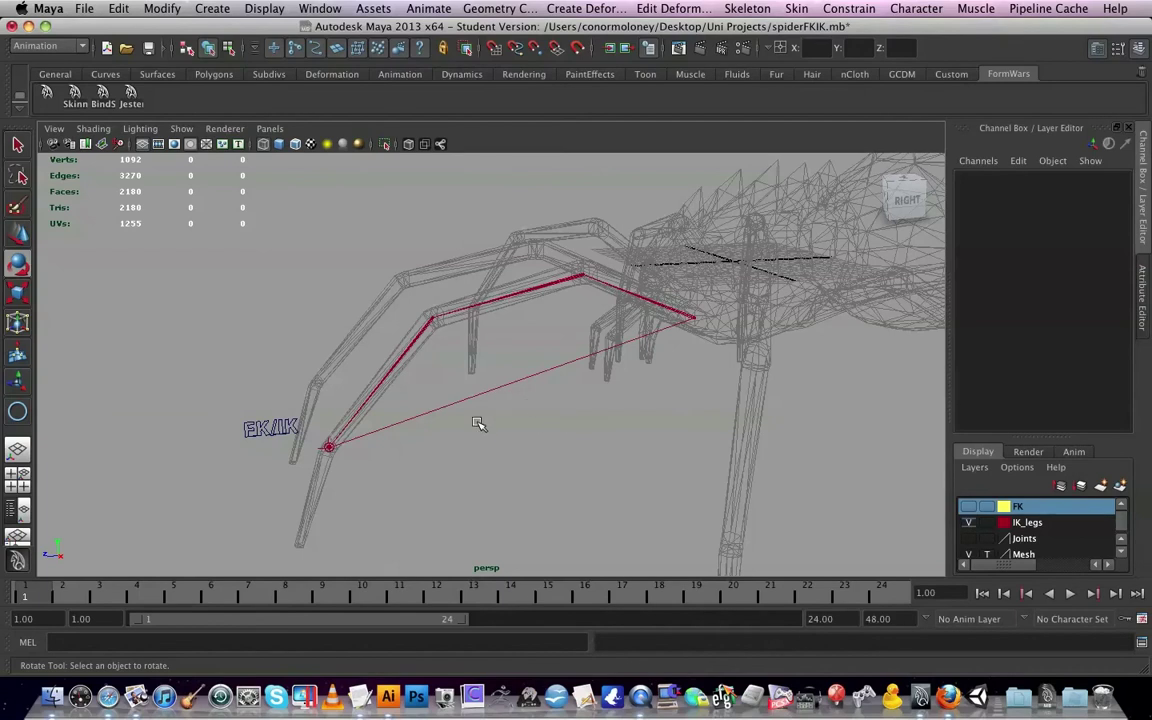
# Snap the spare NURBS circle in front of the spider onto the IK handle at the front left leg's lowest joint
pyautogui.keyDown('alt'); pyautogui.moveTo(476, 422); pyautogui.dragTo(361, 313); pyautogui.keyUp('alt')
pyautogui.click(290, 288)
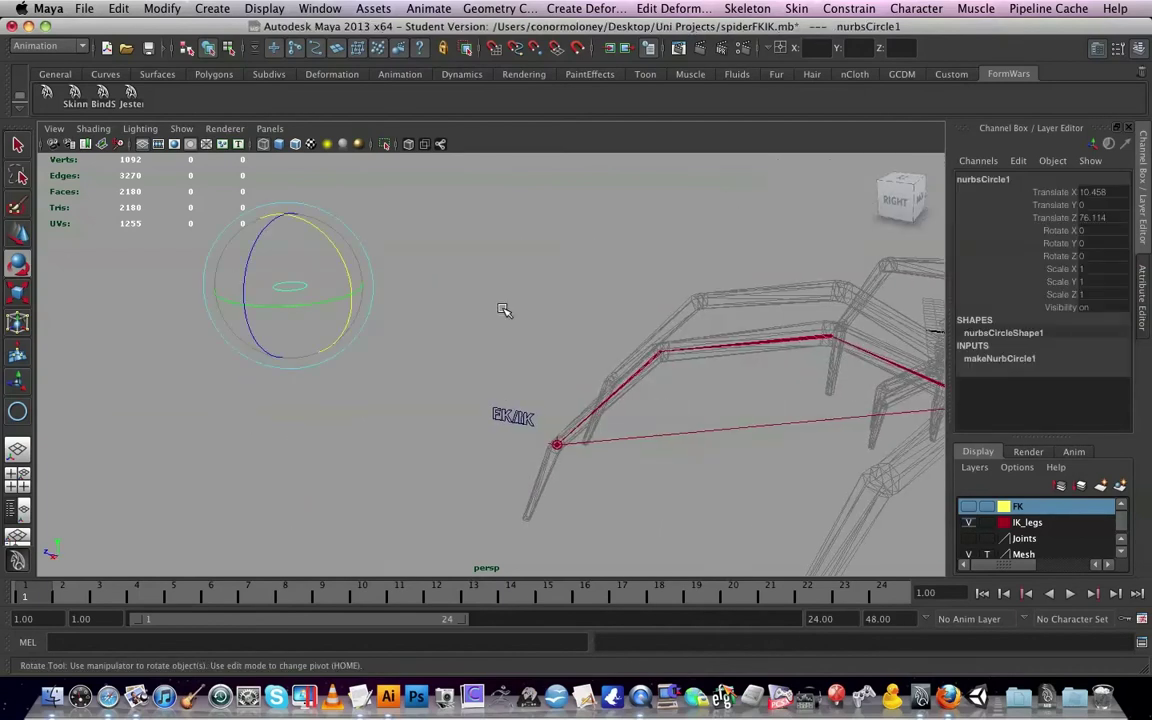
pyautogui.keyDown('alt'); pyautogui.moveTo(504, 309); pyautogui.dragTo(482, 283); pyautogui.keyUp('alt')
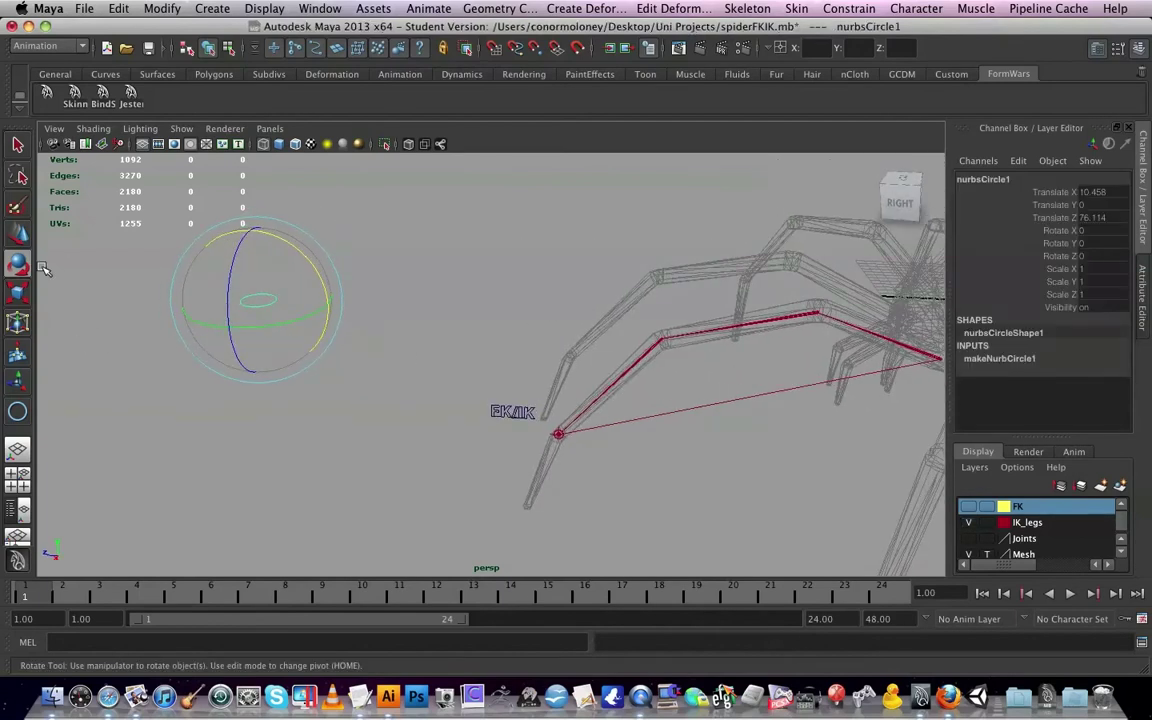
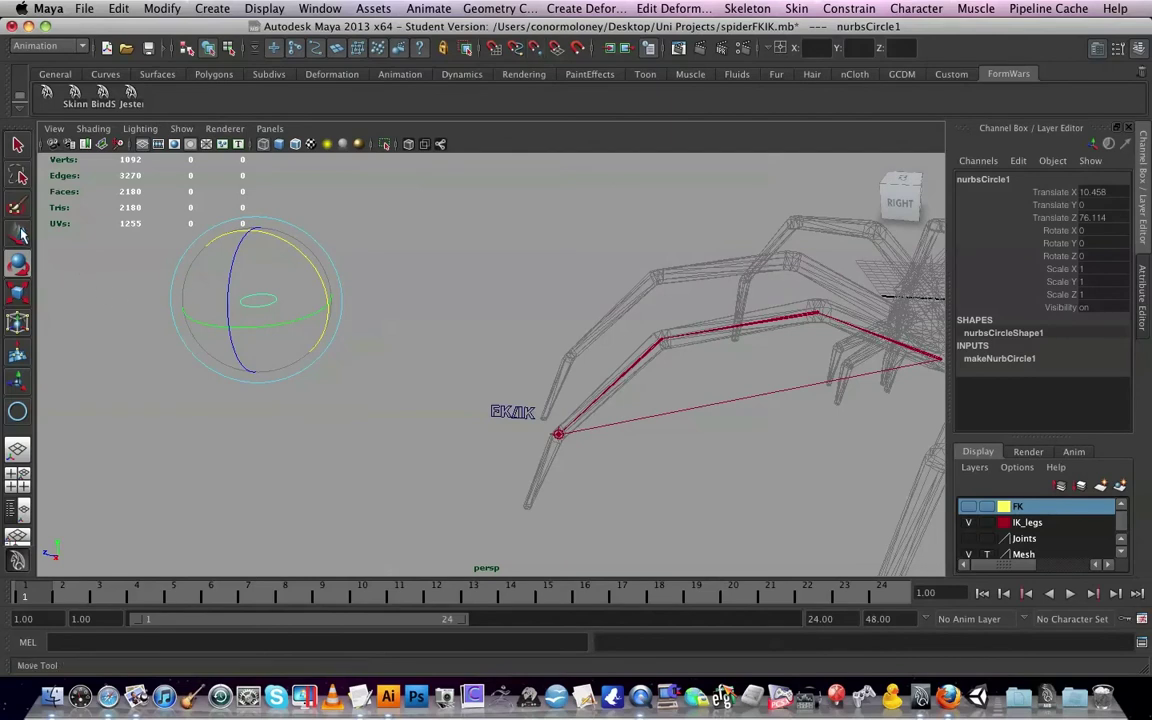
pyautogui.click(17, 233)
pyautogui.moveTo(258, 300); pyautogui.dragTo(557, 433)
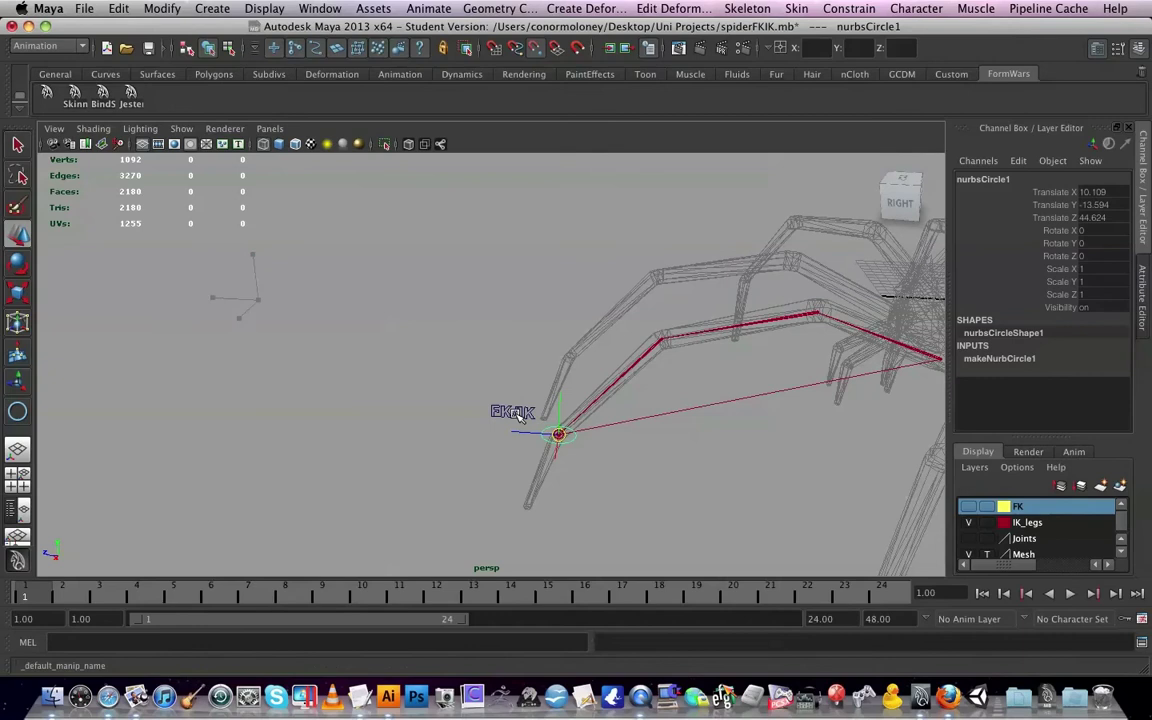
pyautogui.keyDown('alt'); pyautogui.moveTo(707, 476); pyautogui.dragTo(581, 455); pyautogui.keyUp('alt')
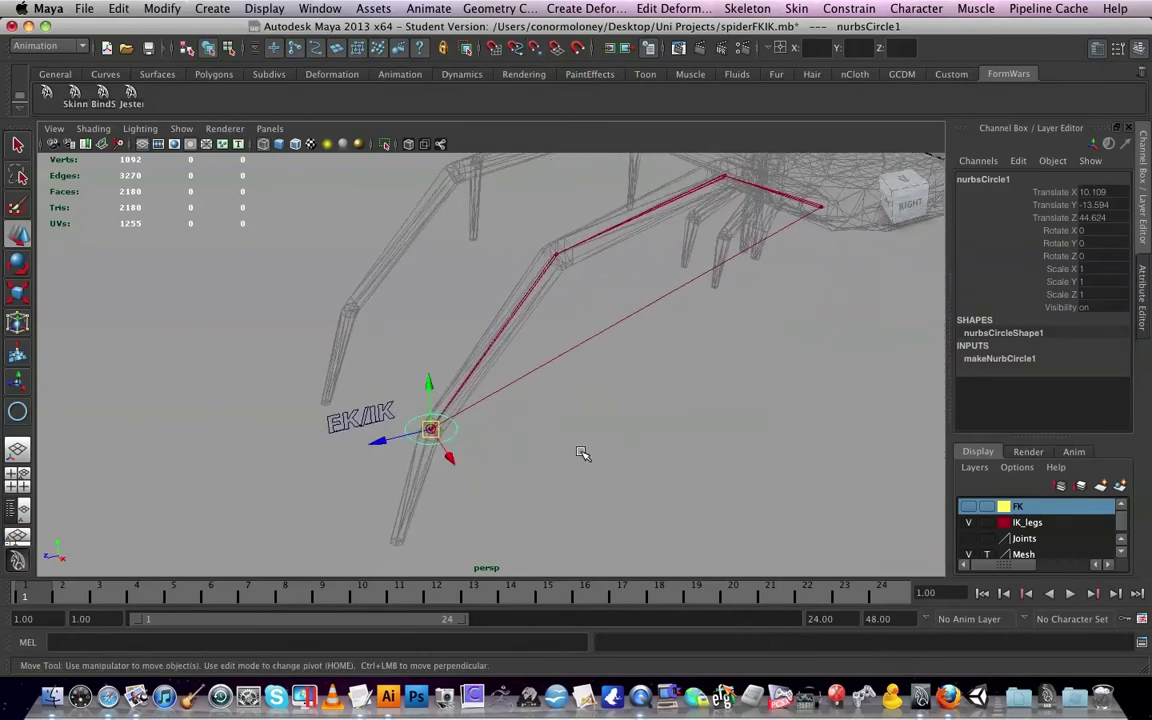
# Freeze the circle's transformations and delete its construction history
pyautogui.click(18, 261)
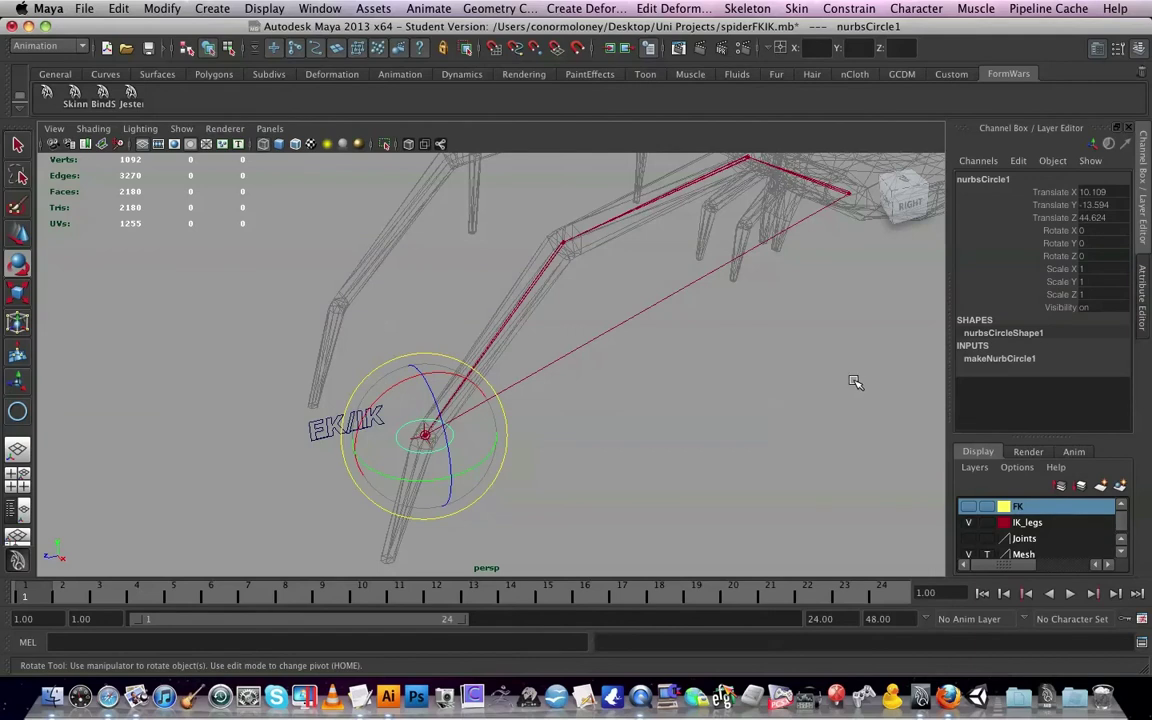
pyautogui.click(161, 8)
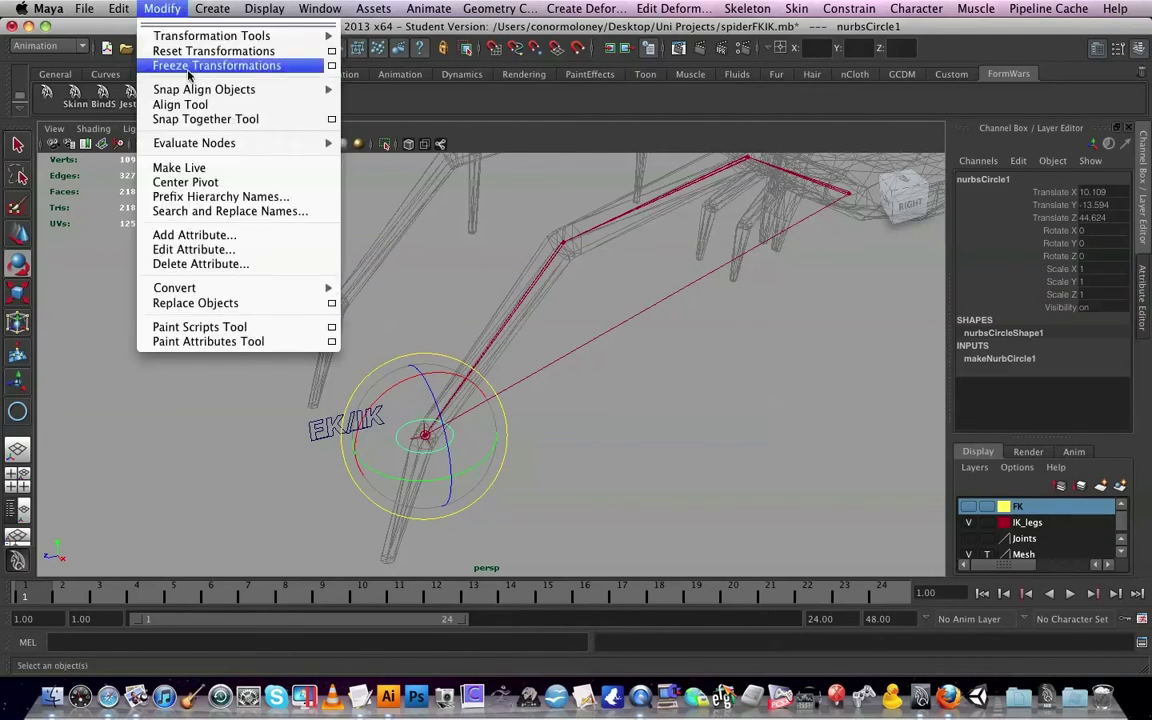
pyautogui.click(230, 66)
pyautogui.click(84, 8)
pyautogui.moveTo(118, 8)
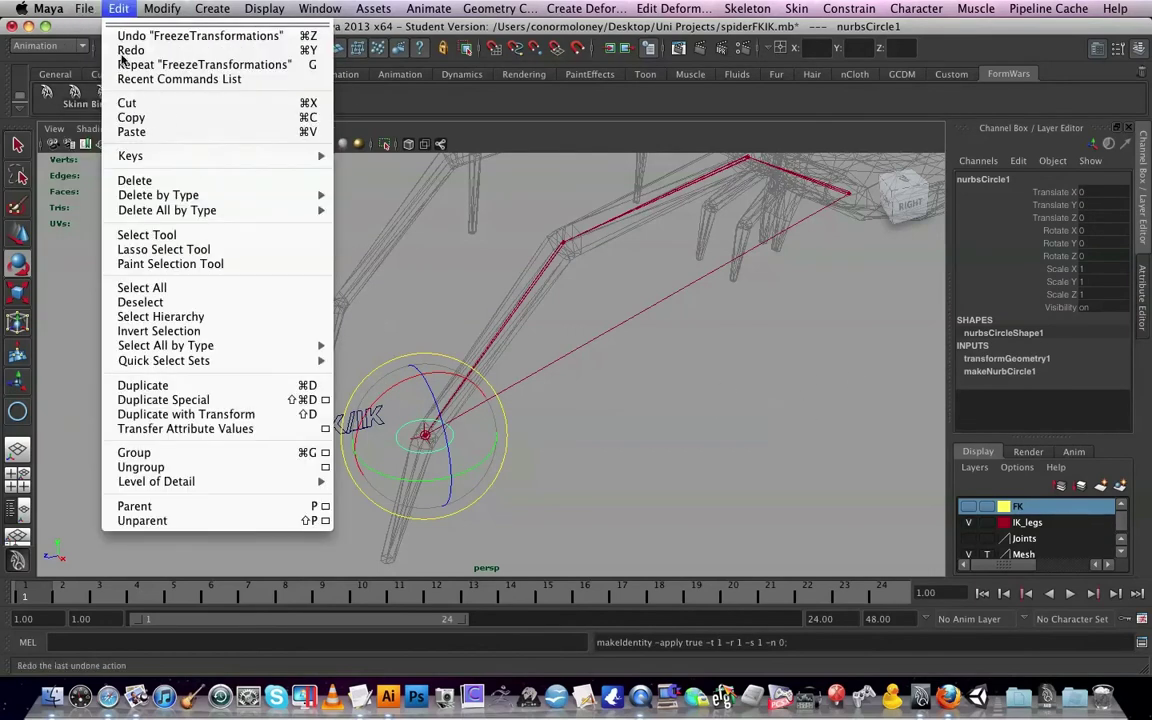
pyautogui.moveTo(160, 195)
pyautogui.click(379, 204)
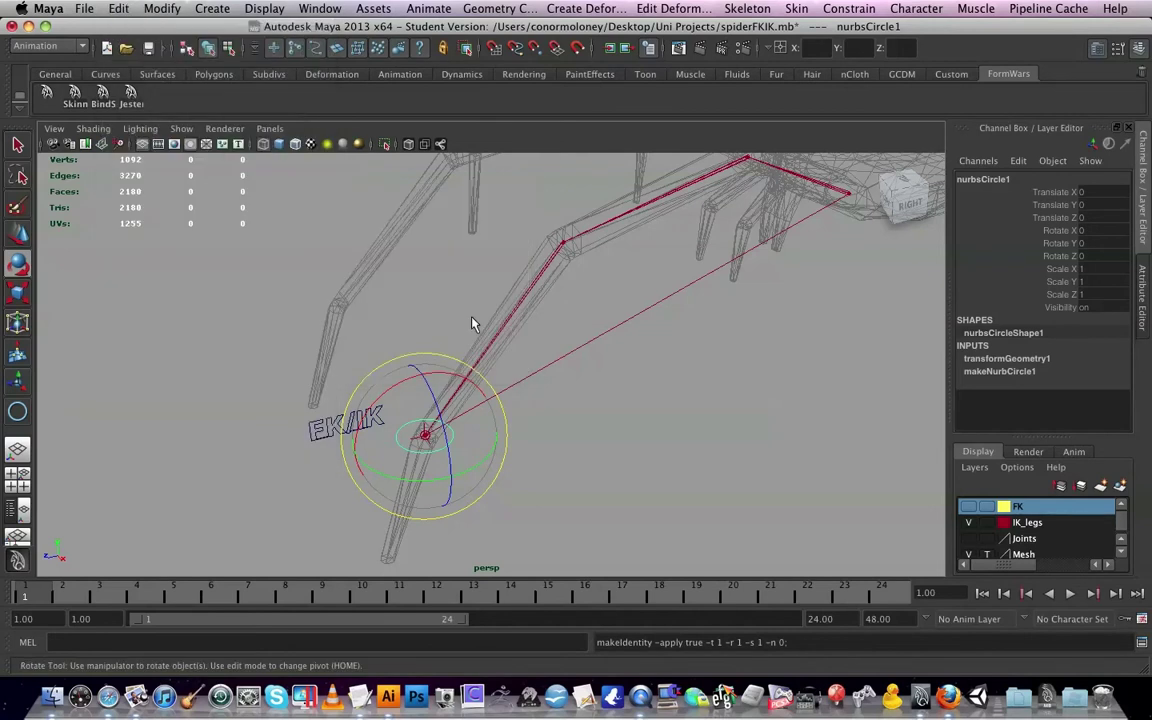
pyautogui.click(447, 445)
pyautogui.click(438, 447)
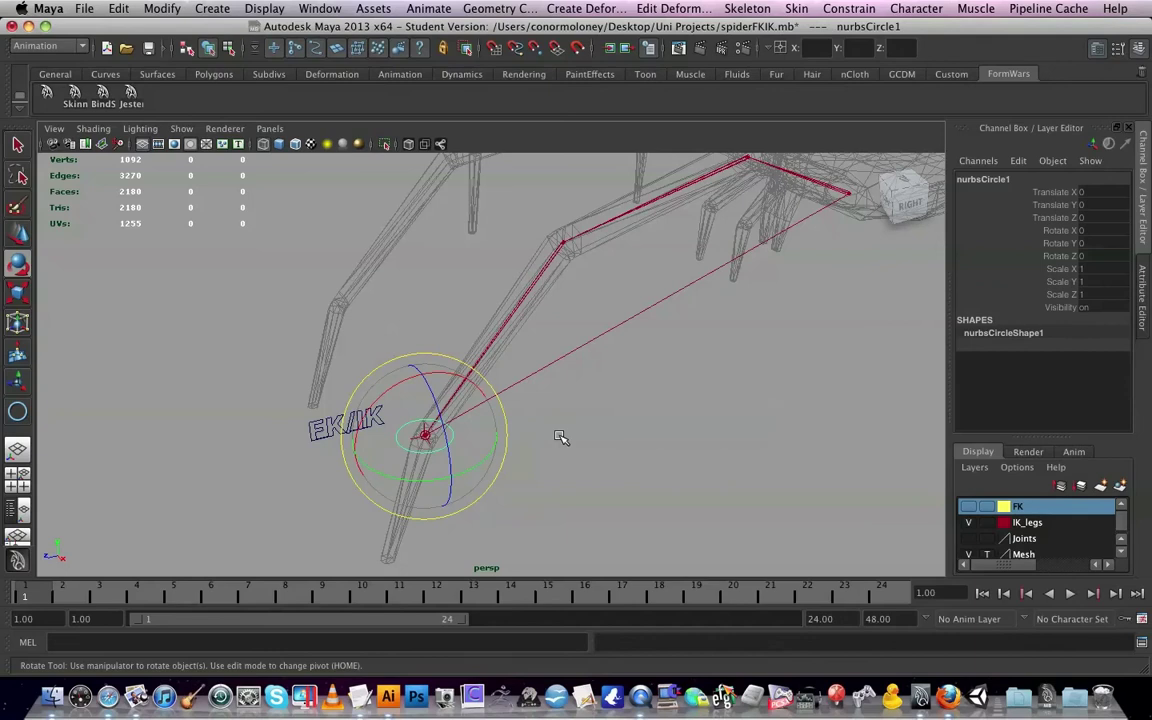
# Group the circle, add the group to the IK_legs layer and clear the selection
pyautogui.hotkey('ctrl', 'g')
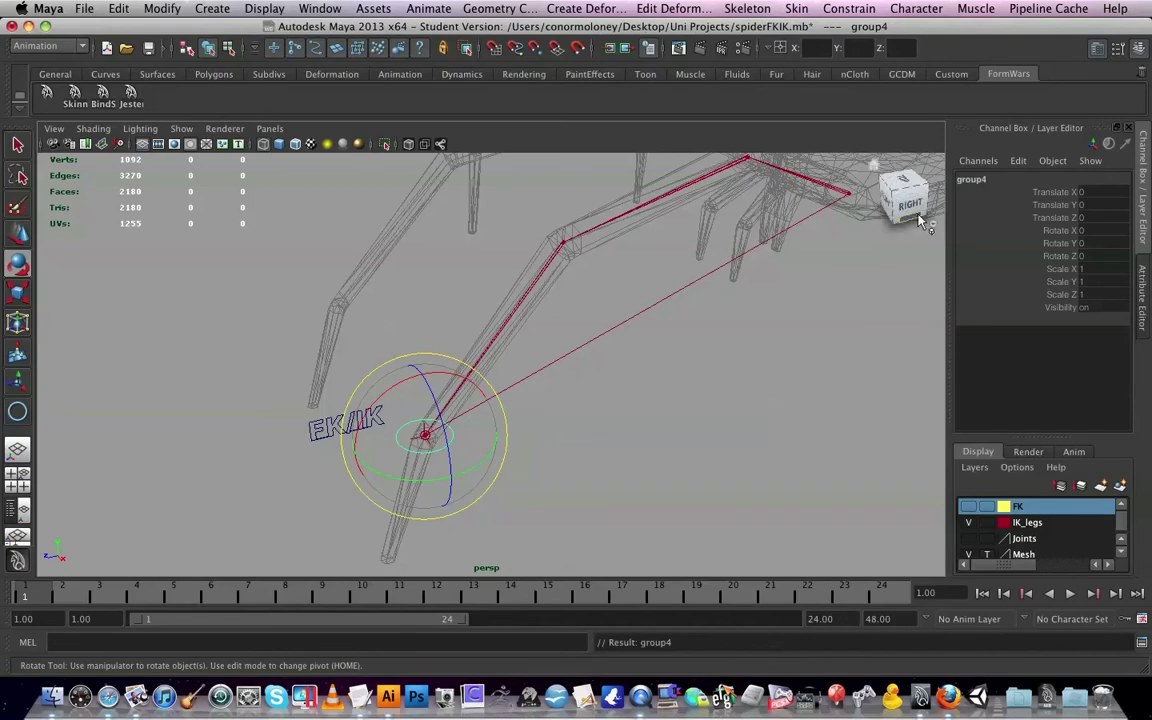
pyautogui.rightClick(1040, 526)
pyautogui.click(1072, 386)
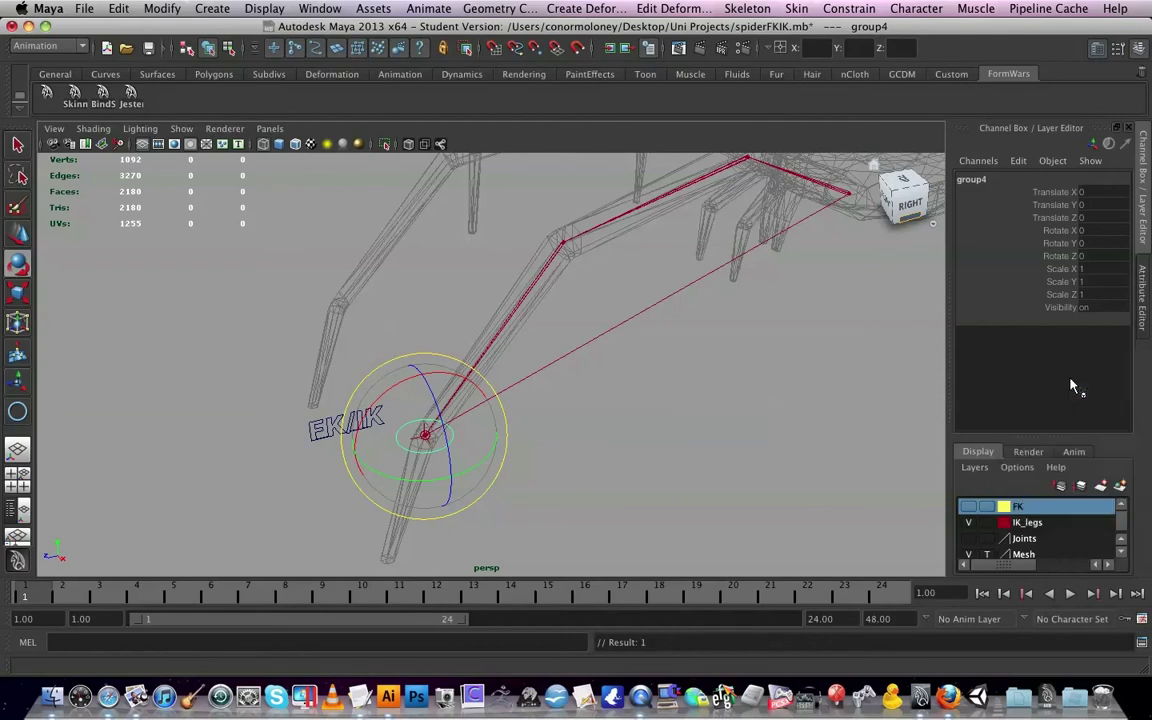
pyautogui.click(596, 452)
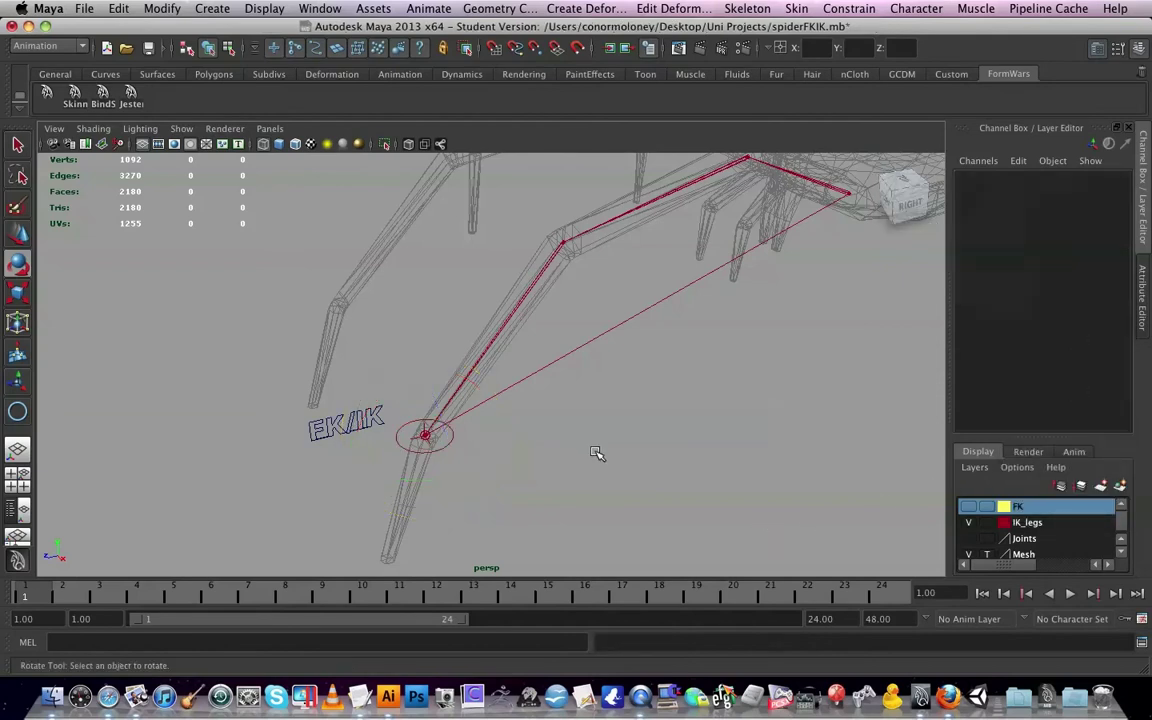
# Rotate the circle's group to about X -43.95, Y 4.39, Z 3.47 to align it with the leg, and clear the selection
pyautogui.click(412, 452)
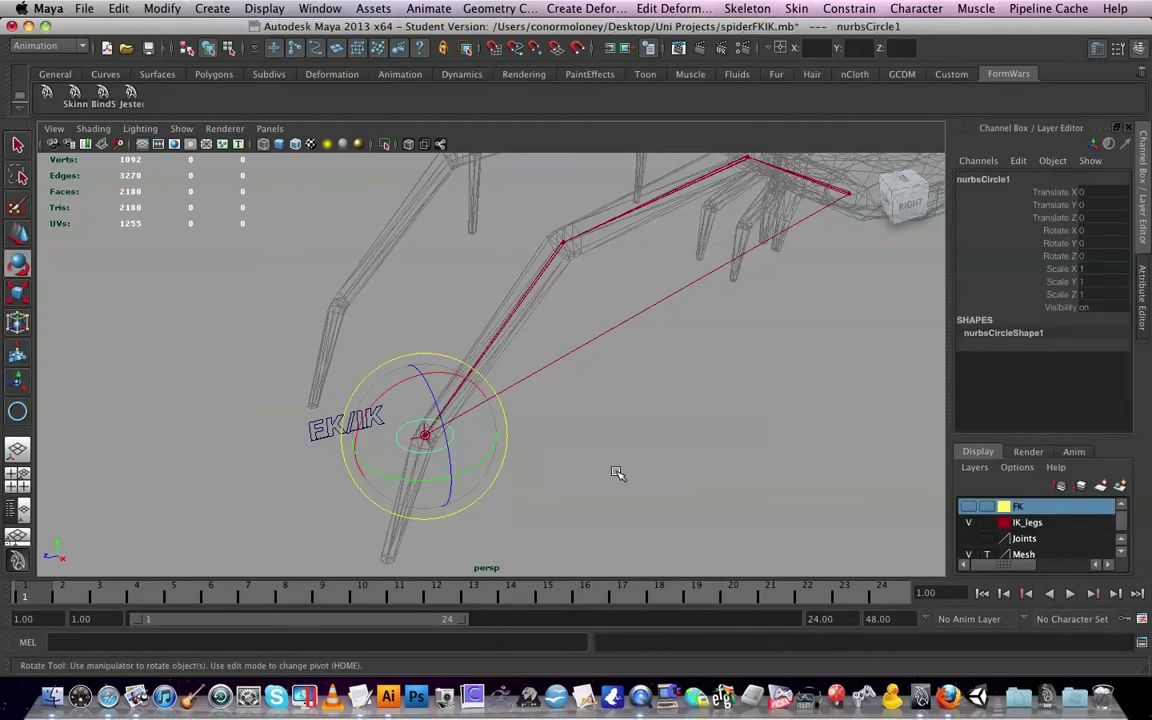
pyautogui.press('Up')
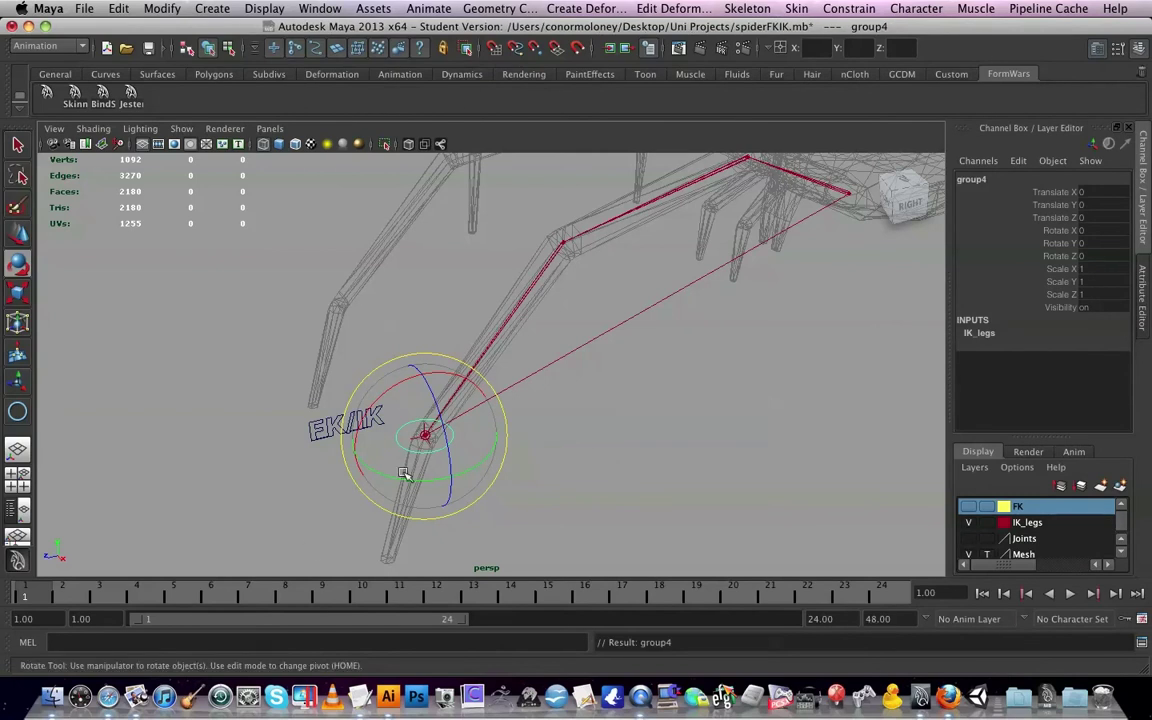
pyautogui.moveTo(385, 393); pyautogui.dragTo(466, 504)
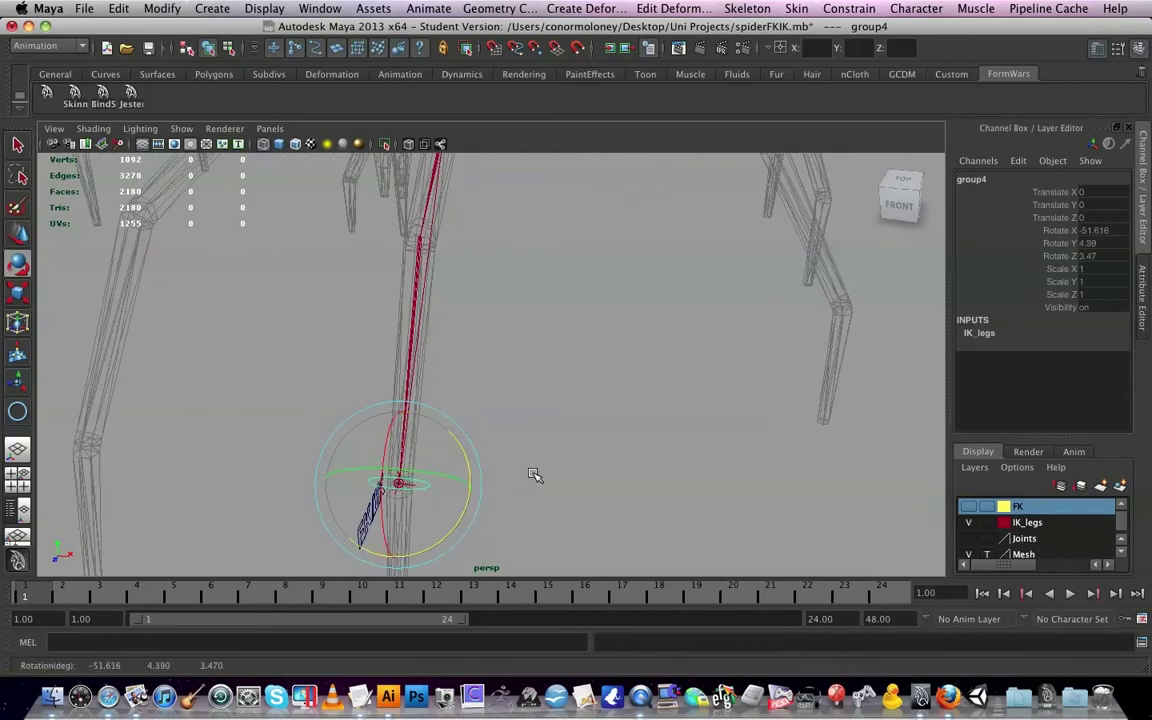
pyautogui.keyDown('alt'); pyautogui.moveTo(537, 476); pyautogui.dragTo(599, 476); pyautogui.keyUp('alt')
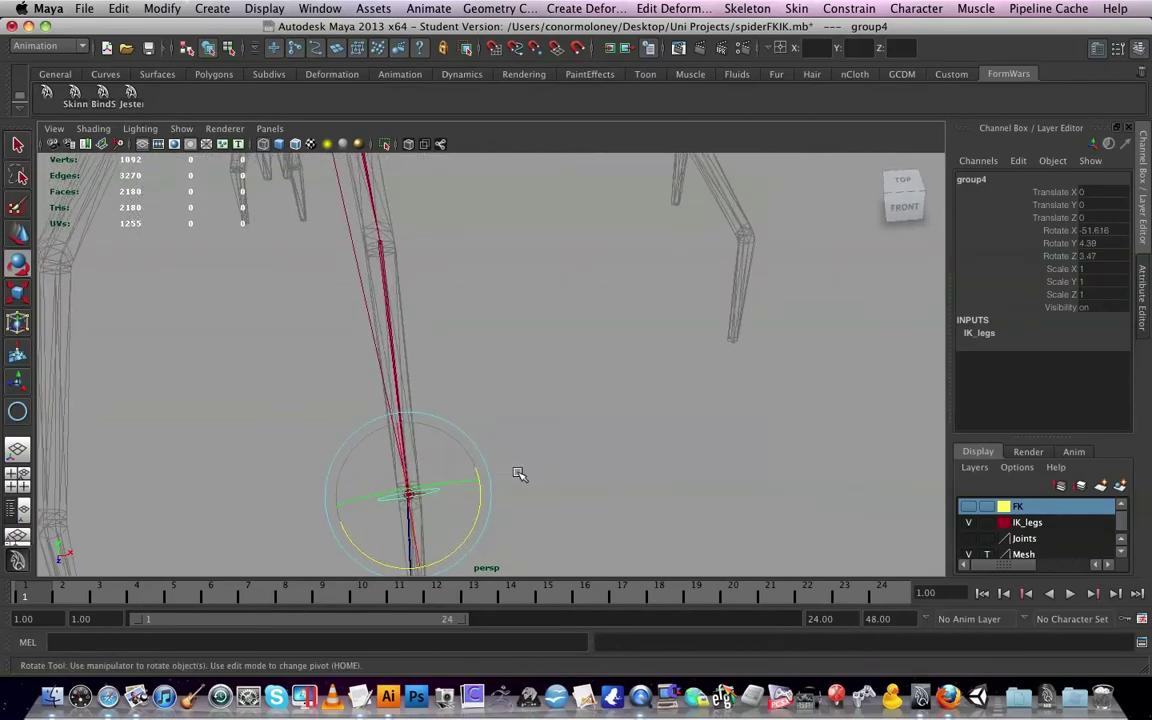
pyautogui.keyDown('alt'); pyautogui.moveTo(518, 474); pyautogui.dragTo(470, 470); pyautogui.keyUp('alt')
pyautogui.moveTo(392, 438); pyautogui.dragTo(664, 479)
pyautogui.keyDown('alt'); pyautogui.moveTo(664, 479); pyautogui.dragTo(643, 342, button='right'); pyautogui.keyUp('alt')
pyautogui.keyDown('alt'); pyautogui.moveTo(643, 342); pyautogui.dragTo(787, 457, button='middle'); pyautogui.keyUp('alt')
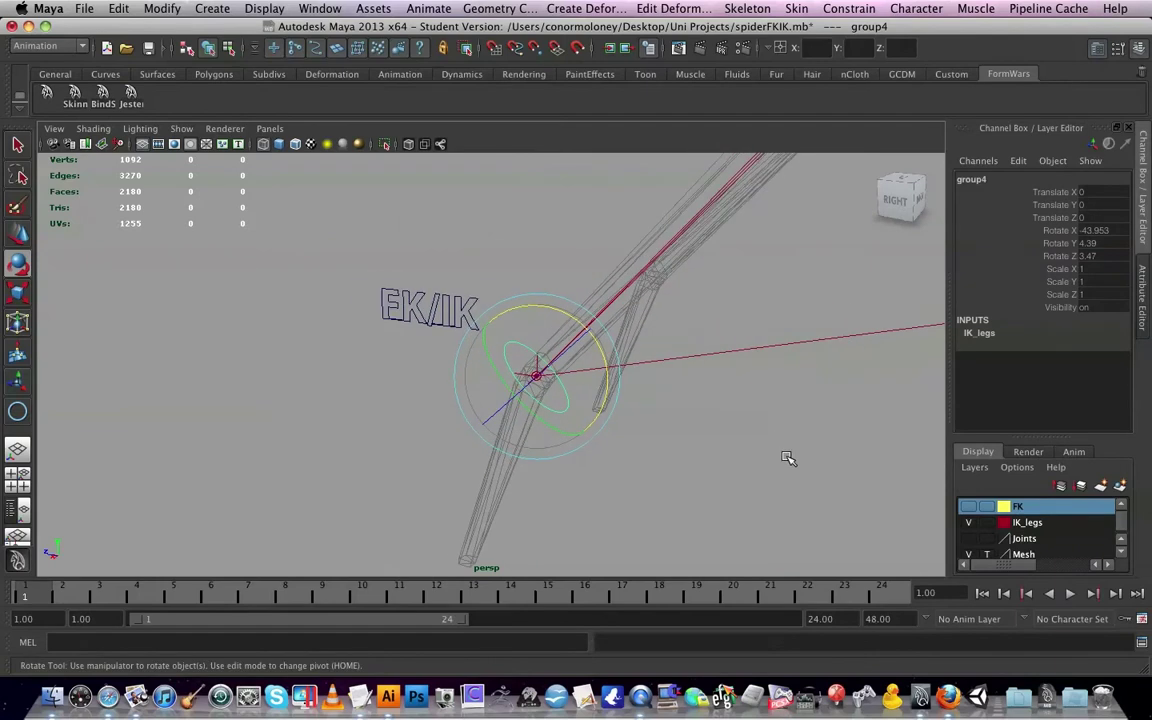
pyautogui.click(739, 477)
# Point-constrain the leg's IK handle to the circle around it and clear the selection
pyautogui.scroll(4, 615, 417)
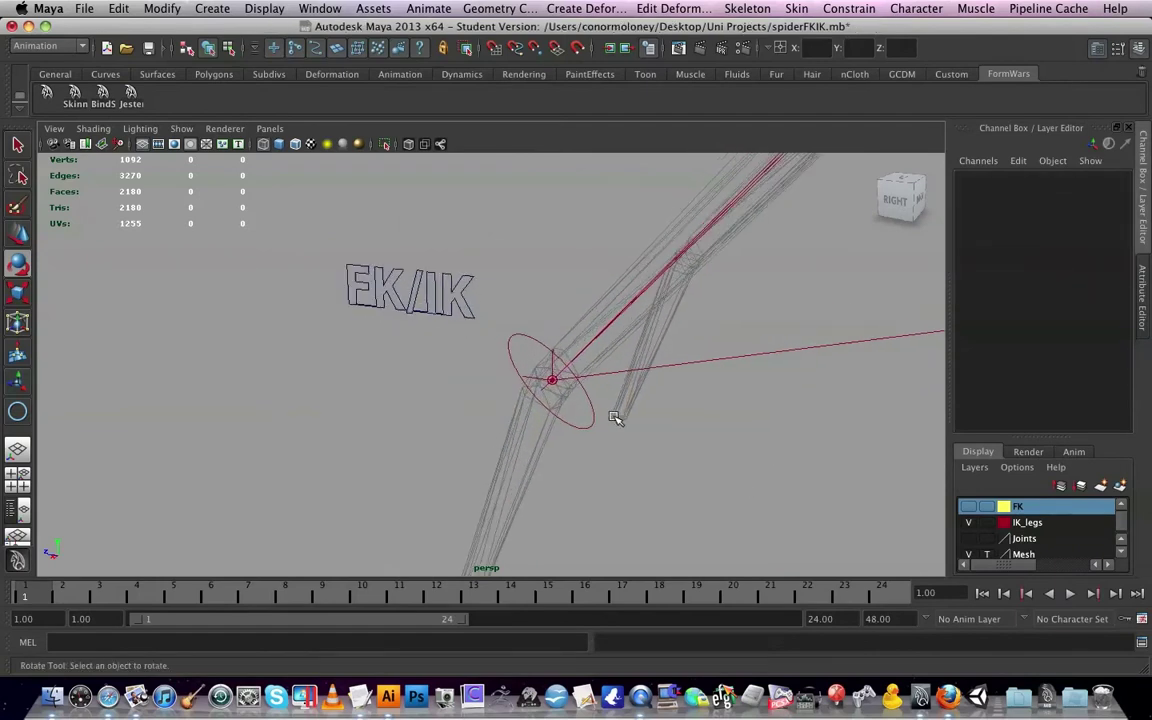
pyautogui.keyDown('alt'); pyautogui.moveTo(613, 417); pyautogui.dragTo(600, 454, button='middle'); pyautogui.keyUp('alt')
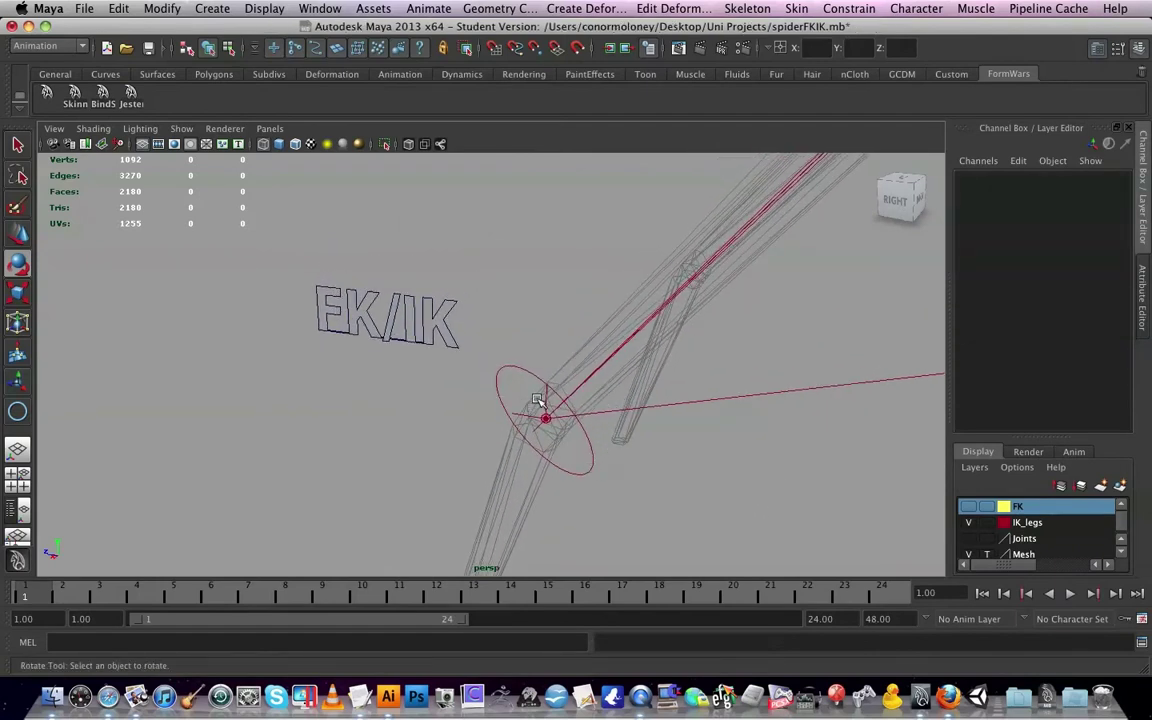
pyautogui.click(494, 358)
pyautogui.click(738, 508)
pyautogui.click(508, 366)
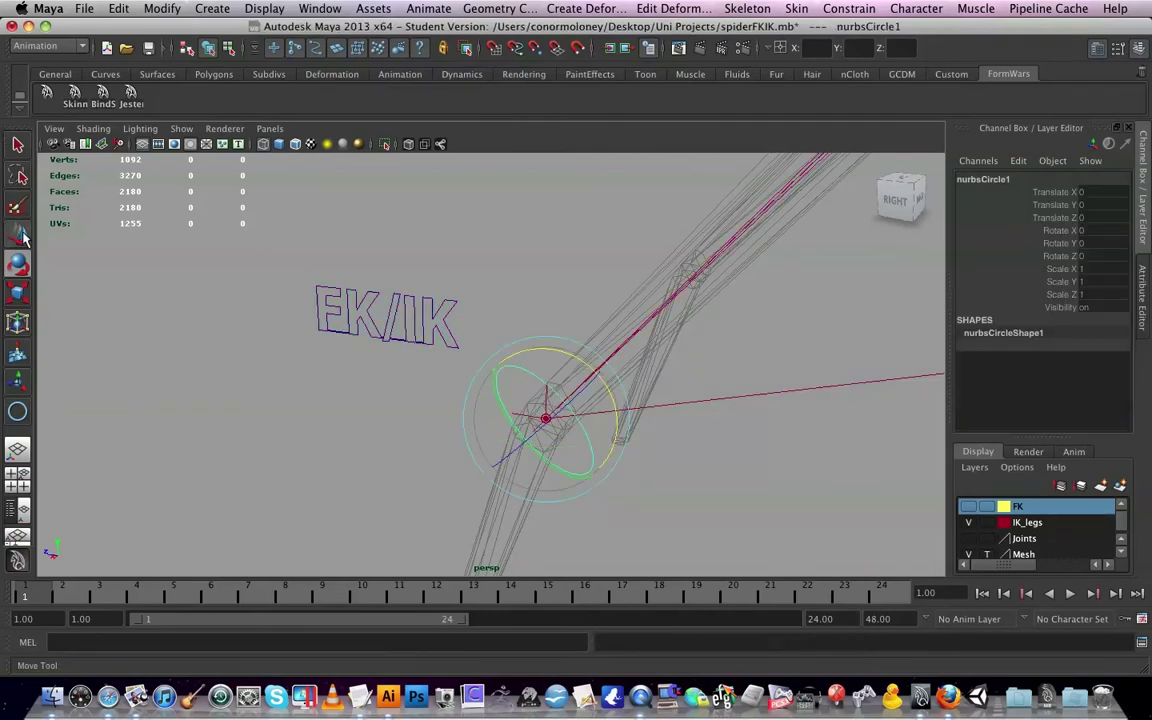
pyautogui.press('w')
pyautogui.moveTo(648, 436)
pyautogui.keyDown('alt'); pyautogui.mouseDown()
pyautogui.moveTo(694, 463)
pyautogui.moveTo(596, 375)
pyautogui.moveTo(655, 430)
pyautogui.mouseUp(); pyautogui.keyUp('alt')
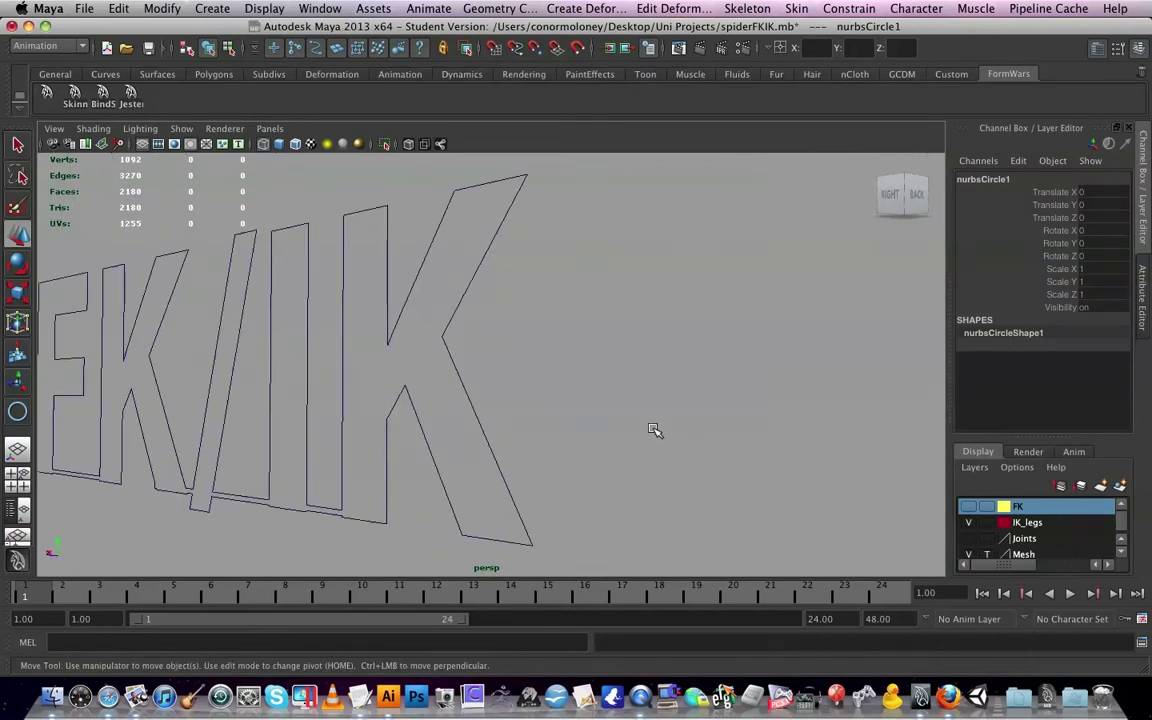
pyautogui.press('f')
pyautogui.keyDown('alt'); pyautogui.moveTo(560, 340); pyautogui.dragTo(655, 420); pyautogui.keyUp('alt')
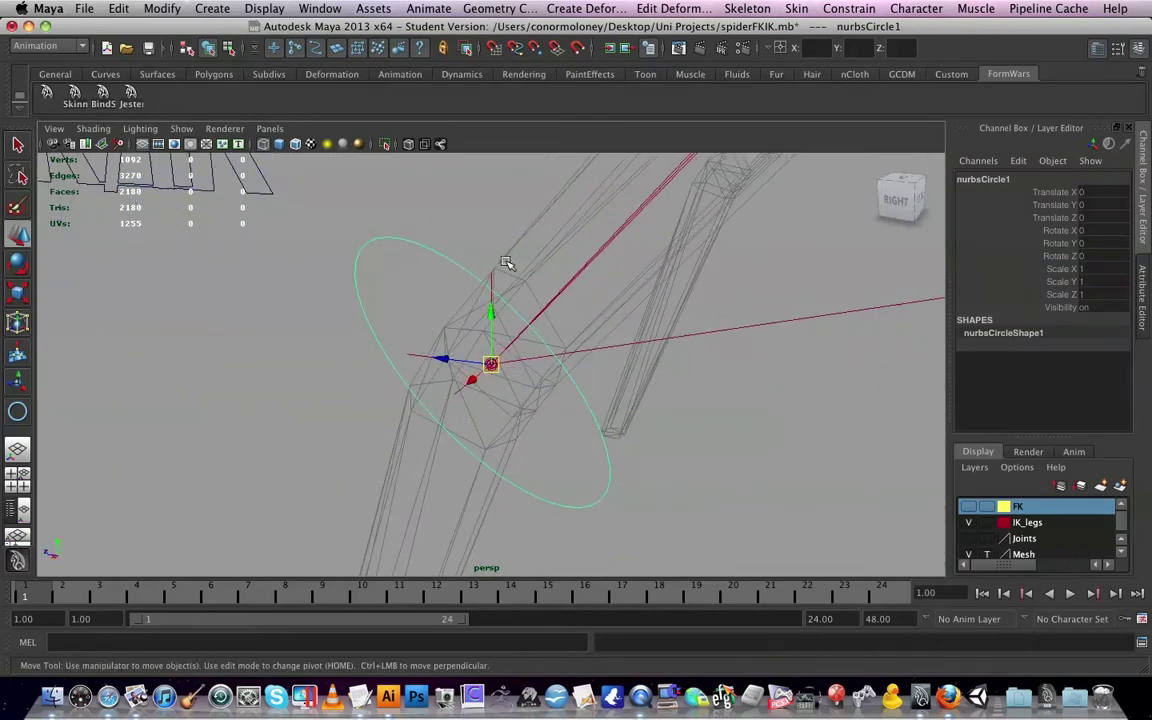
pyautogui.keyDown('shift'); pyautogui.click(492, 275); pyautogui.keyUp('shift')
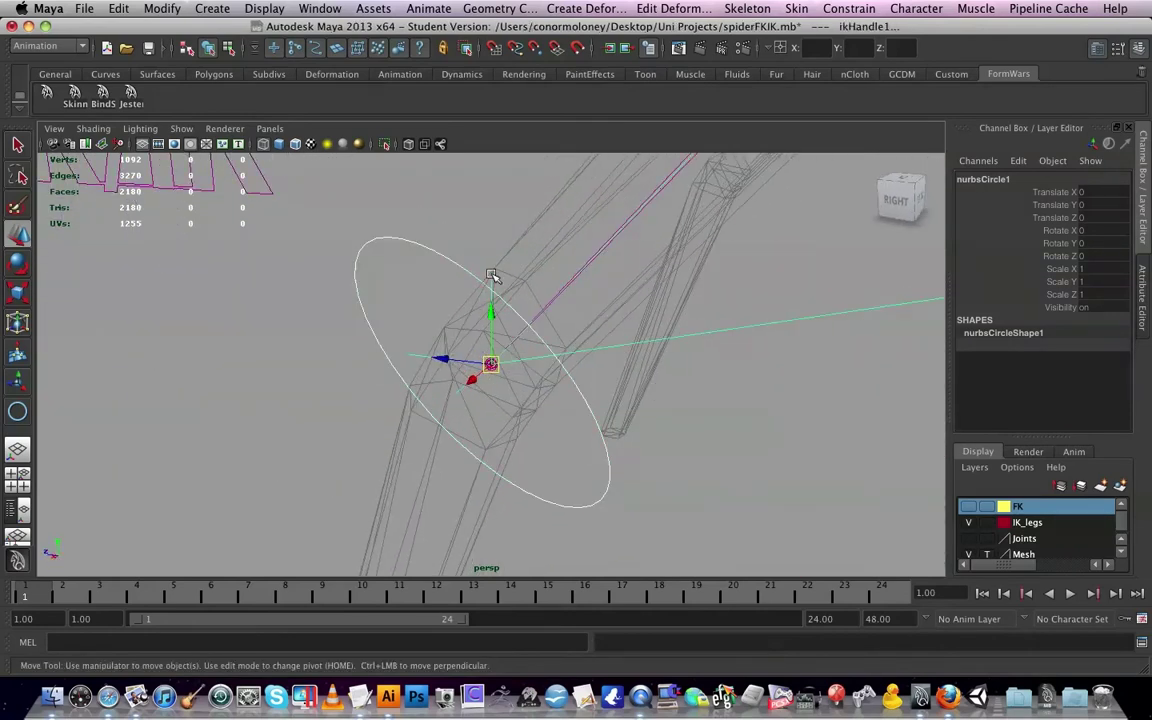
pyautogui.click(860, 6)
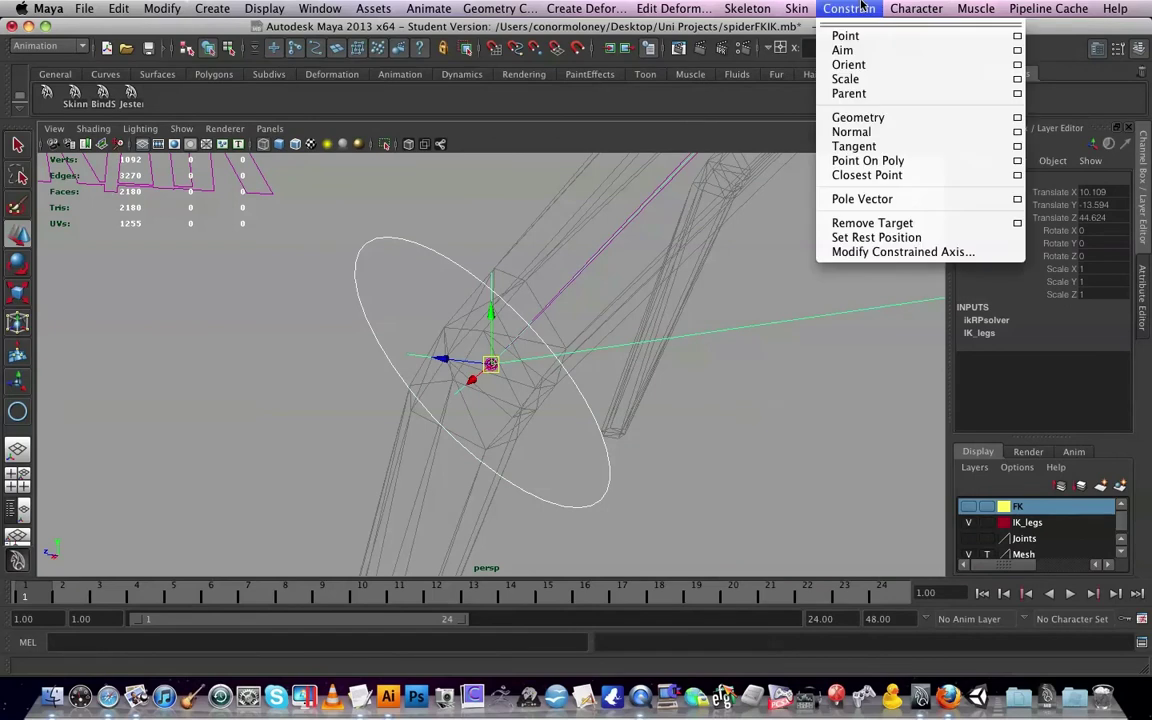
pyautogui.click(858, 37)
pyautogui.click(716, 421)
pyautogui.scroll(-3, 708, 426)
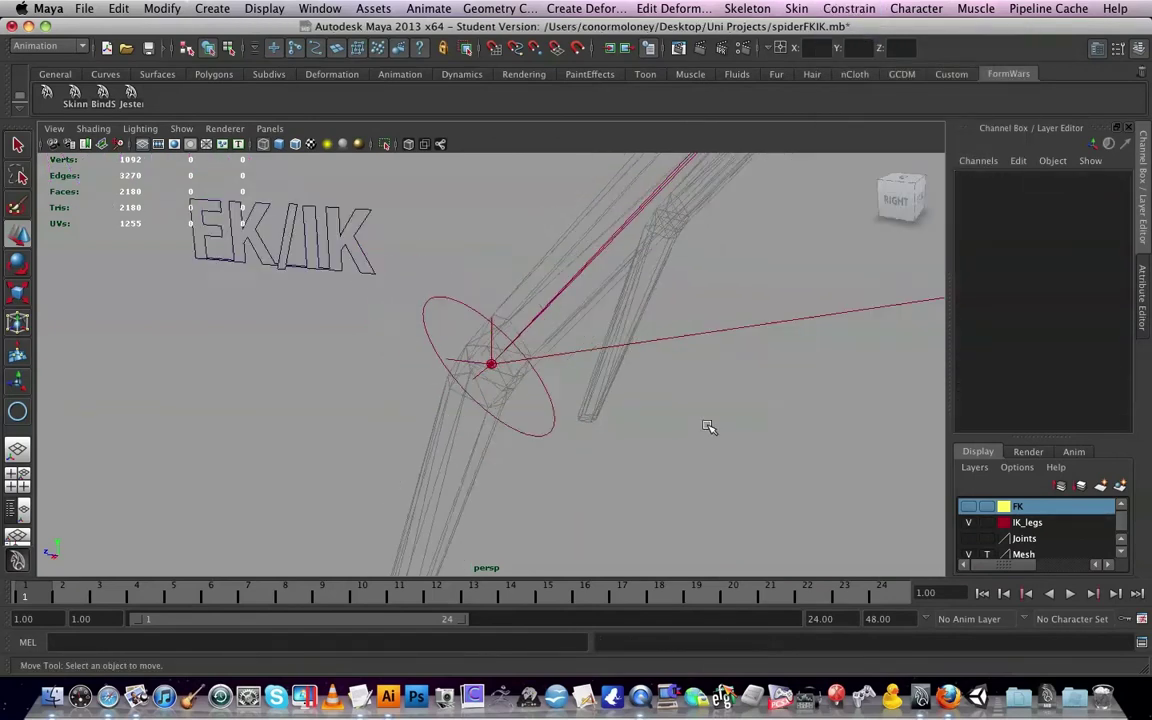
# Examine the front left leg's IK chain, handle and circle control from several angles
pyautogui.scroll(-5, 708, 426)
pyautogui.keyDown('alt'); pyautogui.moveTo(708, 426); pyautogui.dragTo(490, 364); pyautogui.keyUp('alt')
pyautogui.click(511, 390)
pyautogui.click(613, 371)
pyautogui.scroll(-5, 681, 337)
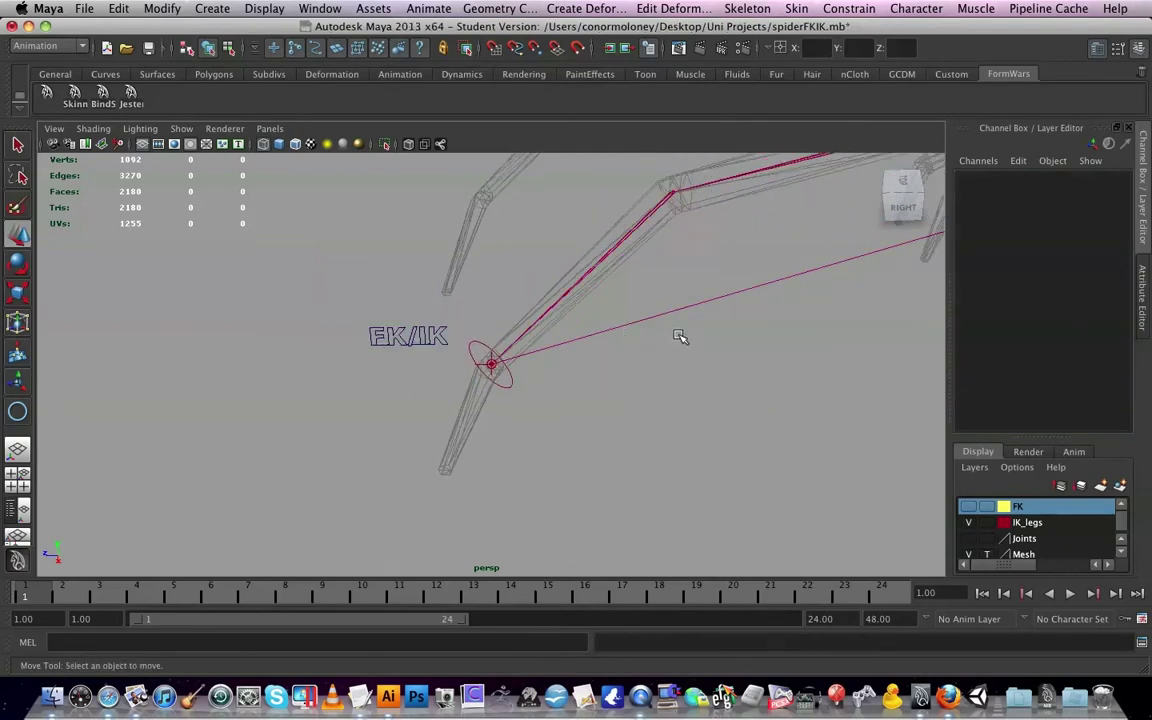
pyautogui.keyDown('alt'); pyautogui.moveTo(681, 337); pyautogui.dragTo(716, 293); pyautogui.keyUp('alt')
pyautogui.keyDown('alt'); pyautogui.moveTo(716, 293); pyautogui.dragTo(696, 392, button='middle'); pyautogui.keyUp('alt')
pyautogui.scroll(5, 697, 390)
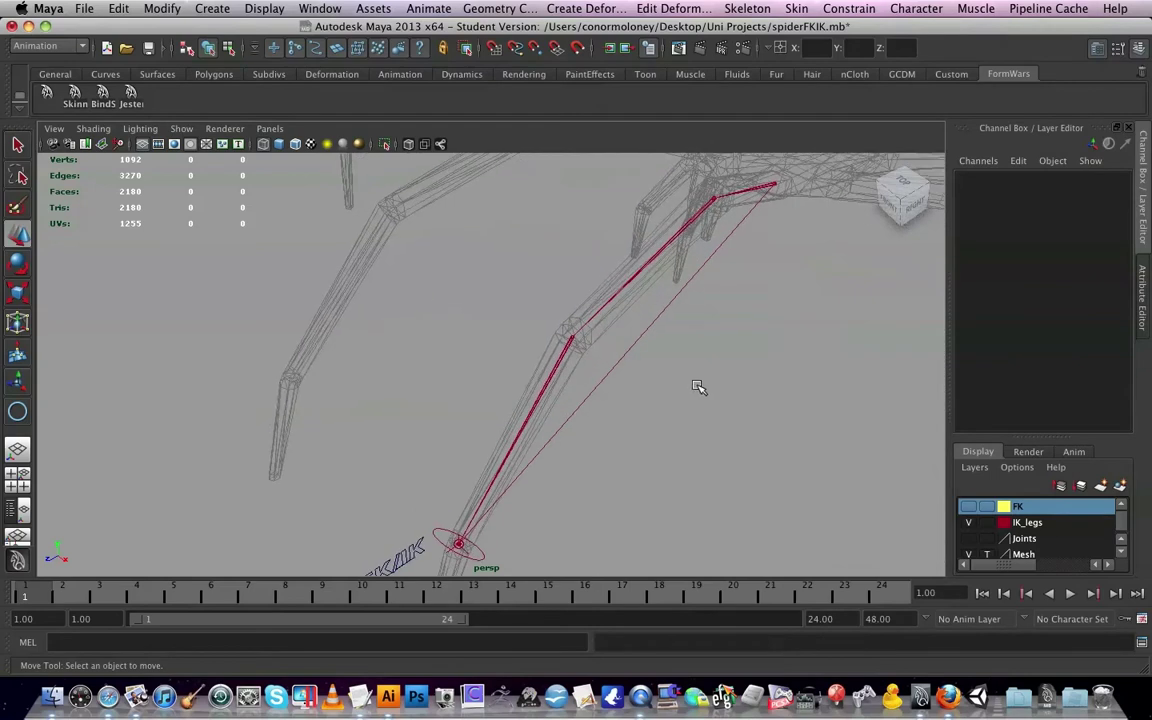
pyautogui.keyDown('alt'); pyautogui.moveTo(699, 386); pyautogui.dragTo(648, 404); pyautogui.keyUp('alt')
pyautogui.keyDown('alt'); pyautogui.moveTo(690, 402); pyautogui.dragTo(568, 365, button='middle'); pyautogui.keyUp('alt')
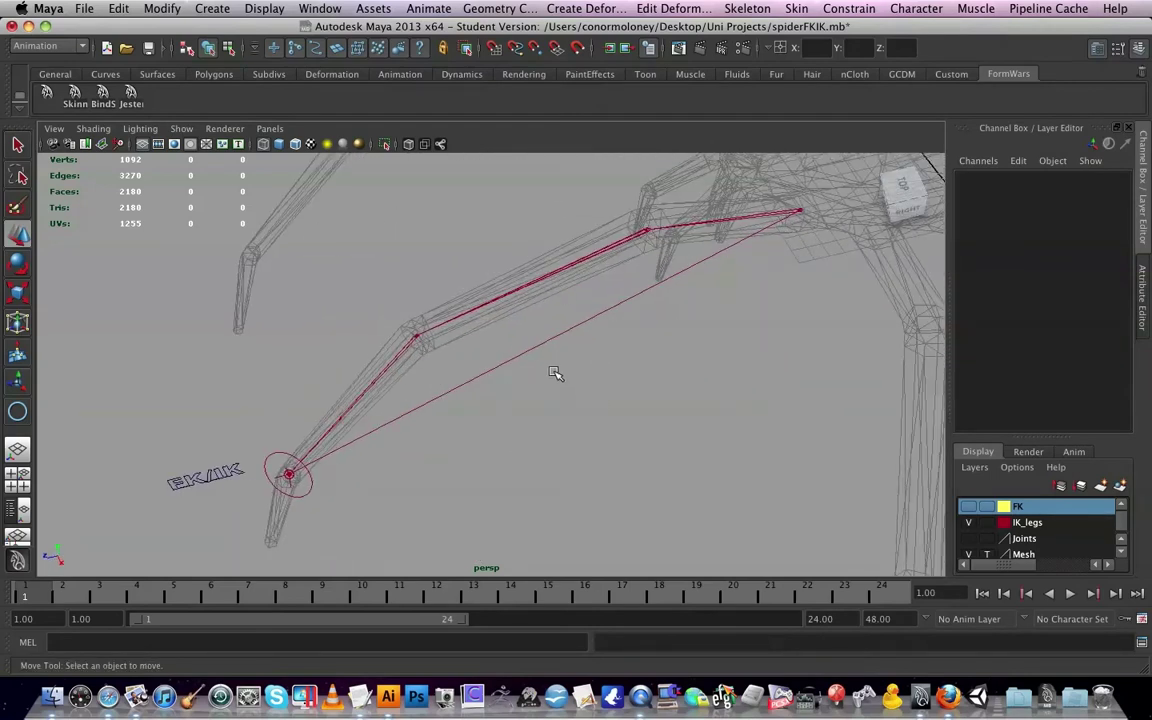
pyautogui.keyDown('alt'); pyautogui.moveTo(555, 373); pyautogui.dragTo(511, 396); pyautogui.keyUp('alt')
pyautogui.keyDown('alt'); pyautogui.moveTo(518, 371); pyautogui.dragTo(514, 338); pyautogui.keyUp('alt')
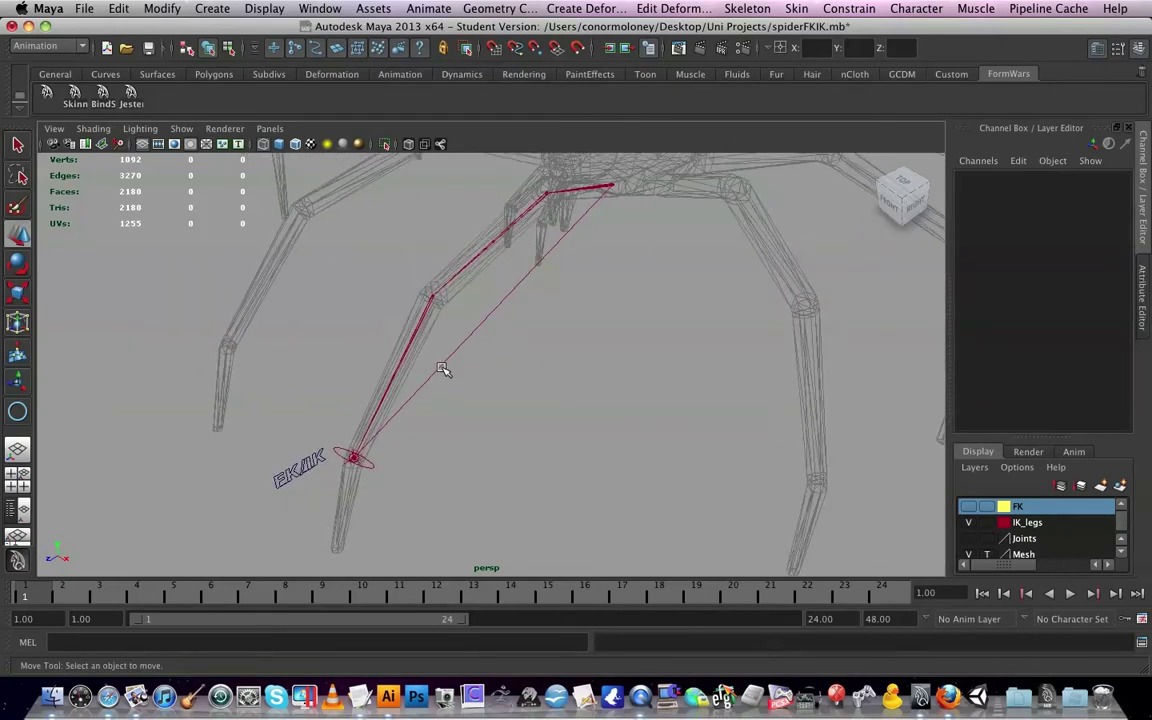
pyautogui.click(351, 451)
pyautogui.keyDown('alt'); pyautogui.moveTo(506, 437); pyautogui.dragTo(470, 418); pyautogui.keyUp('alt')
pyautogui.click(581, 345)
# Create a locator and snap it onto the front left leg's knee joint, at about X 9.361, Y -2.262, Z 34.775
pyautogui.keyDown('alt'); pyautogui.moveTo(581, 345); pyautogui.dragTo(587, 387, button='middle'); pyautogui.keyUp('alt')
pyautogui.keyDown('alt'); pyautogui.moveTo(586, 387); pyautogui.dragTo(584, 410); pyautogui.keyUp('alt')
pyautogui.click(212, 8)
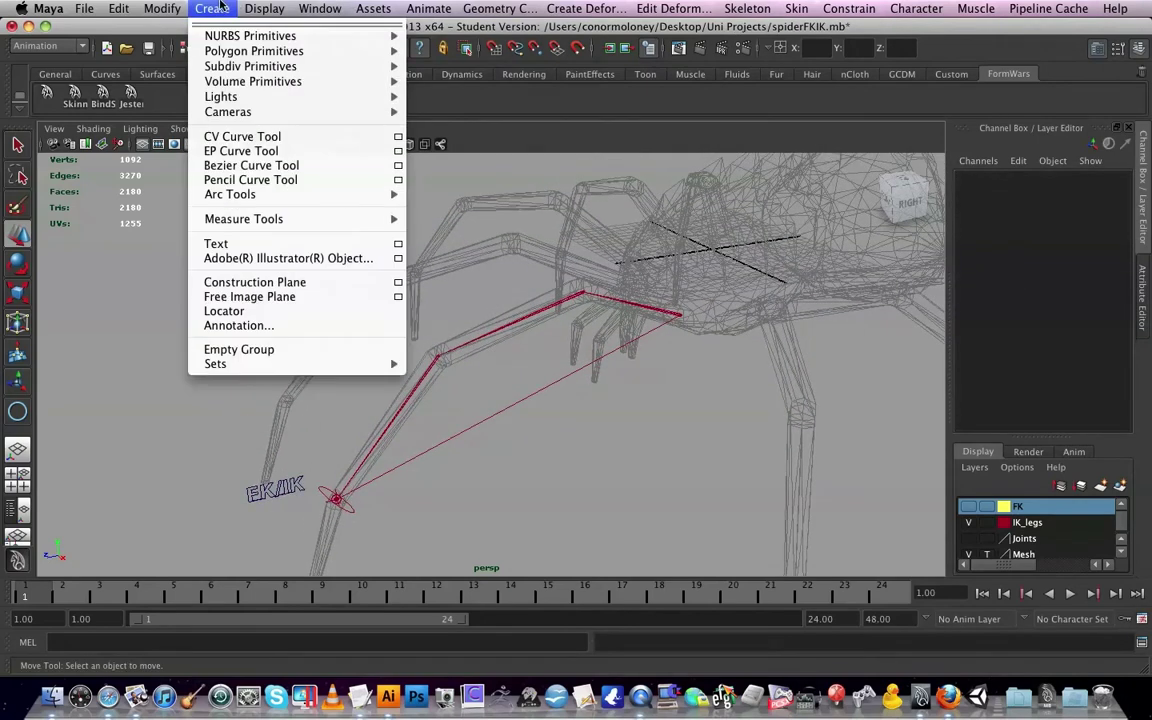
pyautogui.click(283, 314)
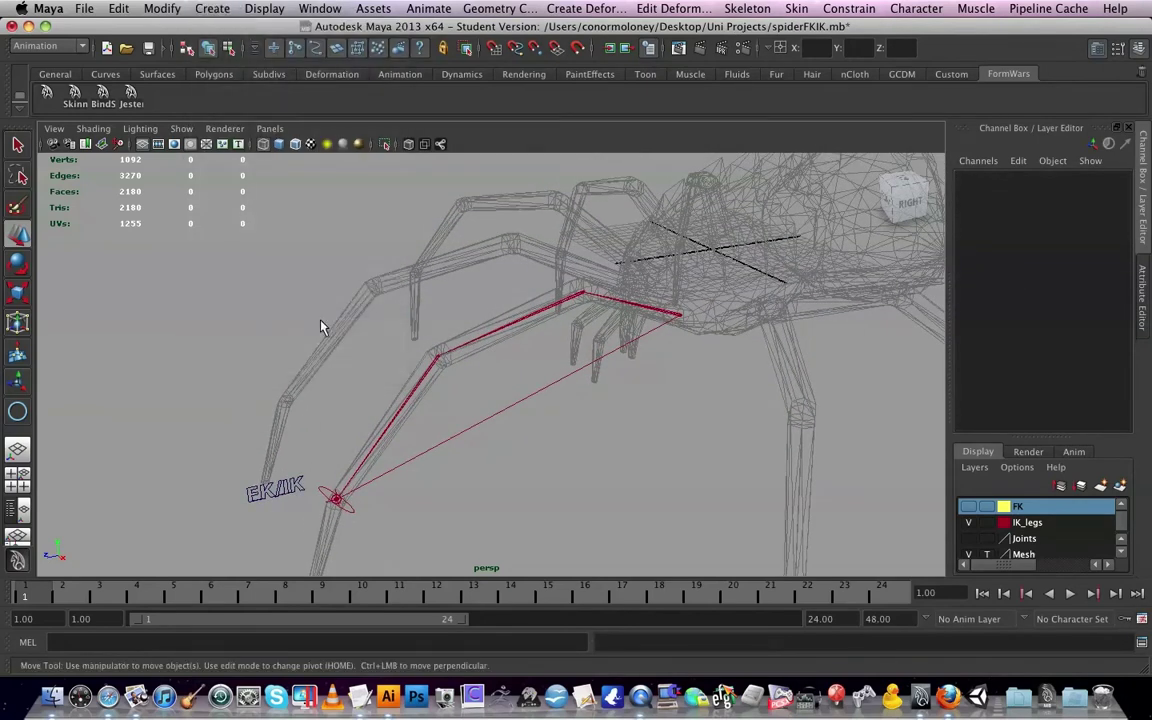
pyautogui.keyDown('alt'); pyautogui.moveTo(321, 324); pyautogui.dragTo(476, 383); pyautogui.keyUp('alt')
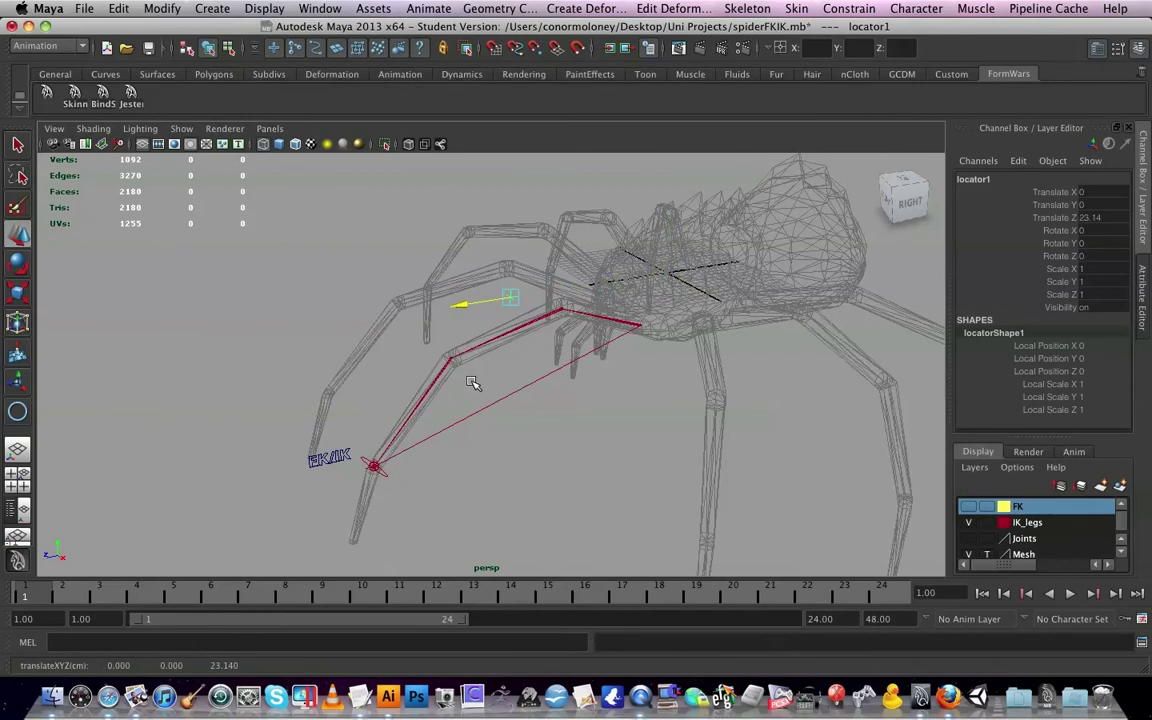
pyautogui.click(571, 471)
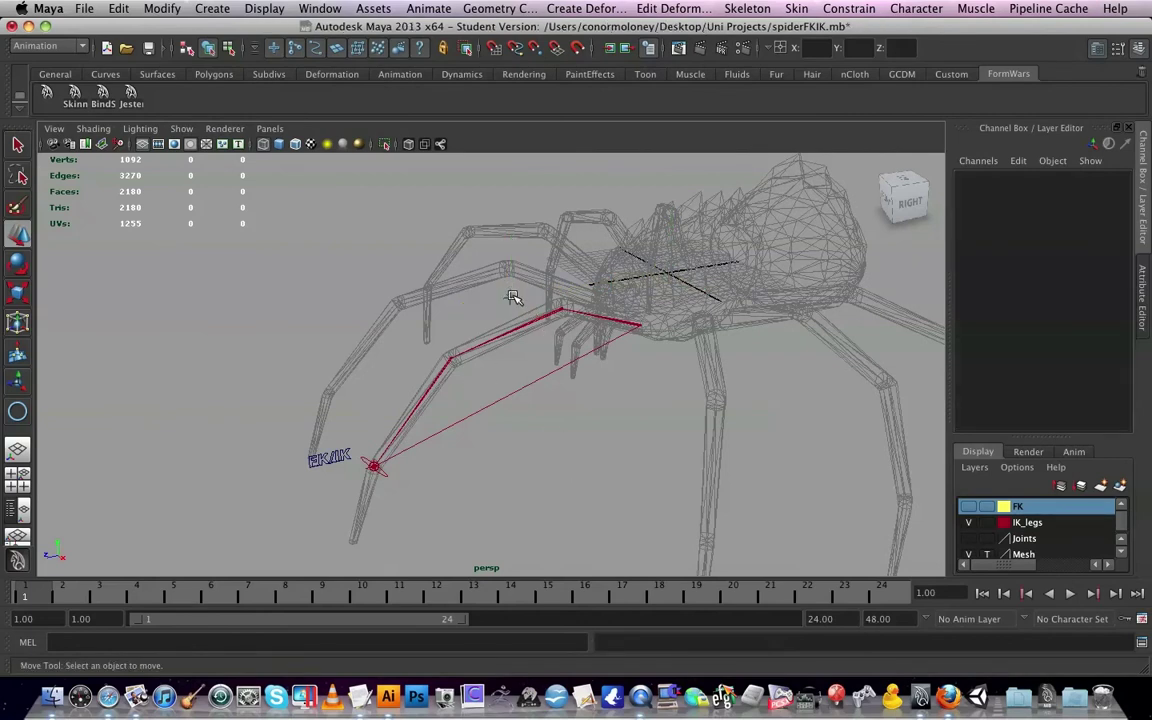
pyautogui.click(511, 297)
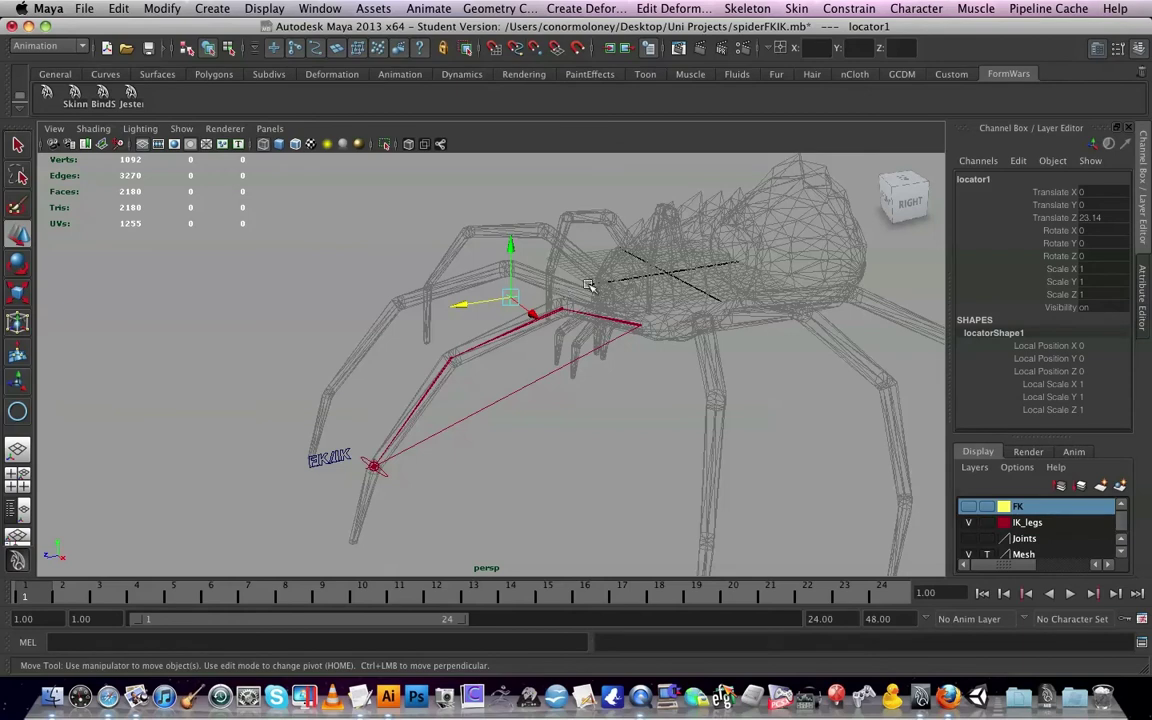
pyautogui.press('v')
pyautogui.moveTo(511, 297); pyautogui.dragTo(452, 355)
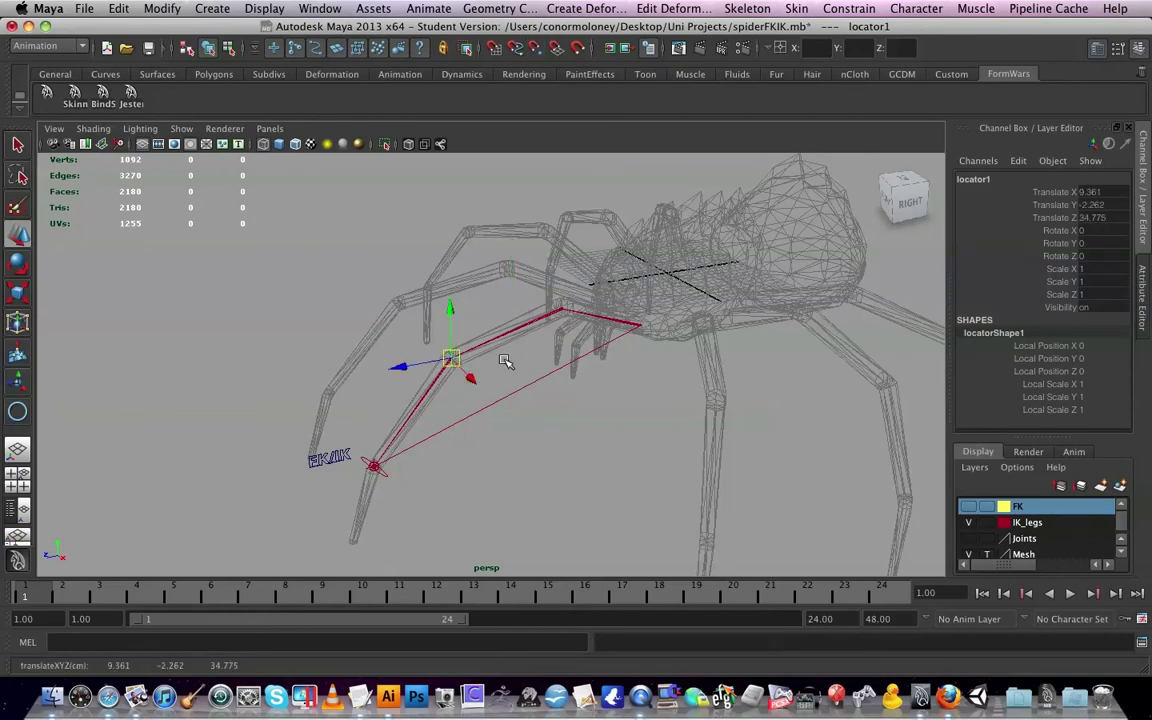
pyautogui.keyDown('alt'); pyautogui.moveTo(533, 483); pyautogui.dragTo(489, 333); pyautogui.keyUp('alt')
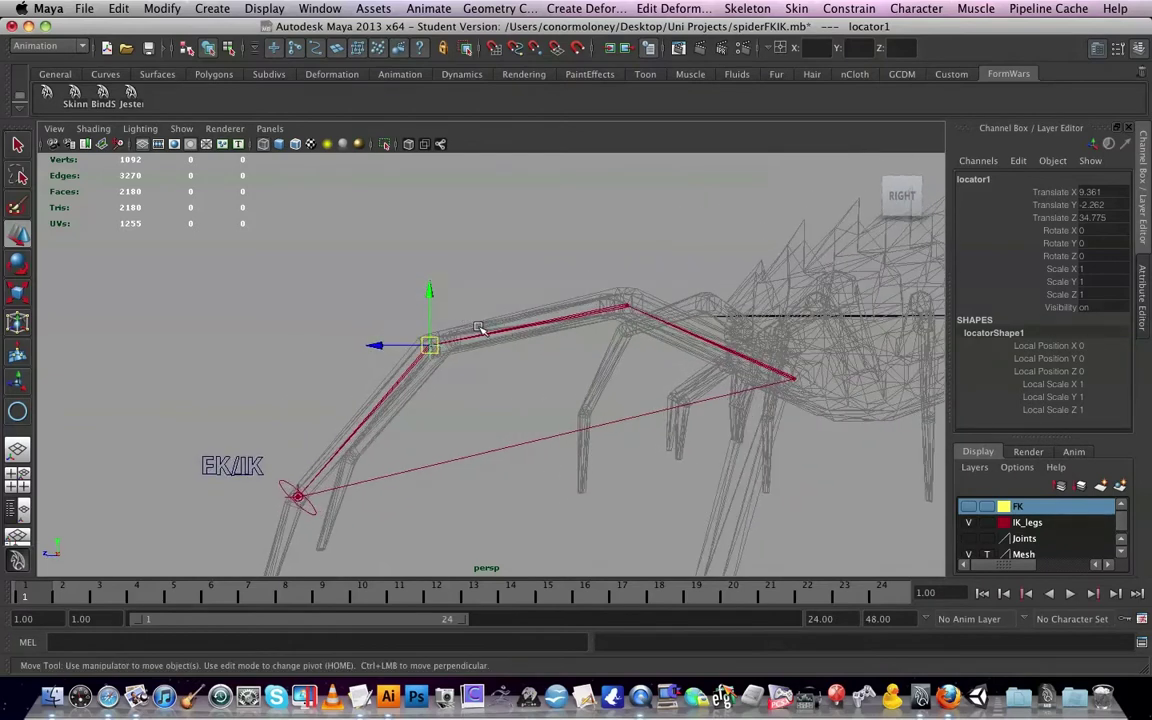
# Check the knee locator's alignment with the leg from the front and freeze the locator's transformations
pyautogui.keyDown('alt'); pyautogui.moveTo(428, 296); pyautogui.dragTo(625, 299); pyautogui.keyUp('alt')
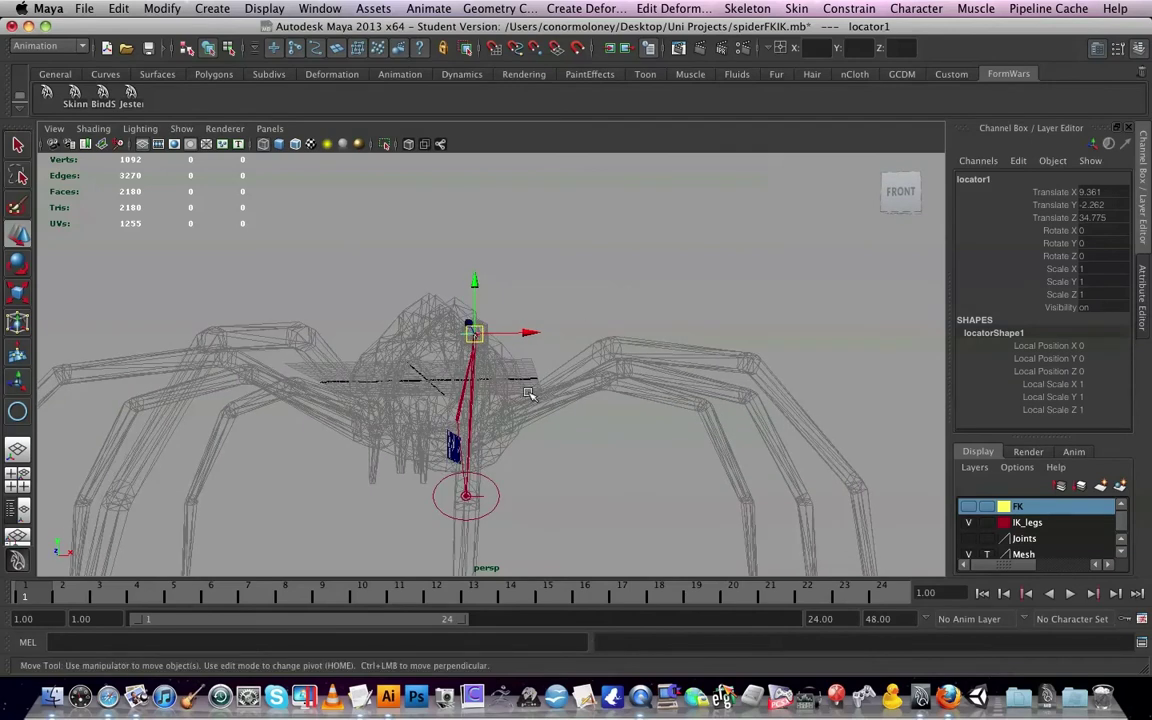
pyautogui.keyDown('alt'); pyautogui.moveTo(585, 381); pyautogui.dragTo(550, 389); pyautogui.keyUp('alt')
pyautogui.click(423, 515)
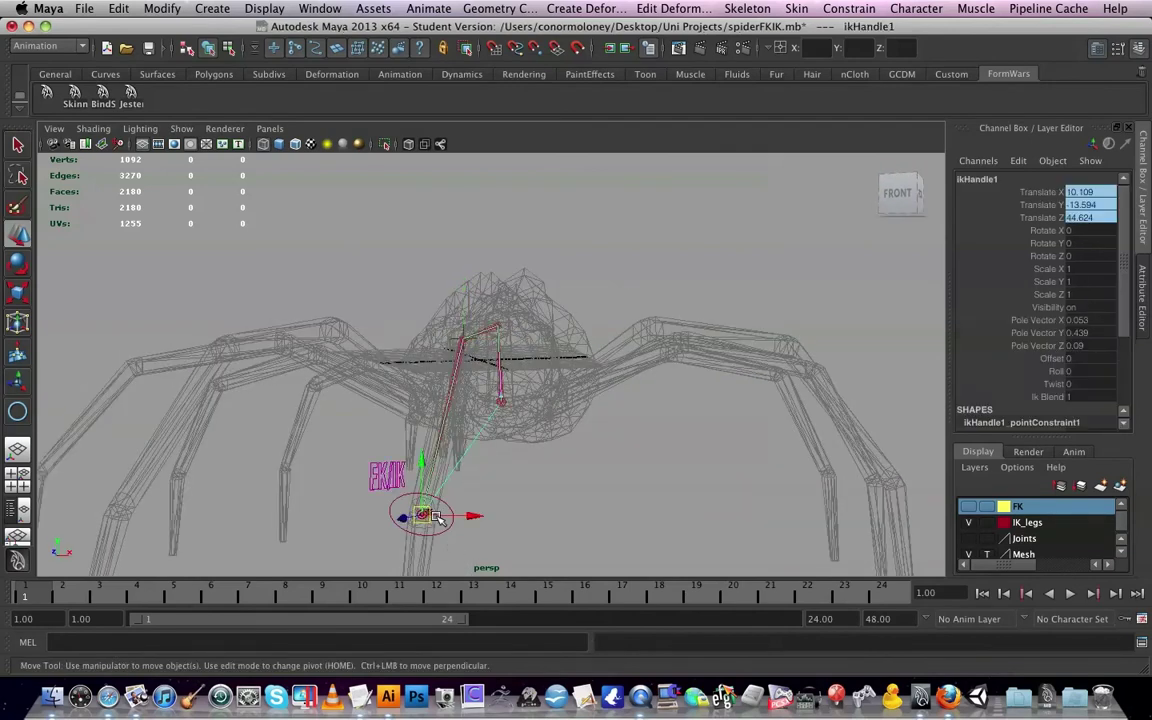
pyautogui.click(573, 472)
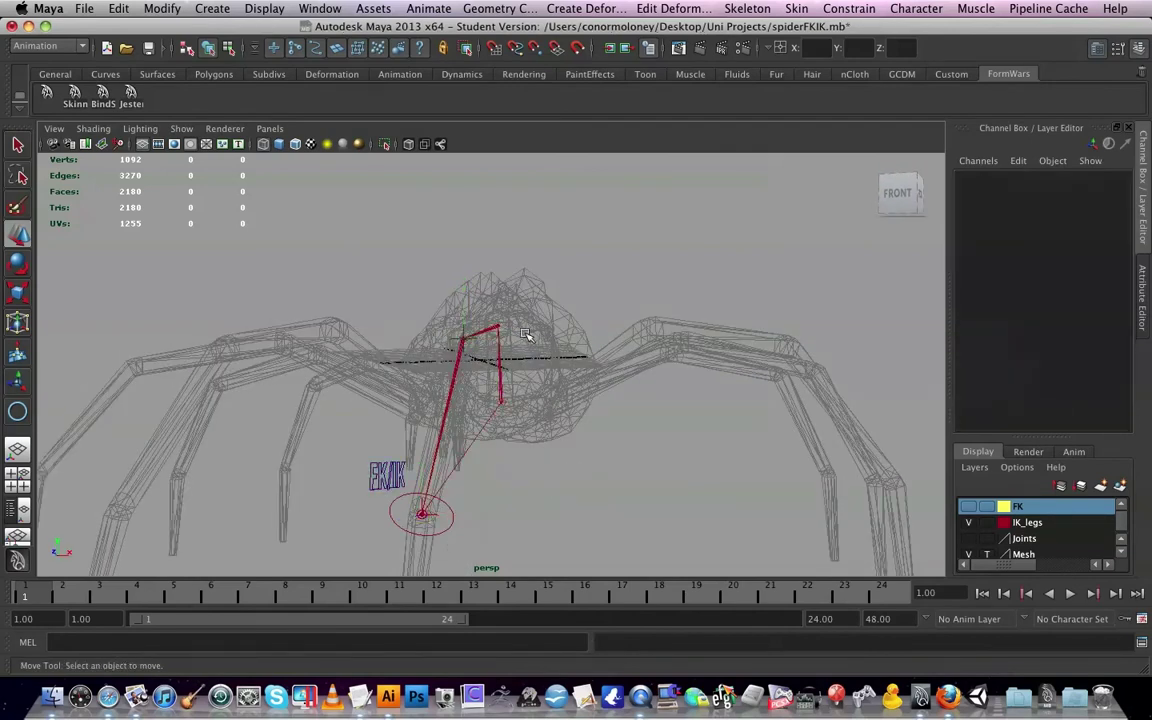
pyautogui.click(463, 328)
pyautogui.keyDown('alt'); pyautogui.moveTo(724, 371); pyautogui.dragTo(503, 361); pyautogui.keyUp('alt')
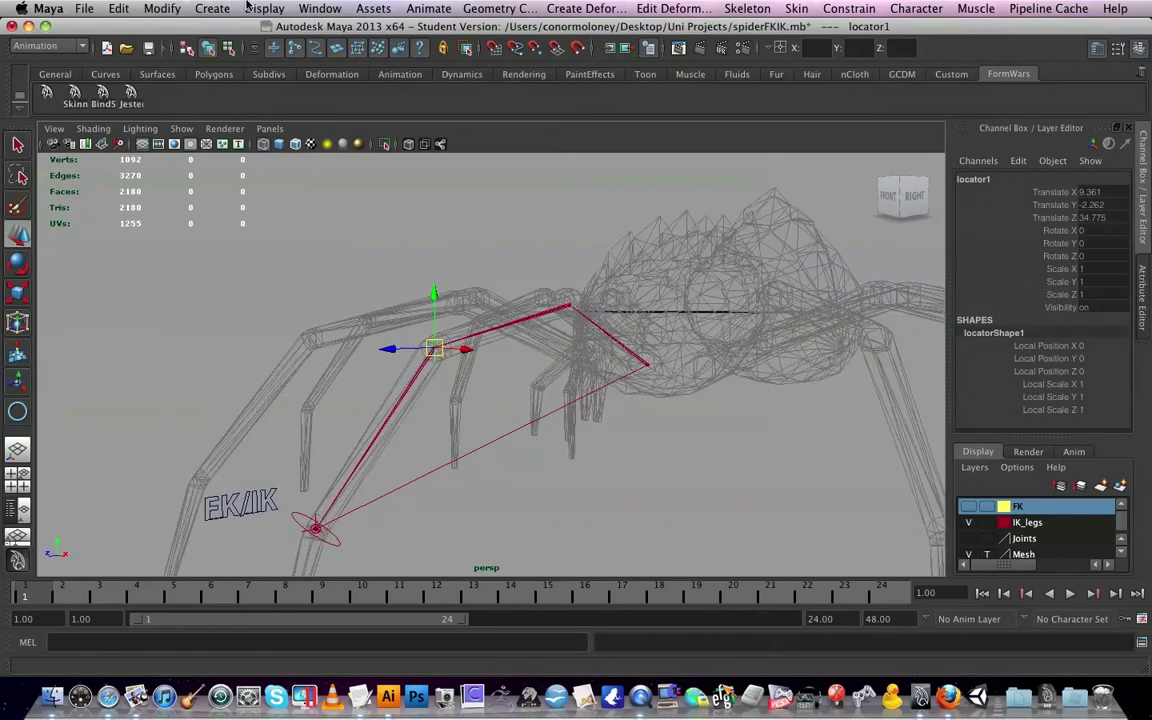
pyautogui.click(214, 8)
pyautogui.click(193, 66)
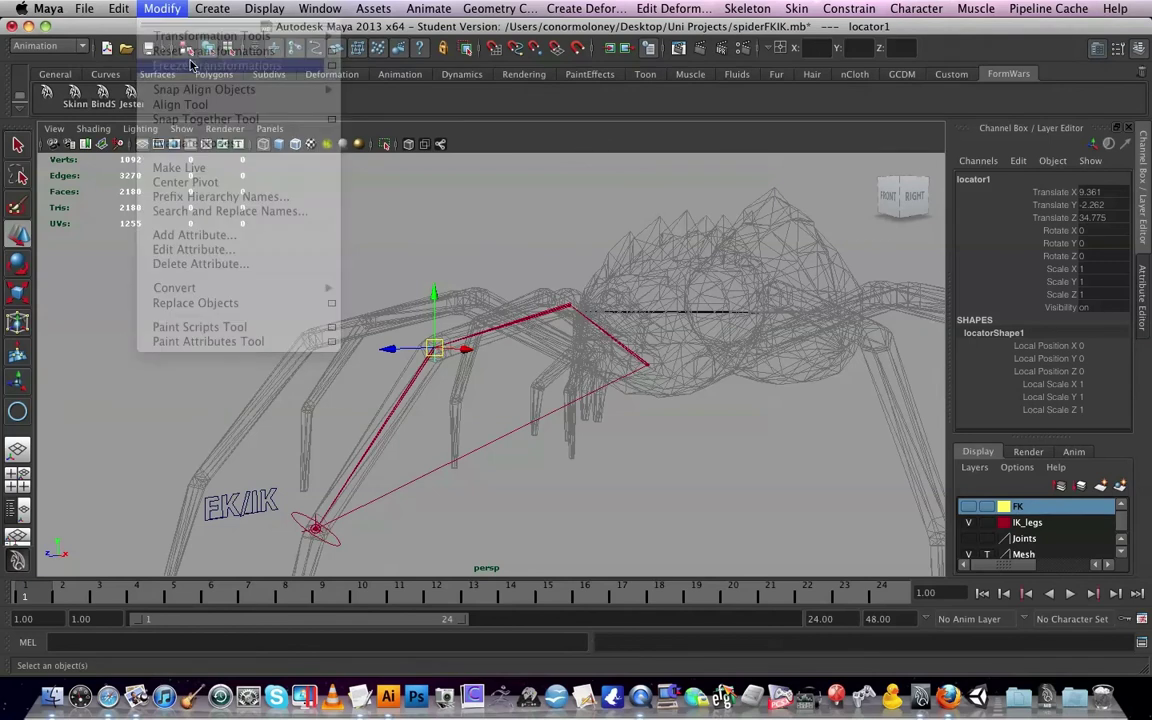
# Compare the IK handle's pole vector values with the locator's translation values
pyautogui.keyDown('alt'); pyautogui.moveTo(522, 545); pyautogui.dragTo(533, 491); pyautogui.keyUp('alt')
pyautogui.click(324, 467)
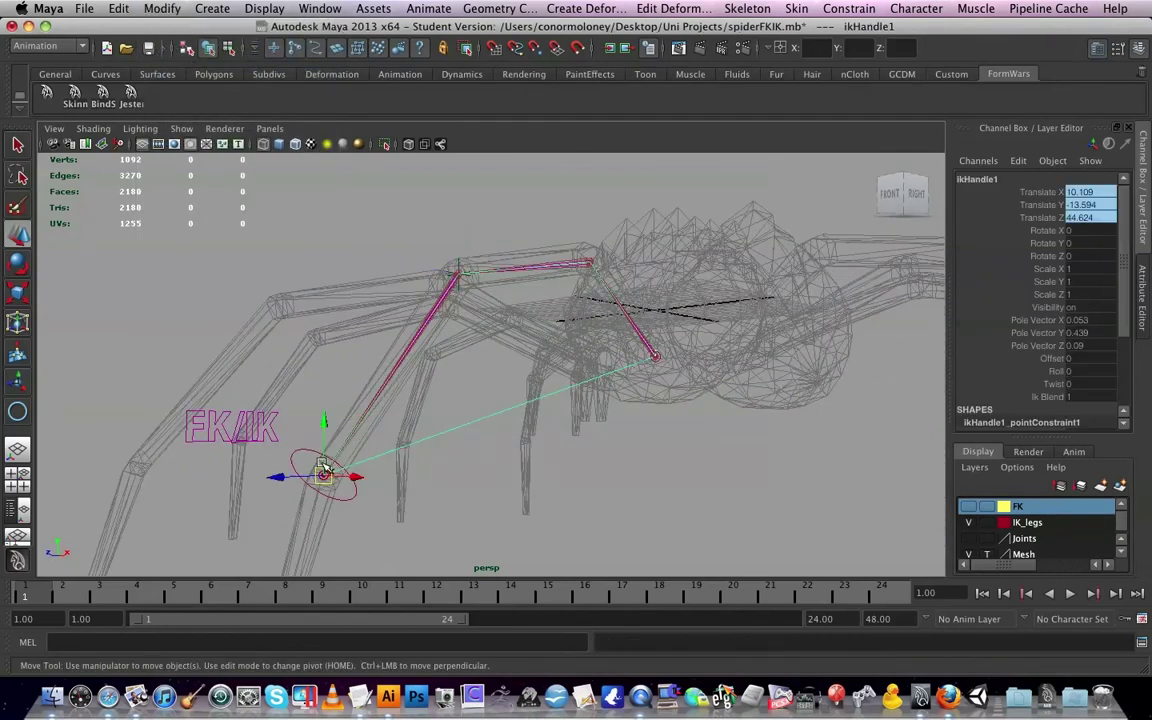
pyautogui.click(1069, 320)
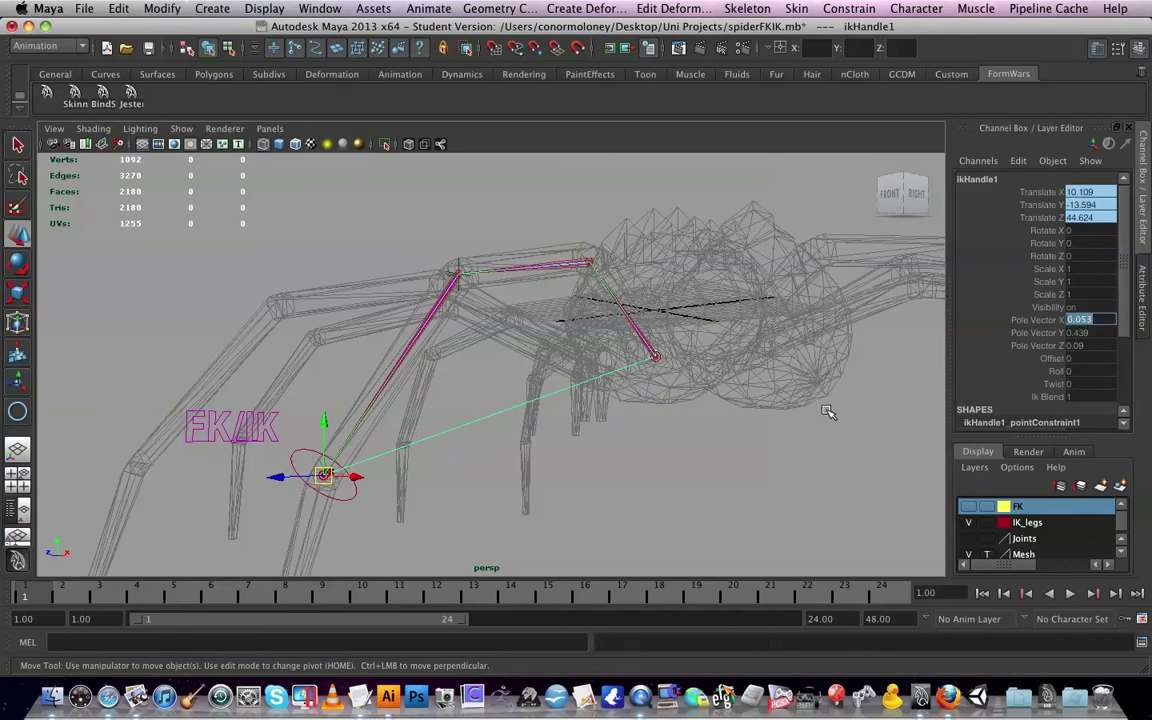
pyautogui.click(460, 268)
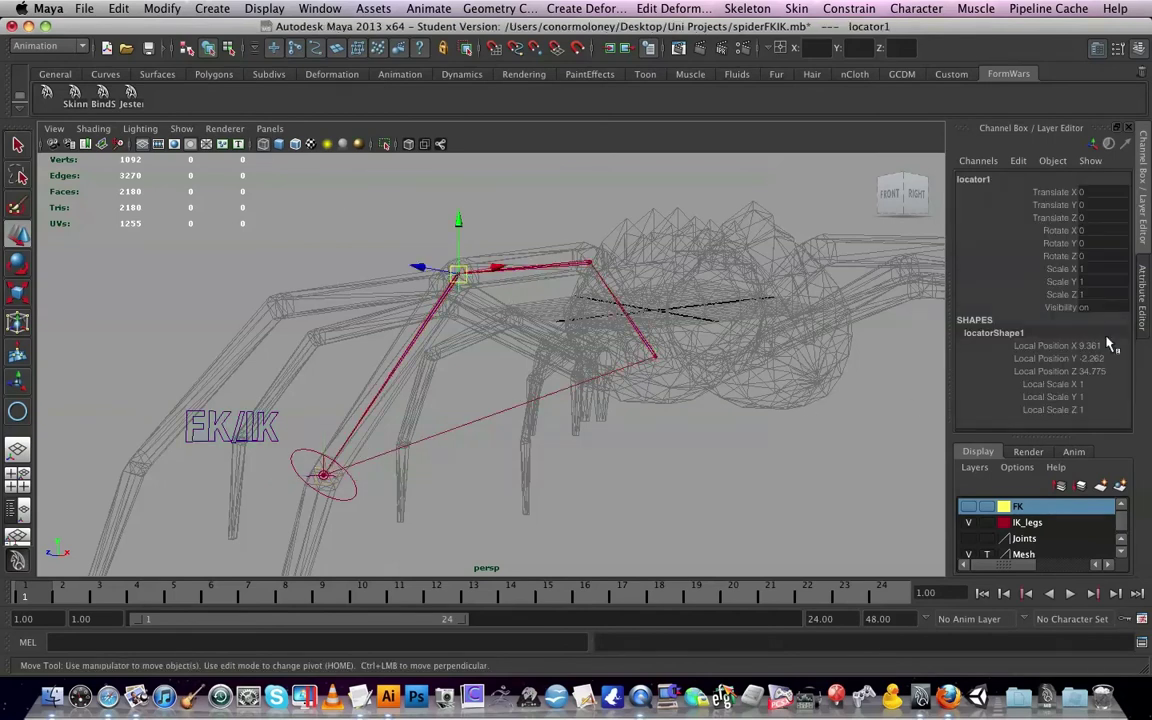
pyautogui.click(1090, 192)
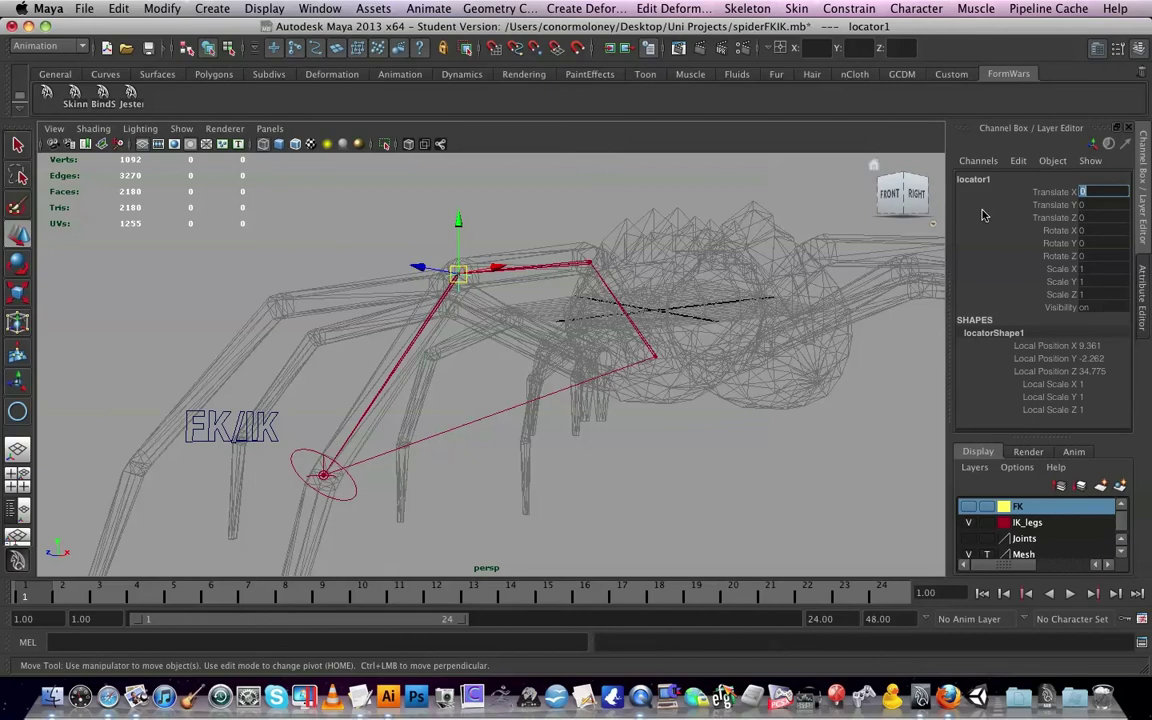
pyautogui.click(505, 464)
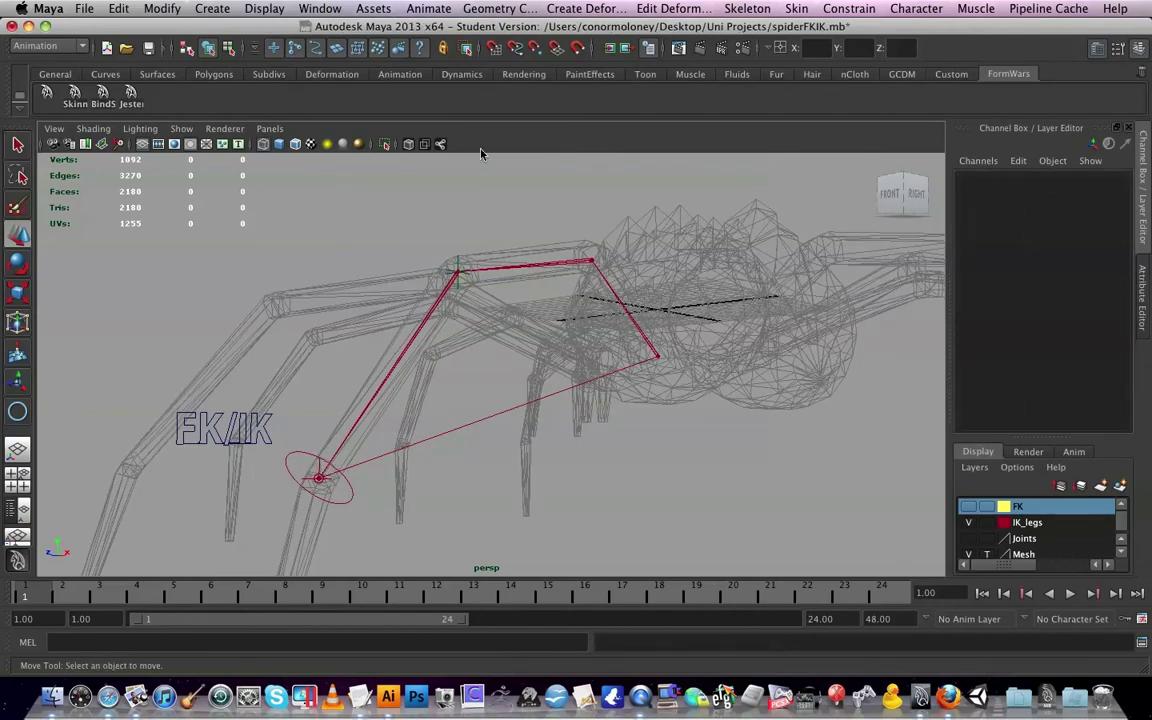
# Apply a pole vector constraint from the knee locator to the leg's IK handle and clear the selection
pyautogui.click(457, 262)
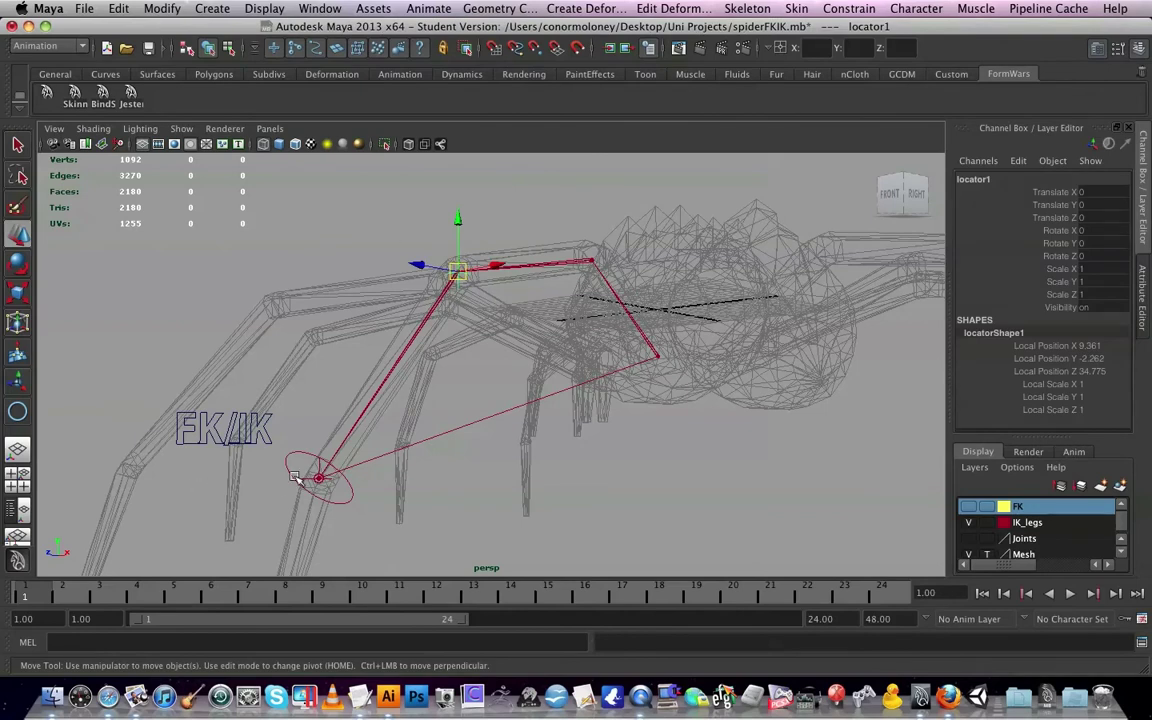
pyautogui.click(586, 368)
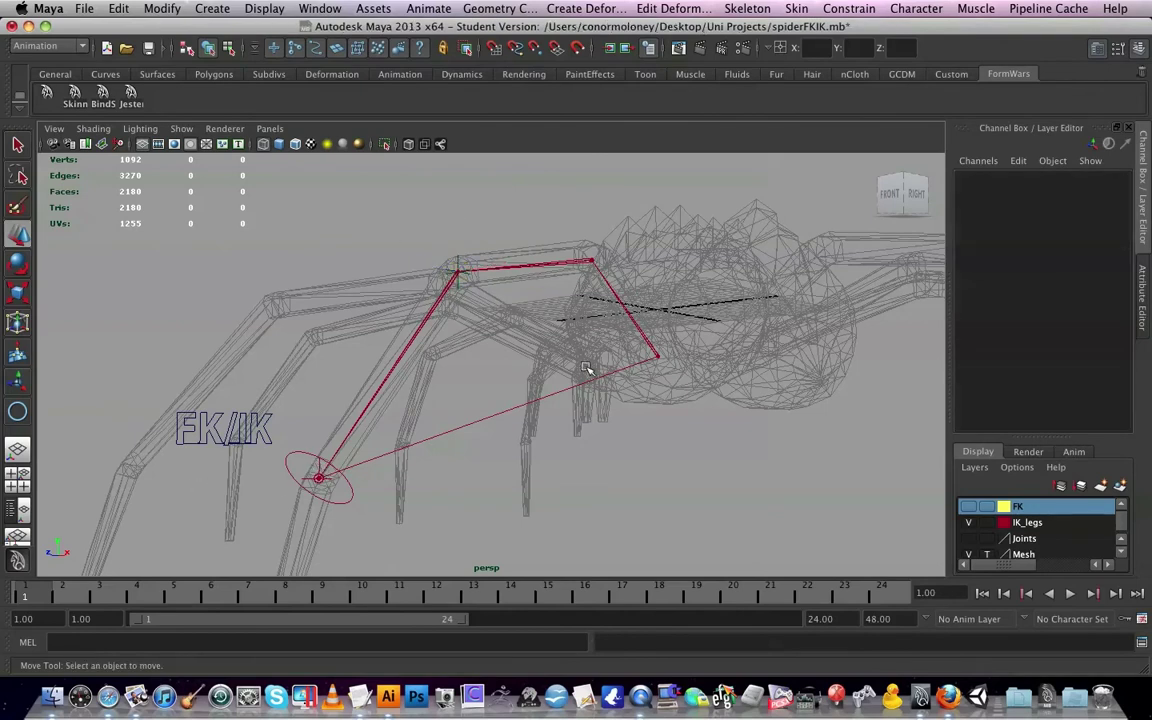
pyautogui.click(318, 470)
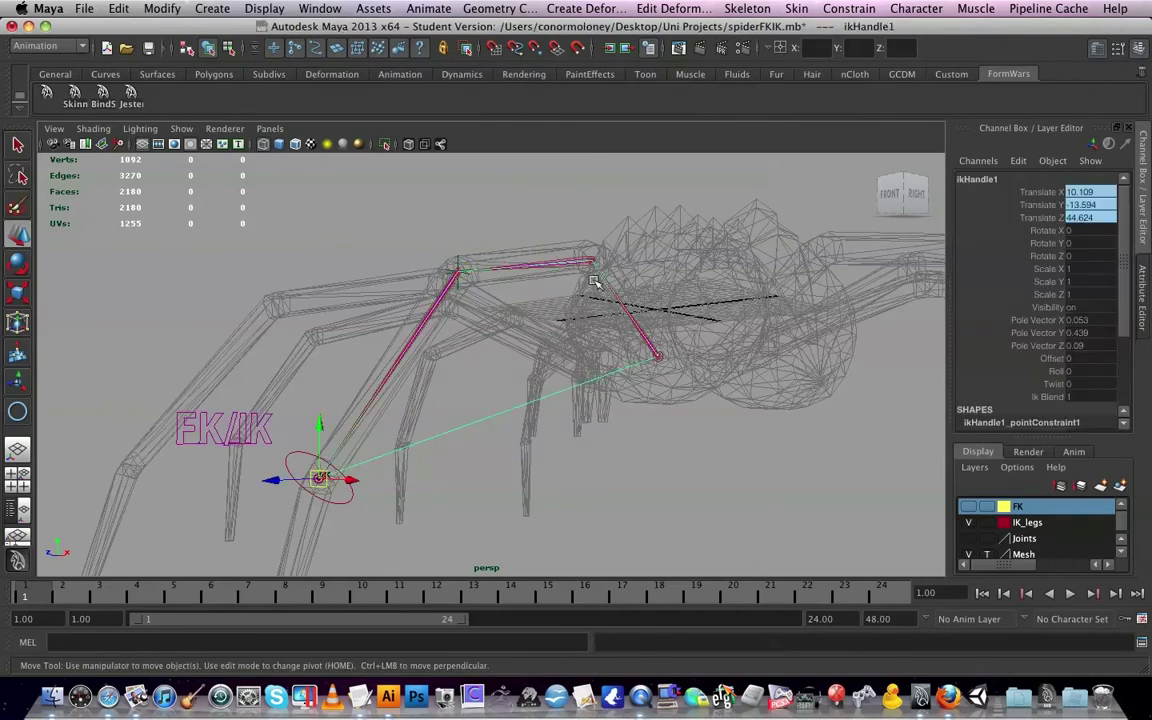
pyautogui.click(455, 266)
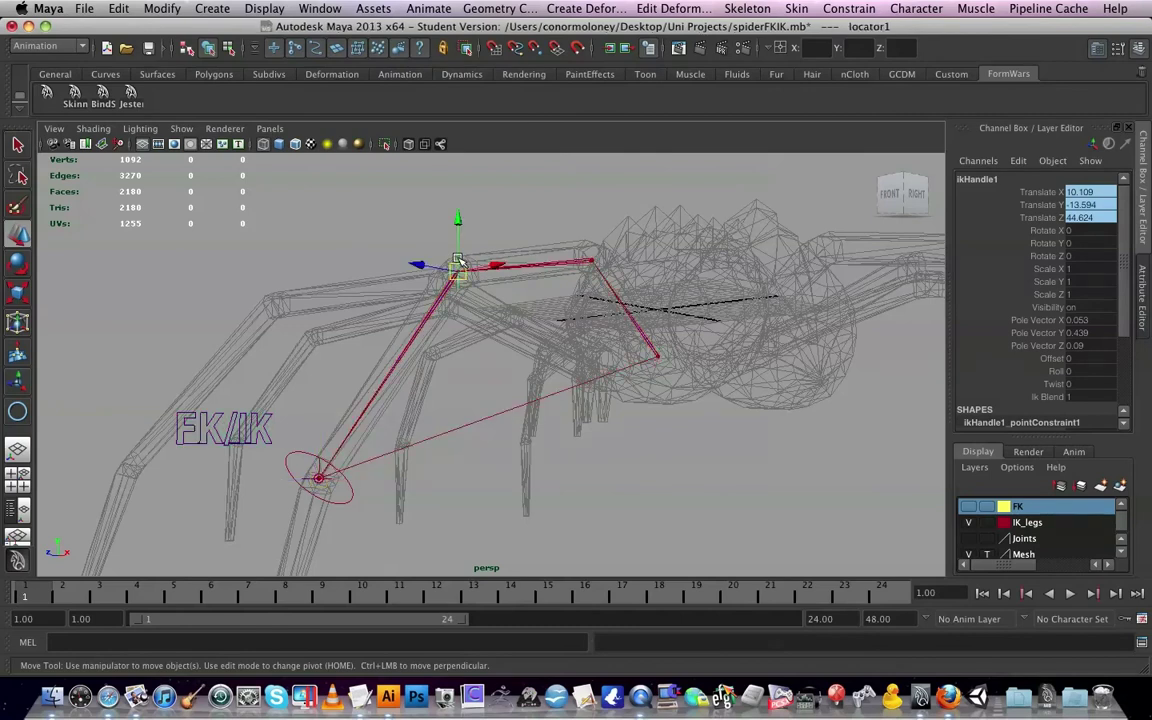
pyautogui.keyDown('shift'); pyautogui.click(318, 470); pyautogui.keyUp('shift')
pyautogui.press('g')
pyautogui.click(848, 8)
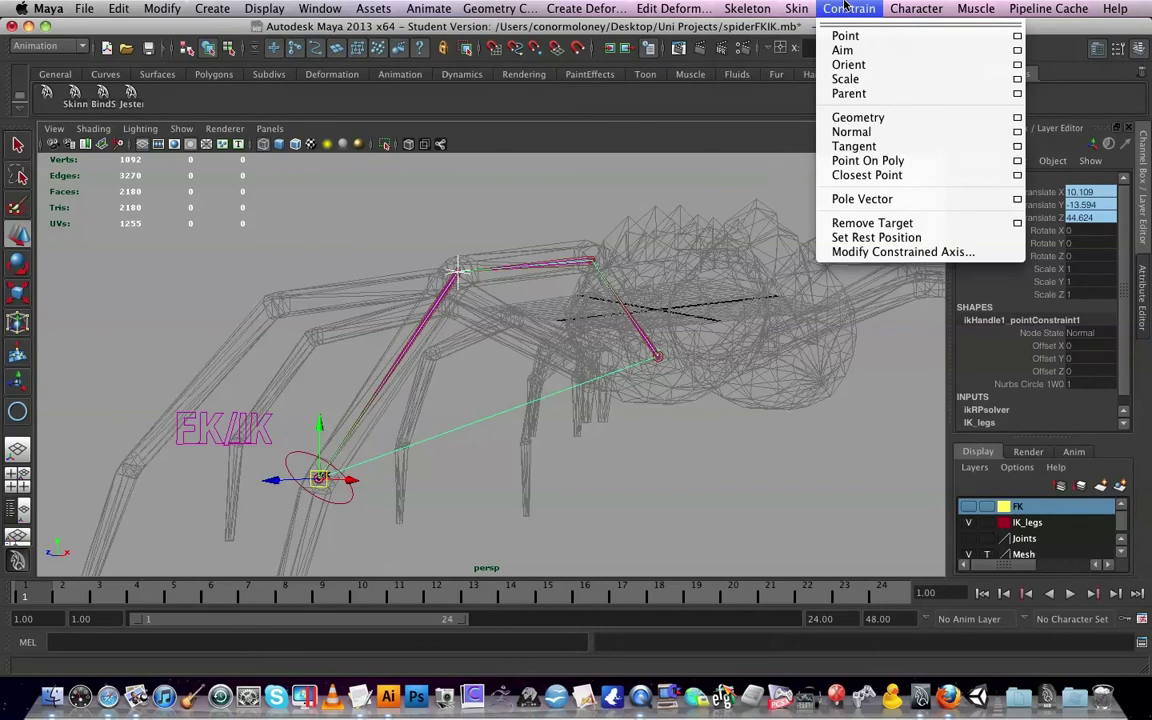
pyautogui.click(956, 198)
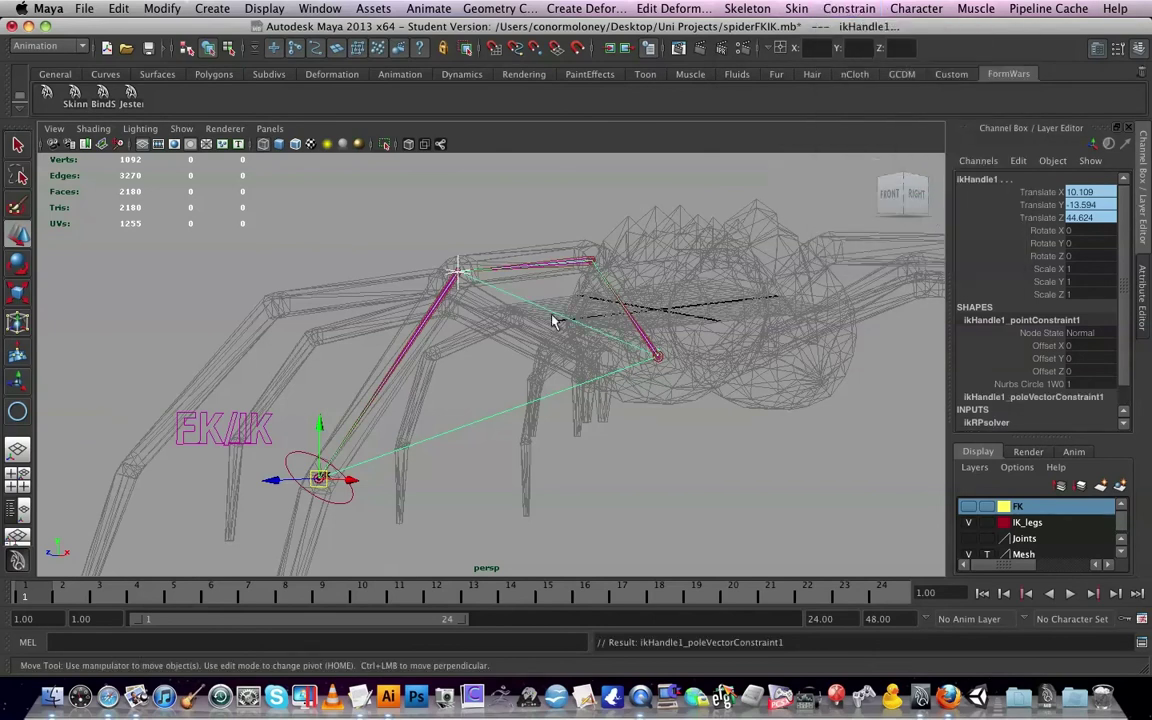
pyautogui.moveTo(603, 330)
pyautogui.keyDown('alt'); pyautogui.mouseDown()
pyautogui.moveTo(622, 327)
pyautogui.moveTo(625, 368)
pyautogui.moveTo(620, 334)
pyautogui.mouseUp(); pyautogui.keyUp('alt')
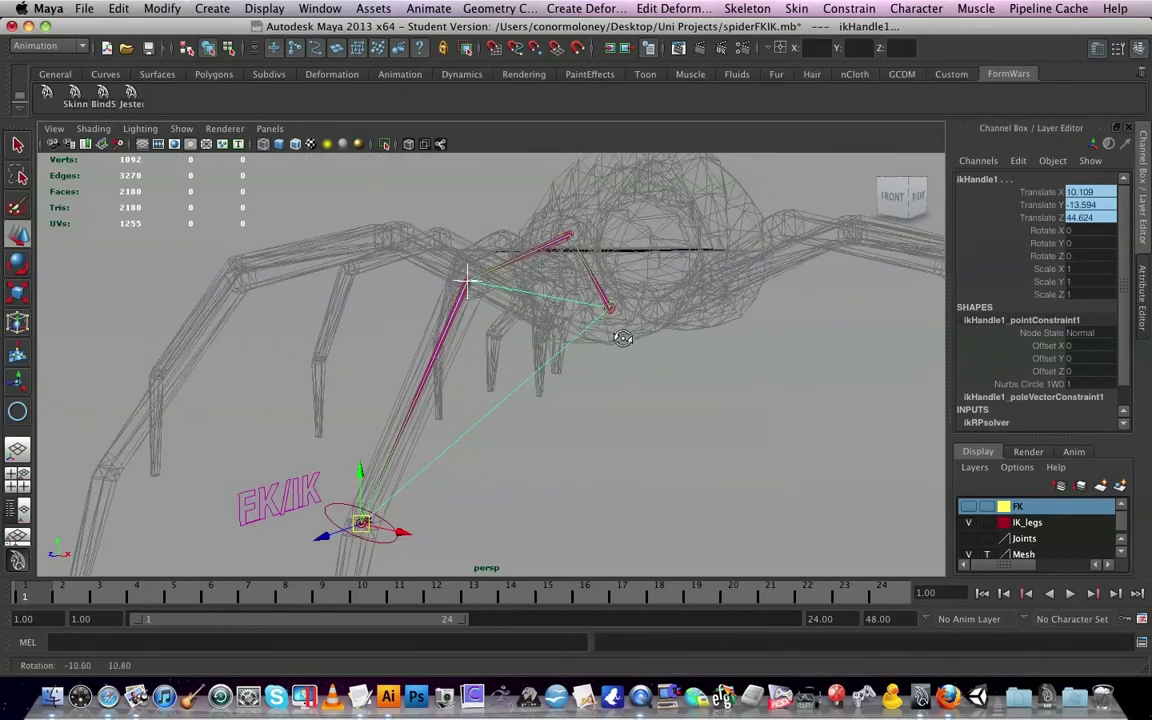
pyautogui.click(560, 320)
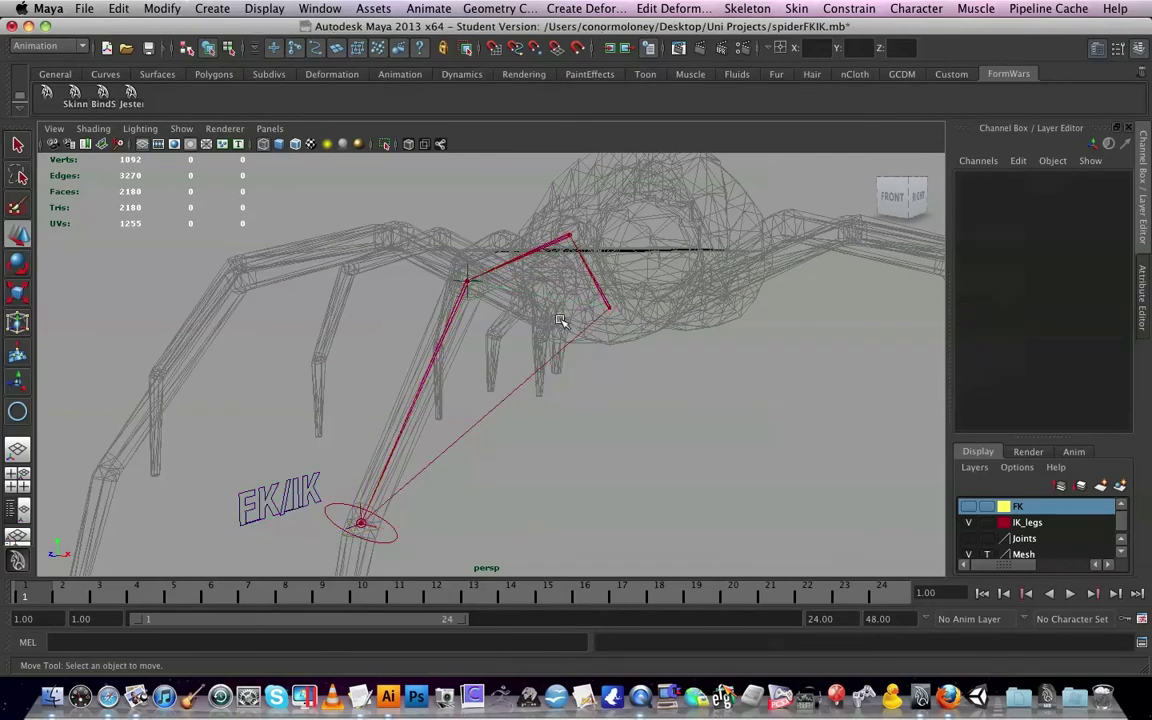
# Test the pole vector by moving the knee locator sideways and vertically, undoing each move
pyautogui.click(474, 270)
pyautogui.moveTo(496, 264); pyautogui.dragTo(465, 329)
pyautogui.hotkey('ctrl', 'z')
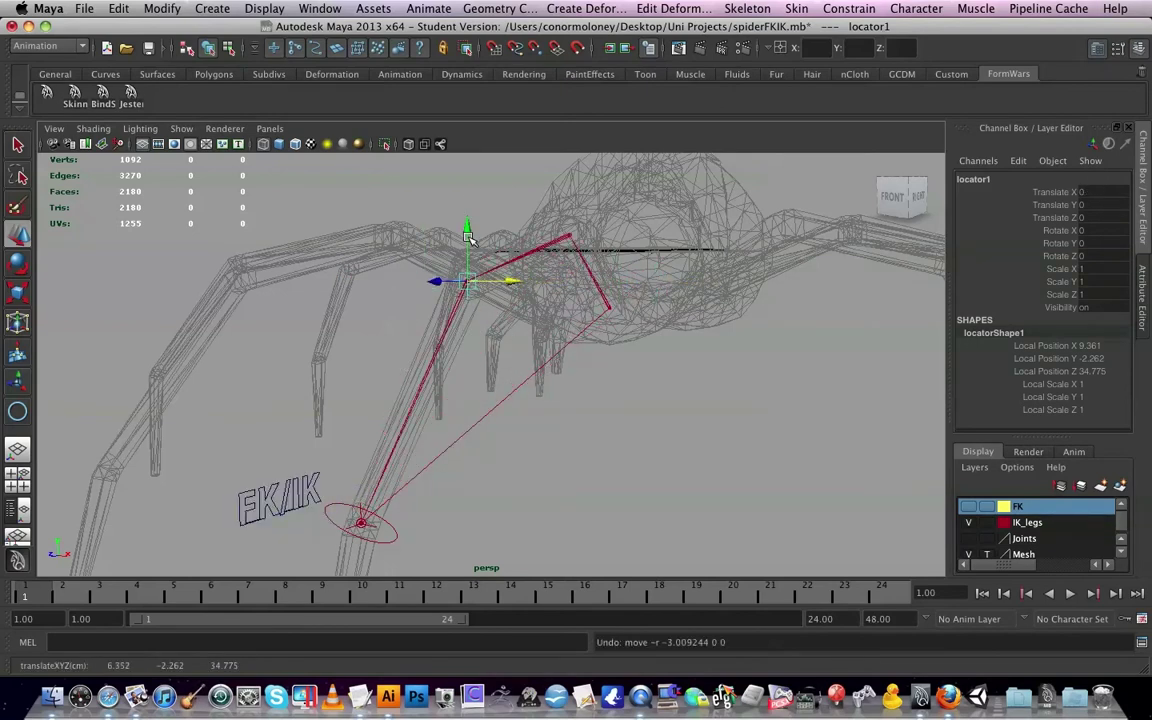
pyautogui.moveTo(470, 237); pyautogui.dragTo(506, 152)
pyautogui.press('super+z')
pyautogui.moveTo(513, 282); pyautogui.dragTo(437, 320)
pyautogui.press('super+z')
pyautogui.keyDown('alt'); pyautogui.moveTo(684, 341); pyautogui.dragTo(520, 318); pyautogui.keyUp('alt')
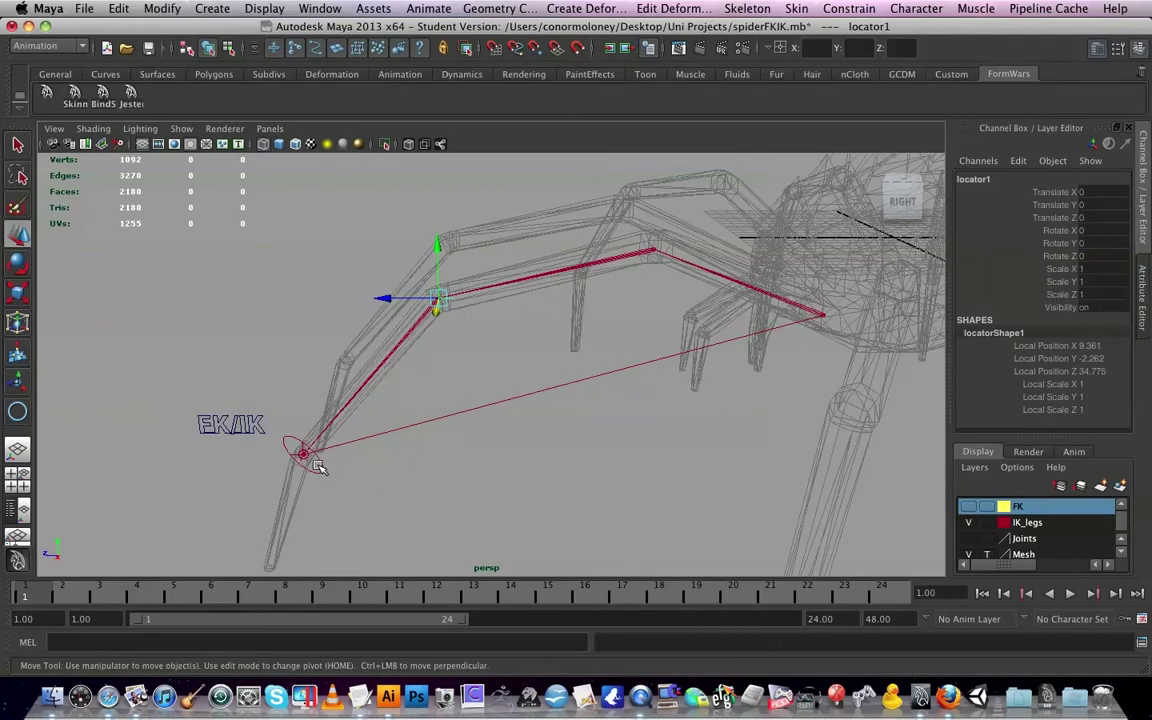
# Test the leg by moving the circle control toward the body and the locator to about X 3.227, Y 0.093, Z -0.606
pyautogui.click(433, 468)
pyautogui.click(315, 472)
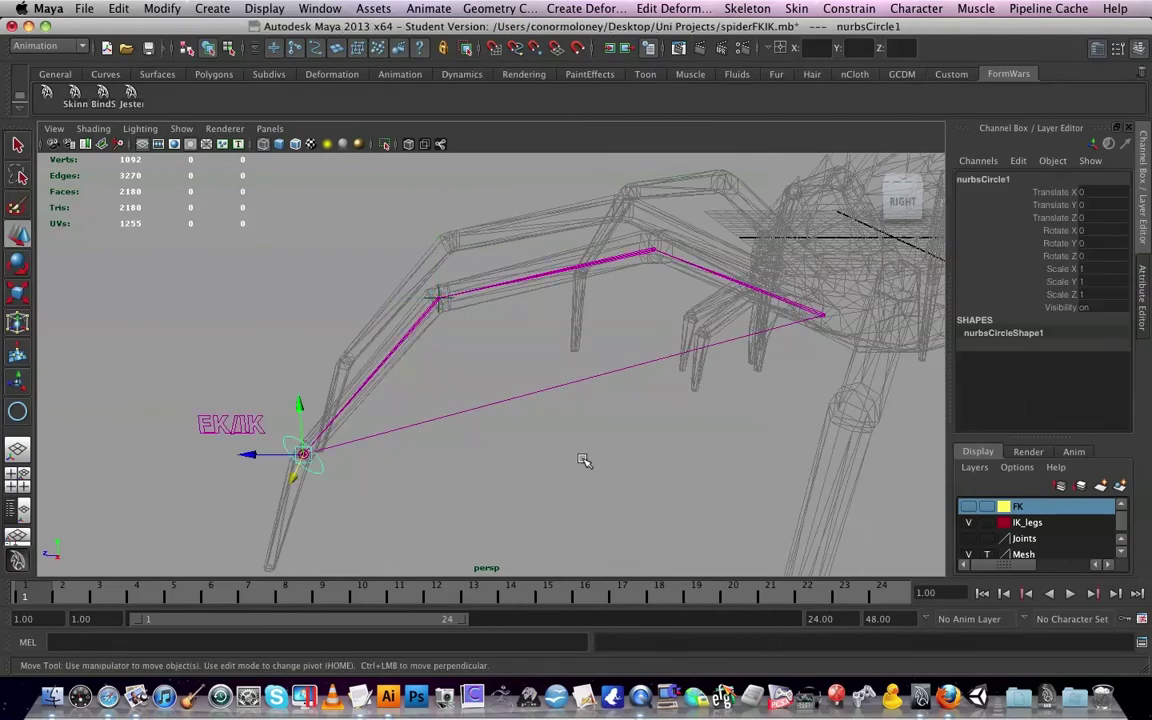
pyautogui.moveTo(303, 453); pyautogui.dragTo(670, 392)
pyautogui.scroll(-4, 678, 372)
pyautogui.click(462, 334)
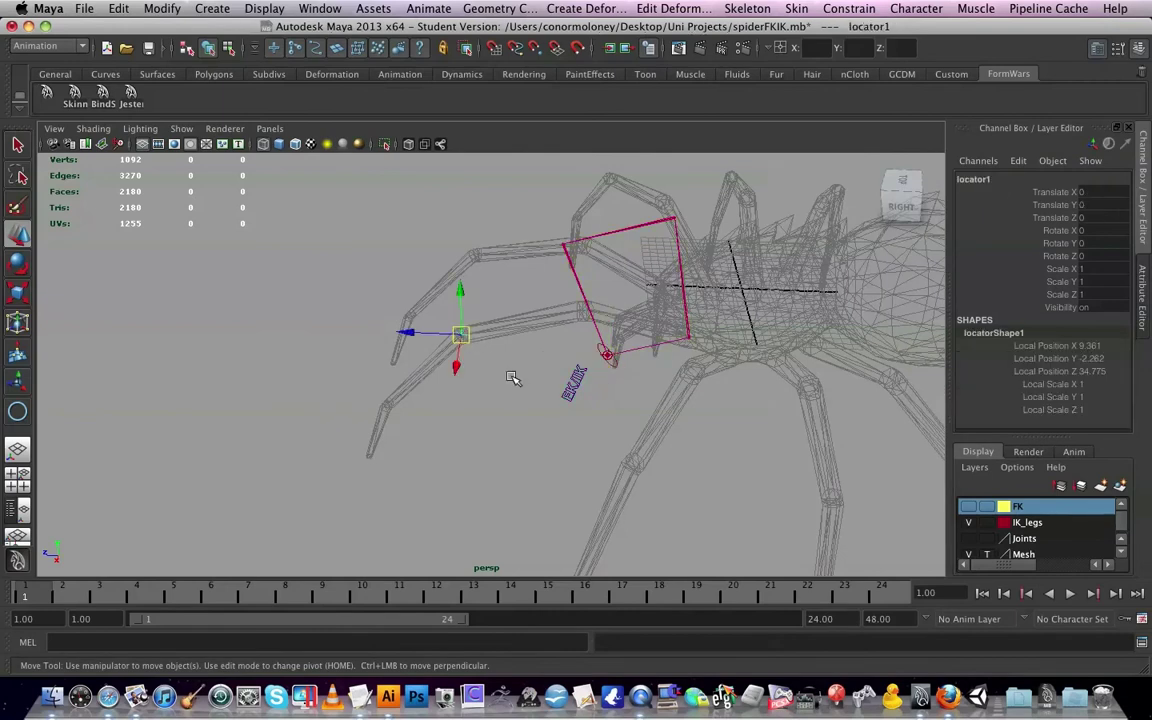
pyautogui.keyDown('alt'); pyautogui.moveTo(459, 349); pyautogui.dragTo(608, 362); pyautogui.keyUp('alt')
pyautogui.keyDown('alt'); pyautogui.moveTo(687, 416); pyautogui.dragTo(690, 389); pyautogui.keyUp('alt')
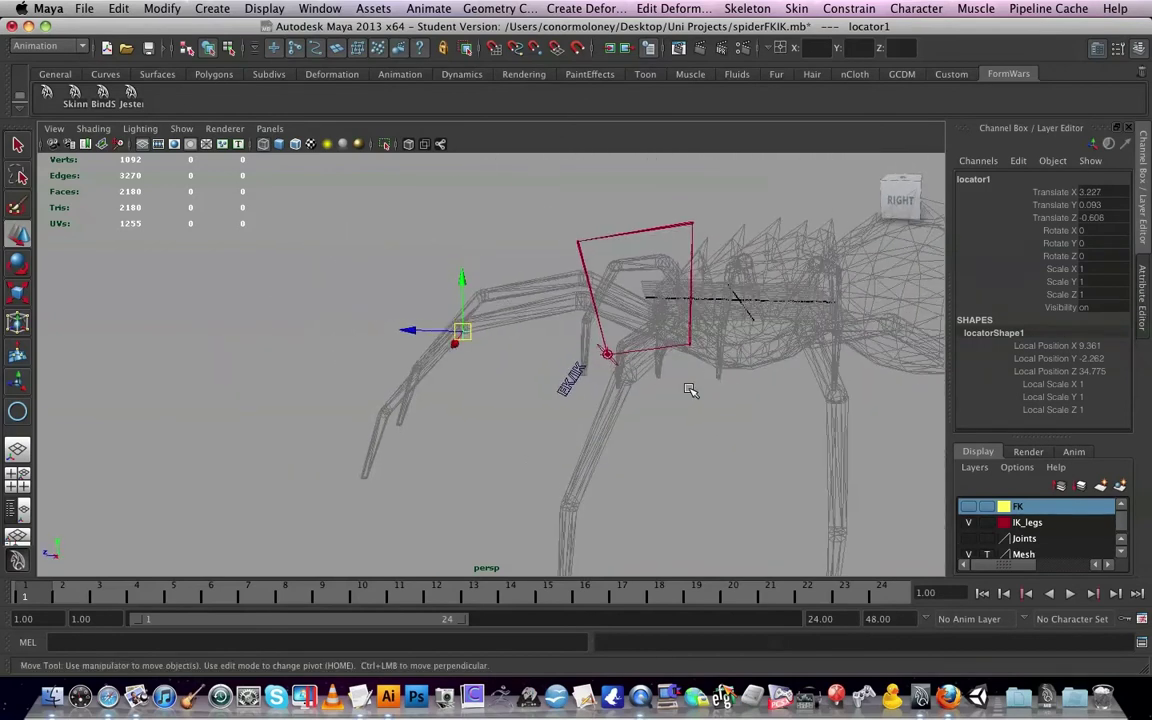
# Undo the test moves of the locator and the circle control
pyautogui.press('super+z')
pyautogui.press('super+z')
pyautogui.press('z')
pyautogui.press('z')
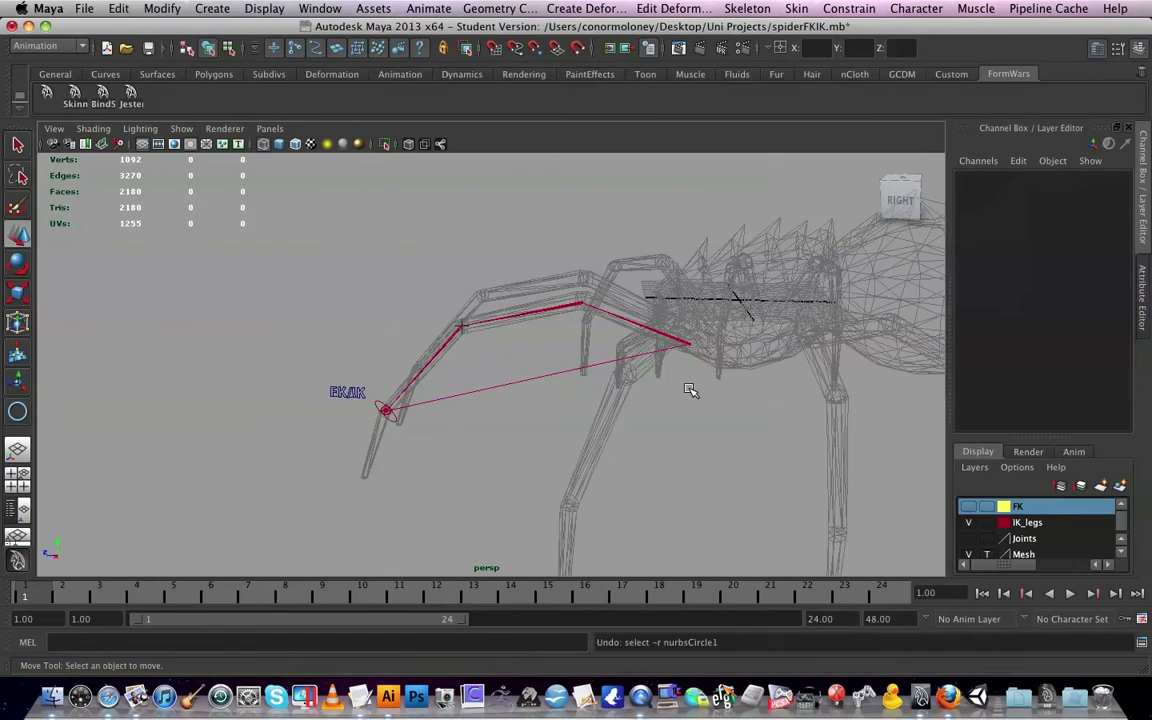
# Undo the pole vector constraint on the leg's IK handle and clear the selection
pyautogui.press('z')
pyautogui.press('z')
pyautogui.press('z')
pyautogui.press('z')
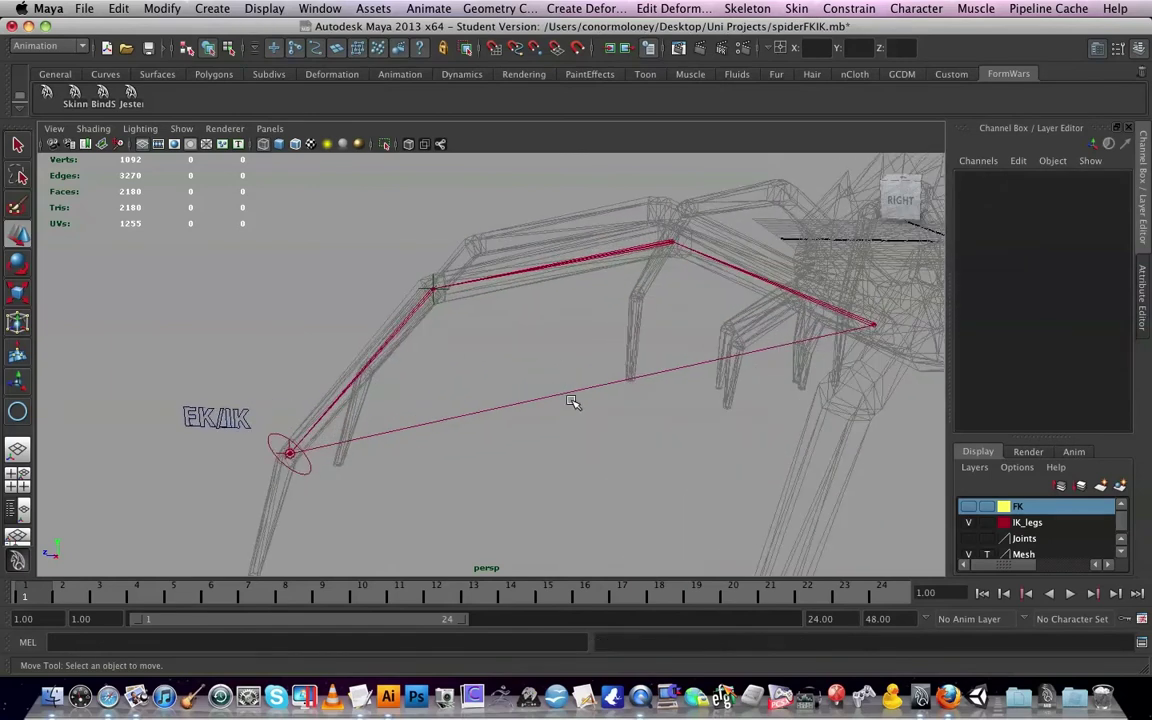
pyautogui.press('z')
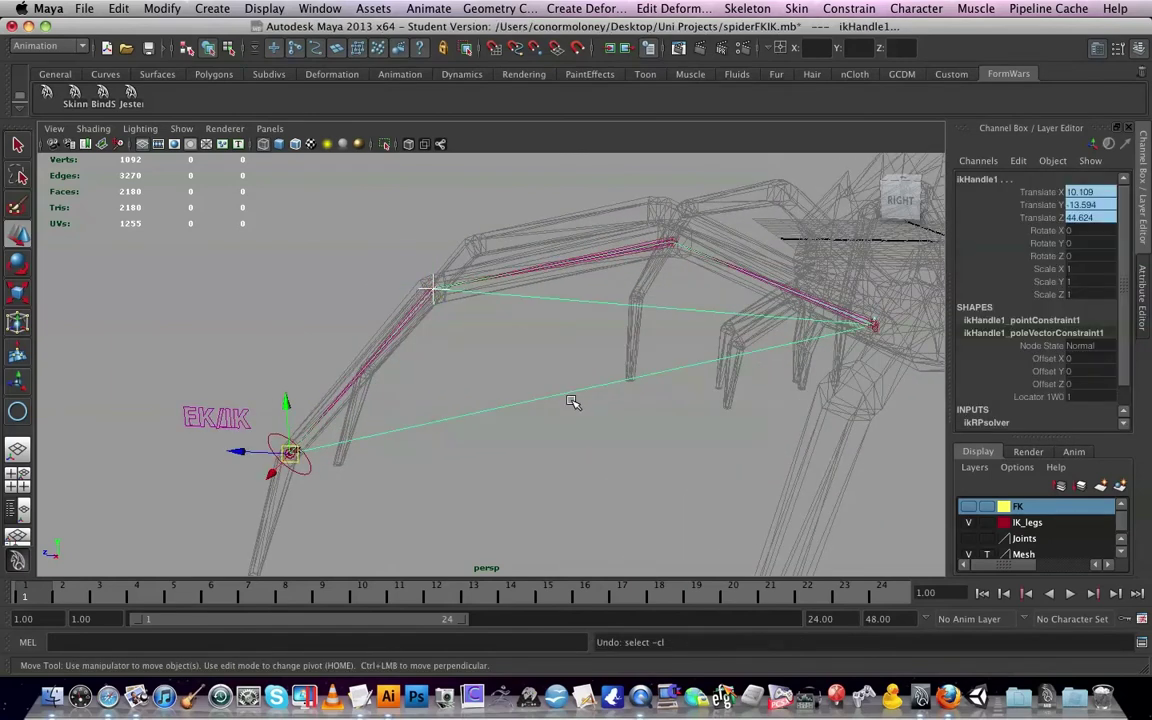
pyautogui.moveTo(571, 401)
pyautogui.keyDown('alt'); pyautogui.mouseDown()
pyautogui.moveTo(594, 386)
pyautogui.moveTo(645, 390)
pyautogui.moveTo(585, 404)
pyautogui.mouseUp(); pyautogui.keyUp('alt')
pyautogui.click(584, 412)
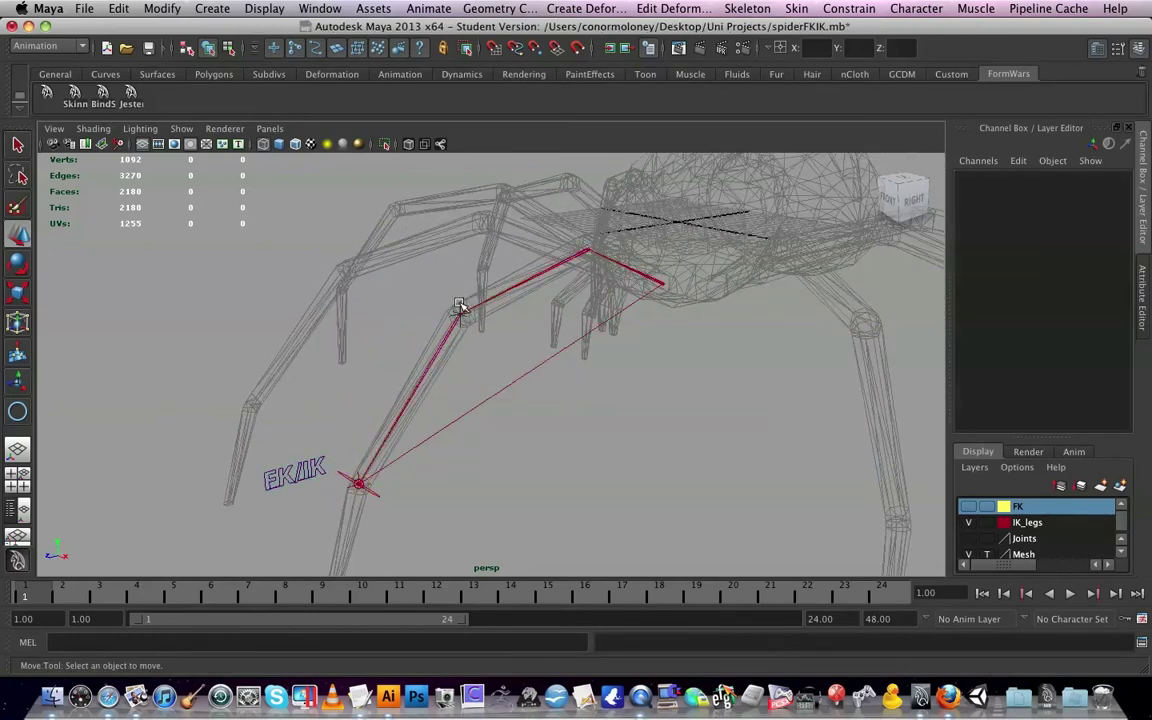
# Raise the knee locator straight above the leg to about Translate Y 13.175
pyautogui.click(459, 305)
pyautogui.keyDown('alt'); pyautogui.moveTo(459, 305); pyautogui.dragTo(630, 366); pyautogui.keyUp('alt')
pyautogui.press('[')
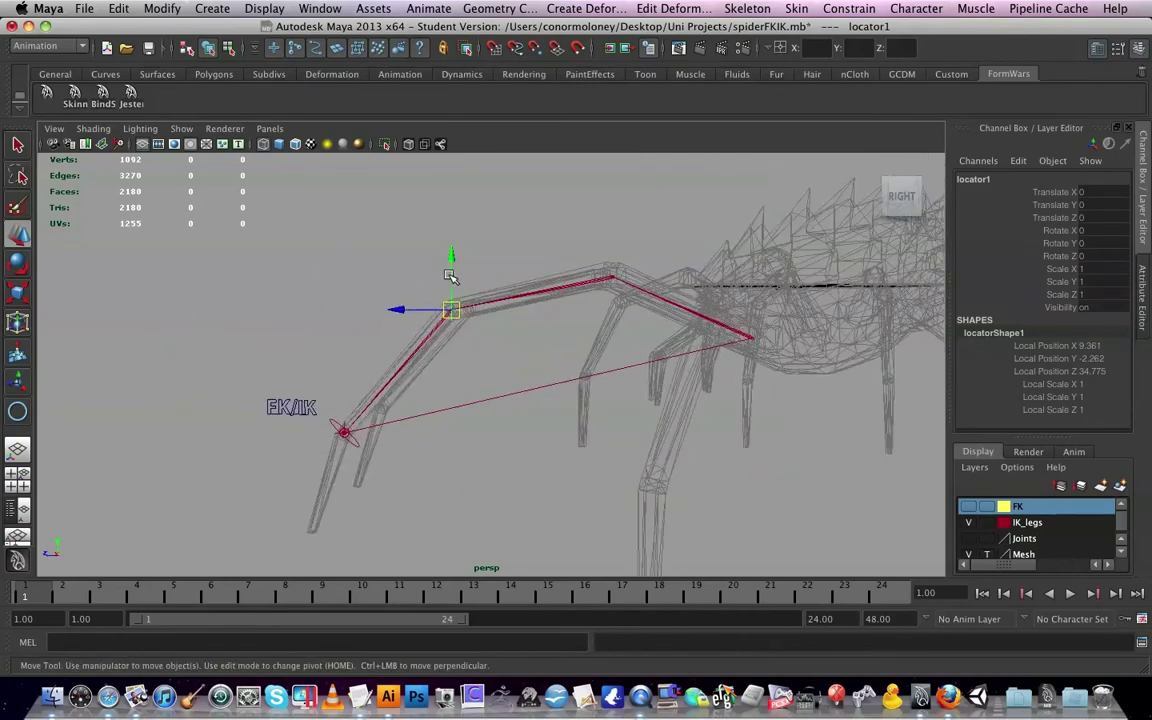
pyautogui.moveTo(455, 259); pyautogui.dragTo(434, 205)
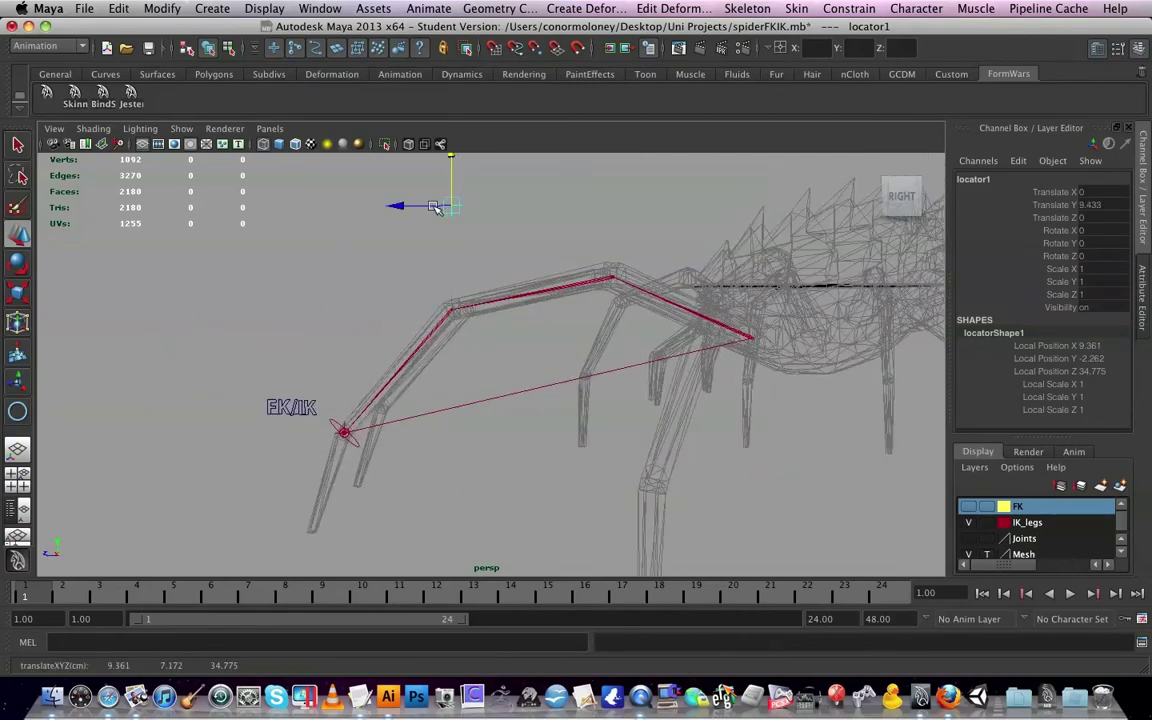
pyautogui.scroll(-3, 527, 278)
pyautogui.keyDown('alt'); pyautogui.moveTo(527, 278); pyautogui.dragTo(558, 337, button='middle'); pyautogui.keyUp('alt')
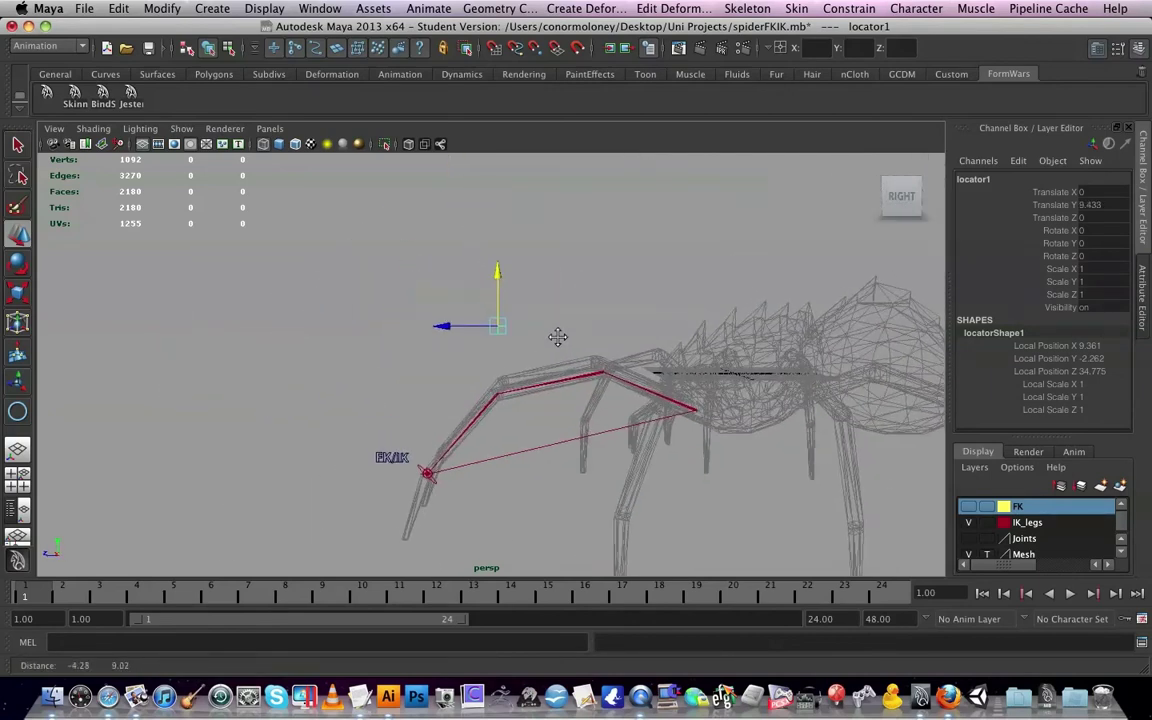
pyautogui.click(506, 291)
pyautogui.click(494, 318)
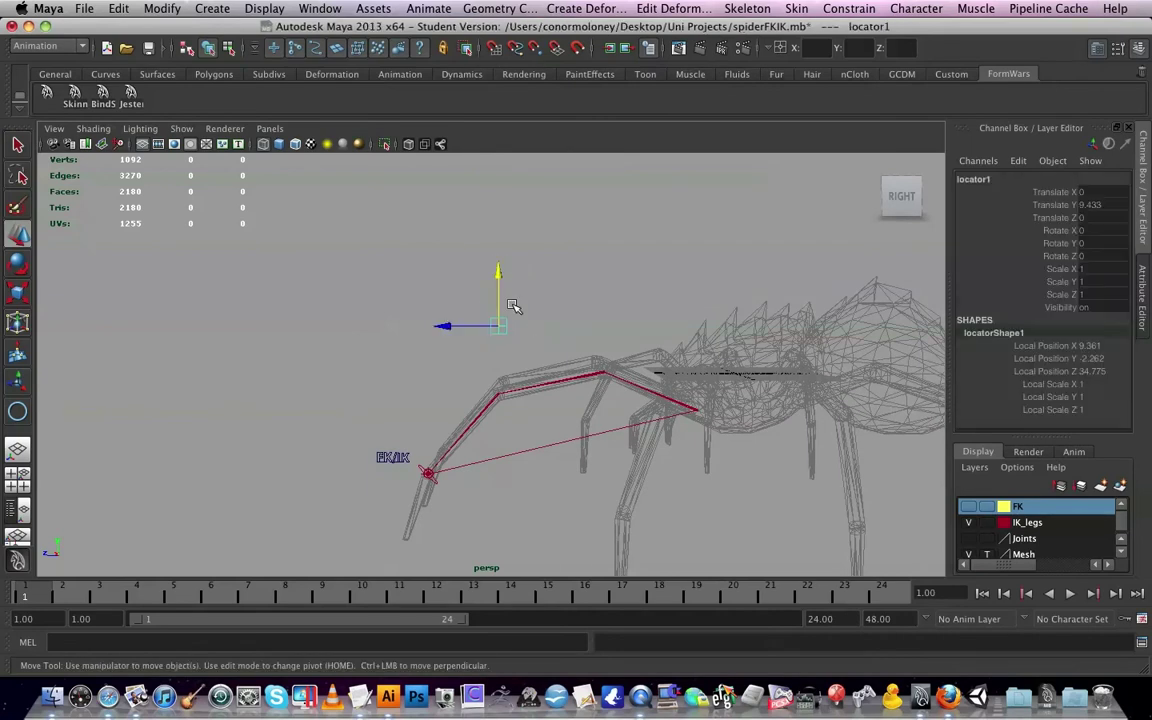
pyautogui.moveTo(497, 272); pyautogui.dragTo(496, 244)
pyautogui.moveTo(571, 419)
pyautogui.keyDown('alt'); pyautogui.mouseDown()
pyautogui.moveTo(588, 427)
pyautogui.moveTo(585, 370)
pyautogui.moveTo(581, 399)
pyautogui.mouseUp(); pyautogui.keyUp('alt')
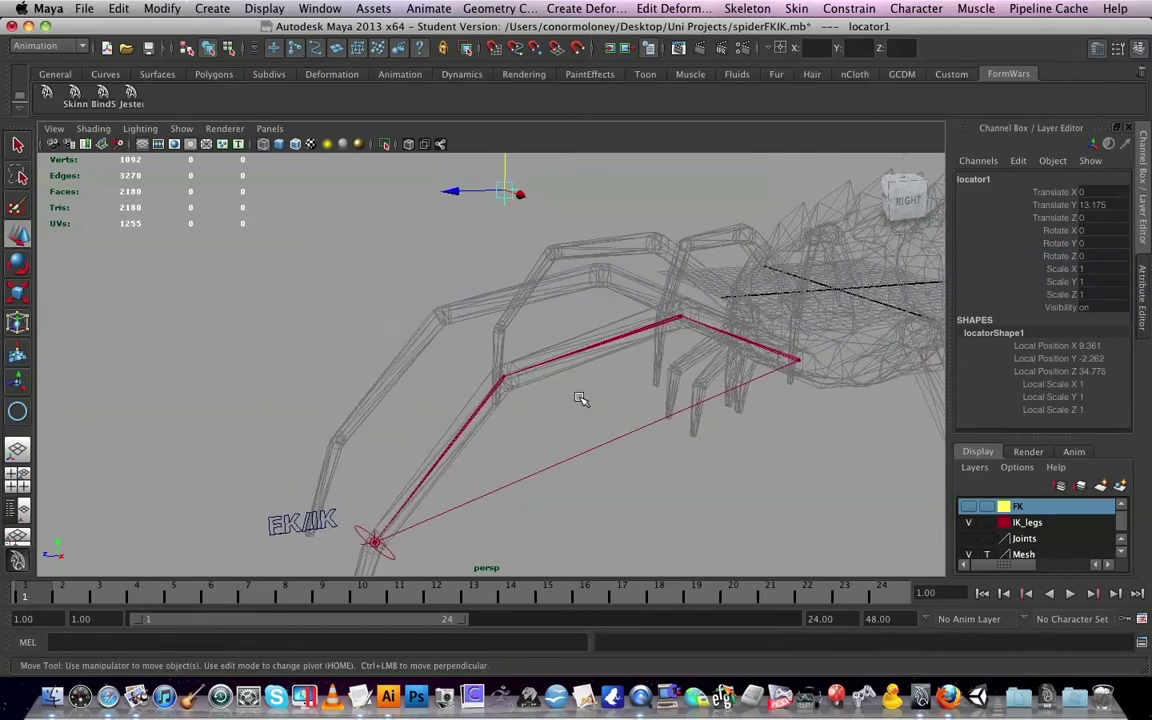
# Freeze the transformations of the raised locator
pyautogui.click(118, 8)
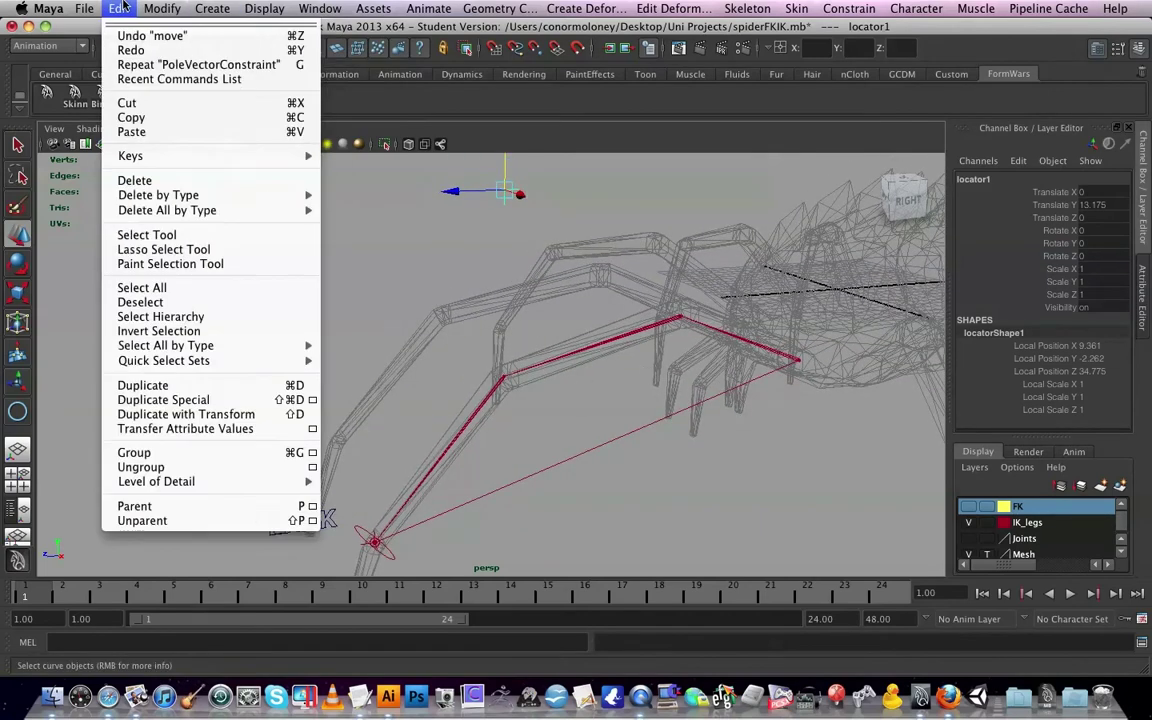
pyautogui.moveTo(150, 8)
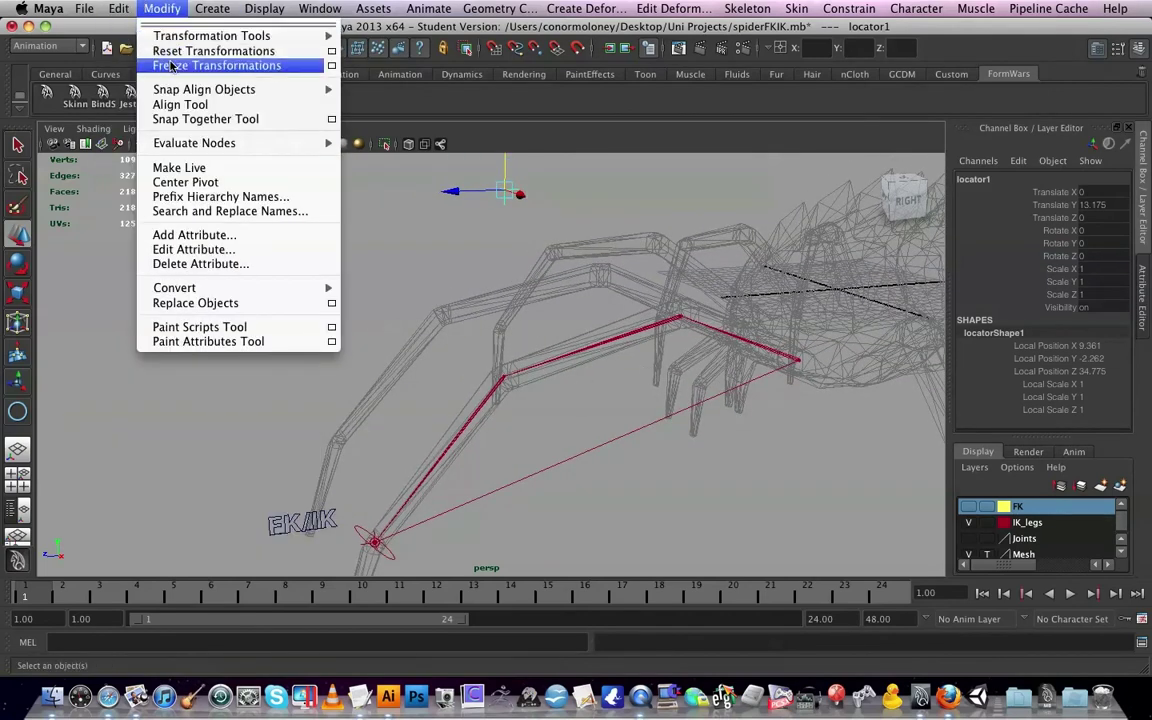
pyautogui.click(210, 65)
# Copy the IK handle's Pole Vector X value, 0.053, into the locator's Translate X
pyautogui.click(373, 537)
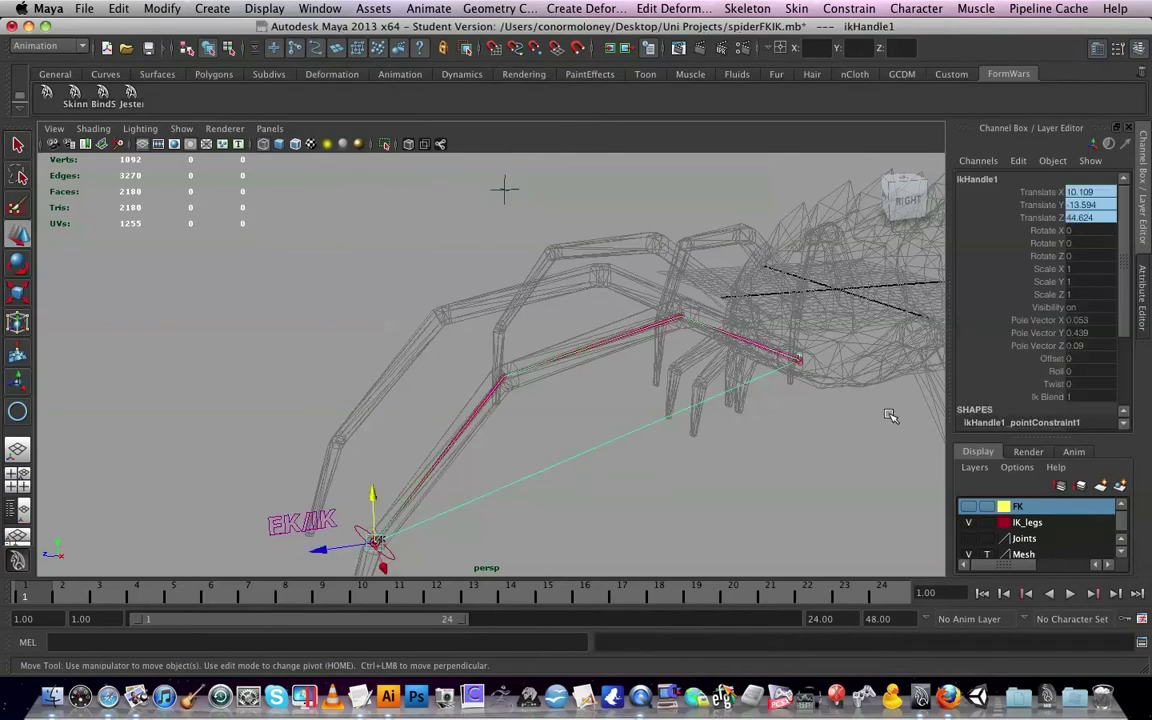
pyautogui.click(1084, 321)
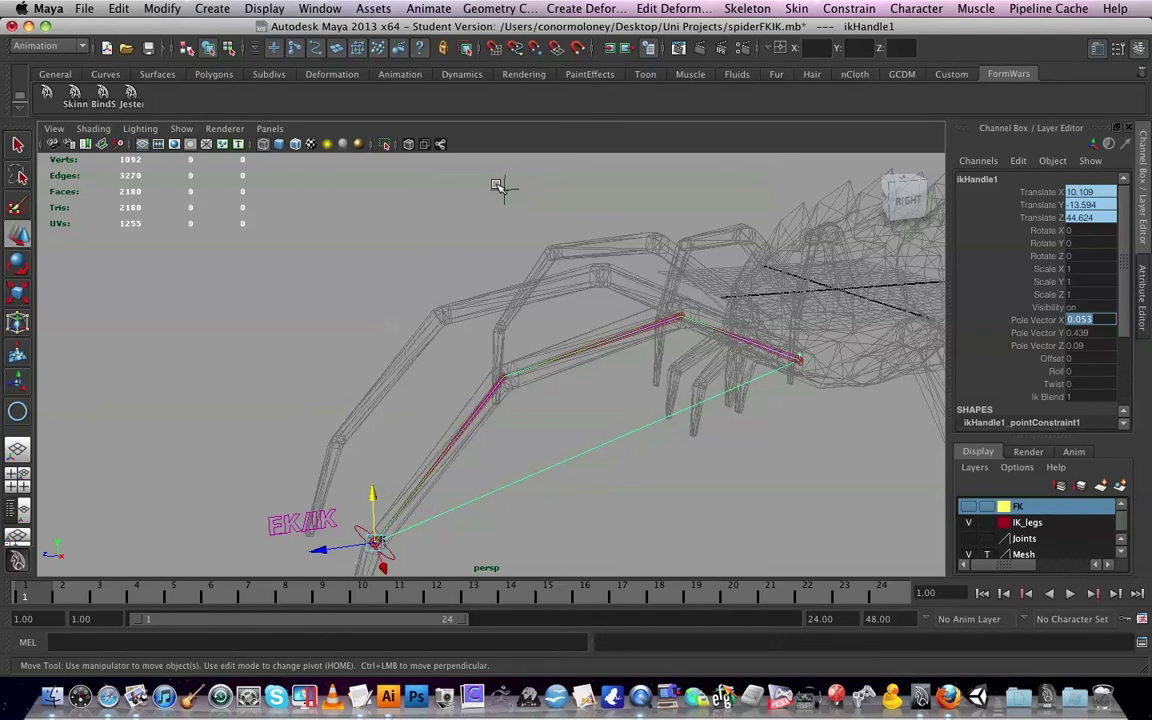
pyautogui.click(502, 189)
pyautogui.click(1086, 192)
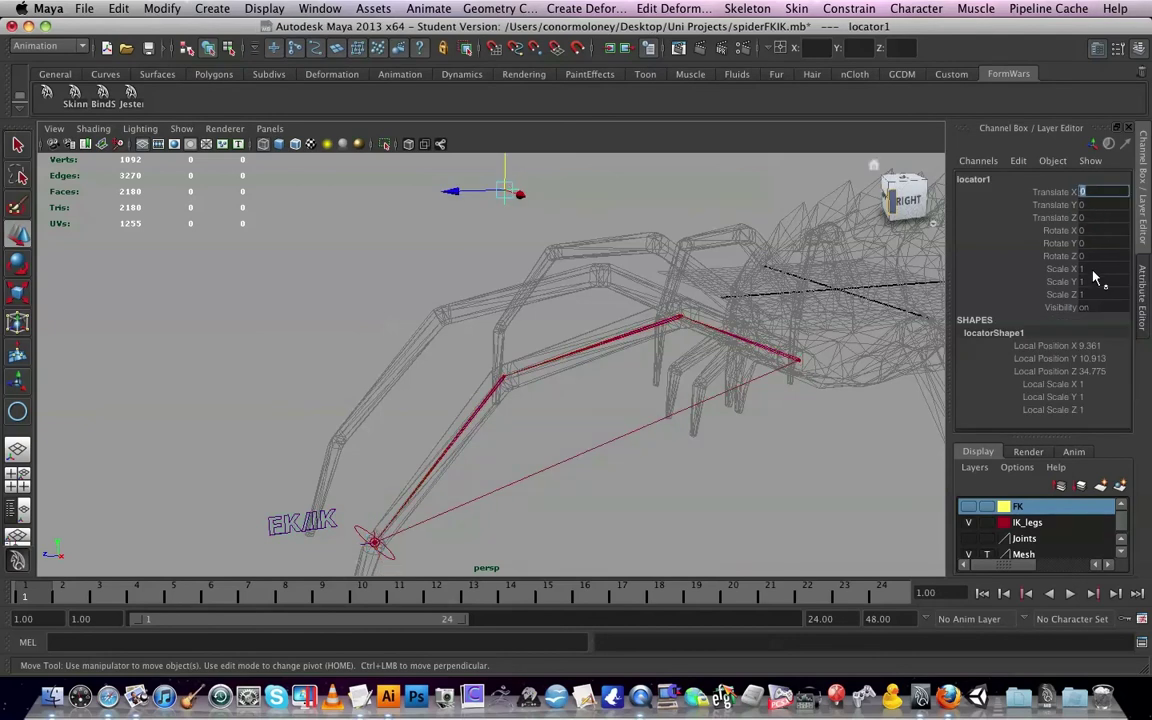
pyautogui.click(410, 527)
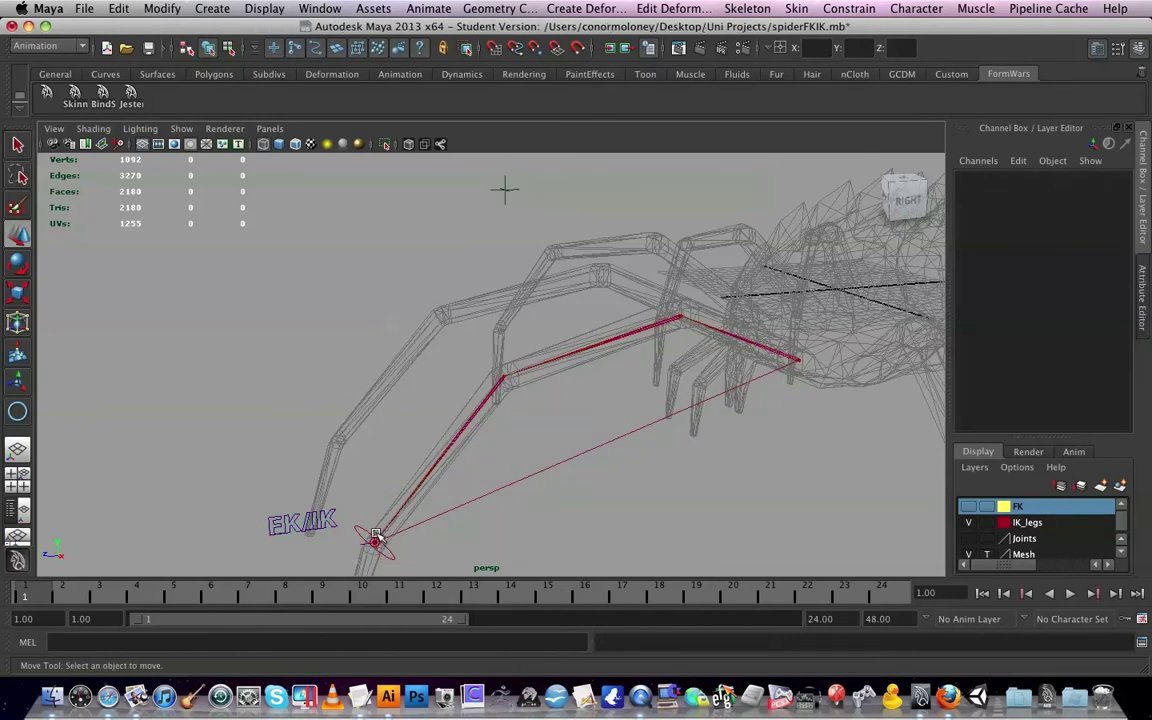
# Copy the IK handle's Pole Vector Y value, 0.439, into the locator's Translate Y
pyautogui.click(376, 537)
pyautogui.click(1089, 334)
pyautogui.press('super+c')
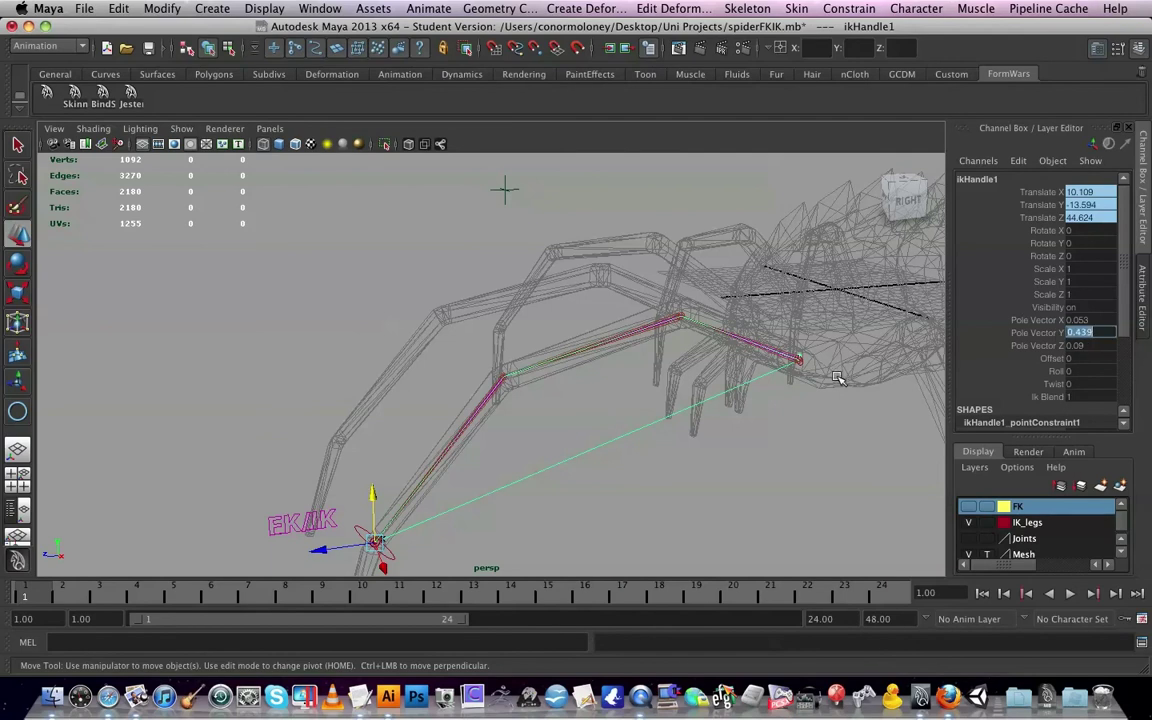
pyautogui.click(505, 188)
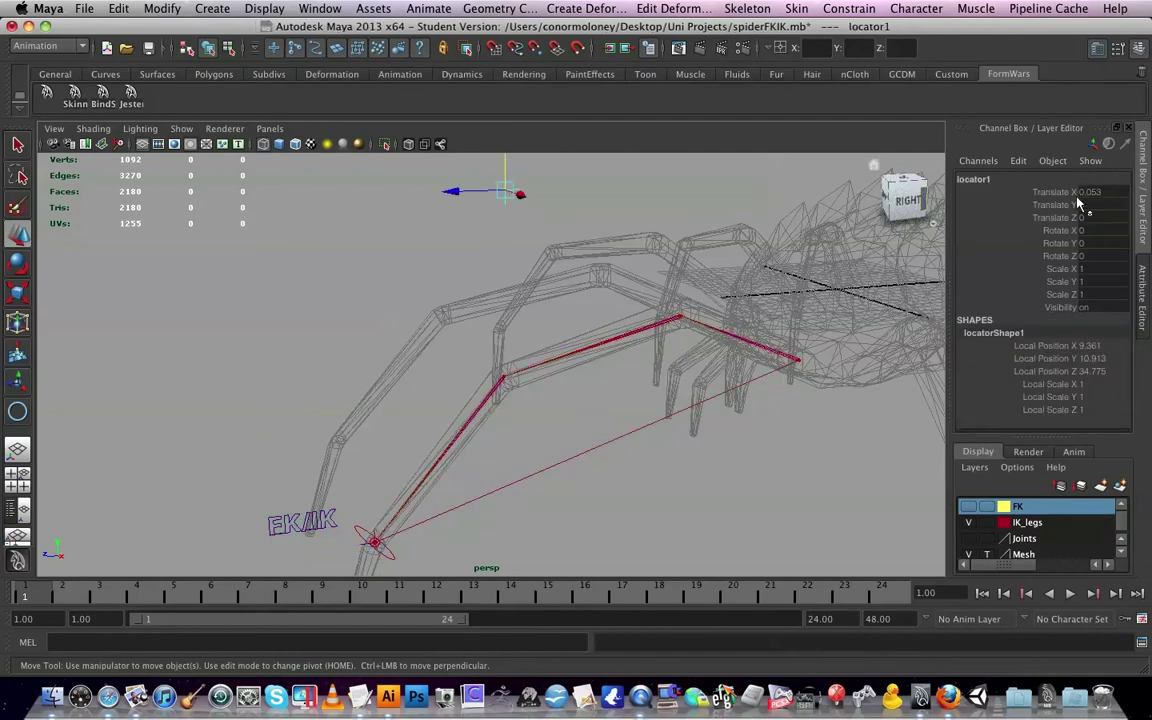
pyautogui.click(1103, 206)
pyautogui.press('super+v')
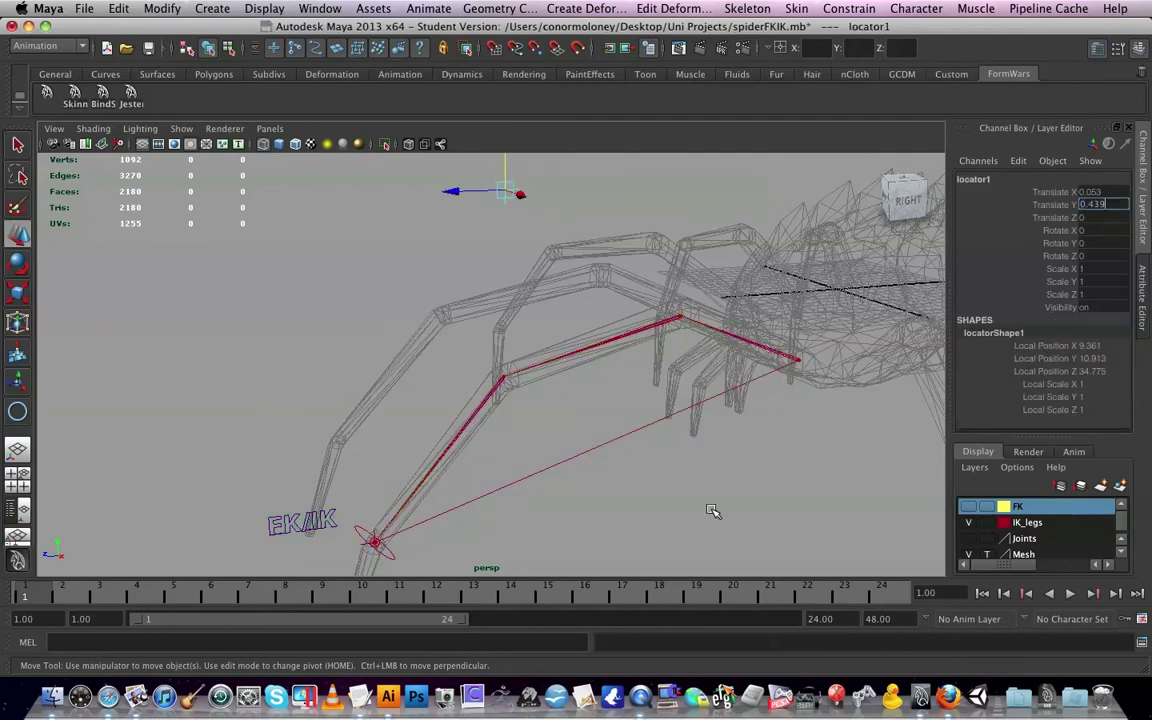
pyautogui.click(401, 537)
# Set the locator's Translate Z to 0.09, matching the IK handle's Pole Vector Z
pyautogui.click(374, 537)
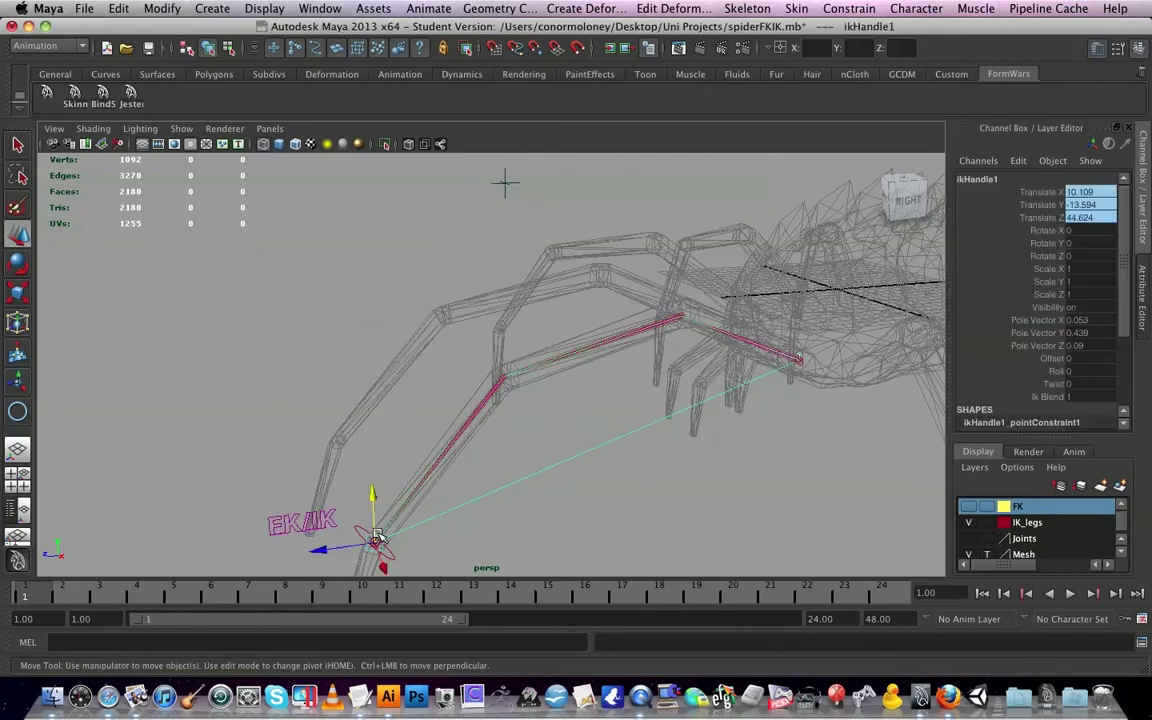
pyautogui.doubleClick(1085, 345)
pyautogui.click(501, 178)
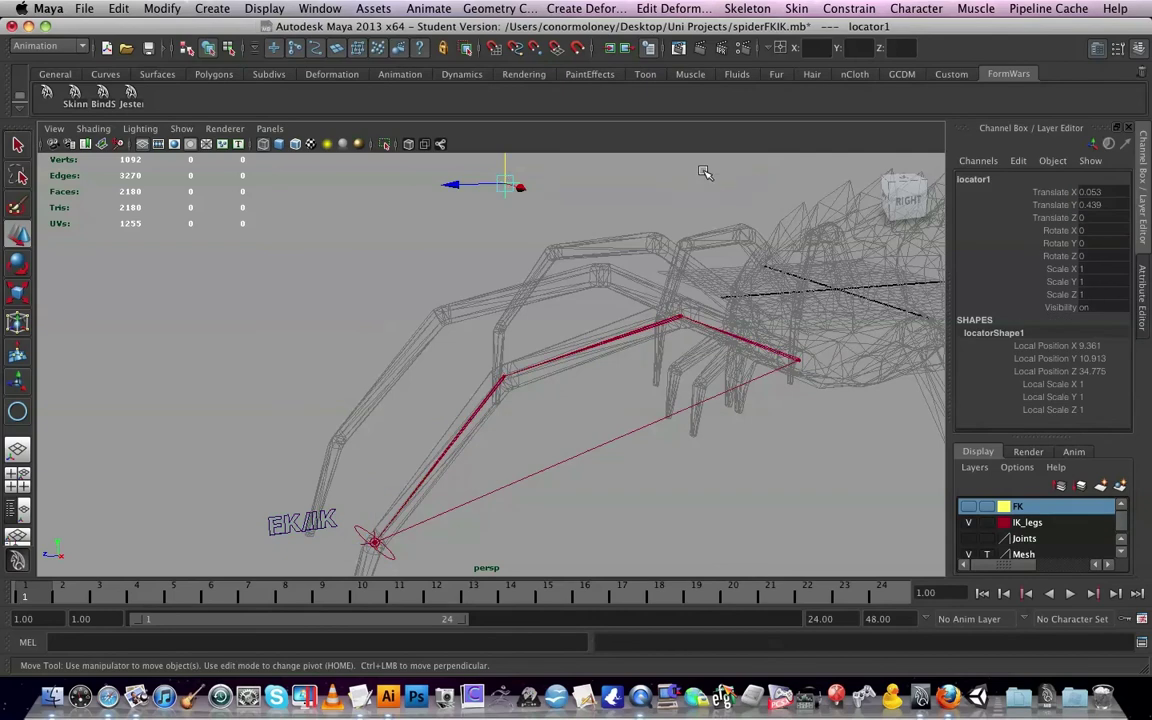
pyautogui.doubleClick(1082, 217)
pyautogui.write('0.09')
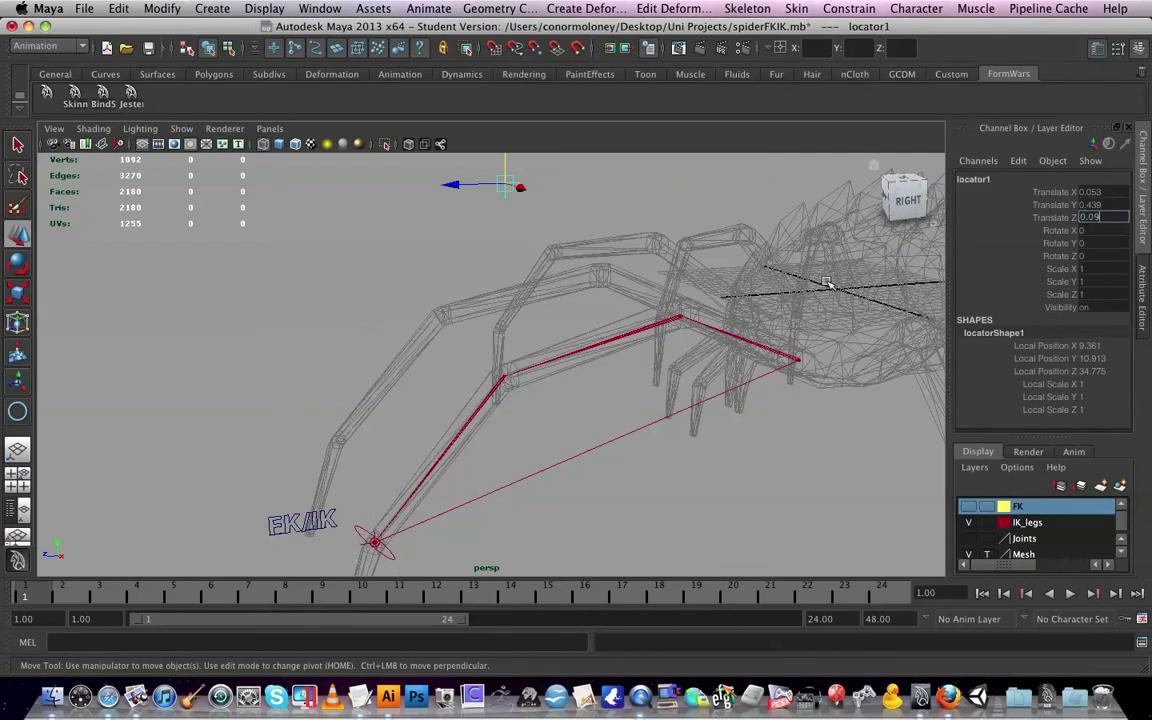
pyautogui.press('Return')
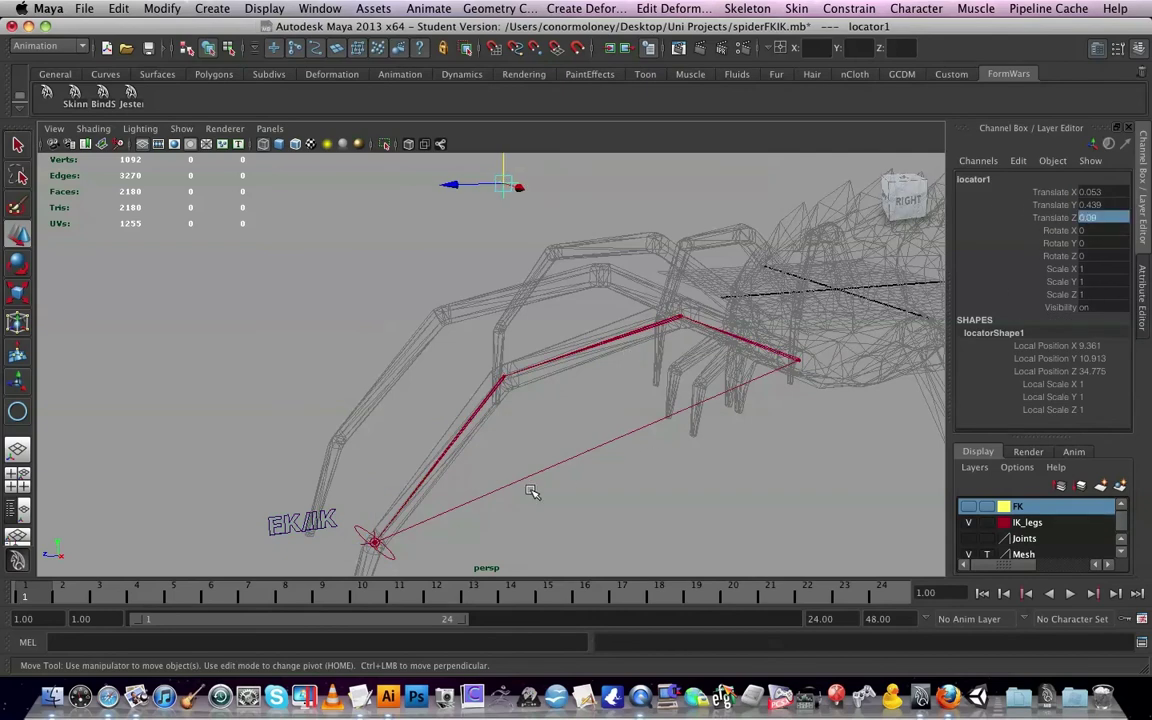
# Apply a pole vector constraint from the raised locator to the leg's IK handle
pyautogui.click(564, 492)
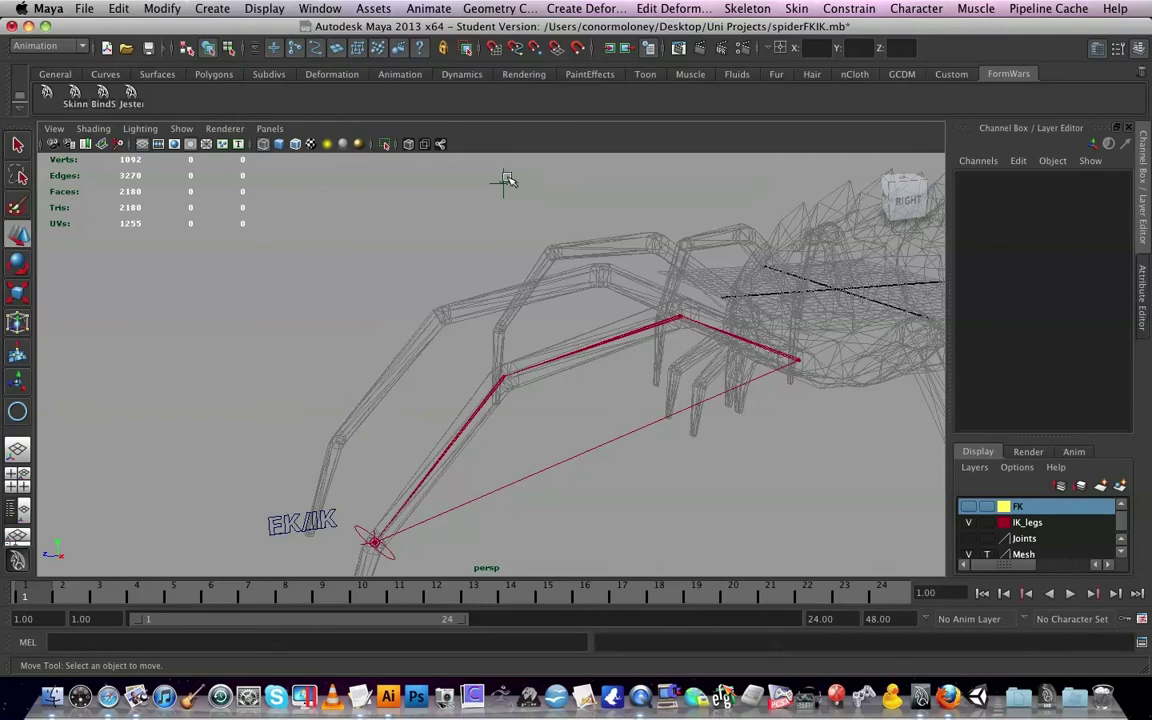
pyautogui.press('z')
pyautogui.click(375, 538)
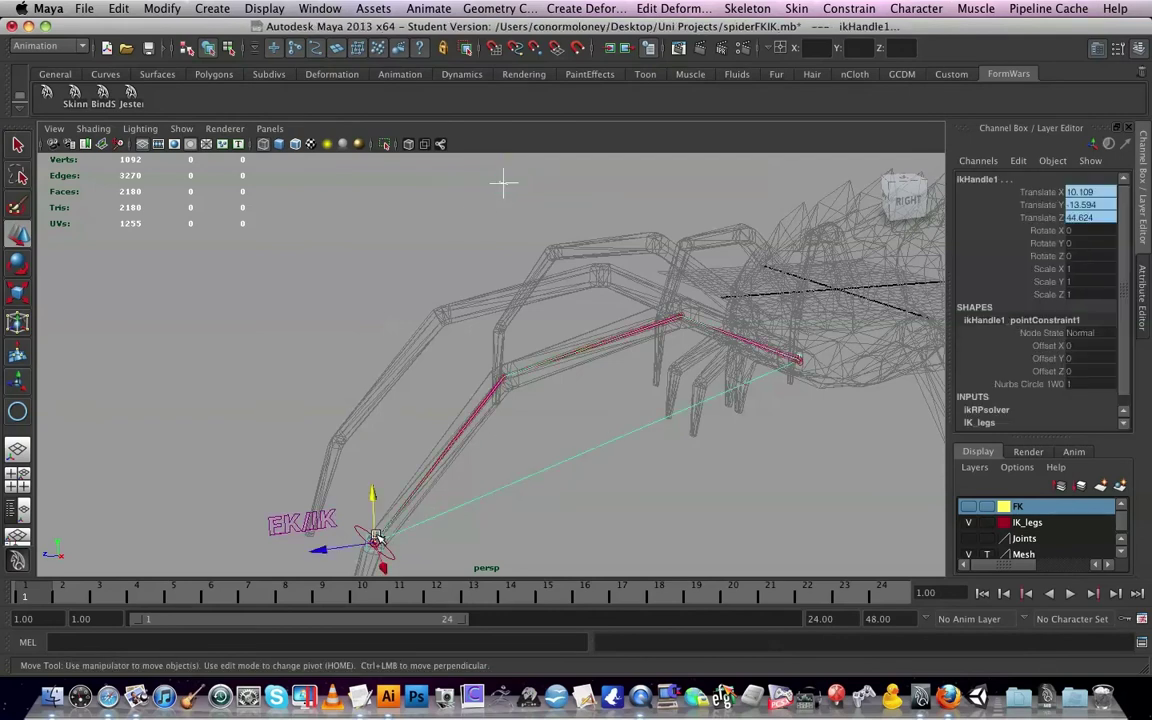
pyautogui.click(916, 8)
pyautogui.moveTo(849, 8)
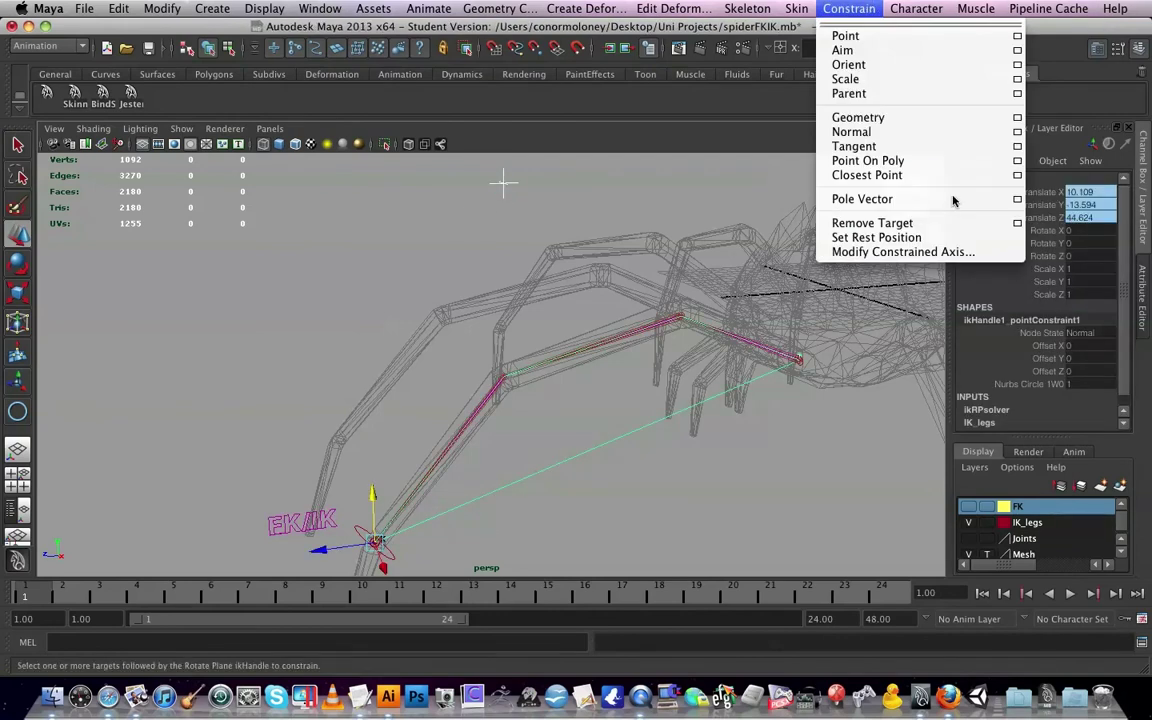
pyautogui.click(900, 199)
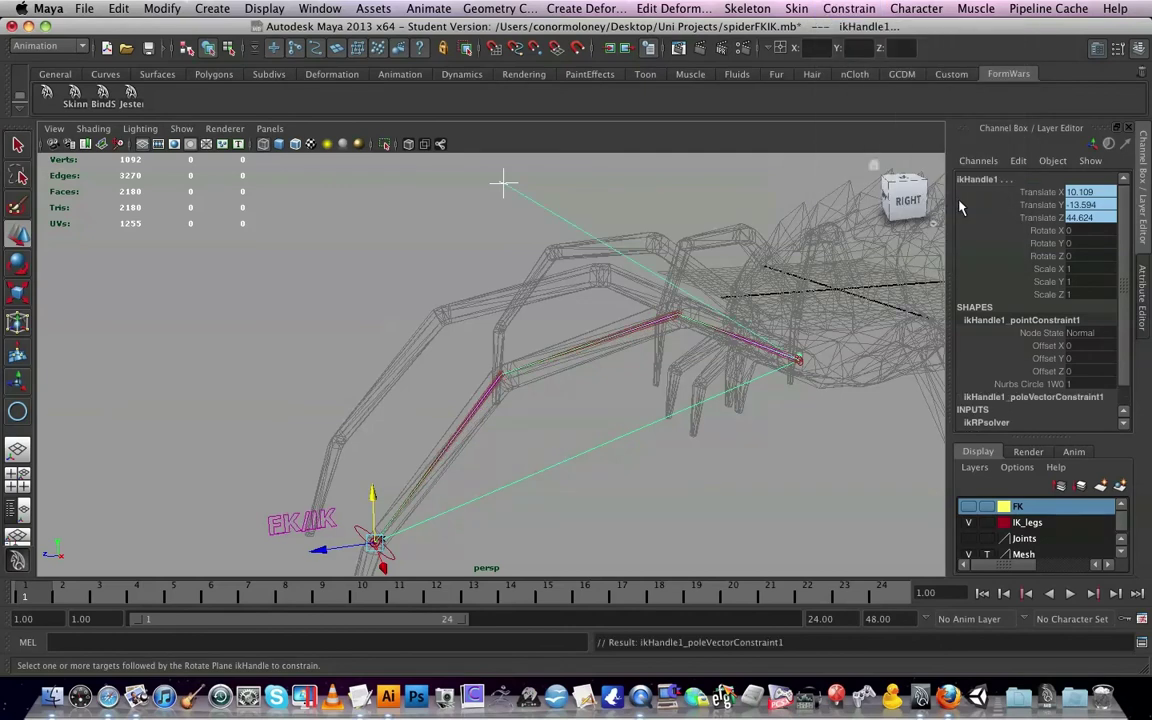
# Shift the pole vector locator sideways to about Translate X 0.898 and clear the selection
pyautogui.keyDown('alt'); pyautogui.moveTo(760, 320); pyautogui.dragTo(841, 337); pyautogui.keyUp('alt')
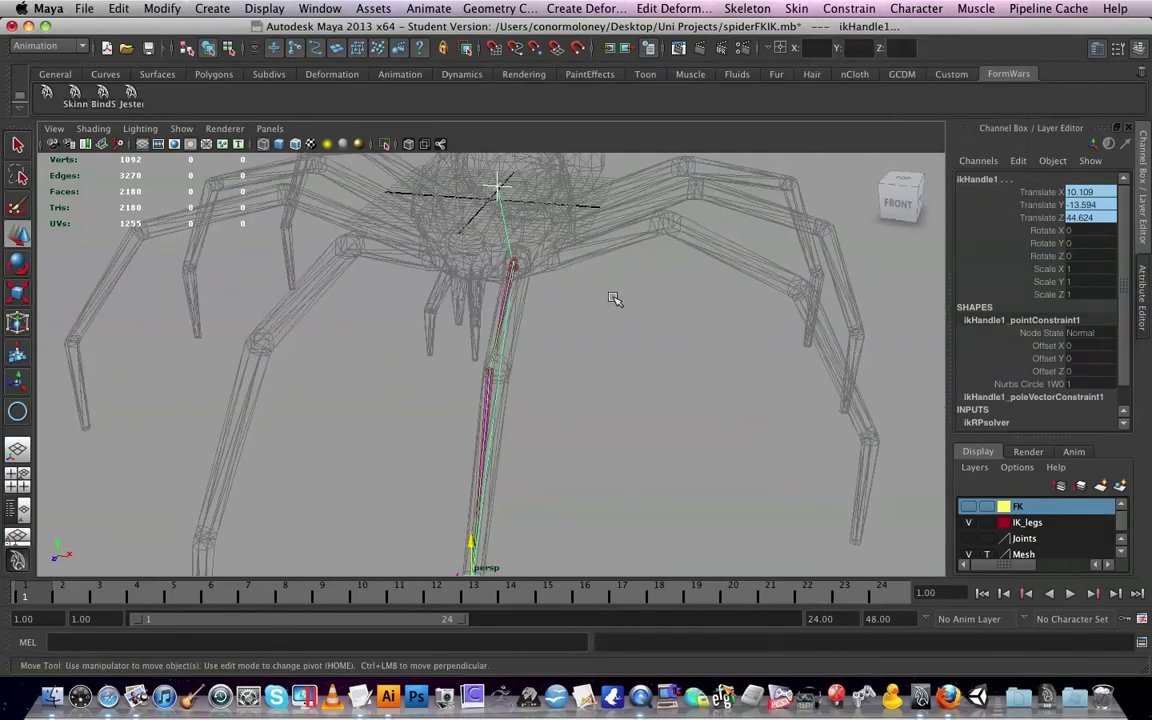
pyautogui.keyDown('alt'); pyautogui.moveTo(598, 290); pyautogui.dragTo(735, 283); pyautogui.keyUp('alt')
pyautogui.click(503, 203)
pyautogui.click(505, 203)
pyautogui.keyDown('alt'); pyautogui.moveTo(735, 282); pyautogui.dragTo(747, 326, button='middle'); pyautogui.keyUp('alt')
pyautogui.scroll(1, 745, 300)
pyautogui.click(654, 244)
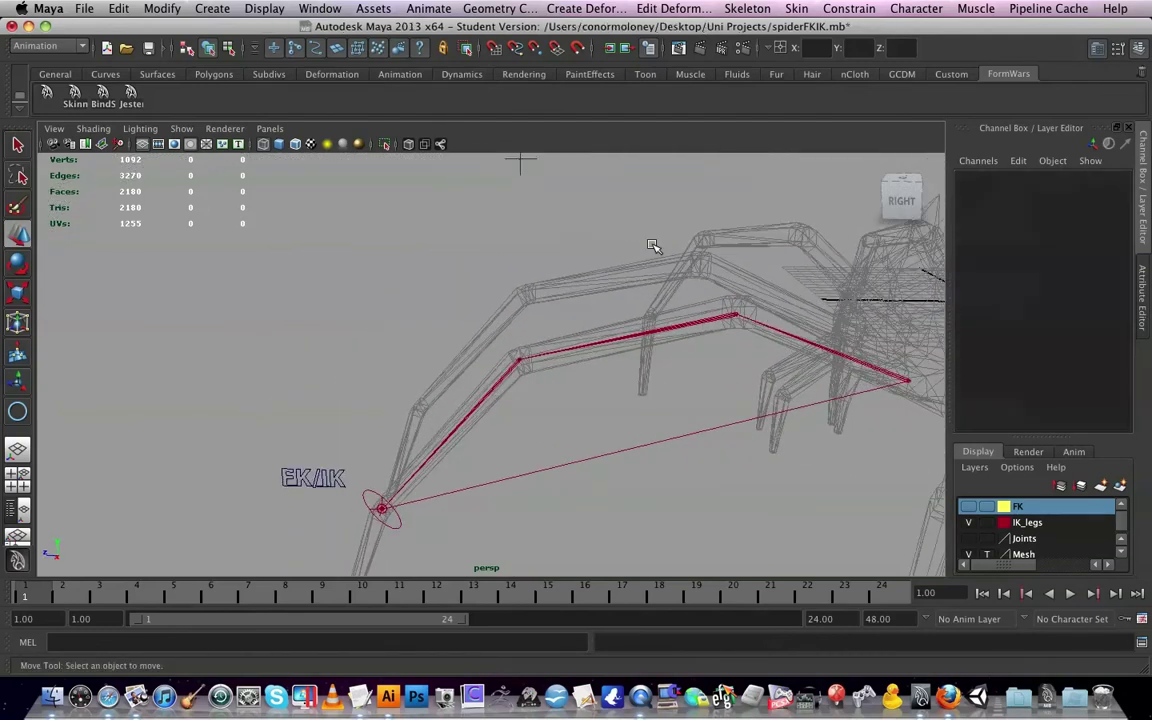
# Test the leg by moving the circle control to about X -1.75, Y 9.9, Z -0.1, and undo the move
pyautogui.scroll(-2, 648, 290)
pyautogui.click(514, 197)
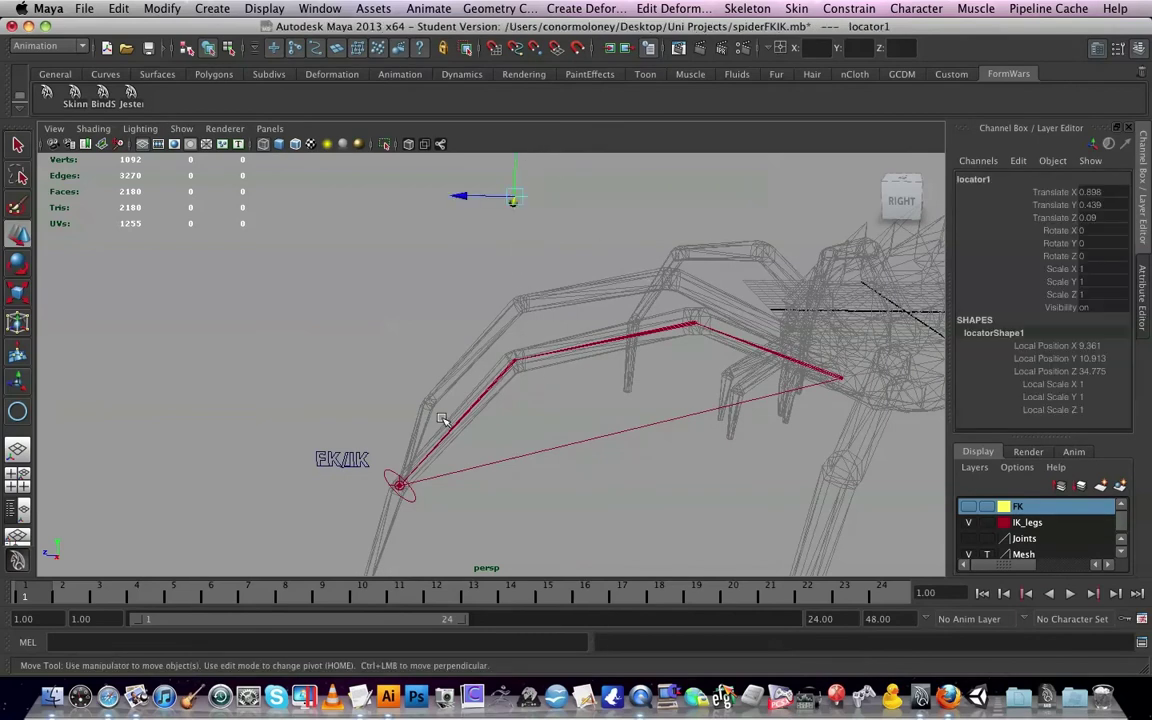
pyautogui.click(395, 473)
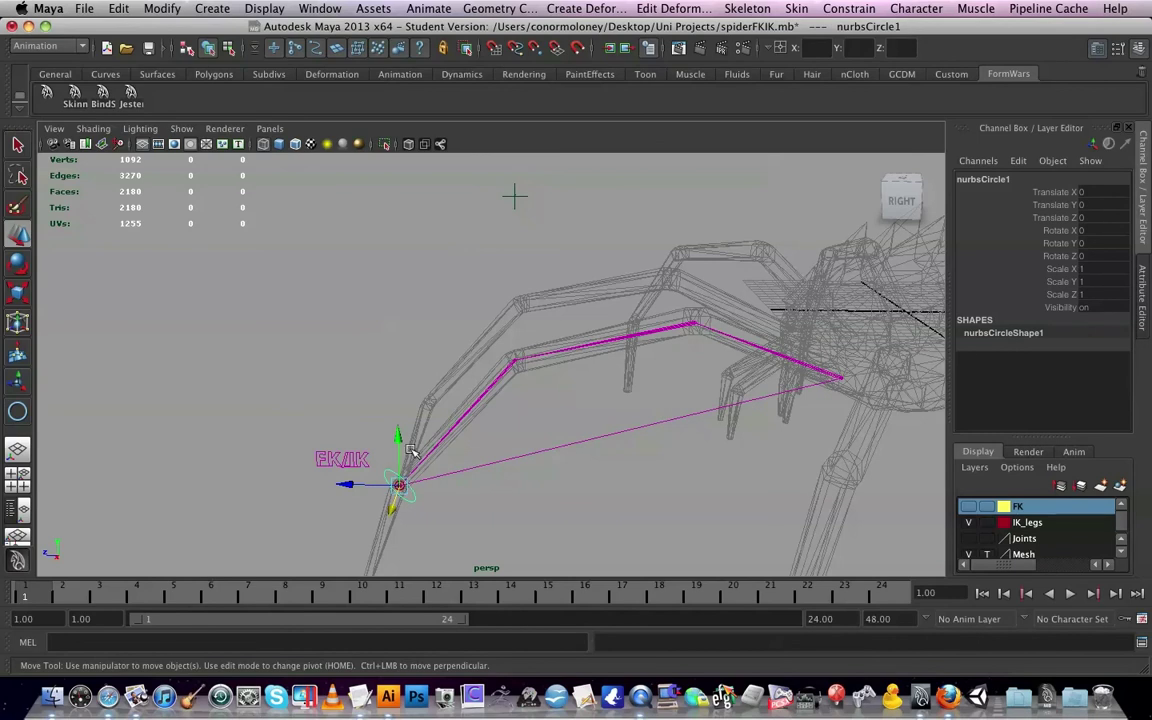
pyautogui.moveTo(403, 478); pyautogui.dragTo(478, 404)
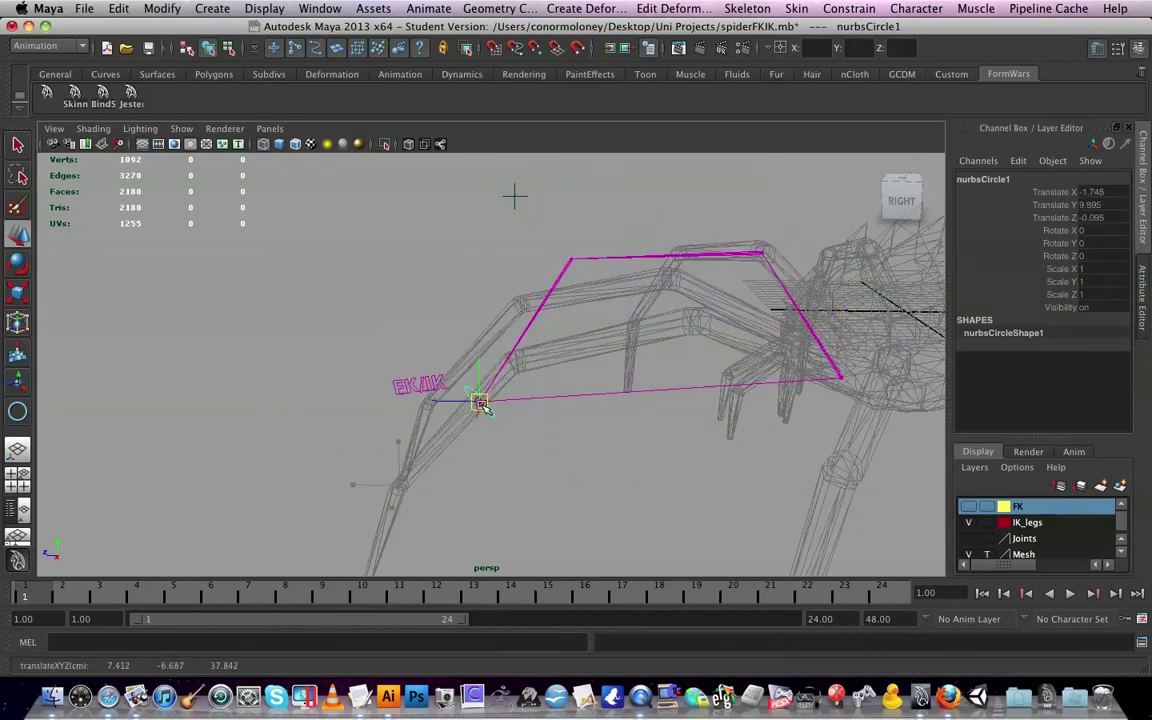
pyautogui.keyDown('alt'); pyautogui.moveTo(694, 442); pyautogui.dragTo(805, 447); pyautogui.keyUp('alt')
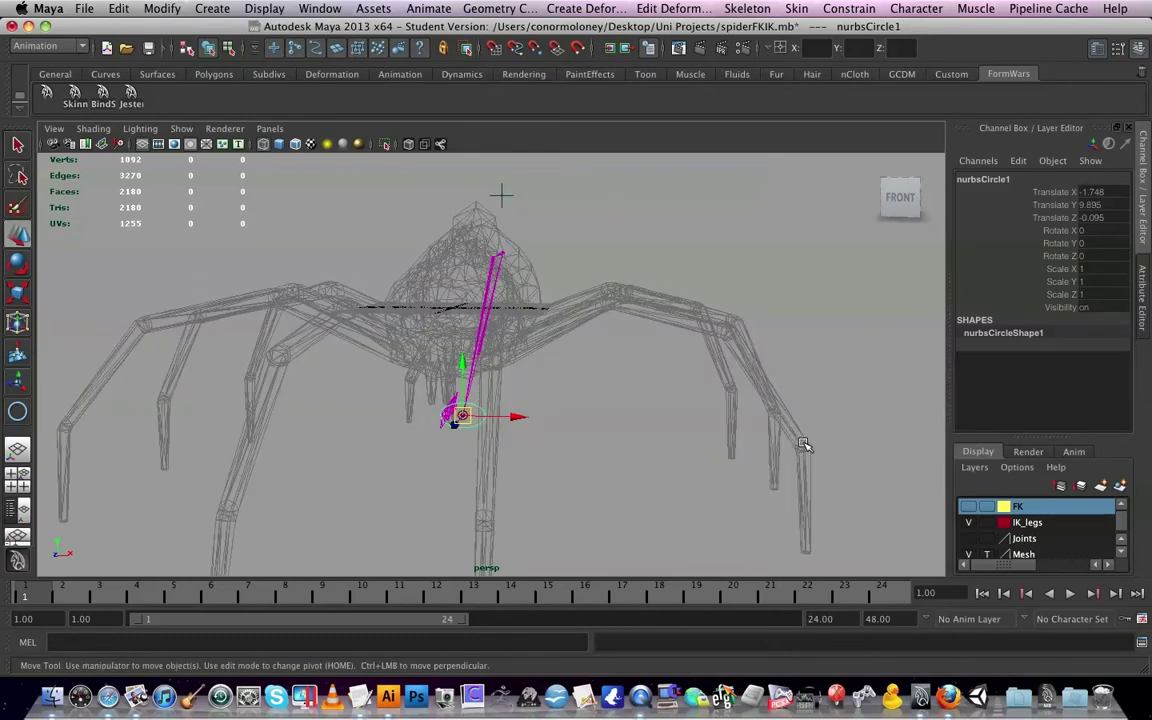
pyautogui.press('super+z')
pyautogui.click(666, 434)
# Rename the pole vector locator above the leg's knee and deselect it
pyautogui.keyDown('alt'); pyautogui.moveTo(666, 434); pyautogui.dragTo(738, 468); pyautogui.keyUp('alt')
pyautogui.click(565, 193)
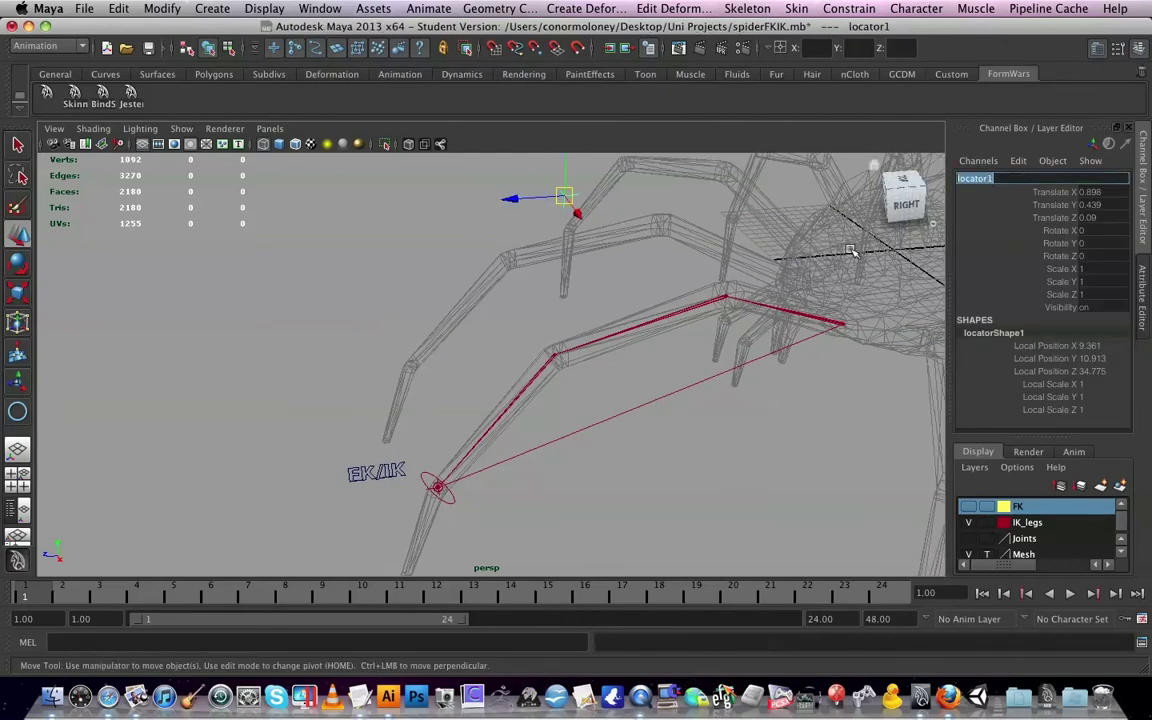
pyautogui.write('Kn')
pyautogui.press('Return')
pyautogui.click(617, 507)
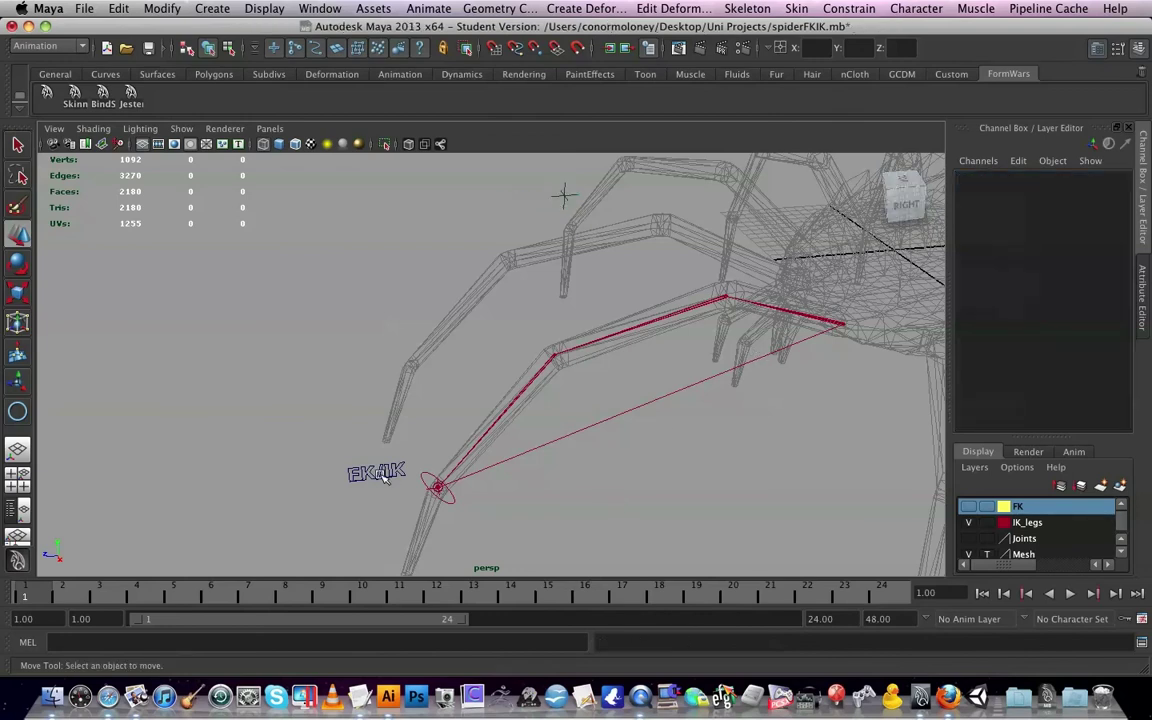
# Rename the circle control at the leg's lower end as Leg_IK_control and clear the selection
pyautogui.click(436, 473)
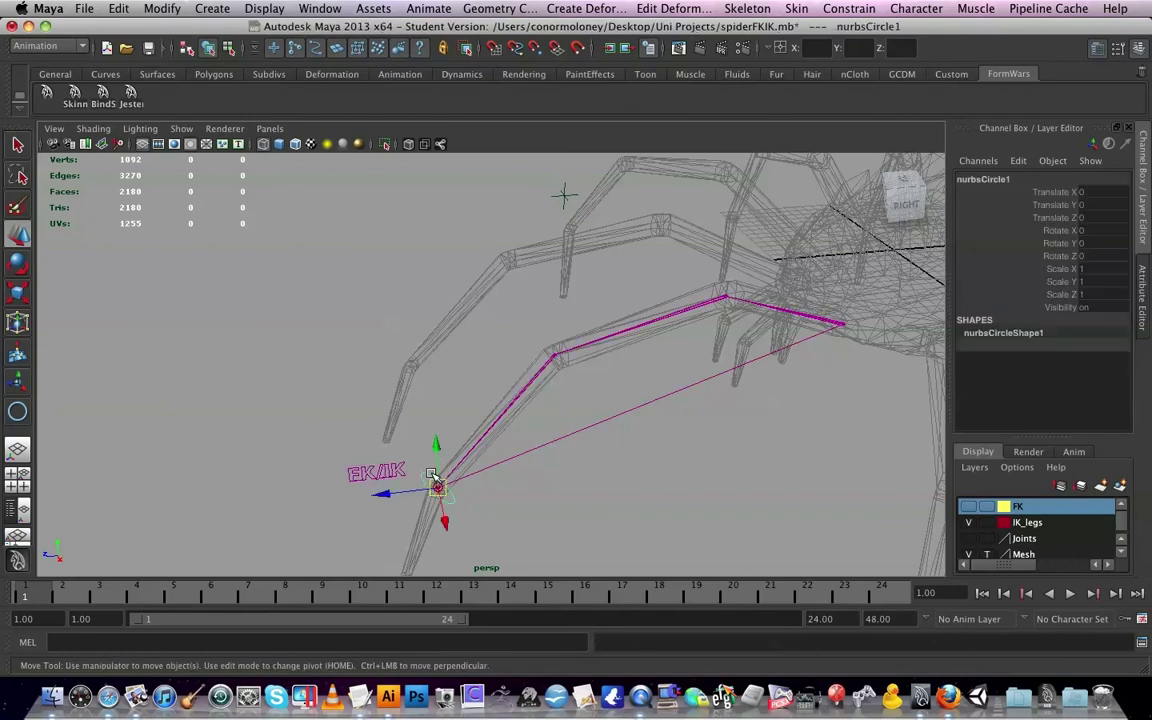
pyautogui.click(985, 179)
pyautogui.write('Leg_IK_control')
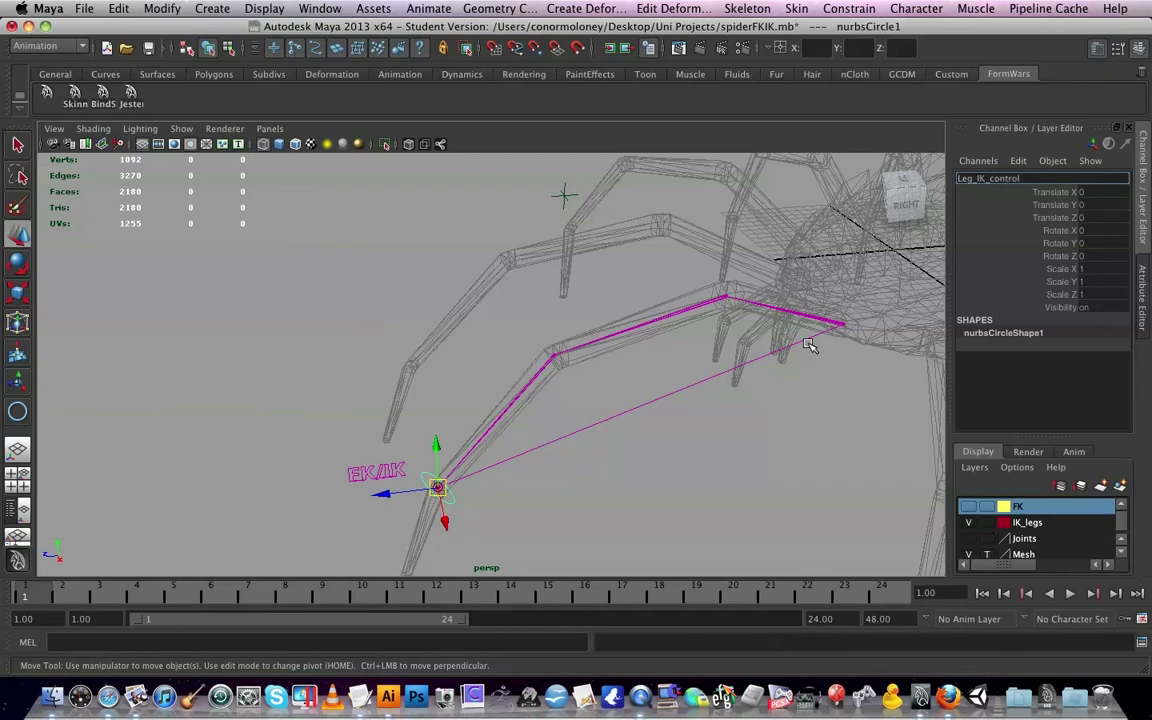
pyautogui.press('Return')
pyautogui.click(685, 445)
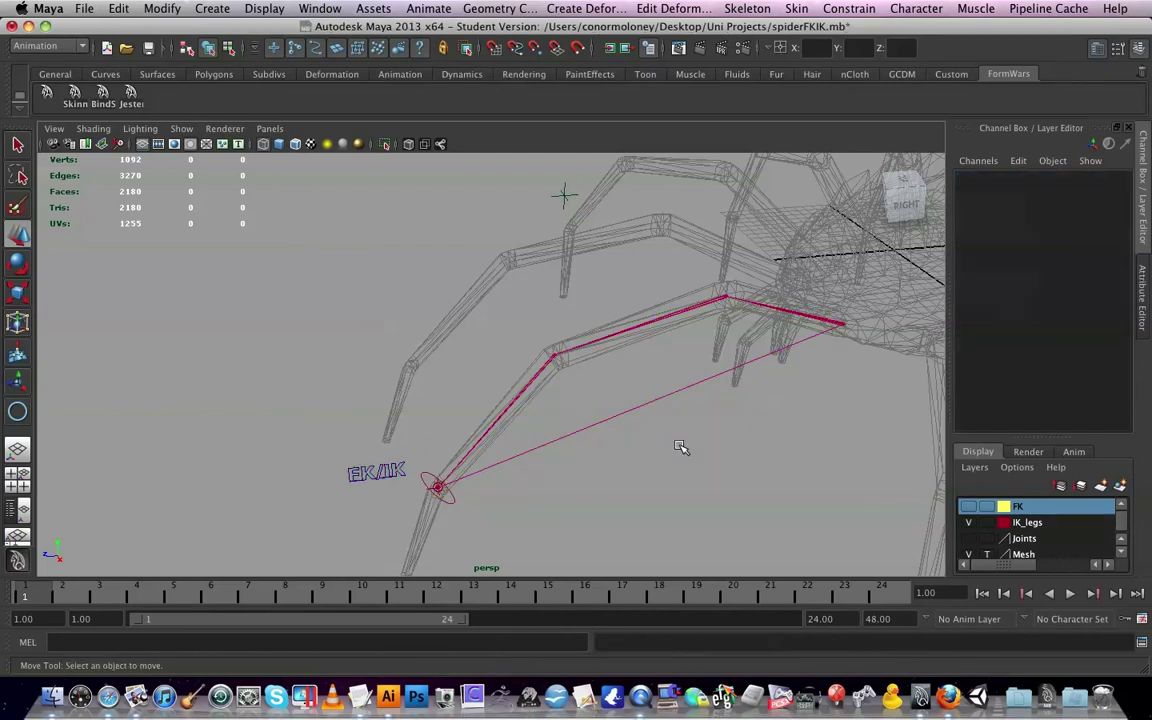
# Show the FK layer and examine its control chain against the IK chain on the front leg
pyautogui.scroll(-5, 670, 437)
pyautogui.keyDown('alt'); pyautogui.moveTo(670, 437); pyautogui.dragTo(689, 427); pyautogui.keyUp('alt')
pyautogui.keyDown('alt'); pyautogui.moveTo(668, 439); pyautogui.dragTo(693, 419, button='middle'); pyautogui.keyUp('alt')
pyautogui.scroll(5, 692, 440)
pyautogui.scroll(2, 693, 418)
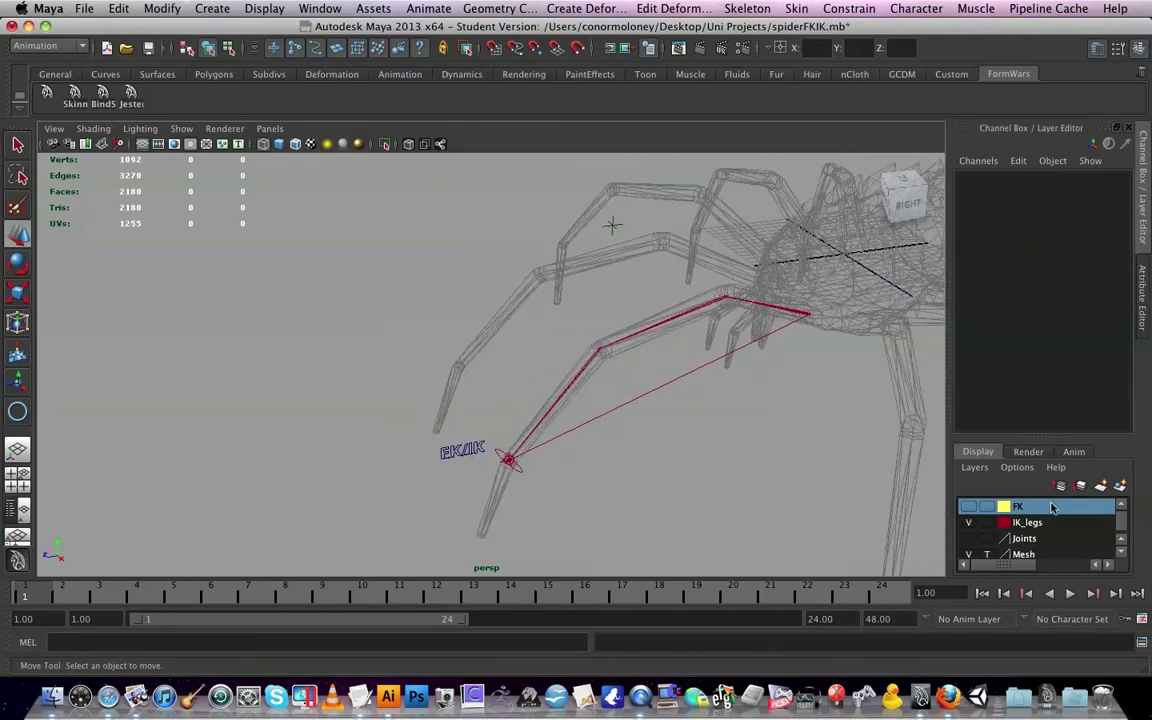
pyautogui.click(970, 507)
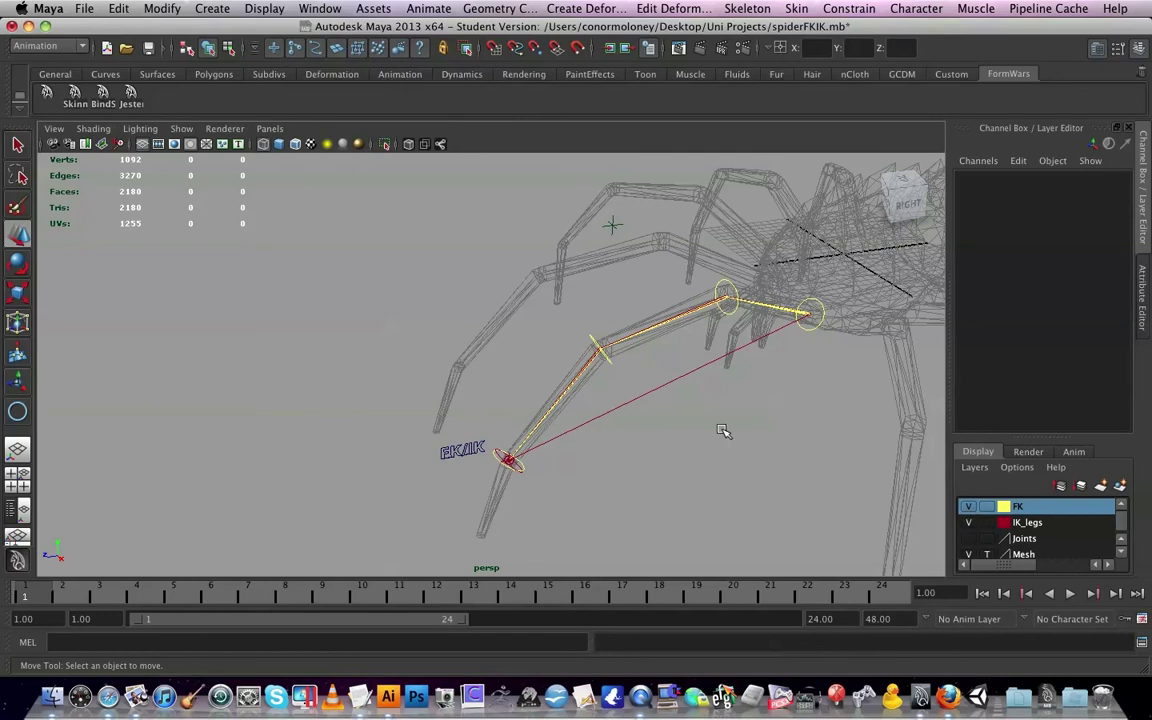
pyautogui.keyDown('alt'); pyautogui.moveTo(738, 437); pyautogui.dragTo(706, 415); pyautogui.keyUp('alt')
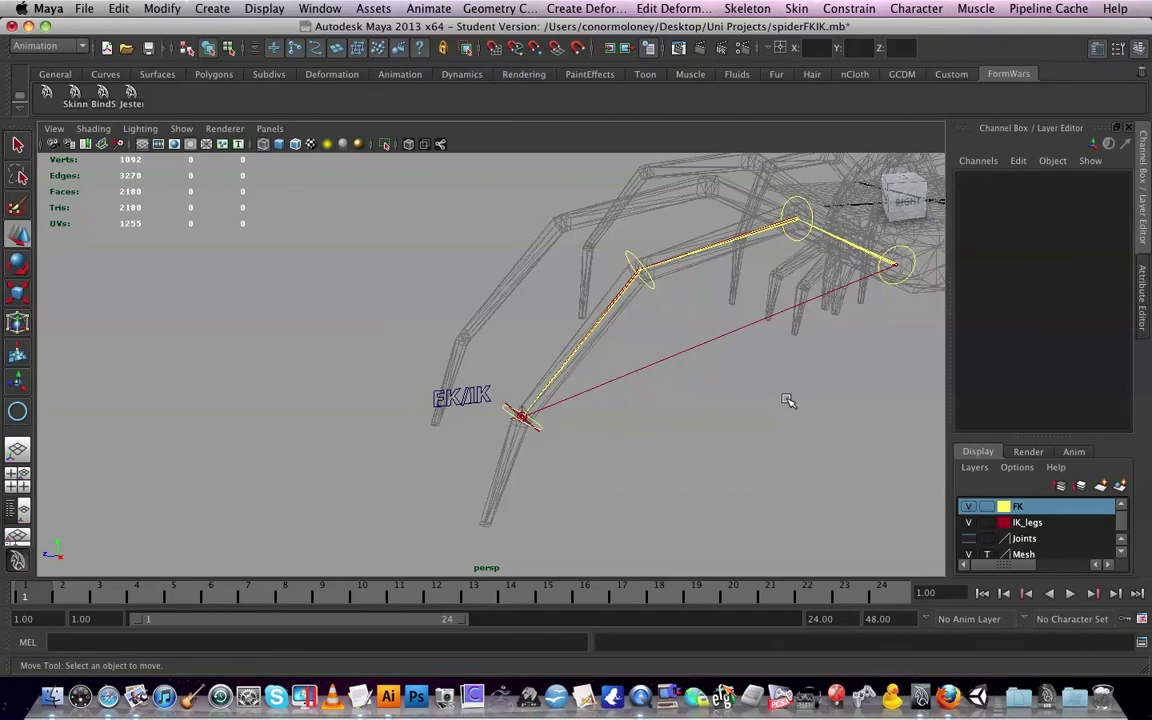
pyautogui.keyDown('alt'); pyautogui.moveTo(802, 404); pyautogui.dragTo(604, 392); pyautogui.keyUp('alt')
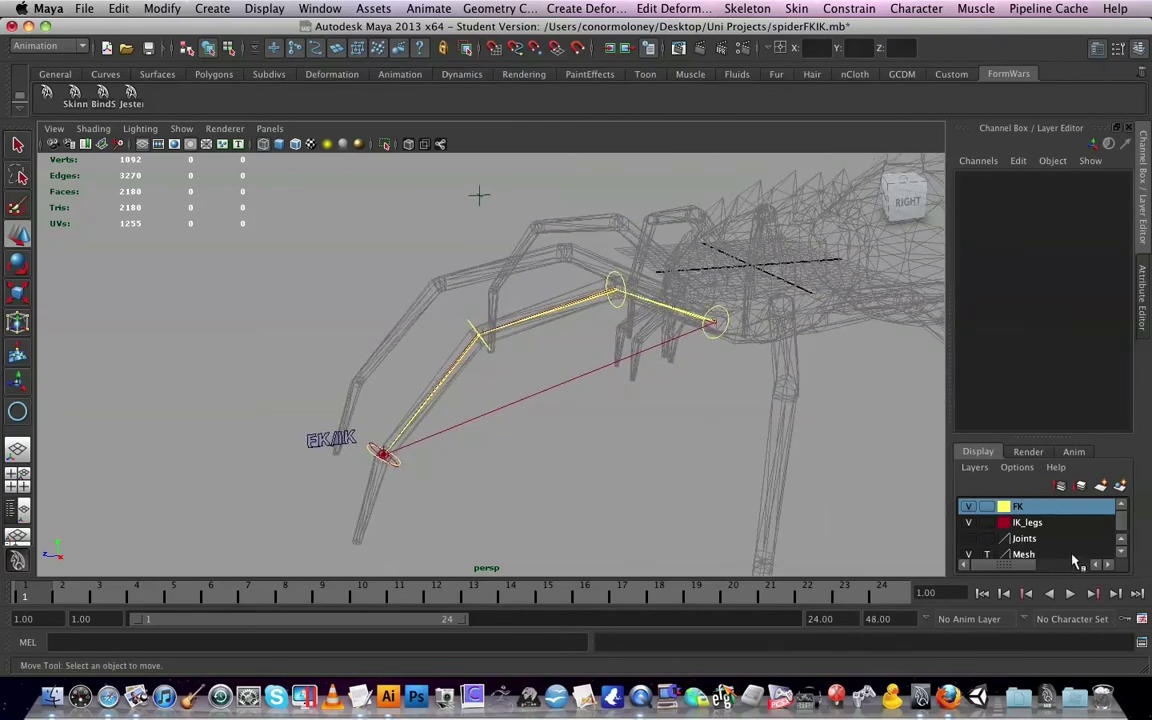
# Hide the FK layer, dismiss its layer settings without changes, and show the Joints layer
pyautogui.doubleClick(970, 510)
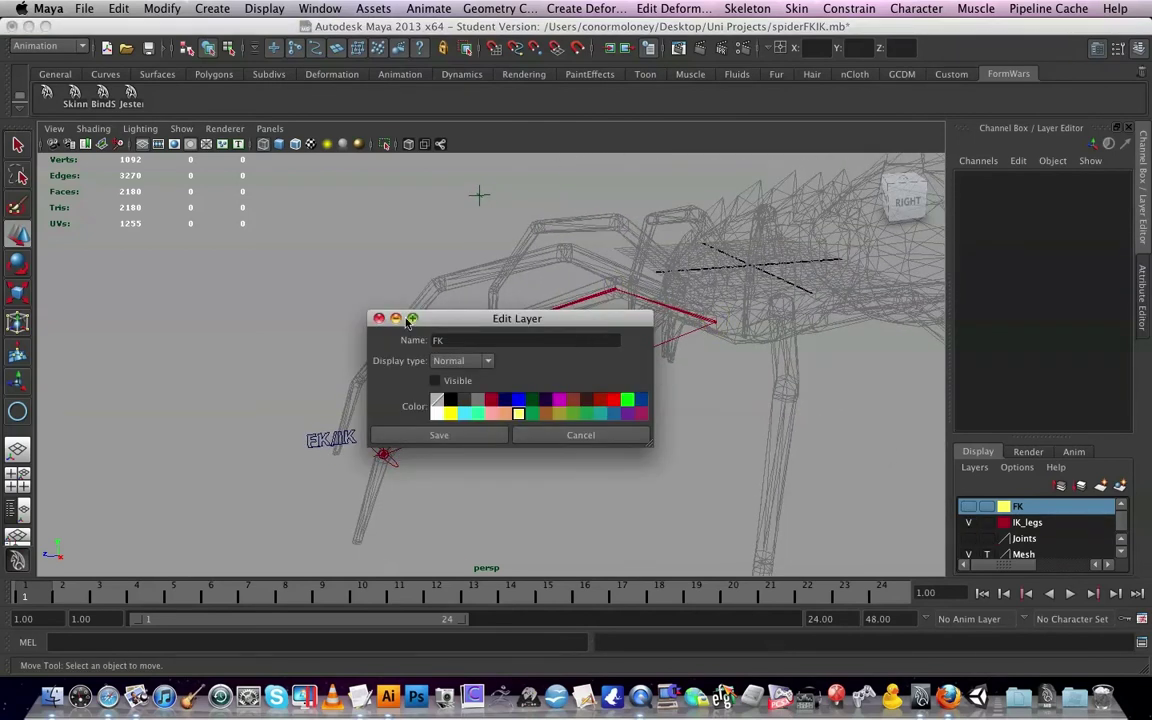
pyautogui.click(378, 318)
pyautogui.click(968, 538)
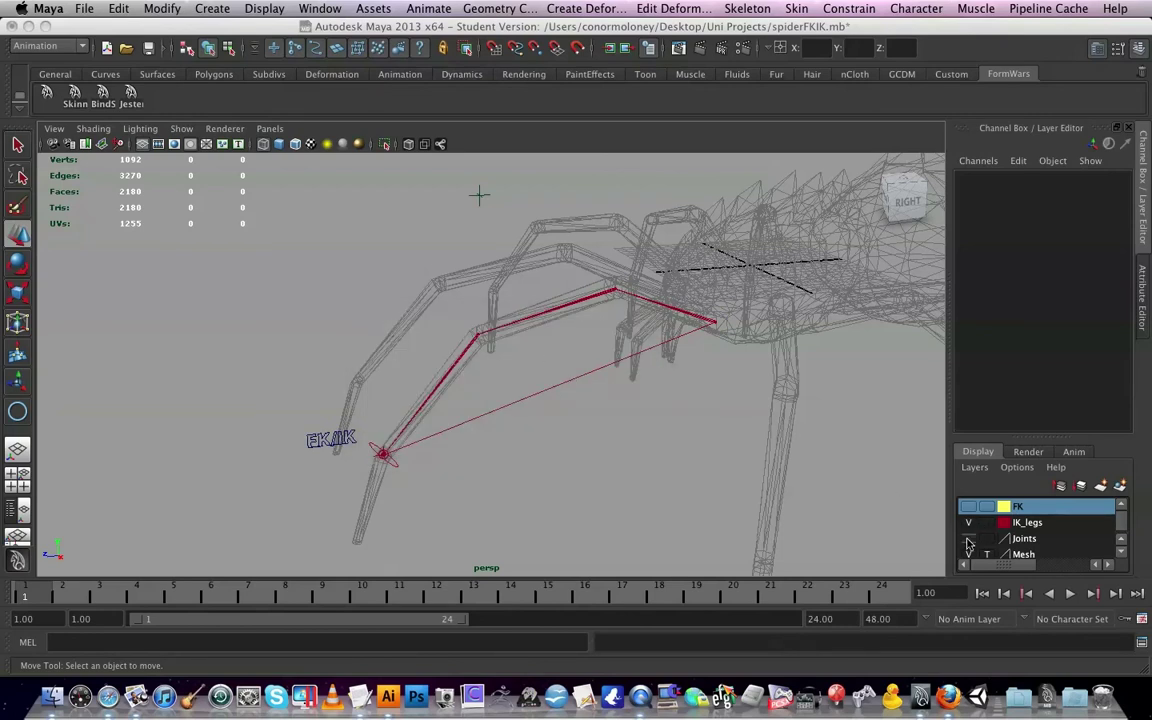
# Test the rig by moving joint1 to about Translate Z -10.109 with the FK layer shown, then undo and deselect
pyautogui.click(750, 303)
pyautogui.keyDown('alt'); pyautogui.moveTo(750, 303); pyautogui.dragTo(830, 320); pyautogui.keyUp('alt')
pyautogui.click(968, 506)
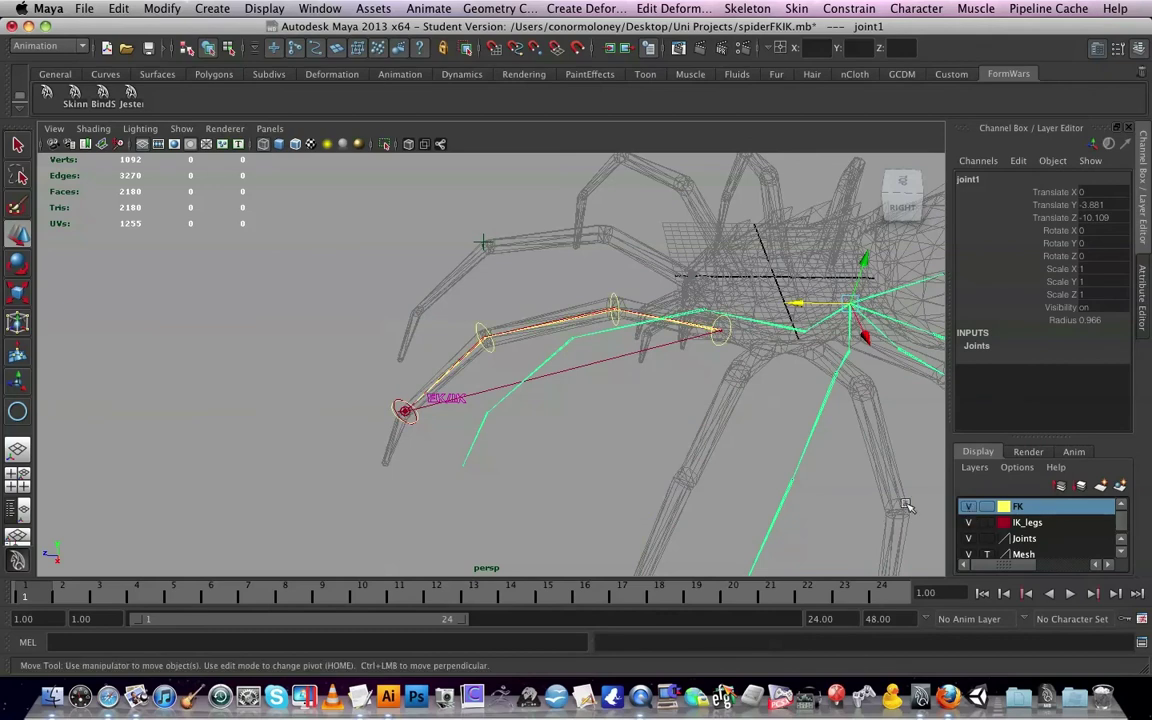
pyautogui.click(454, 398)
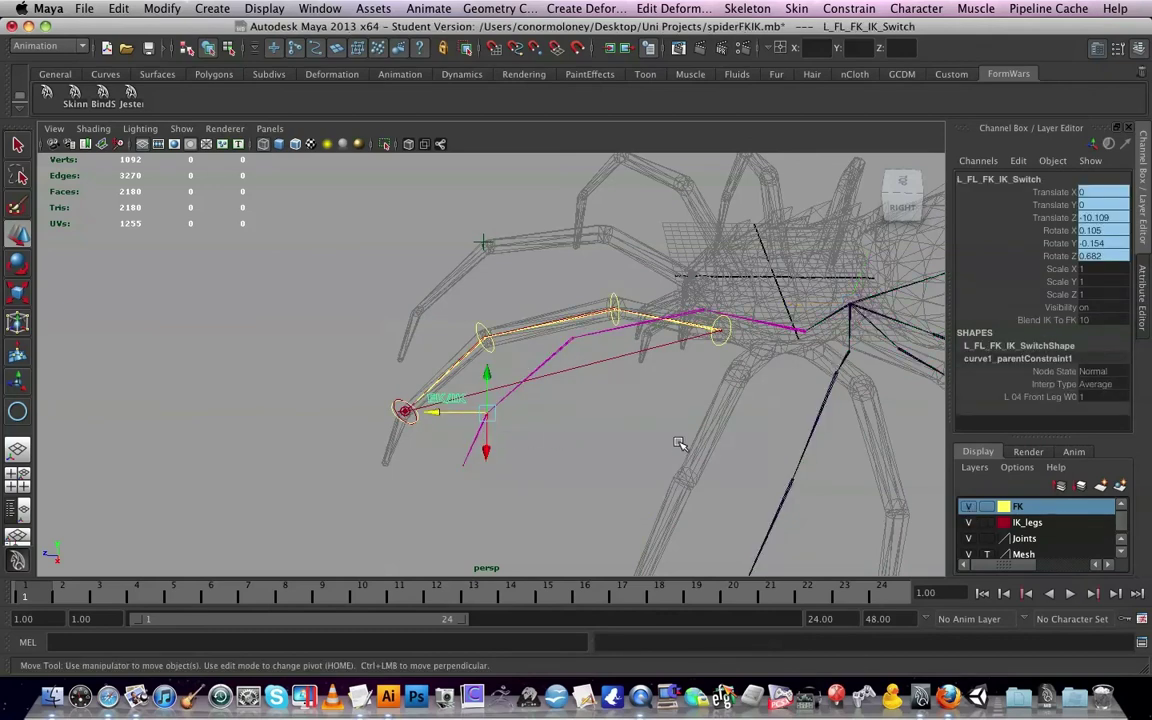
pyautogui.keyDown('alt'); pyautogui.moveTo(543, 476); pyautogui.dragTo(569, 464); pyautogui.keyUp('alt')
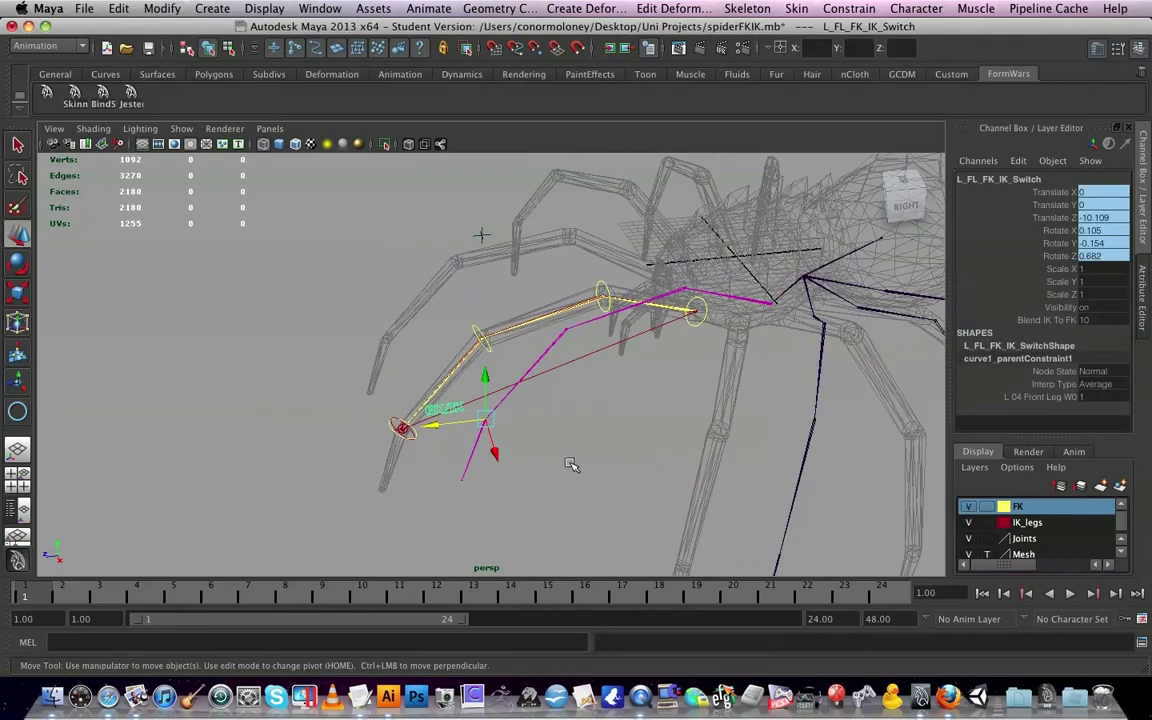
pyautogui.hotkey('ctrl', 'z')
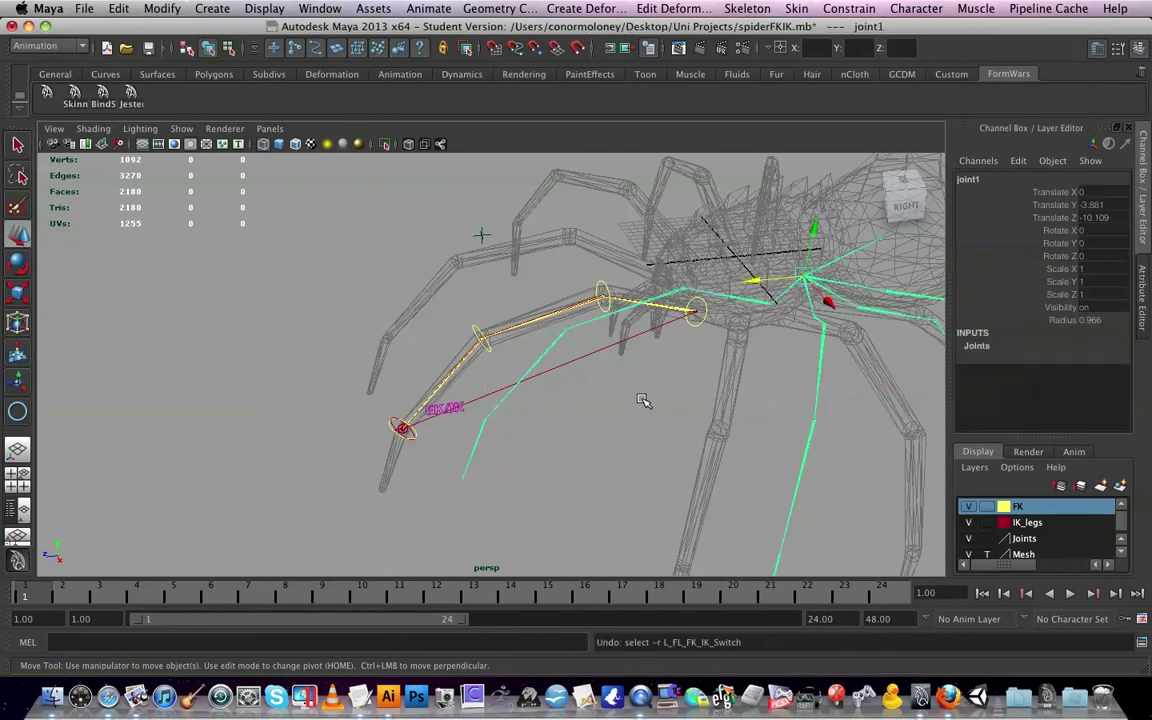
pyautogui.hotkey('ctrl', 'z')
pyautogui.hotkey('ctrl', 'z')
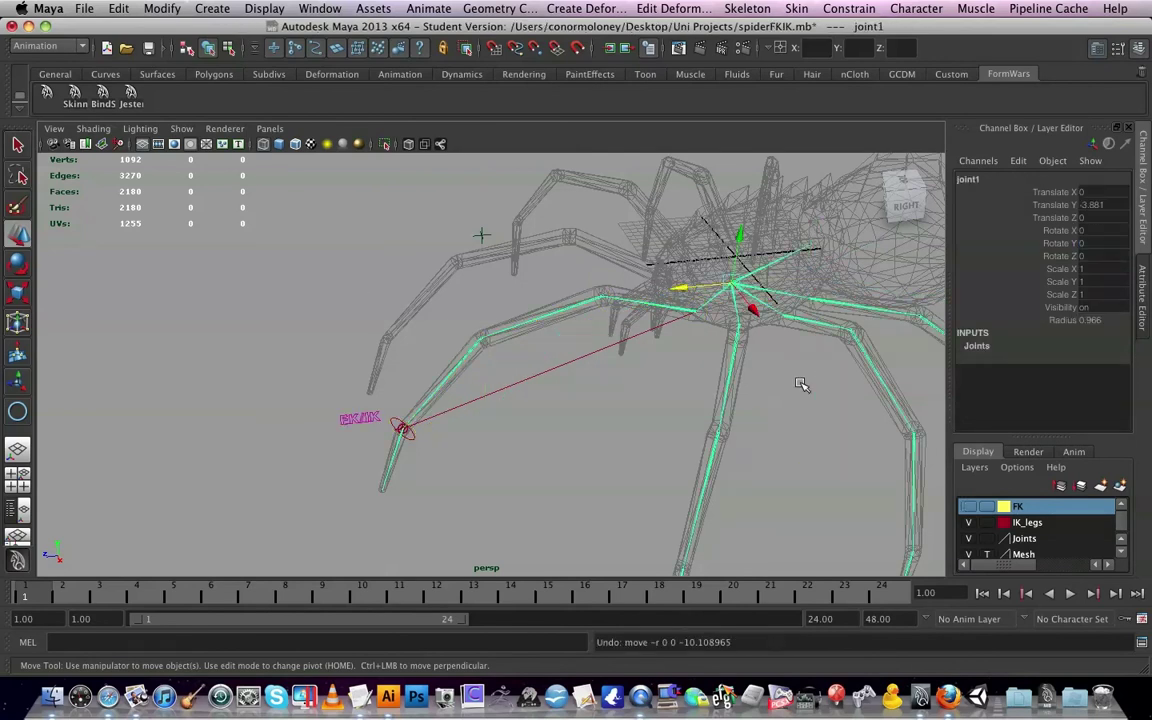
pyautogui.click(810, 406)
# Point constrain the main joint L_01_FrontLeg to L_01_FrontLeg_IK at the leg's base, toggling the Joints layer to select both
pyautogui.scroll(3, 743, 352)
pyautogui.keyDown('alt'); pyautogui.moveTo(743, 352); pyautogui.dragTo(453, 451, button='middle'); pyautogui.keyUp('alt')
pyautogui.scroll(10, 454, 452)
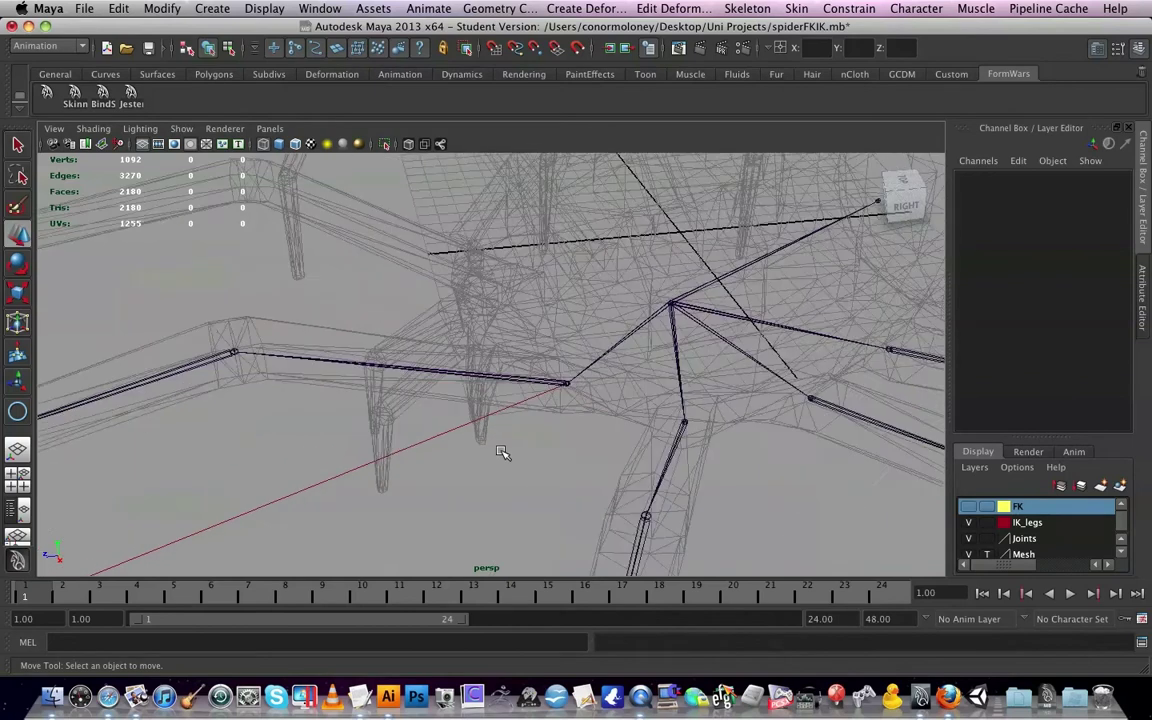
pyautogui.click(968, 538)
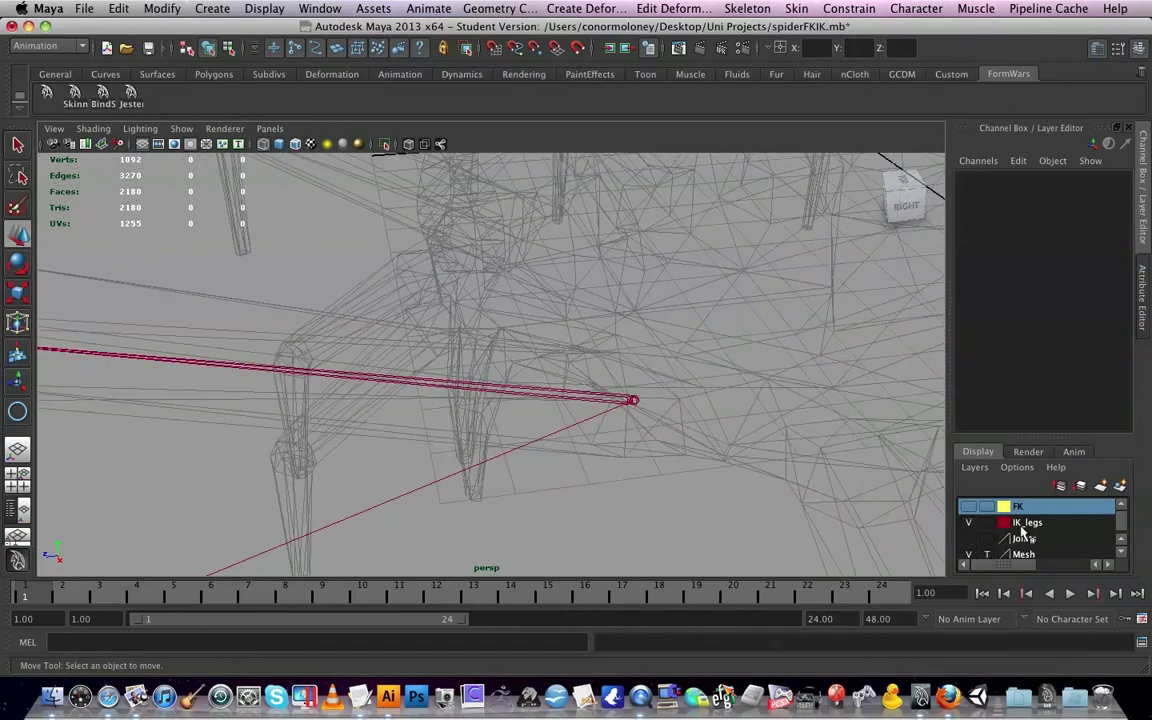
pyautogui.click(634, 401)
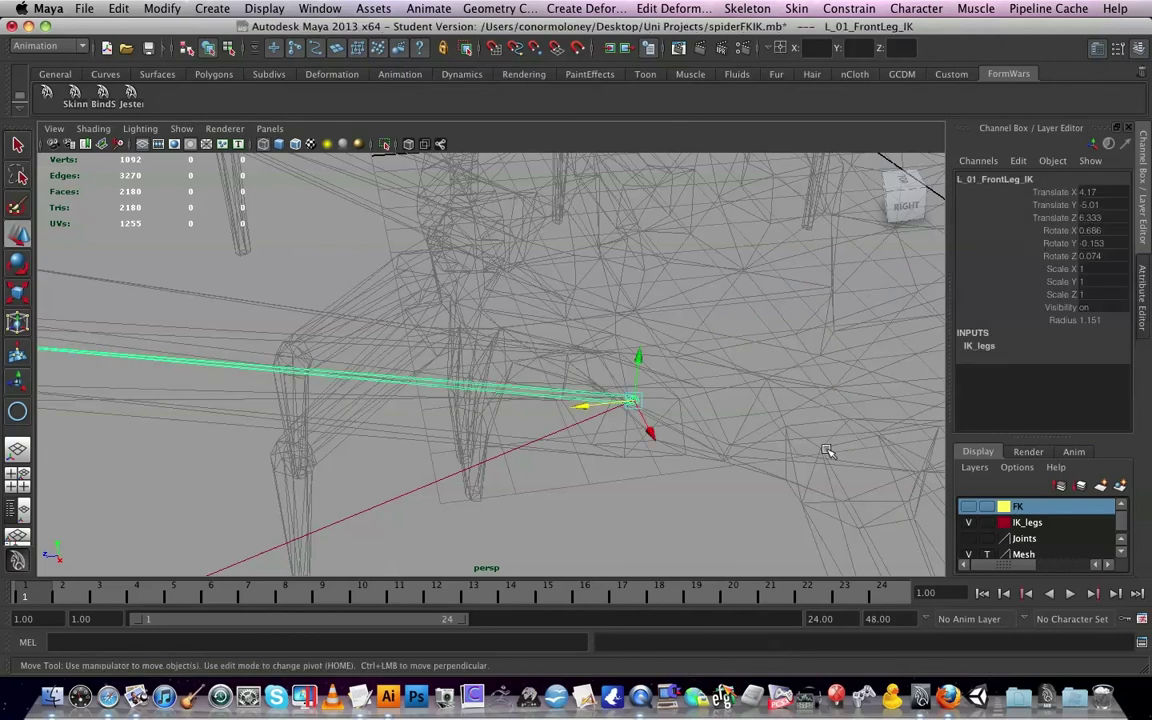
pyautogui.click(968, 538)
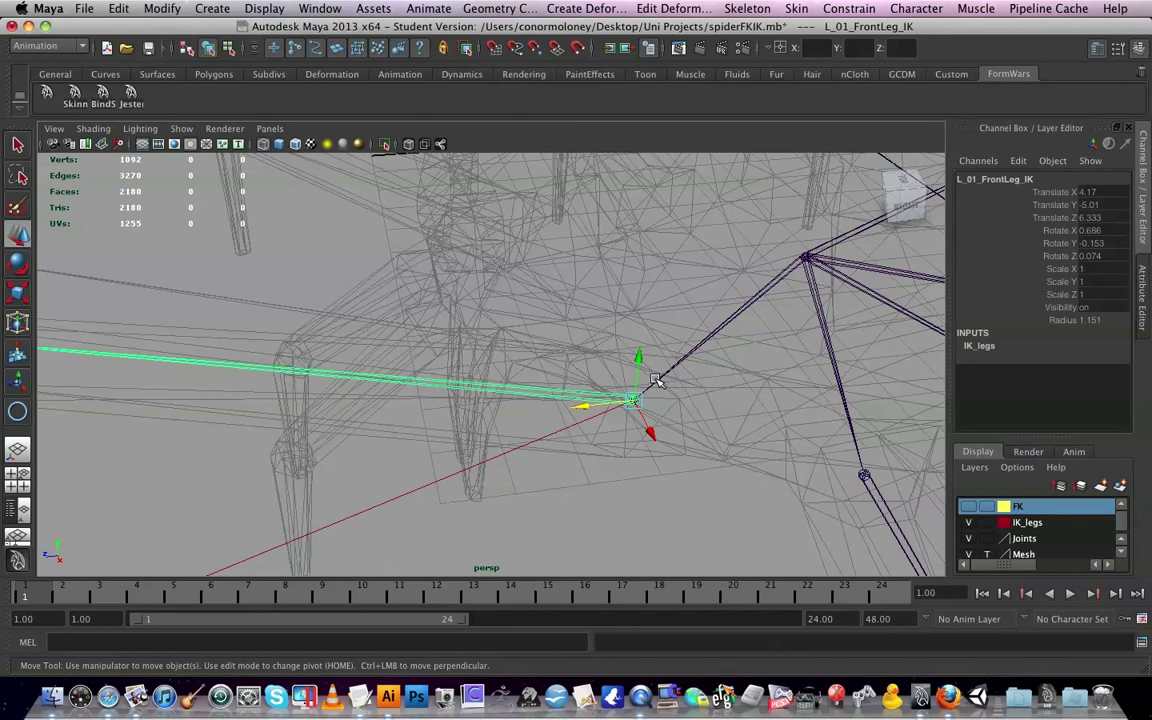
pyautogui.click(655, 380)
pyautogui.click(655, 380)
pyautogui.click(557, 395)
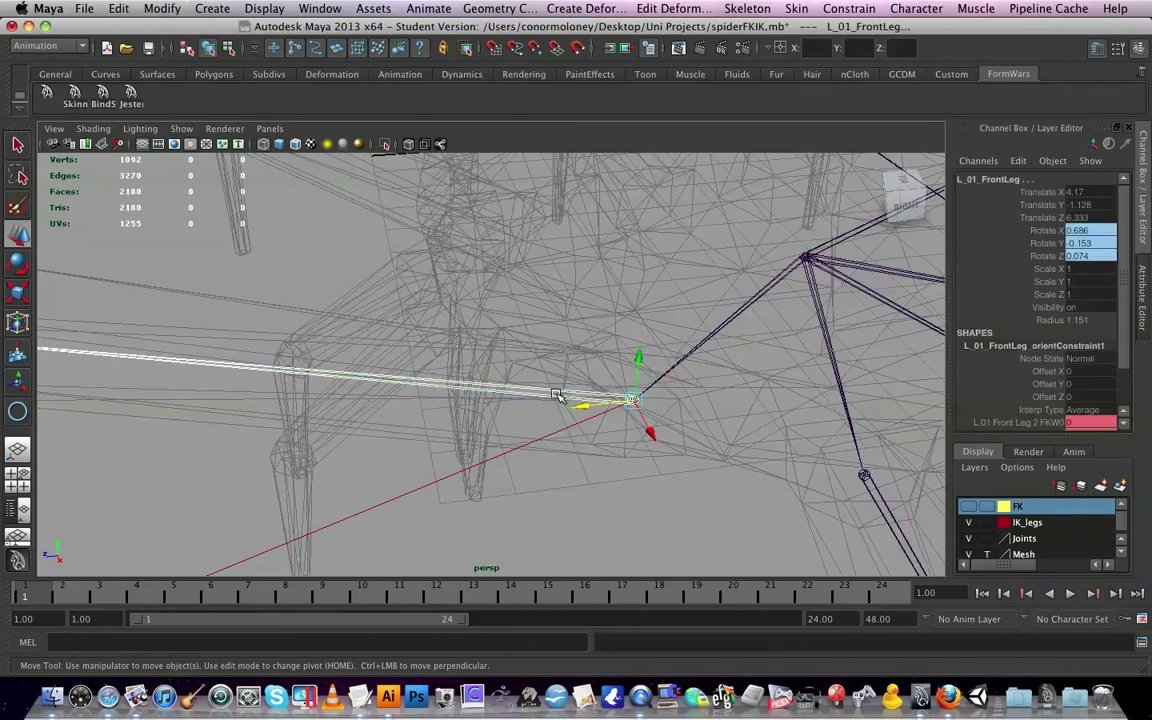
pyautogui.scroll(-8, 605, 399)
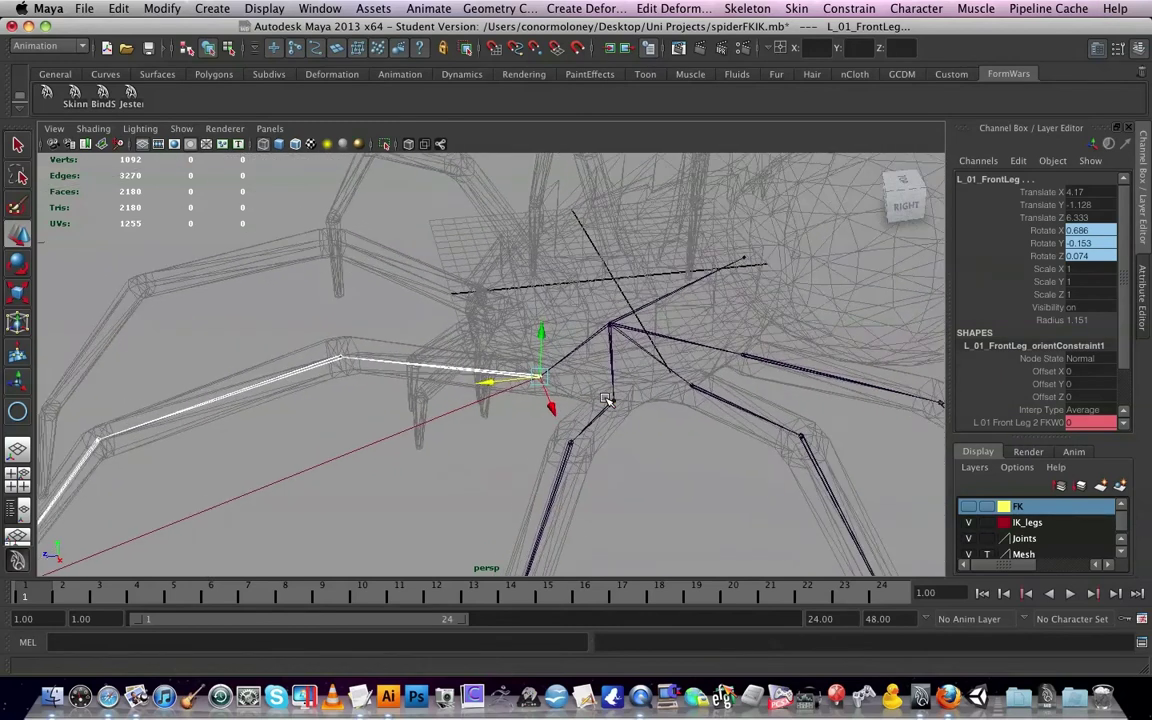
pyautogui.click(849, 8)
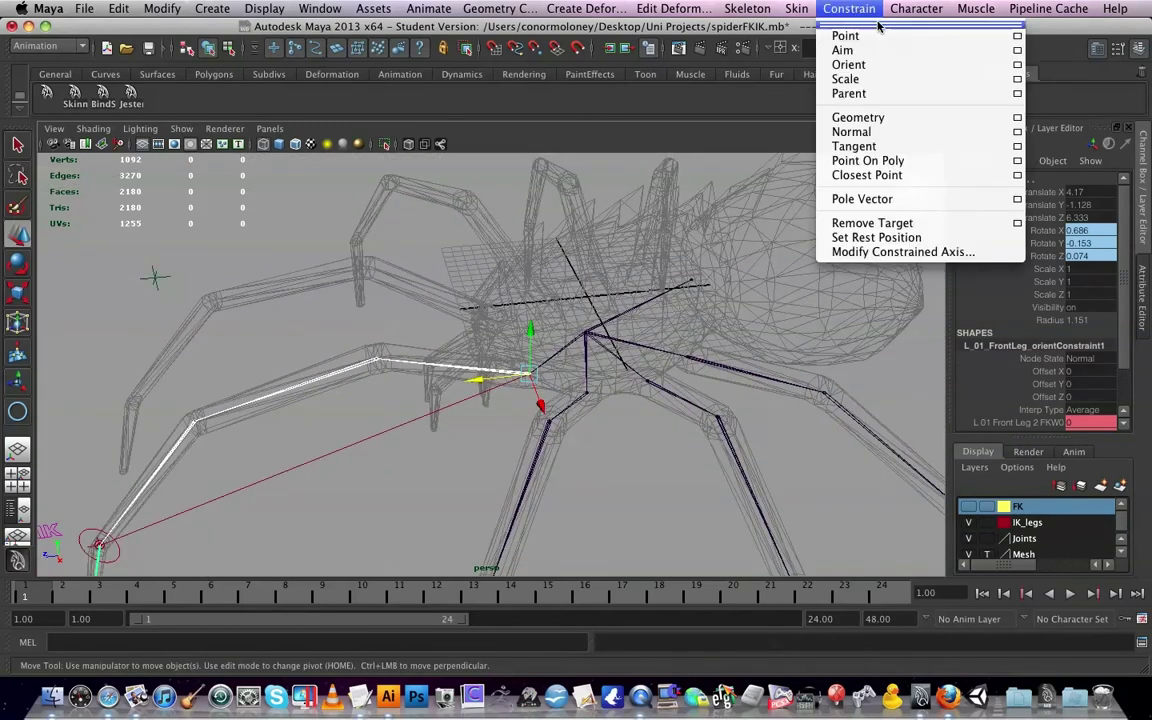
pyautogui.click(883, 37)
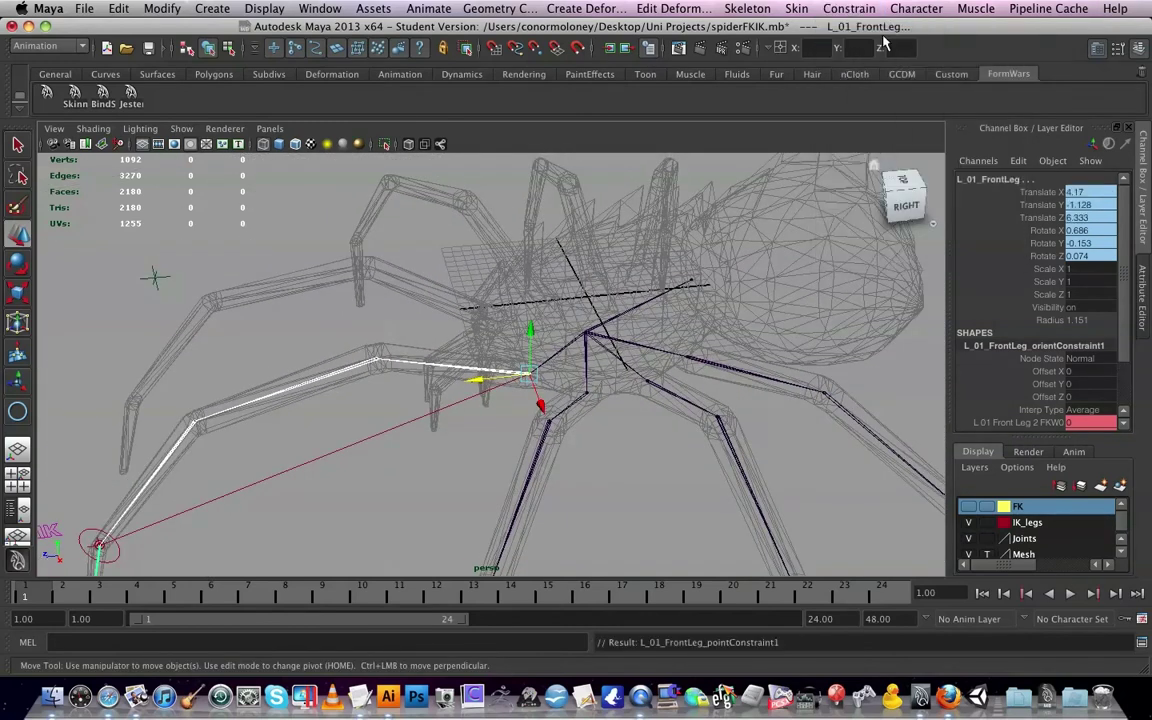
pyautogui.click(627, 440)
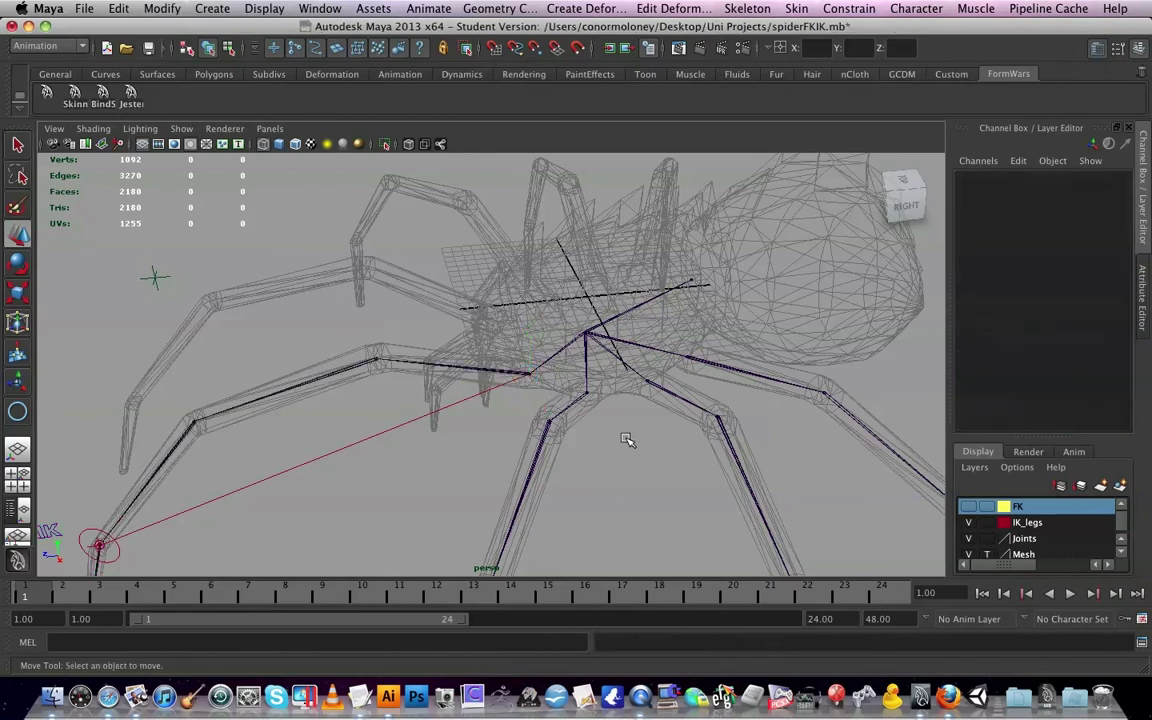
# Test the point constraint by moving joint1 to about Translate Z -15.756, then undo the move and deselect
pyautogui.click(587, 309)
pyautogui.moveTo(541, 335); pyautogui.dragTo(700, 338)
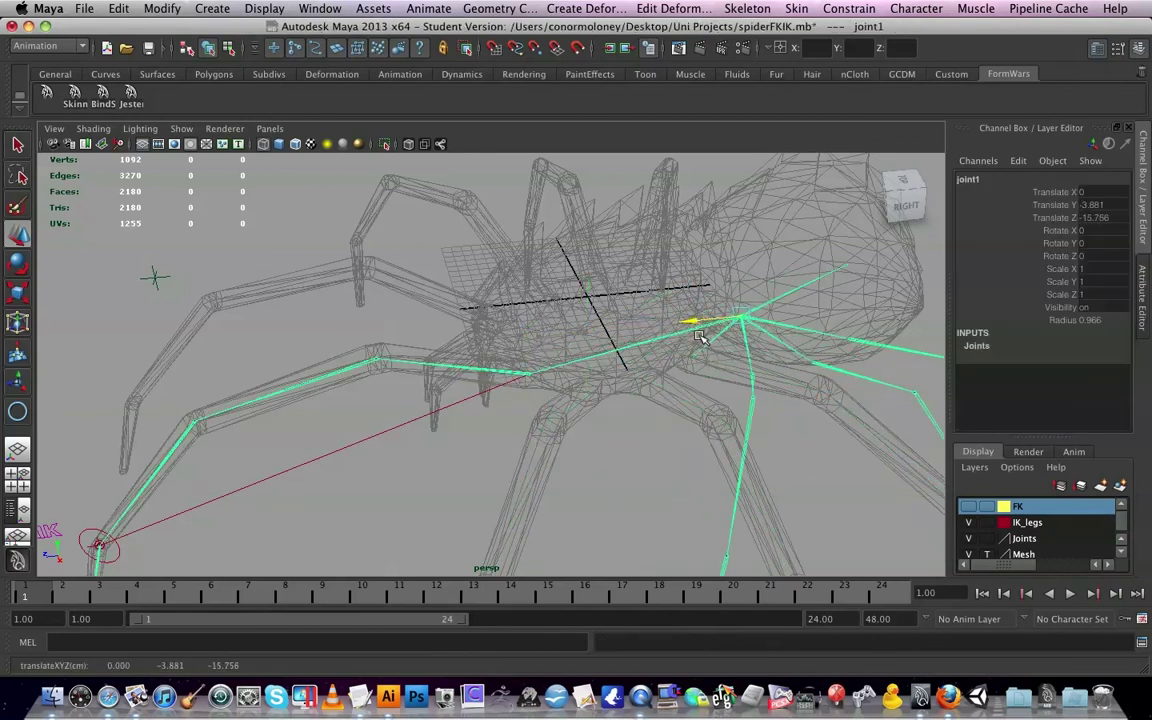
pyautogui.hotkey('ctrl', 'z')
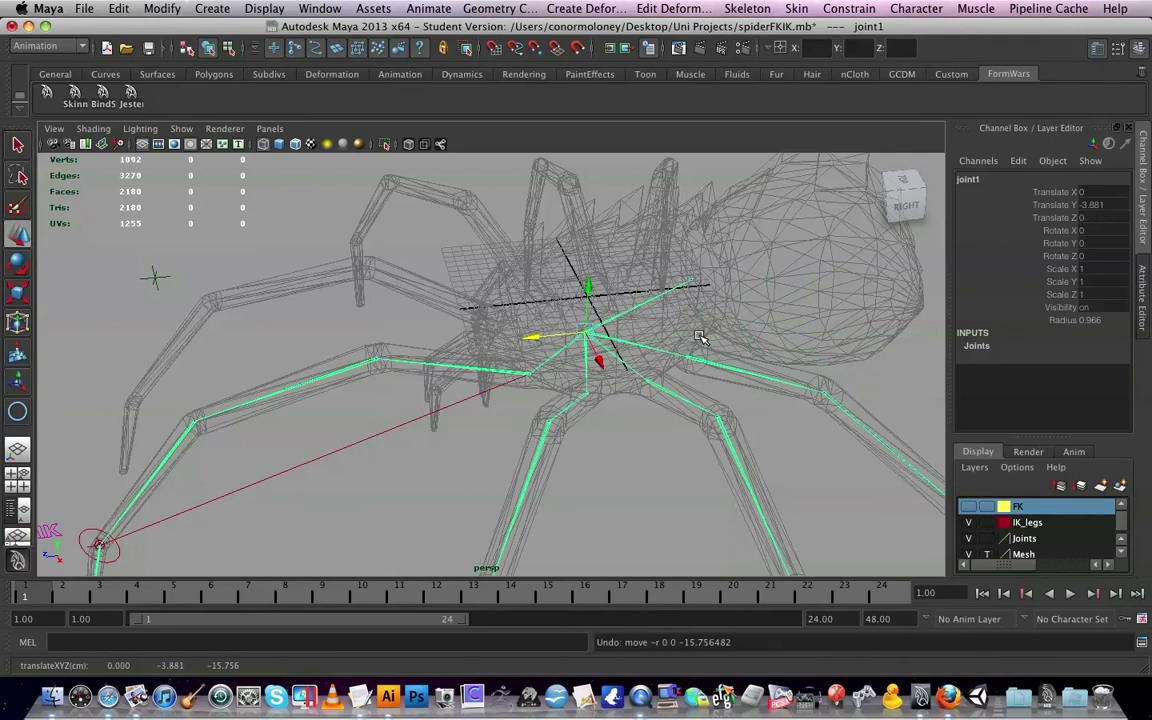
pyautogui.scroll(3, 609, 380)
pyautogui.scroll(5, 607, 381)
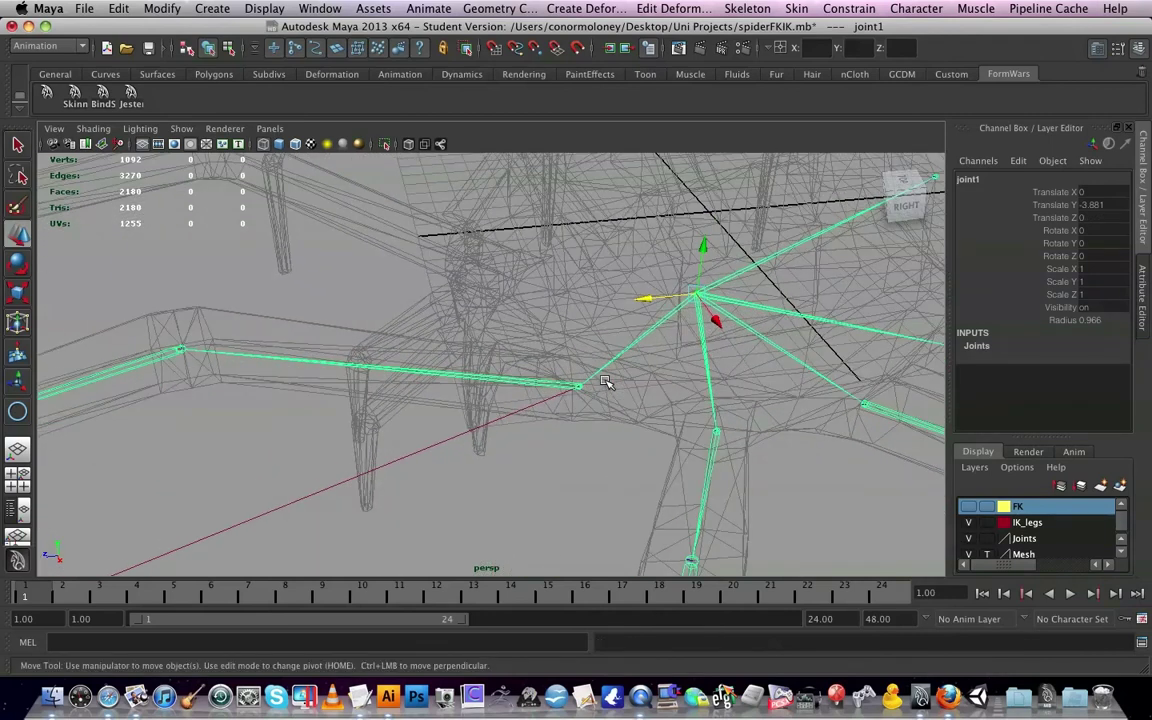
pyautogui.hotkey('ctrl', 'z')
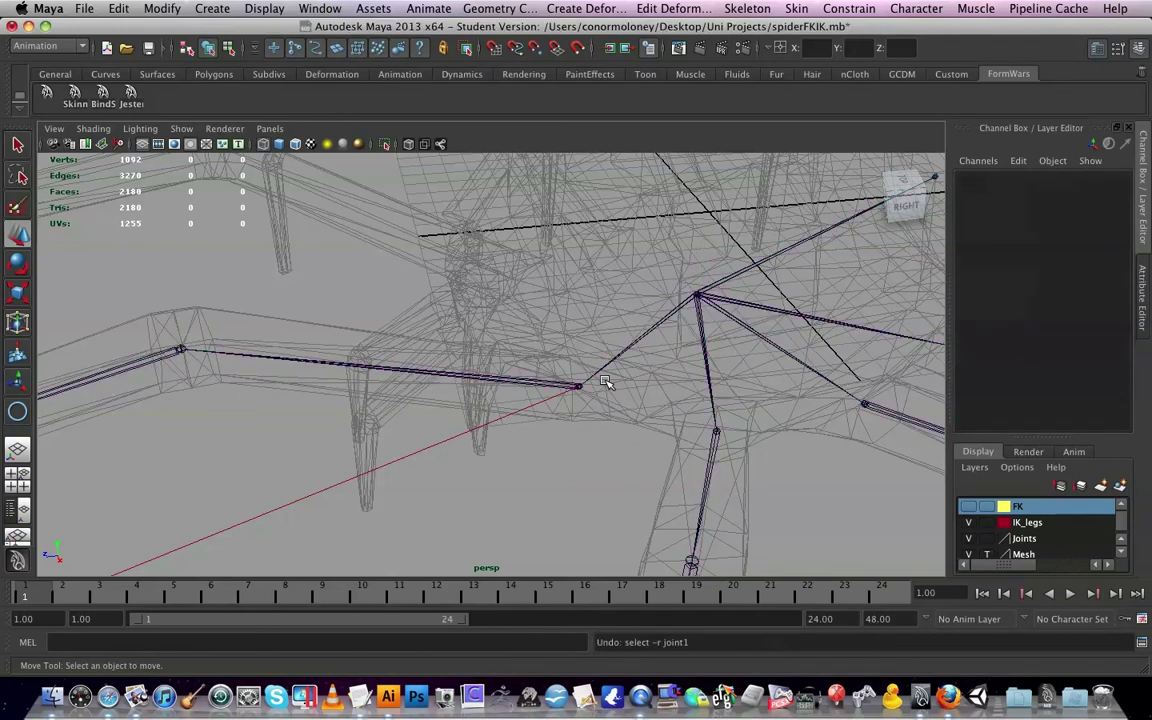
pyautogui.press('super+z')
pyautogui.click(632, 391)
# Select L_01_FrontLeg at the leg's base to check its constraints, show the IK_legs layer and clear the selection
pyautogui.scroll(5, 632, 392)
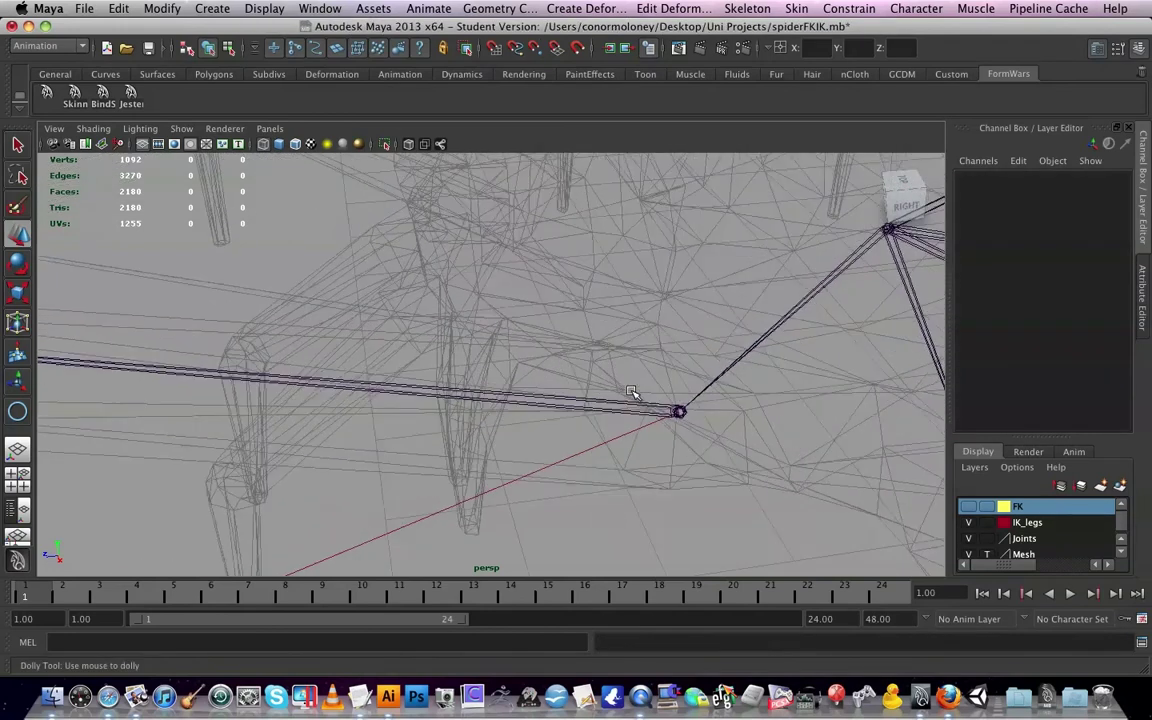
pyautogui.scroll(-5, 632, 392)
pyautogui.scroll(4, 633, 391)
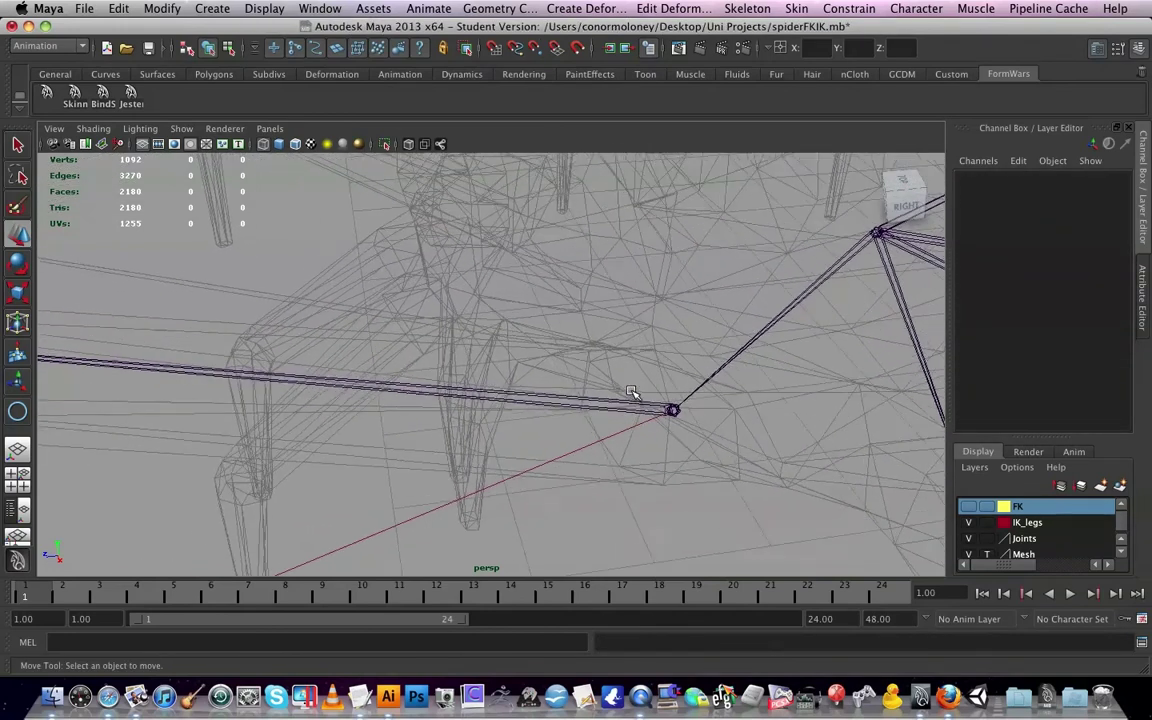
pyautogui.scroll(-2, 705, 445)
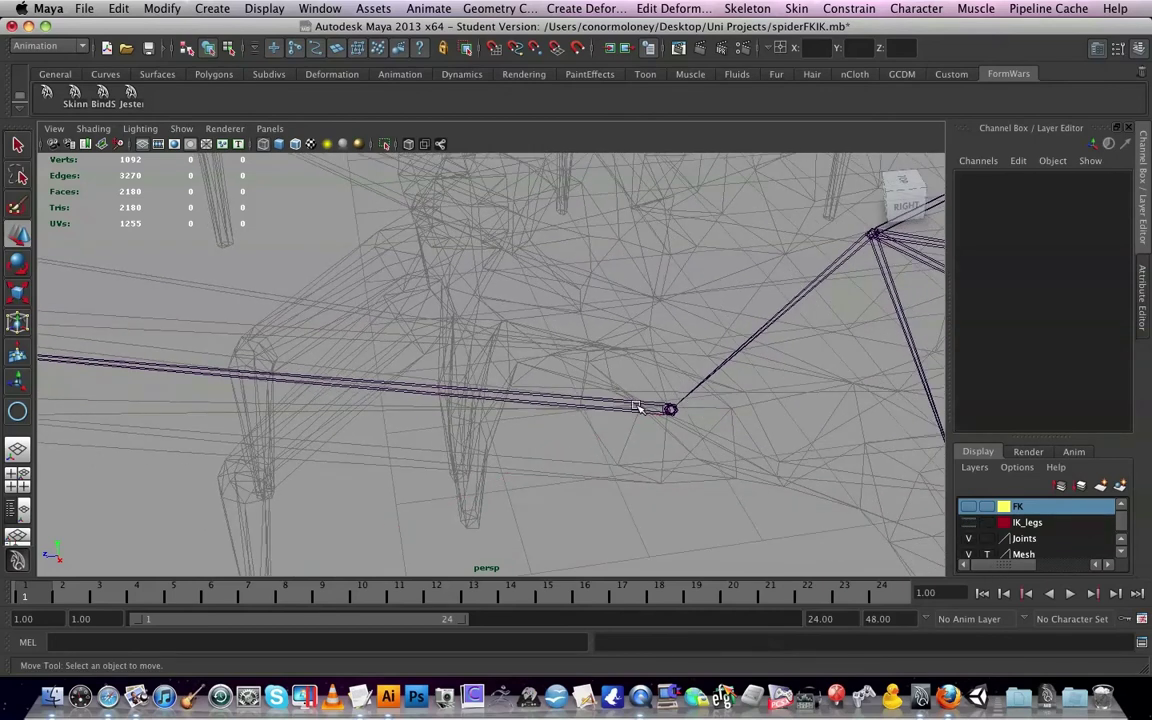
pyautogui.click(643, 405)
pyautogui.click(970, 523)
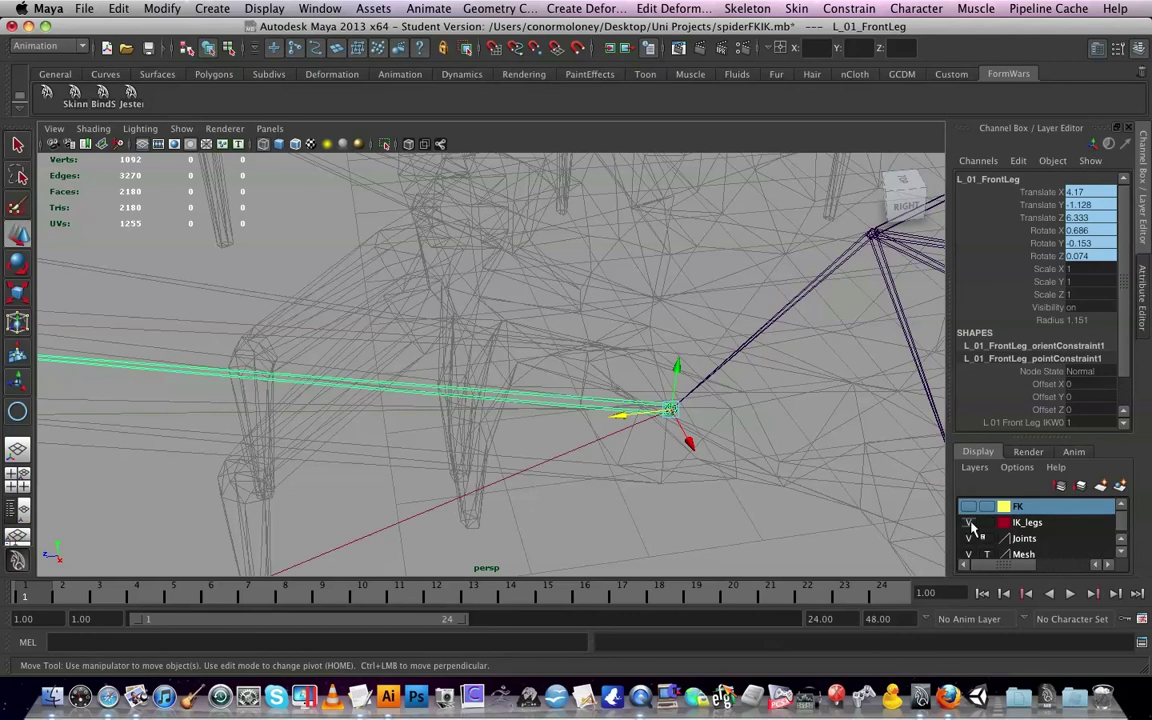
pyautogui.click(594, 404)
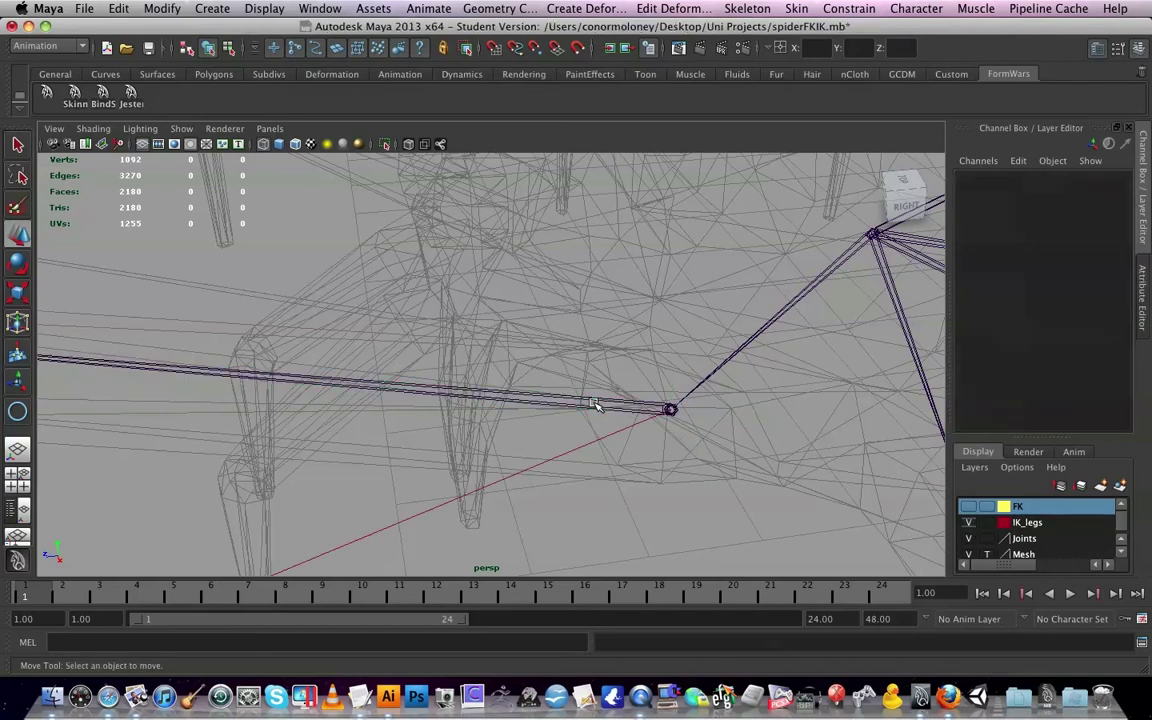
# Hide the IK_legs layer, cancel its layer settings, and leave the Joints layer shown
pyautogui.click(969, 538)
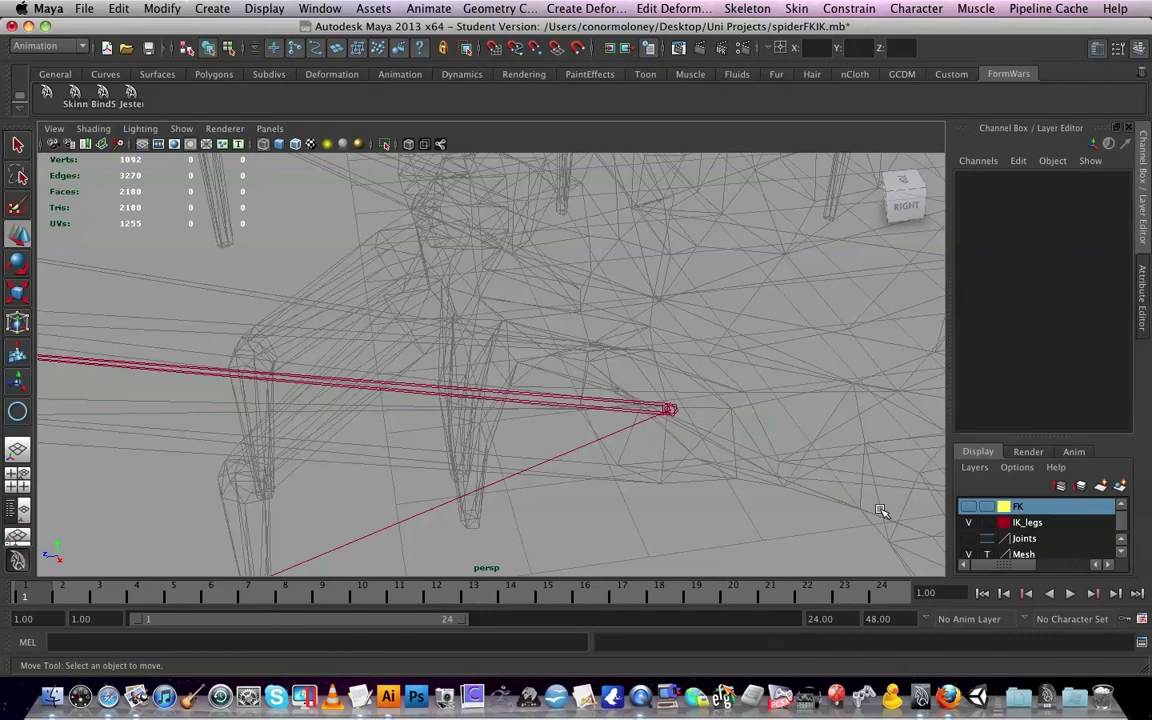
pyautogui.click(968, 522)
pyautogui.click(968, 538)
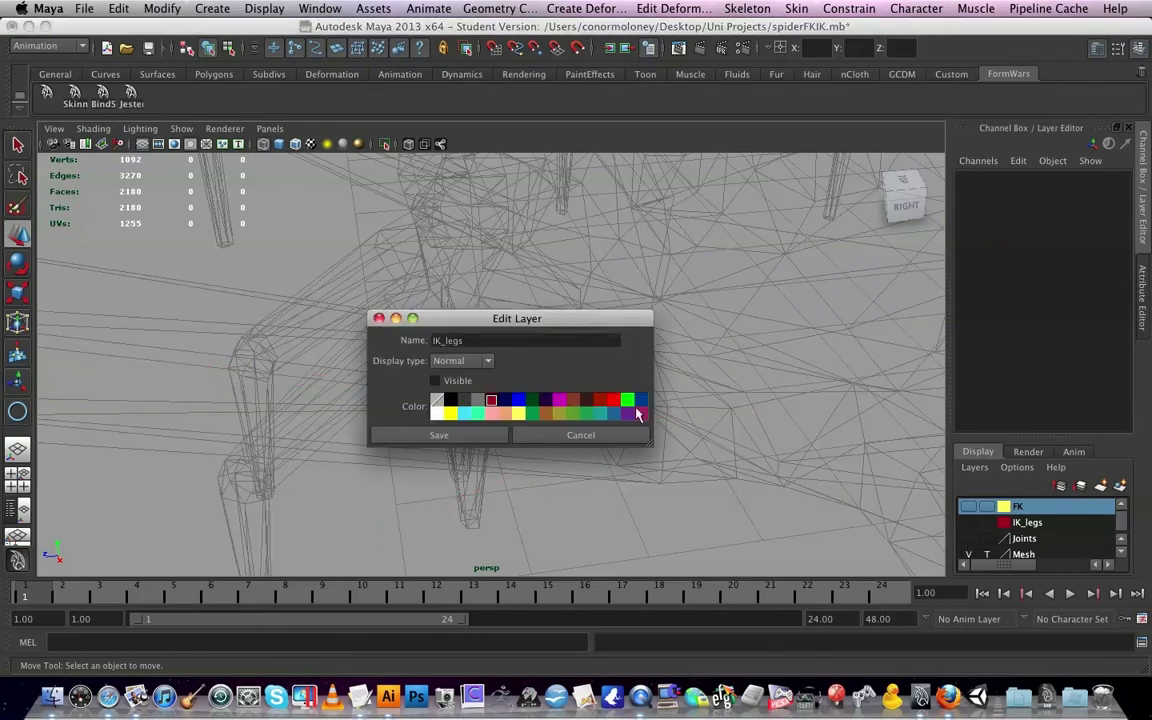
pyautogui.click(603, 438)
pyautogui.click(969, 538)
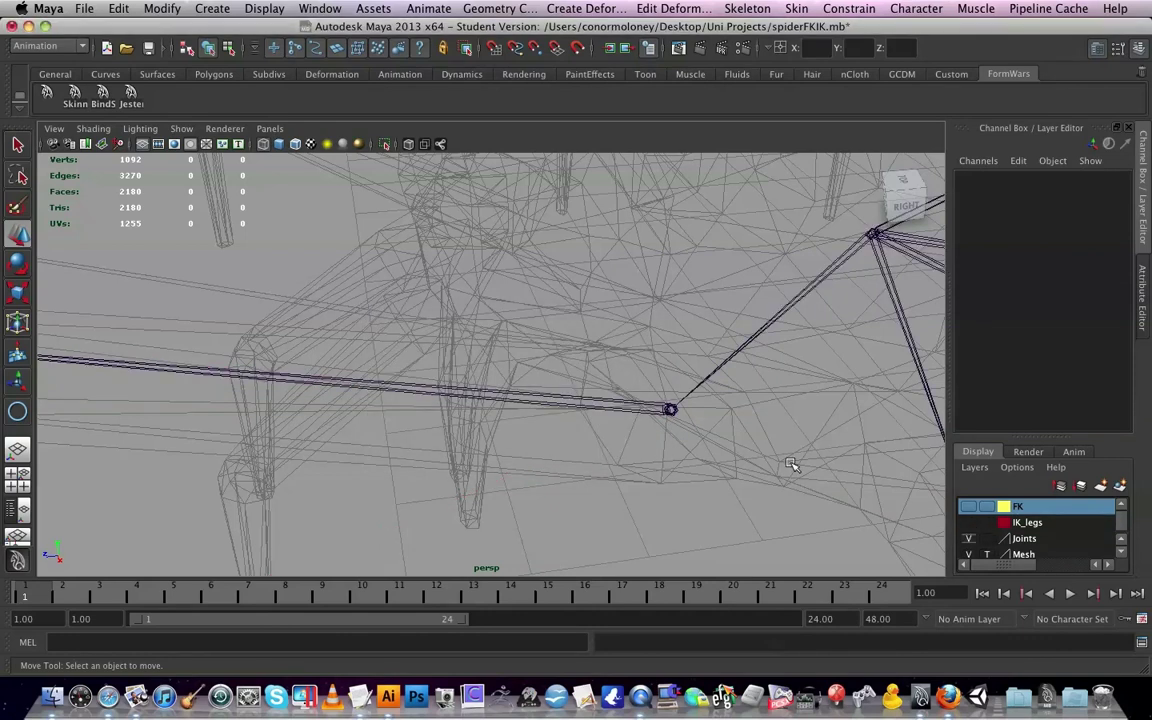
# Try to point constrain L_01_FrontLeg_IK to the main joint L_01_FrontLeg, hiding the Joints layer and showing IK_legs to select both
pyautogui.click(643, 407)
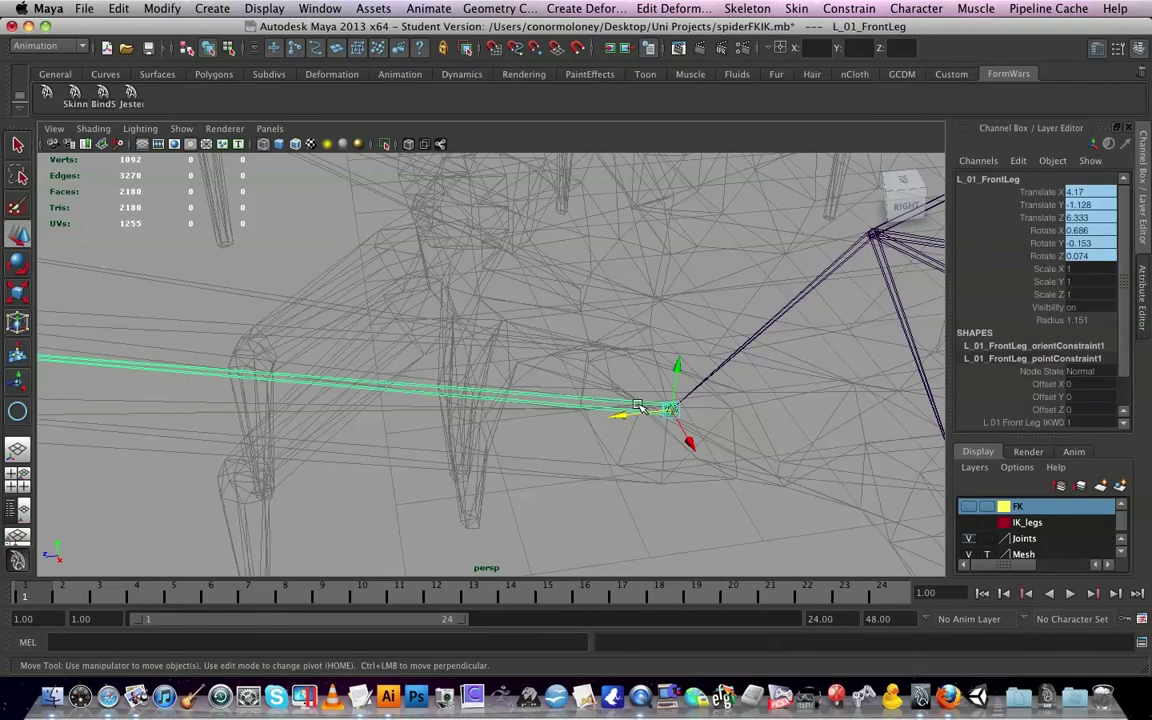
pyautogui.doubleClick(969, 541)
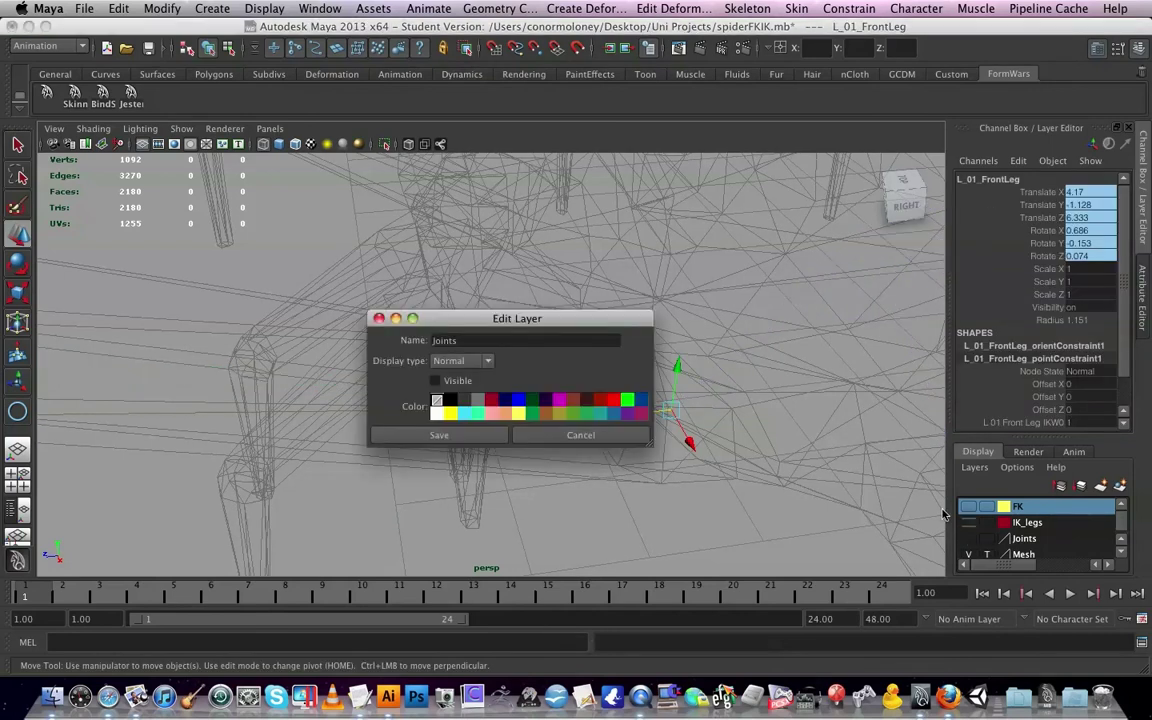
pyautogui.click(598, 437)
pyautogui.click(968, 522)
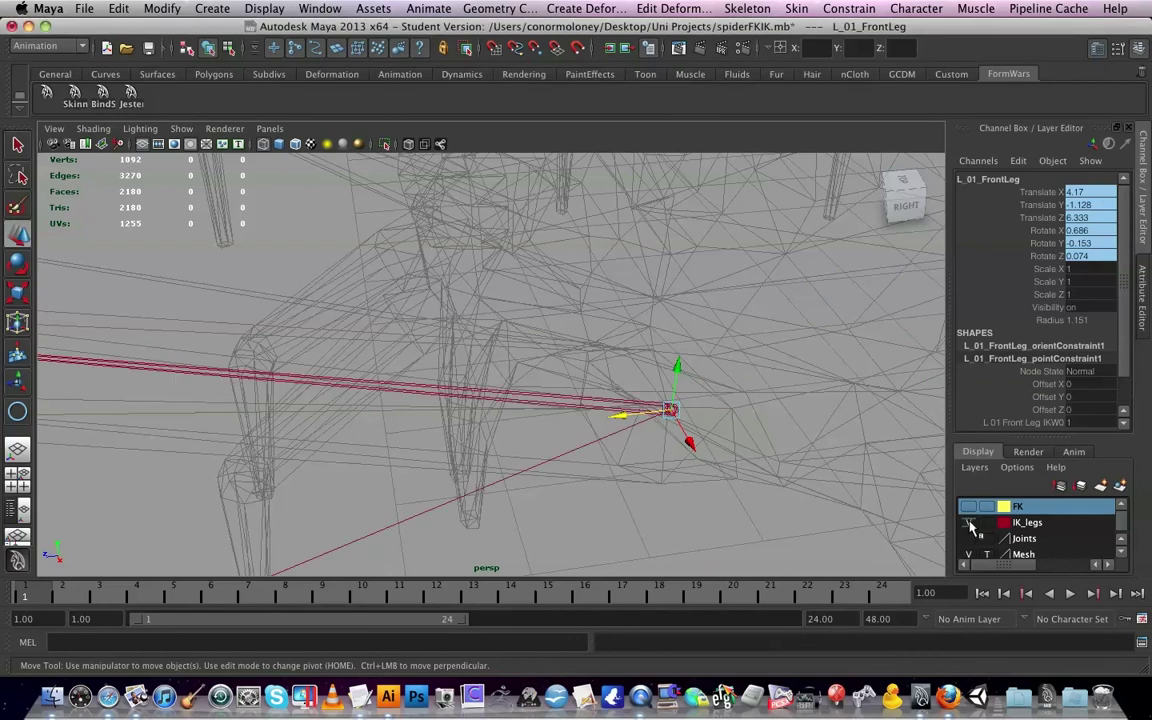
pyautogui.click(588, 403)
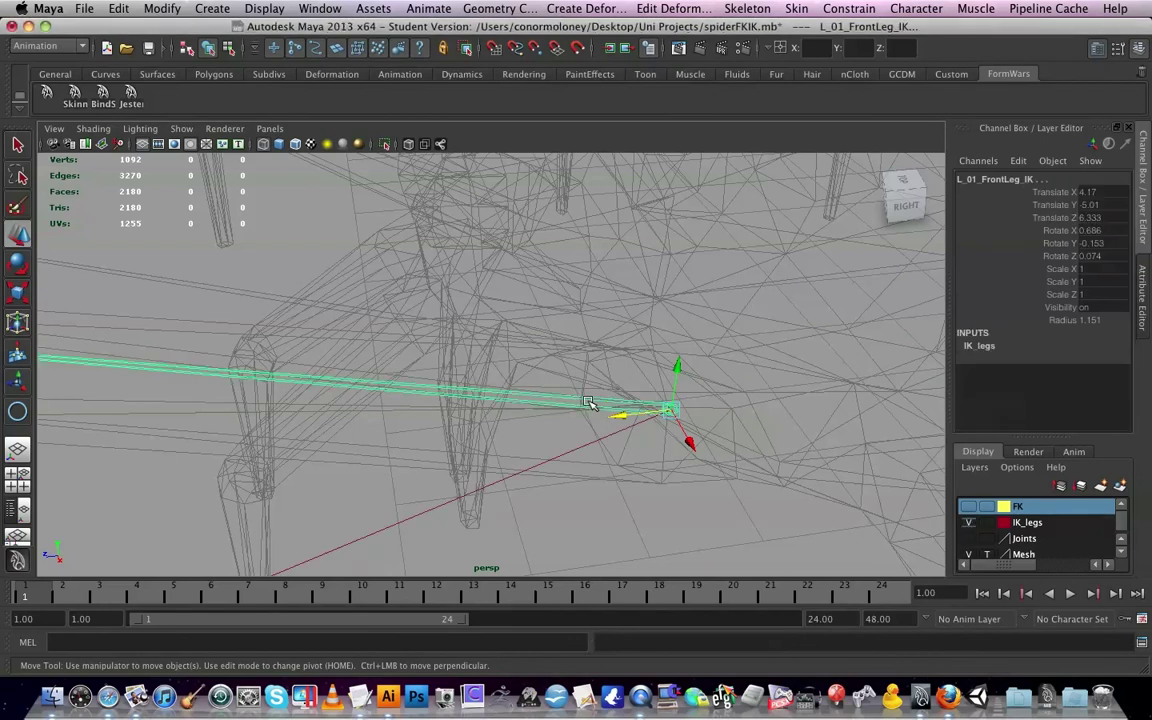
pyautogui.click(838, 8)
pyautogui.click(843, 33)
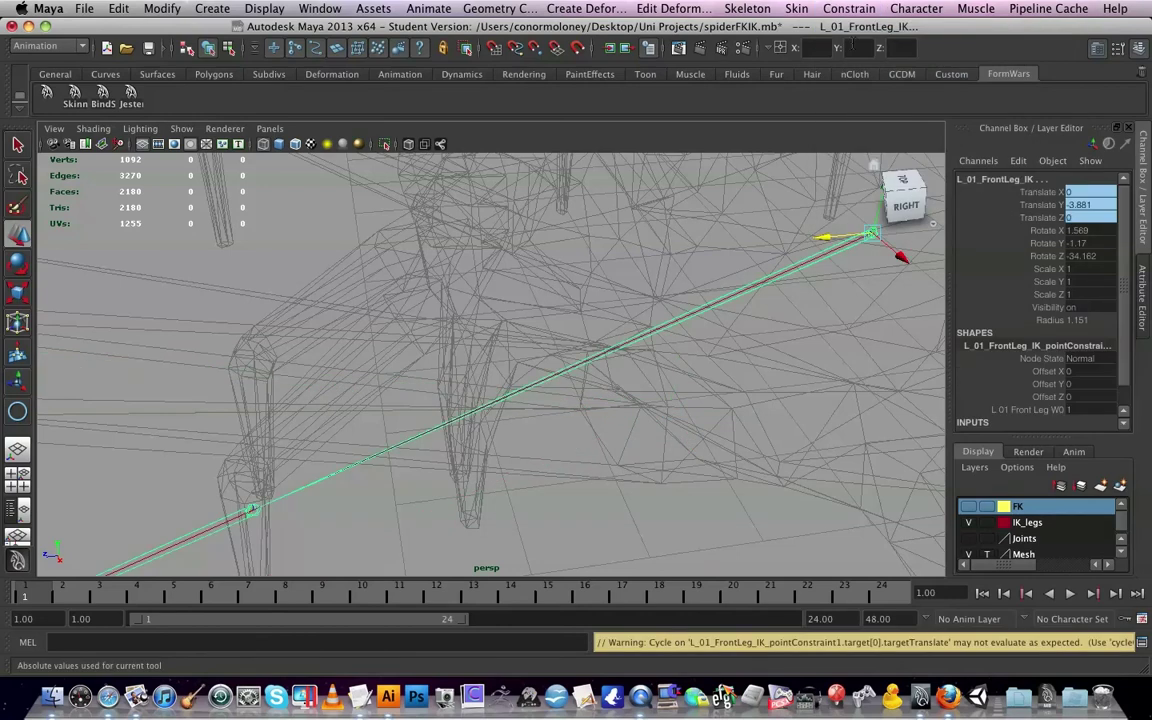
# Undo the point constraint on L_01_FrontLeg_IK and clear the selection
pyautogui.scroll(-10, 579, 244)
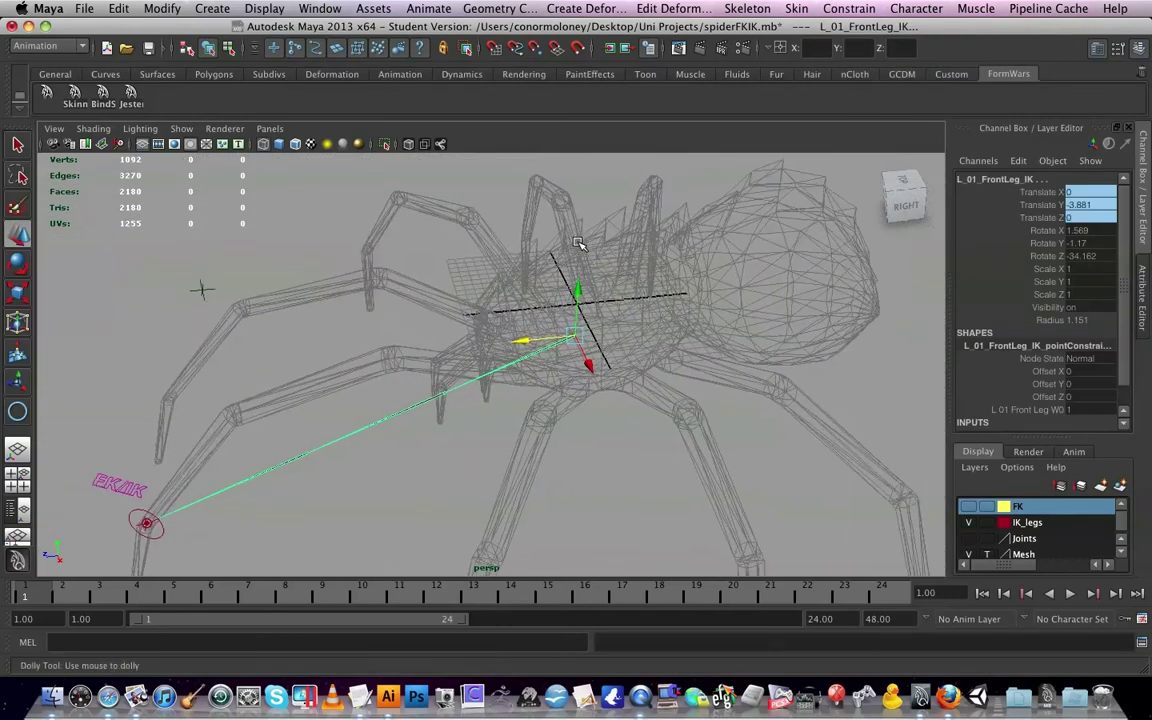
pyautogui.scroll(2, 579, 244)
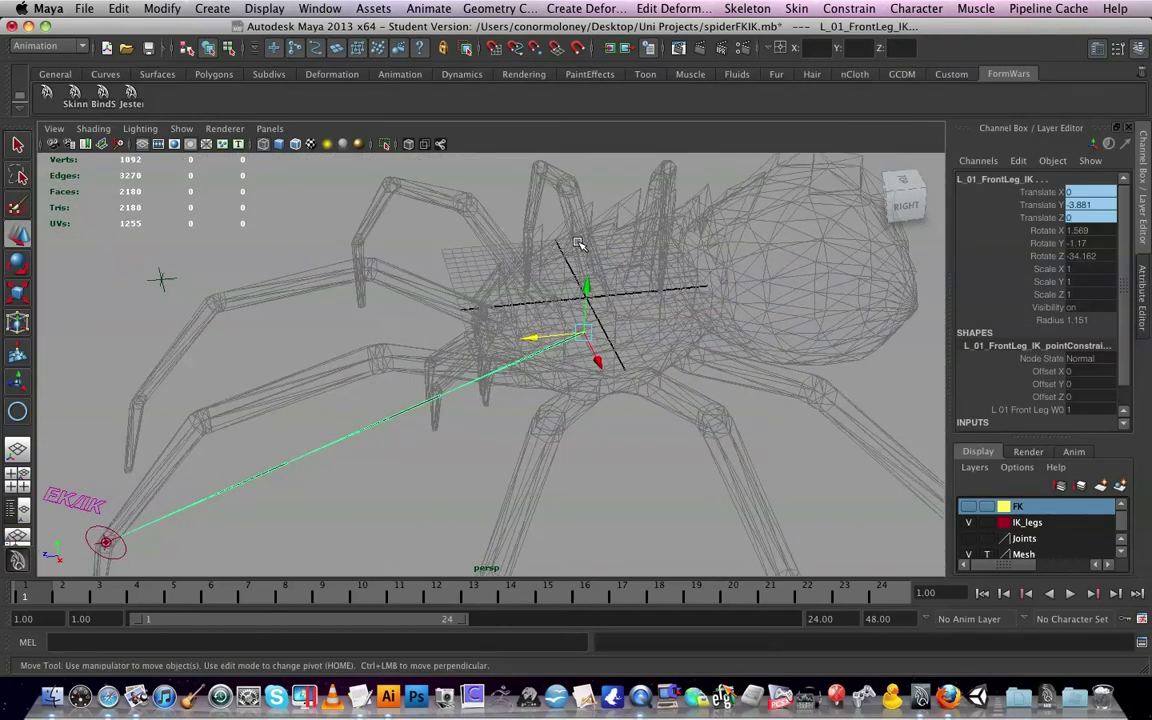
pyautogui.hotkey('ctrl', 'z')
pyautogui.click(489, 440)
# Show the Joints layer alongside IK_legs and check the front left leg's base joints against the body skeleton
pyautogui.scroll(5, 552, 440)
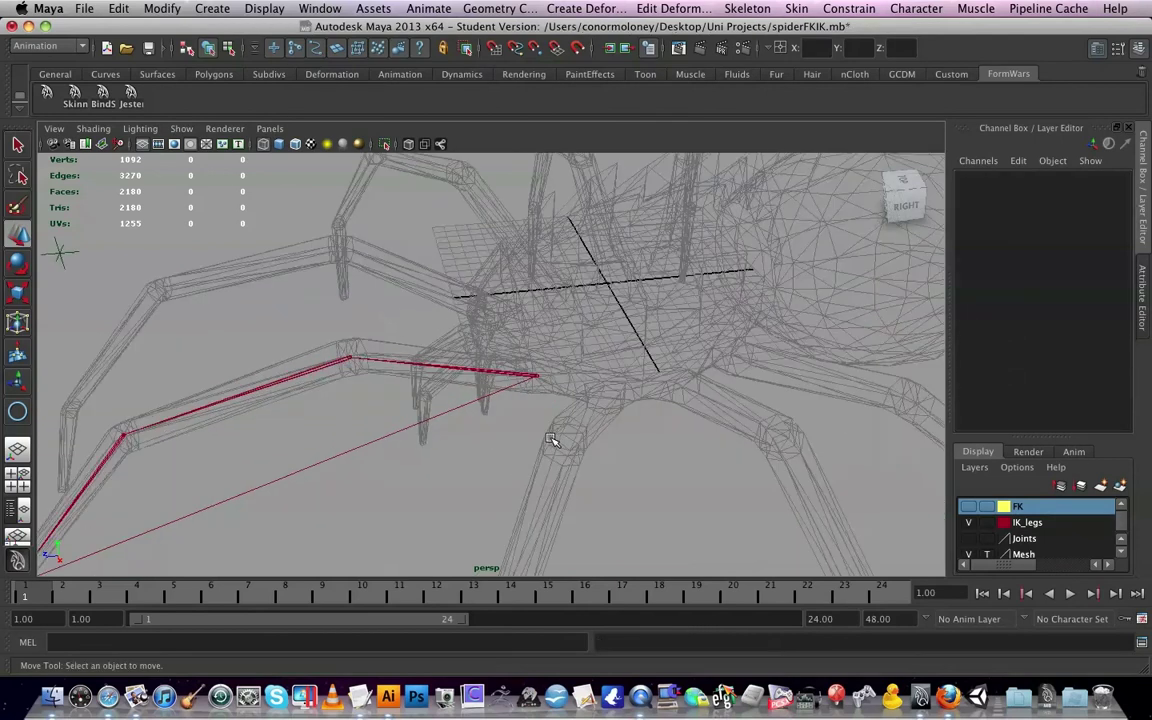
pyautogui.scroll(4, 550, 438)
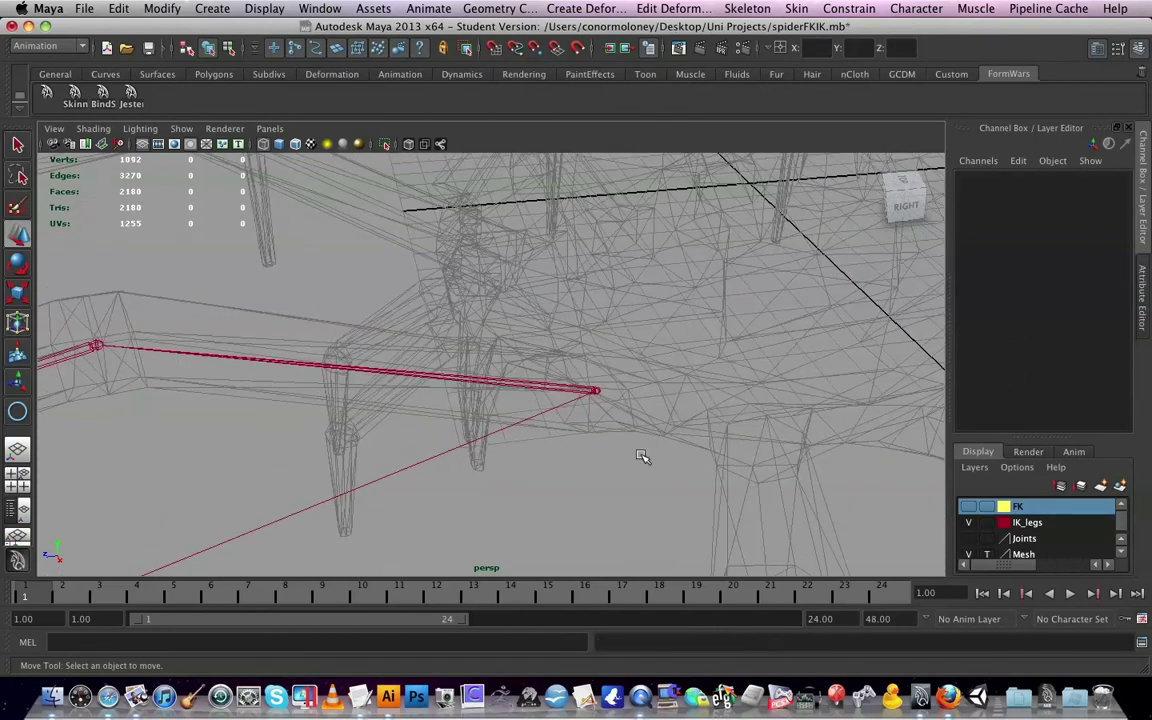
pyautogui.click(969, 538)
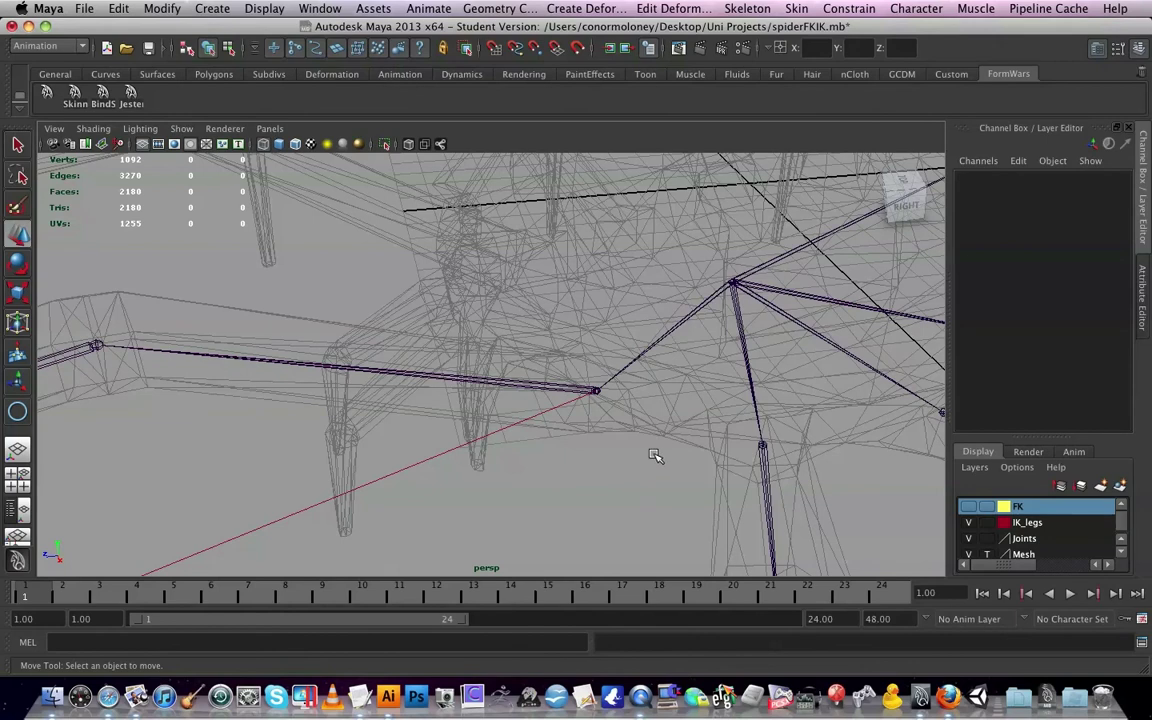
pyautogui.keyDown('alt'); pyautogui.moveTo(585, 405); pyautogui.dragTo(497, 402); pyautogui.keyUp('alt')
pyautogui.keyDown('alt'); pyautogui.moveTo(497, 402); pyautogui.dragTo(576, 364, button='middle'); pyautogui.keyUp('alt')
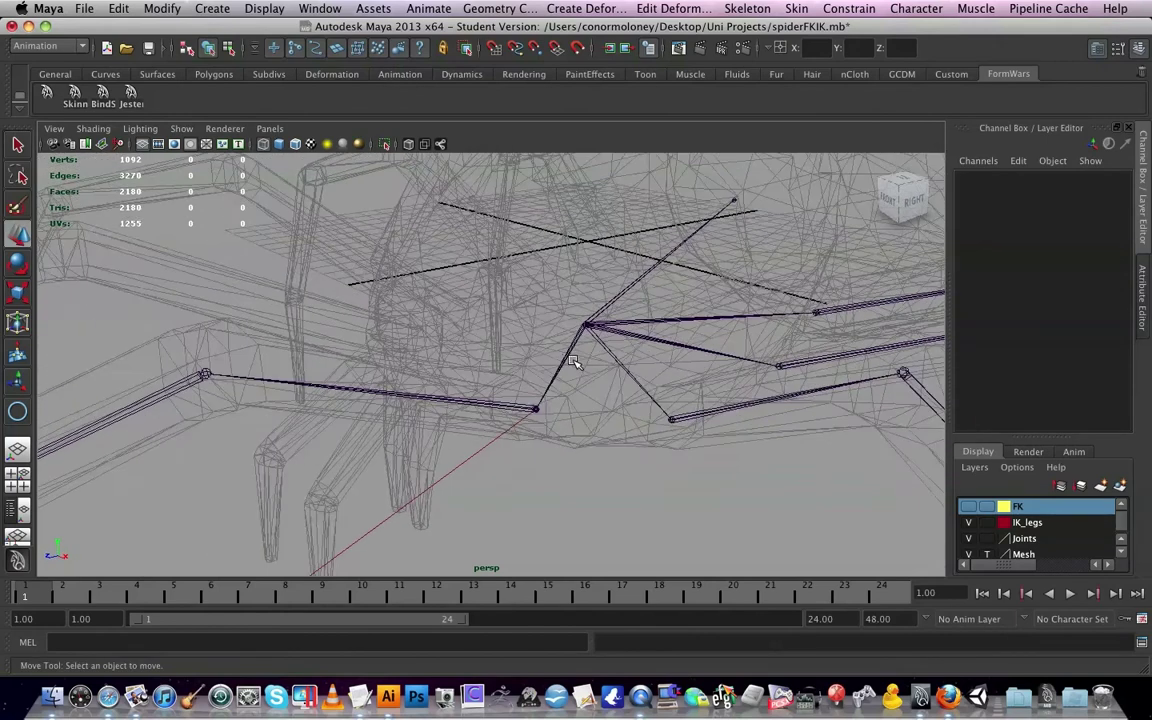
pyautogui.scroll(-6, 576, 364)
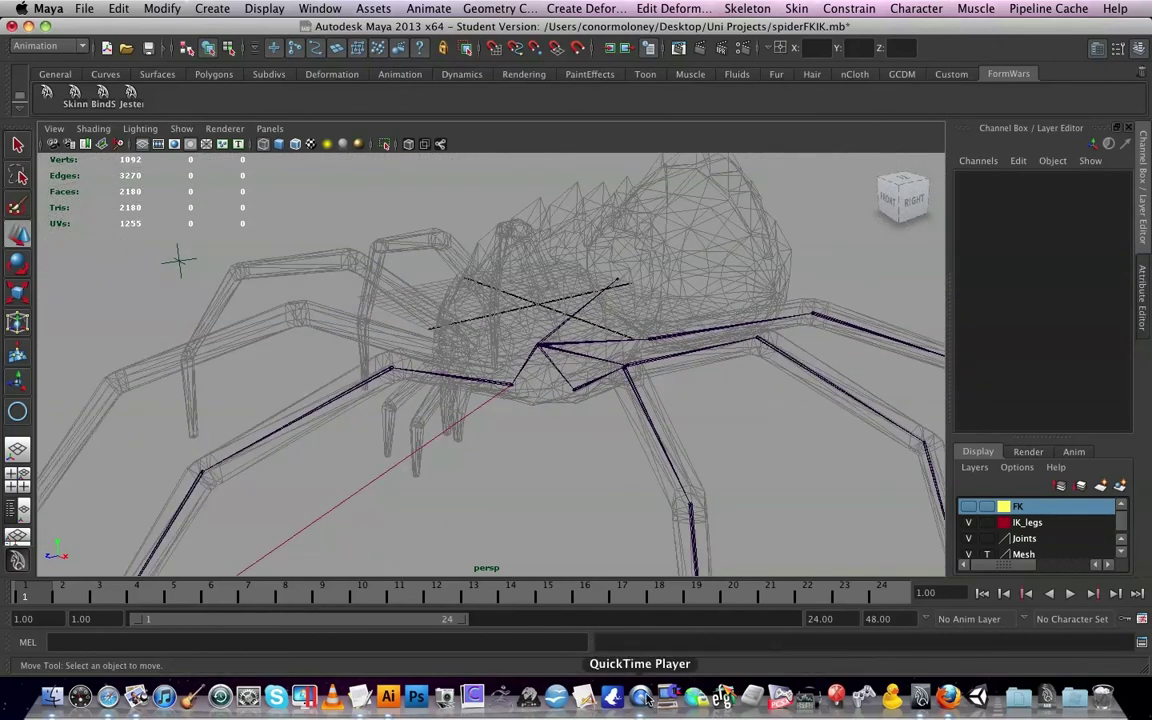